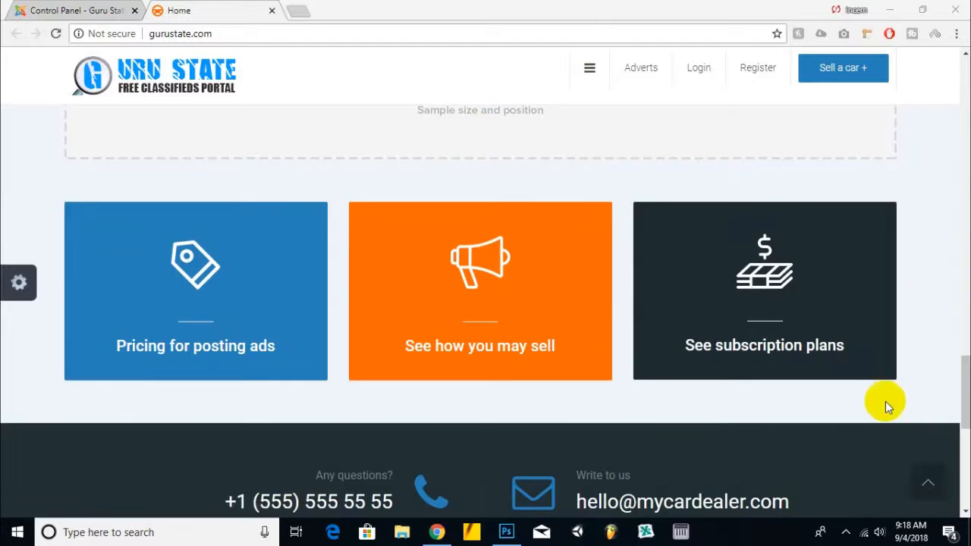
Step: Scroll through the Guru State homepage's car listings and Popular Categories sections
{"action": "left_click_drag", "start_coordinate": [959, 401], "coordinate": [769, 200]}
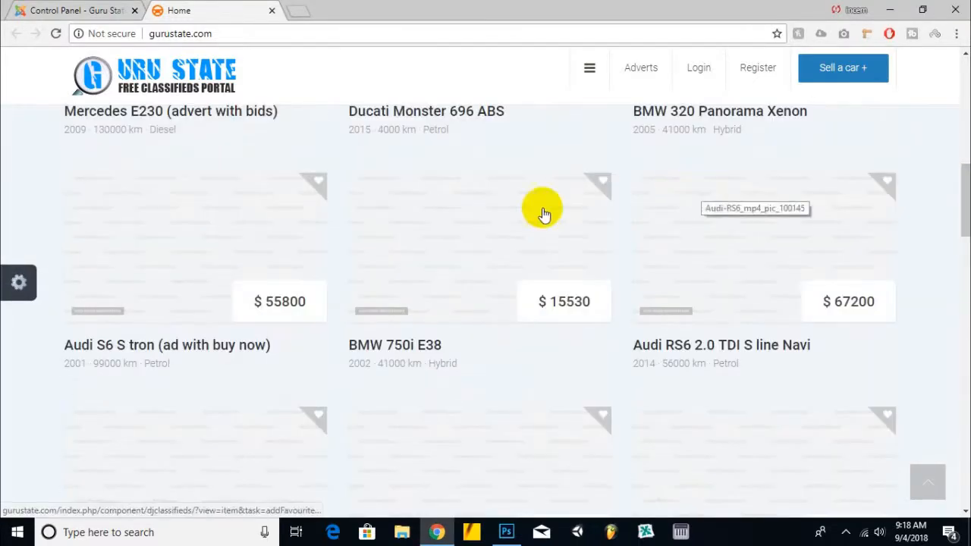
{"action": "scroll", "coordinate": [206, 277], "scroll_direction": "down", "scroll_amount": 6}
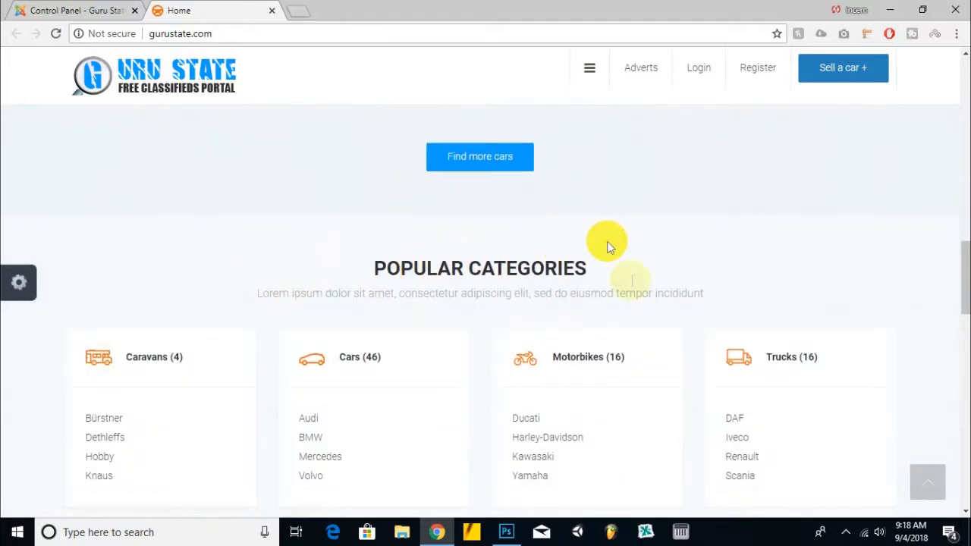
{"action": "scroll", "coordinate": [601, 328], "scroll_direction": "down", "scroll_amount": 4}
{"action": "scroll", "coordinate": [713, 243], "scroll_direction": "up", "scroll_amount": 4}
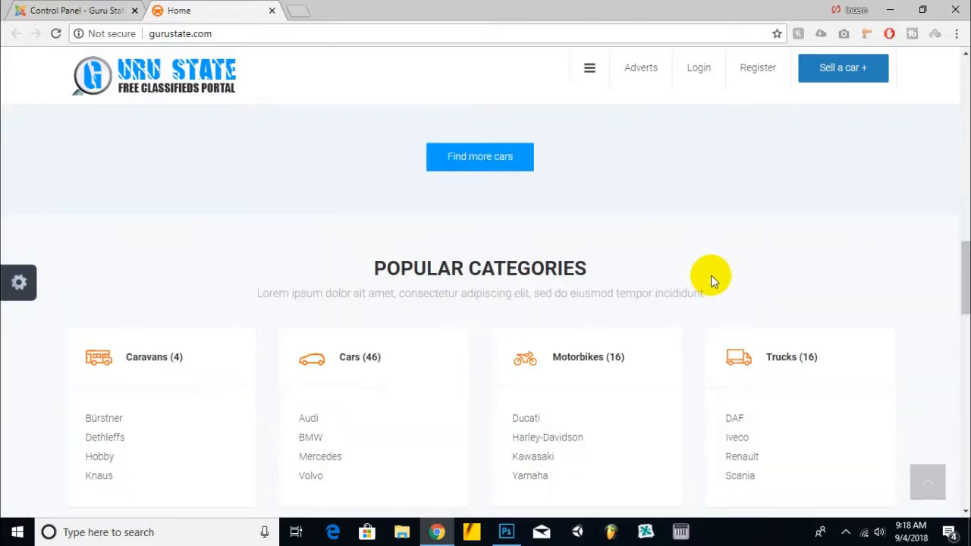
{"action": "left_click_drag", "start_coordinate": [371, 266], "coordinate": [615, 263]}
{"action": "left_click", "coordinate": [520, 257]}
{"action": "scroll", "coordinate": [516, 260], "scroll_direction": "up", "scroll_amount": 10}
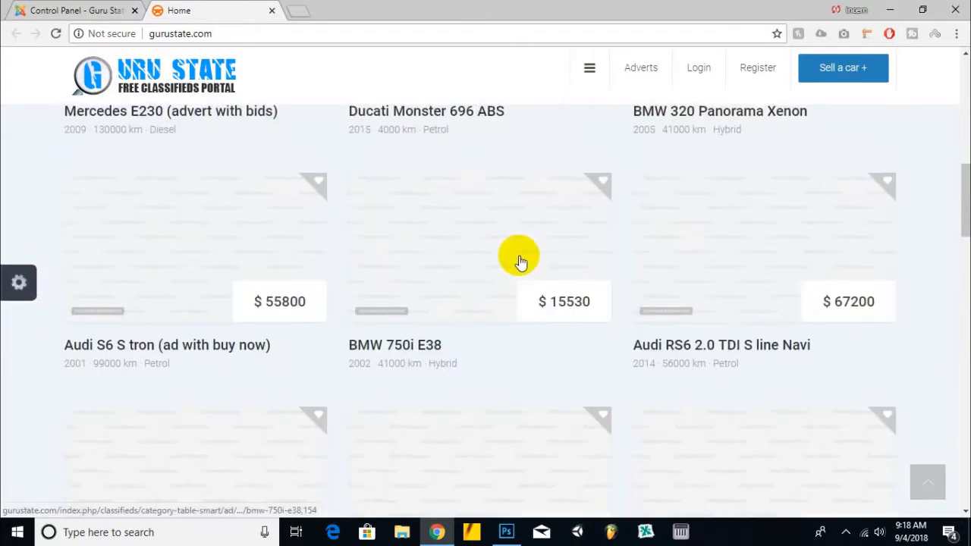
{"action": "left_click_drag", "start_coordinate": [965, 119], "coordinate": [965, 91]}
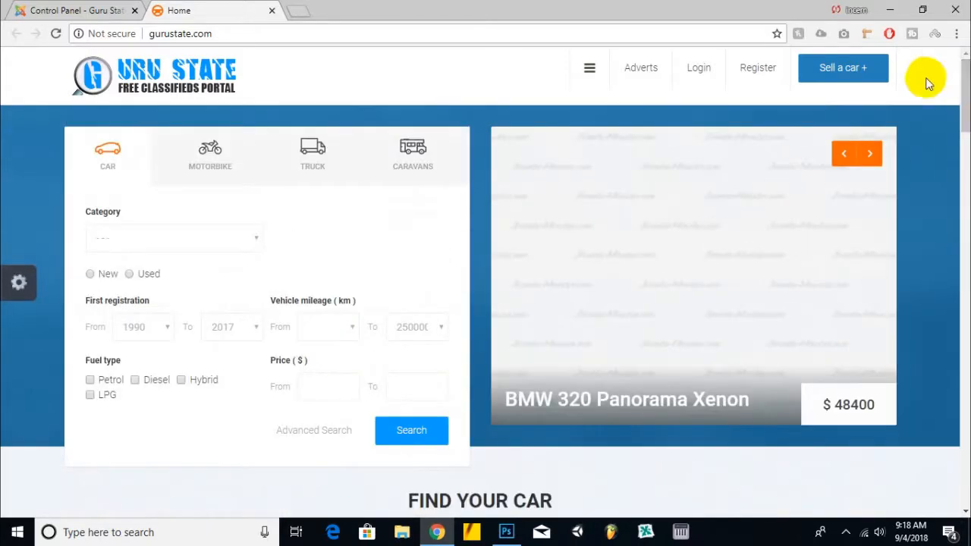
Step: View the administrator Control Panel tab, then open and close the homepage's side navigation menu
{"action": "left_click", "coordinate": [89, 7]}
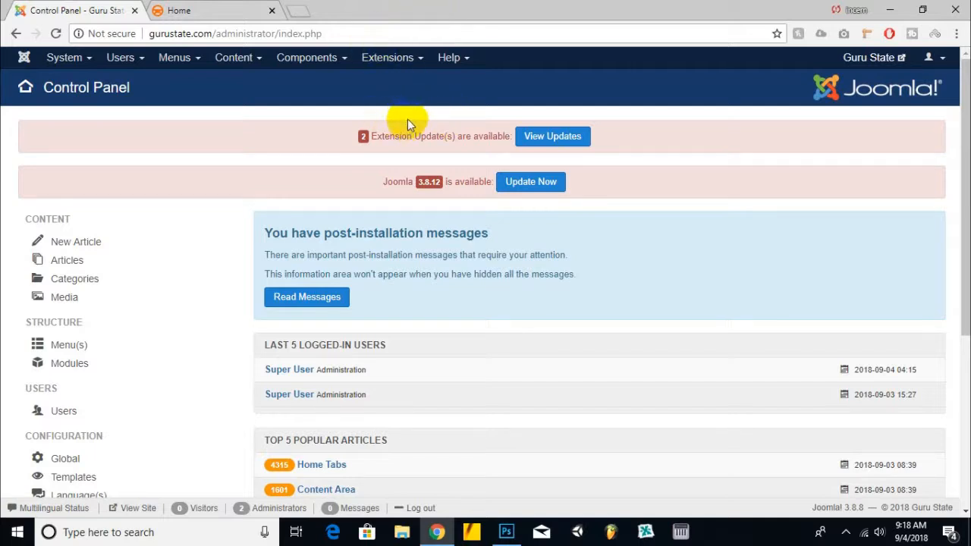
{"action": "left_click", "coordinate": [217, 10]}
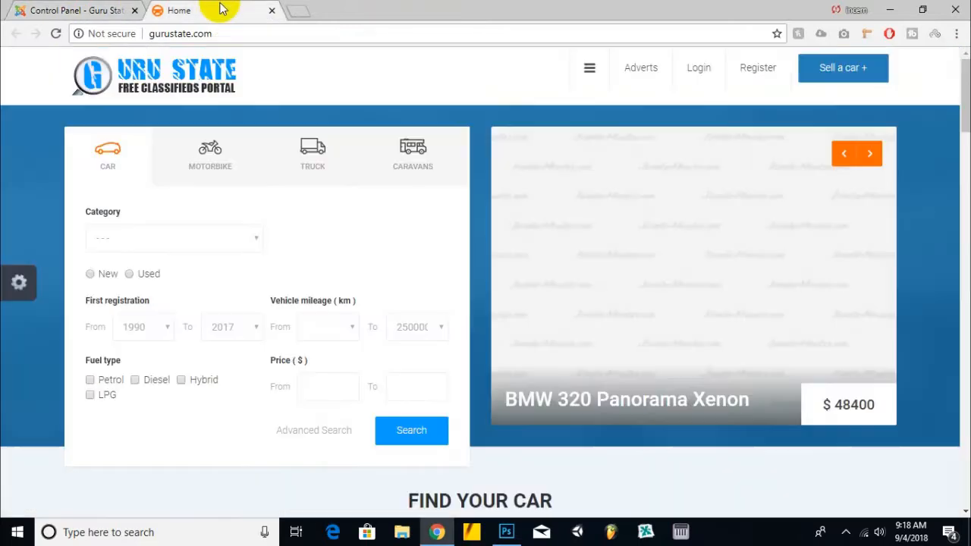
{"action": "left_click", "coordinate": [589, 67]}
{"action": "scroll", "coordinate": [180, 317], "scroll_direction": "down", "scroll_amount": 1}
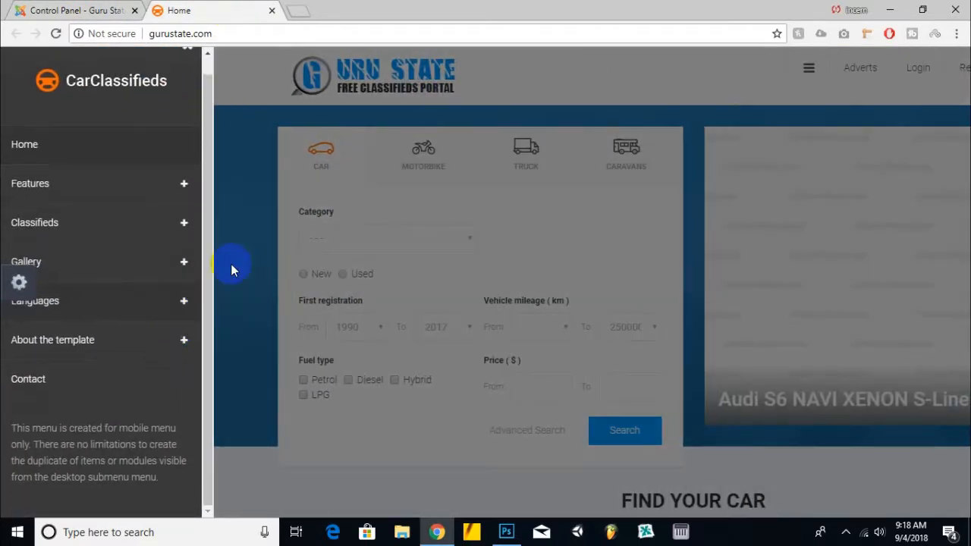
{"action": "left_click", "coordinate": [358, 113]}
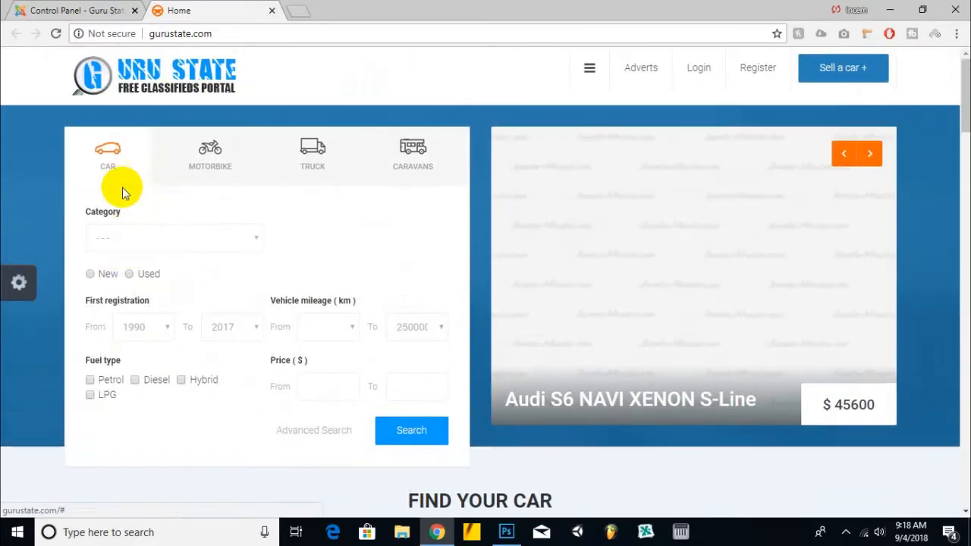
Step: Advance the homepage slider and switch between the Latest, Popular and Random car lists
{"action": "left_click", "coordinate": [868, 156]}
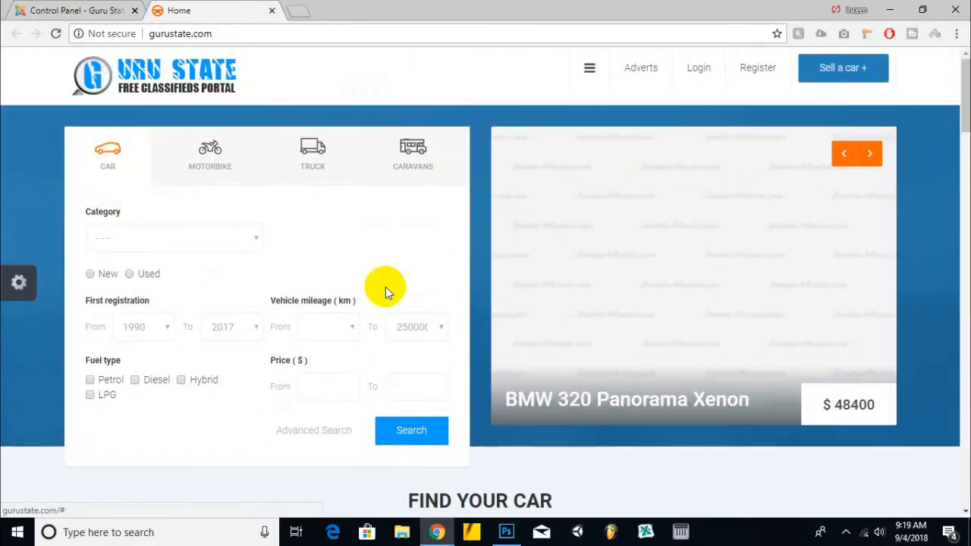
{"action": "scroll", "coordinate": [384, 289], "scroll_direction": "down", "scroll_amount": 5}
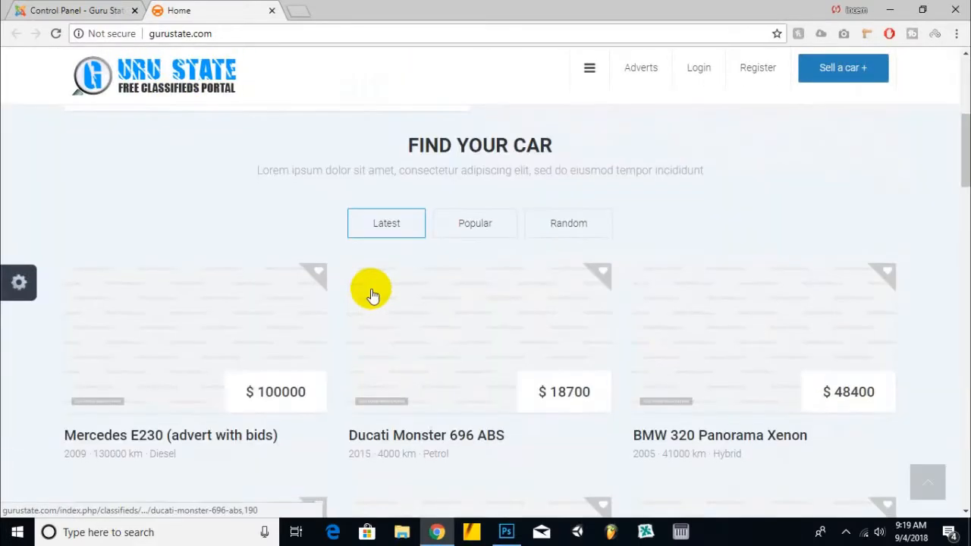
{"action": "left_click", "coordinate": [497, 236]}
{"action": "left_click", "coordinate": [569, 227]}
{"action": "left_click", "coordinate": [389, 226]}
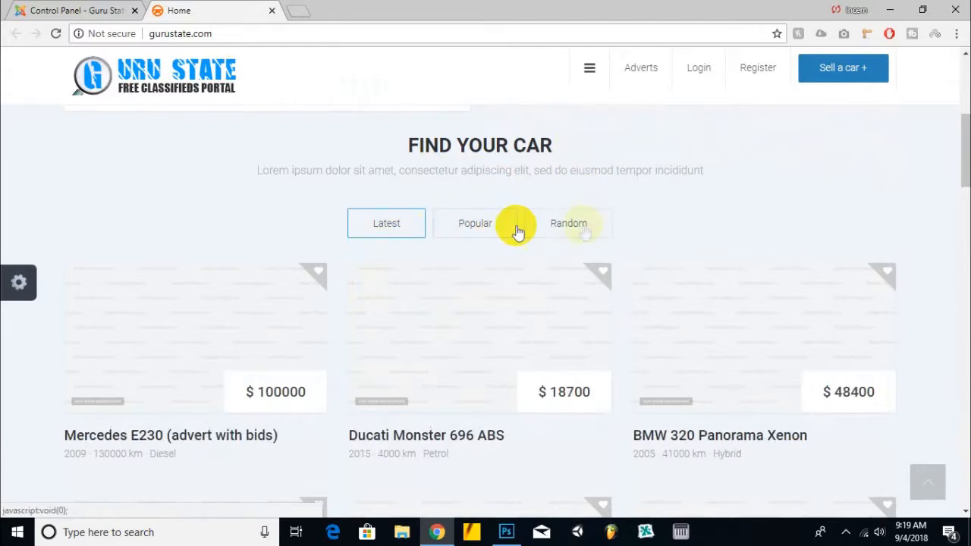
Step: Scroll down the homepage through the categories, banner and footer sections
{"action": "scroll", "coordinate": [623, 220], "scroll_direction": "down", "scroll_amount": 6}
{"action": "scroll", "coordinate": [623, 219], "scroll_direction": "down", "scroll_amount": 6}
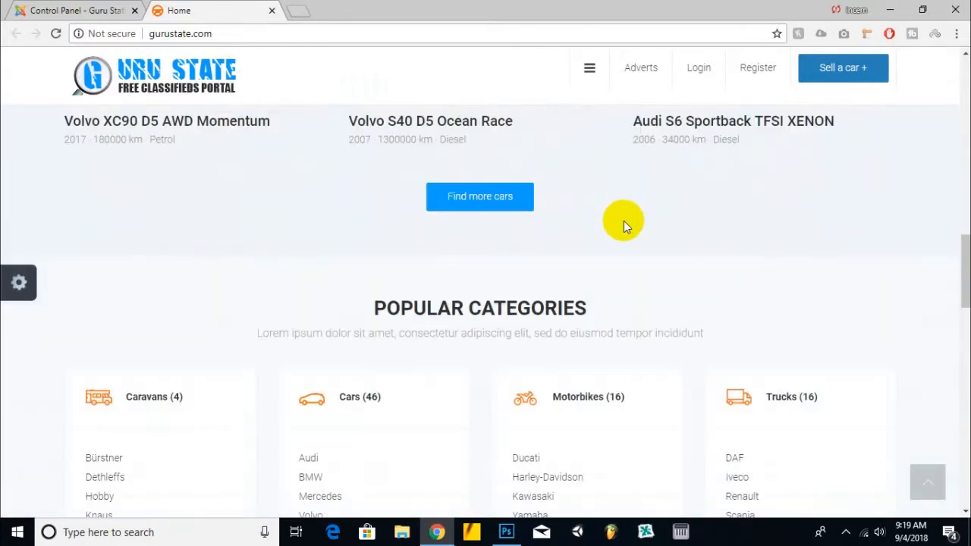
{"action": "scroll", "coordinate": [470, 179], "scroll_direction": "down", "scroll_amount": 1}
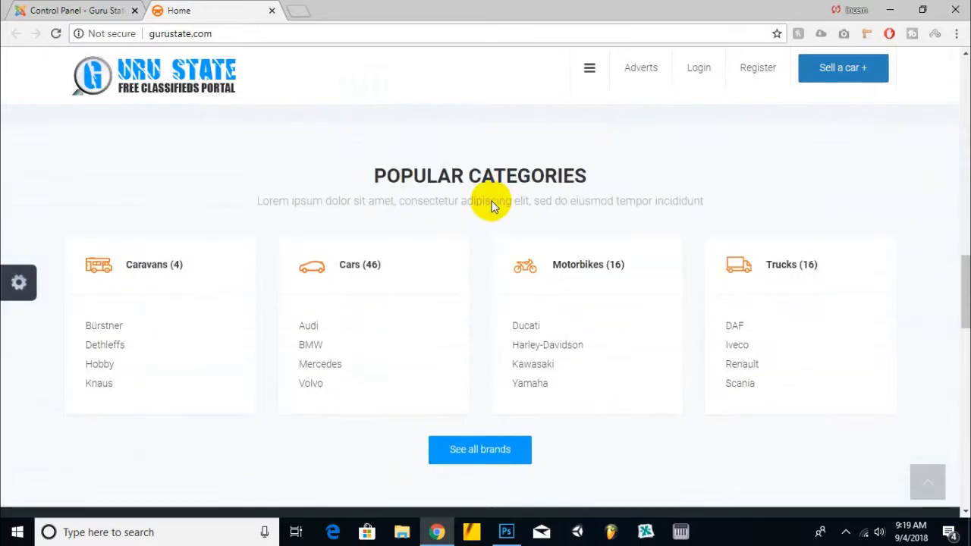
{"action": "left_click_drag", "start_coordinate": [372, 162], "coordinate": [594, 187]}
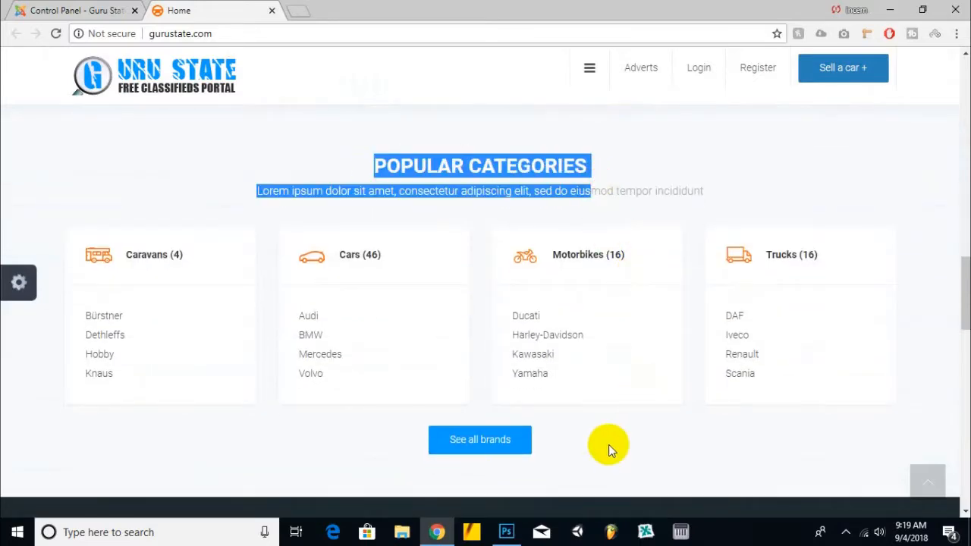
{"action": "scroll", "coordinate": [603, 415], "scroll_direction": "down", "scroll_amount": 3}
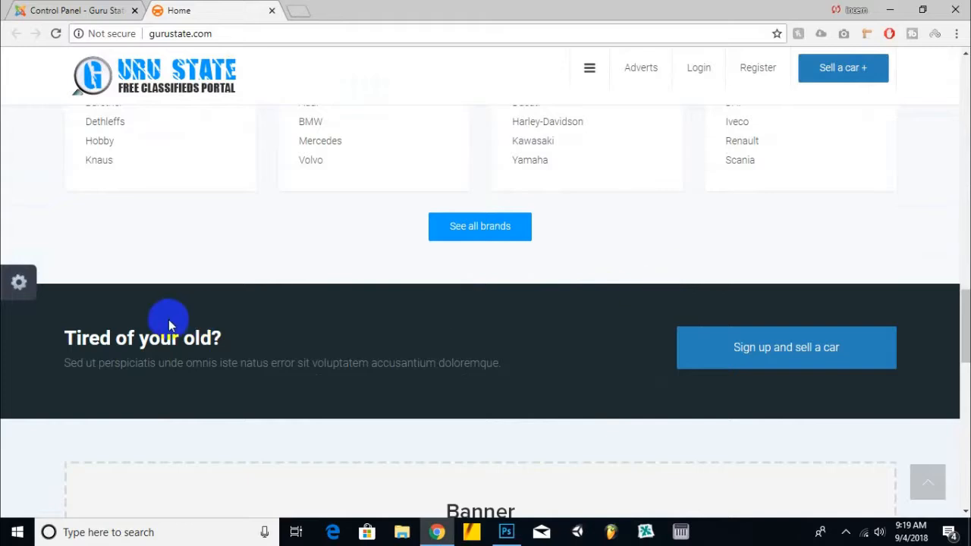
{"action": "scroll", "coordinate": [170, 325], "scroll_direction": "down", "scroll_amount": 4}
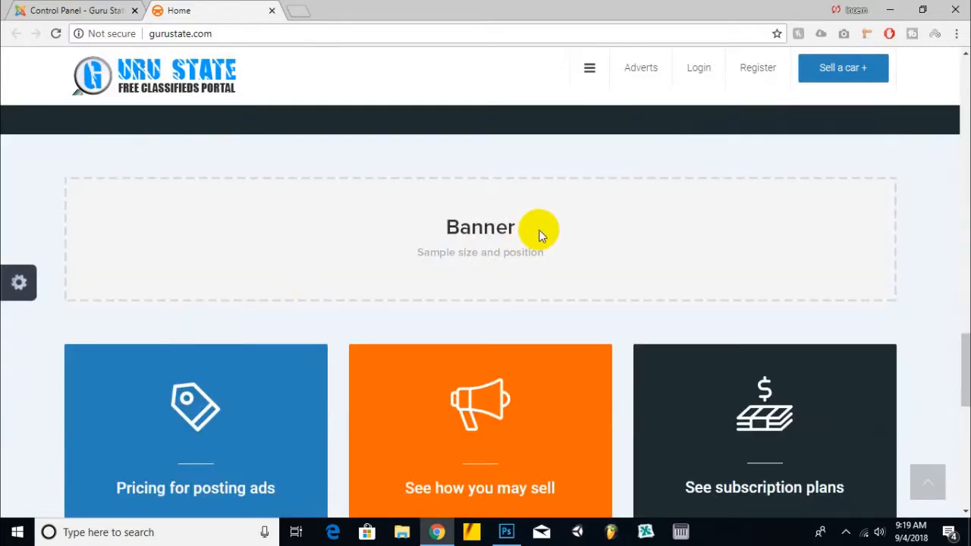
{"action": "scroll", "coordinate": [542, 236], "scroll_direction": "down", "scroll_amount": 5}
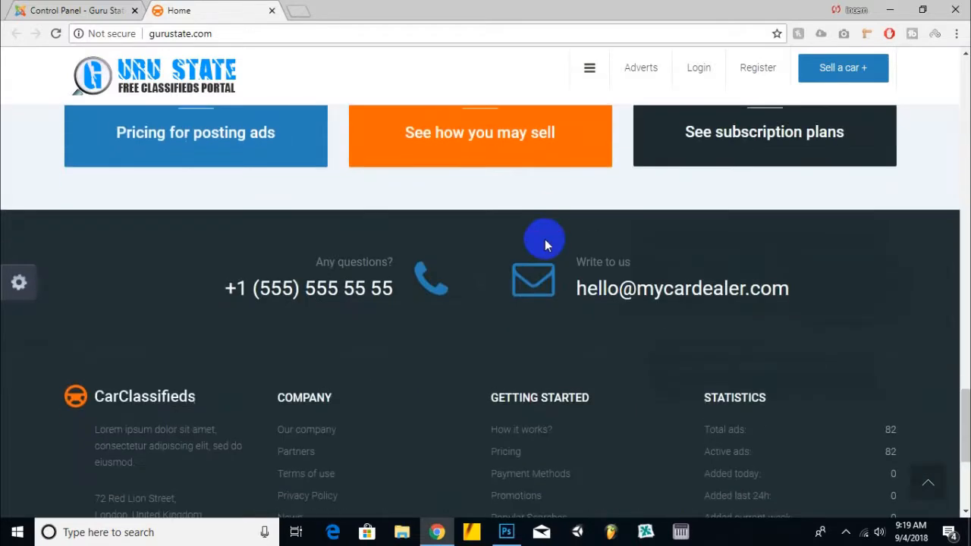
{"action": "scroll", "coordinate": [526, 203], "scroll_direction": "down", "scroll_amount": 3}
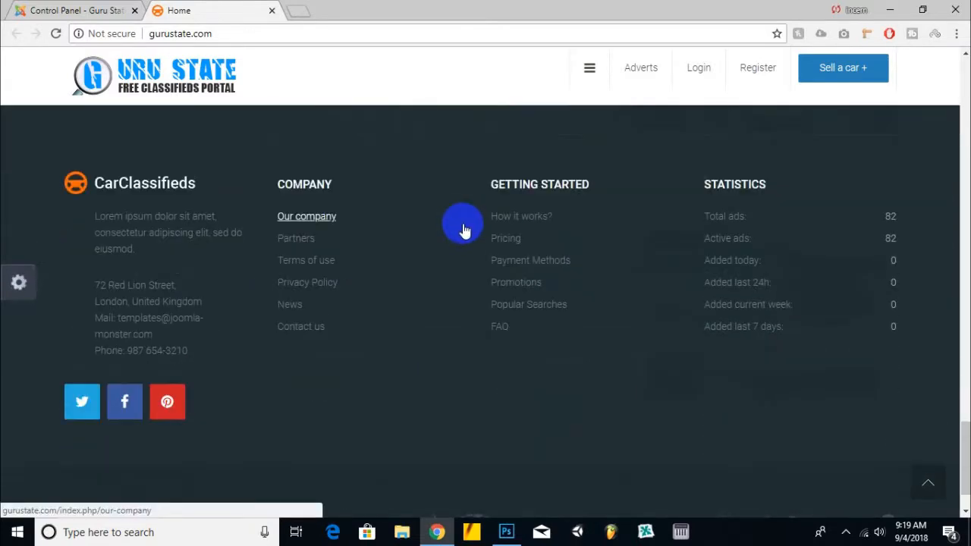
Step: Open the Extensions menu in the Control Panel, then return to the homepage footer
{"action": "left_click", "coordinate": [79, 10]}
{"action": "left_click", "coordinate": [391, 59]}
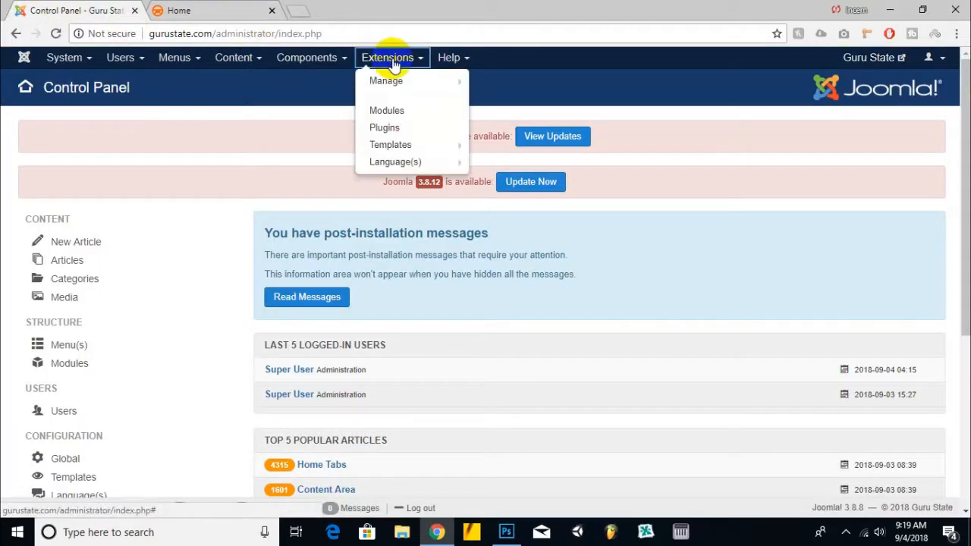
{"action": "left_click", "coordinate": [236, 11]}
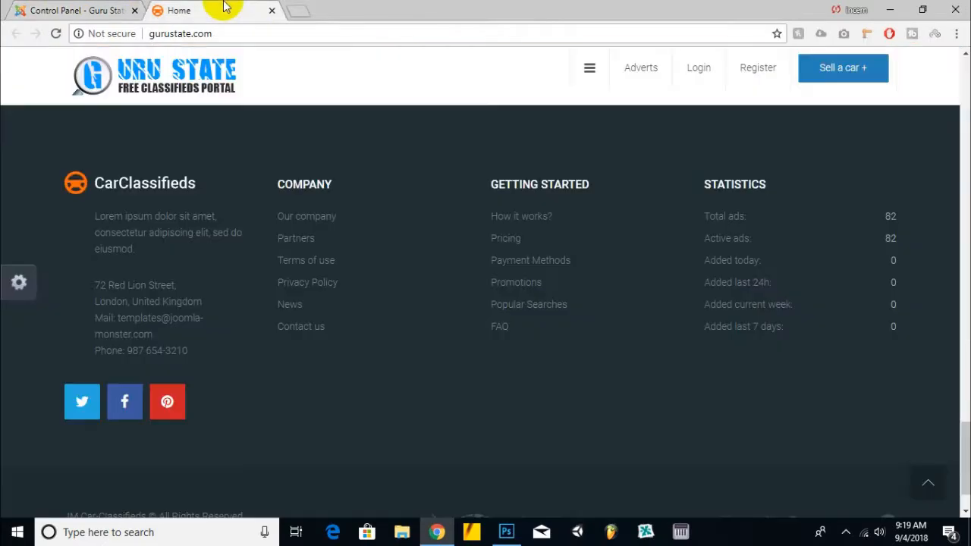
{"action": "left_click_drag", "start_coordinate": [202, 368], "coordinate": [284, 319]}
{"action": "left_click", "coordinate": [486, 379]}
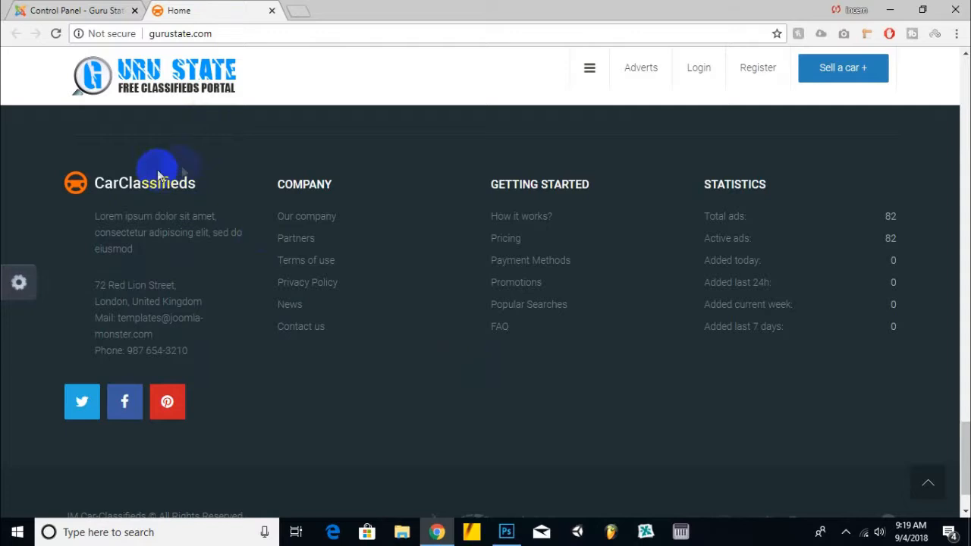
Step: Browse the Components and Extensions menus of the Control Panel, then return to the site tab
{"action": "left_click", "coordinate": [45, 11]}
{"action": "left_click", "coordinate": [298, 61]}
{"action": "left_click", "coordinate": [387, 57]}
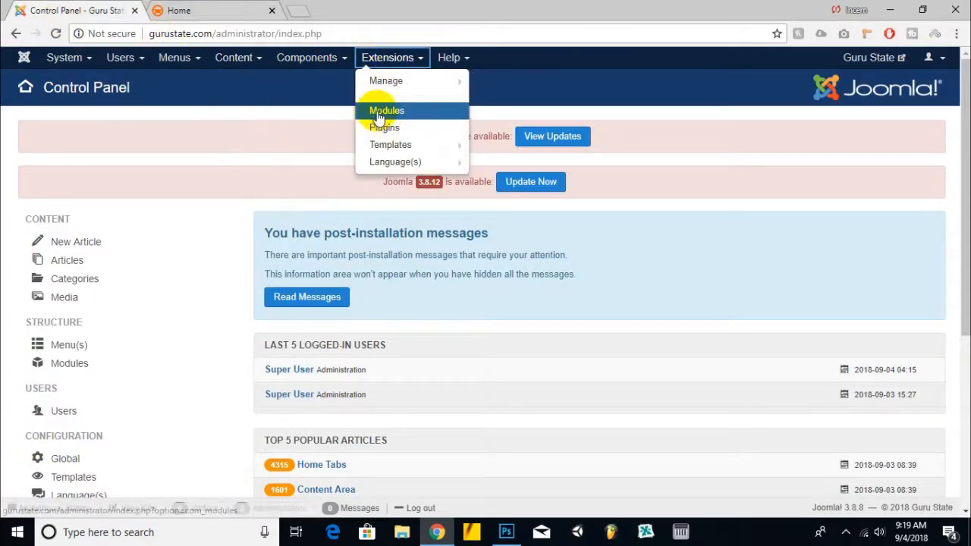
{"action": "left_click", "coordinate": [449, 57]}
{"action": "left_click", "coordinate": [251, 11]}
Step: Scroll back to the car listings and open the Volvo S40 D5 Ocean Race advert
{"action": "scroll", "coordinate": [402, 167], "scroll_direction": "down", "scroll_amount": 1}
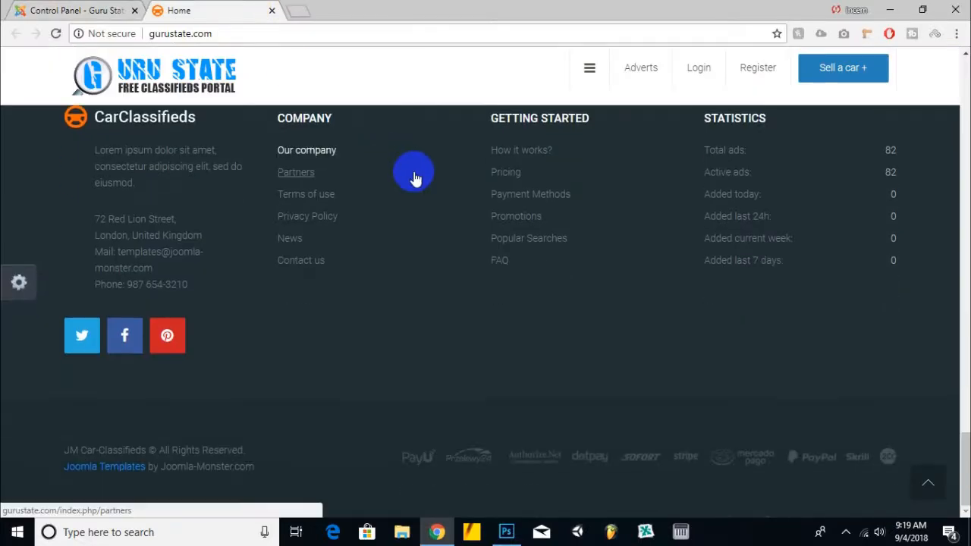
{"action": "scroll", "coordinate": [416, 176], "scroll_direction": "up", "scroll_amount": 4}
{"action": "scroll", "coordinate": [413, 171], "scroll_direction": "up", "scroll_amount": 4}
{"action": "scroll", "coordinate": [412, 167], "scroll_direction": "up", "scroll_amount": 3}
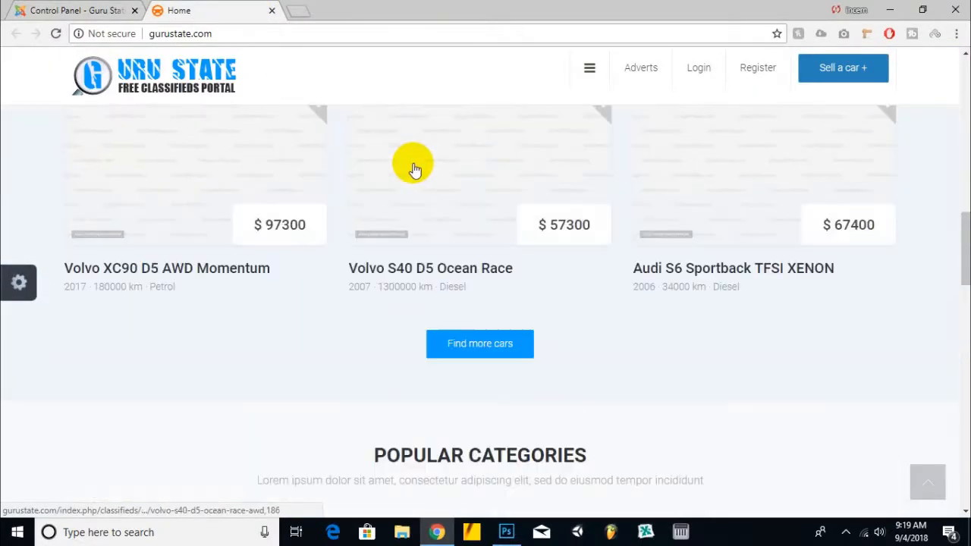
{"action": "left_click", "coordinate": [441, 186]}
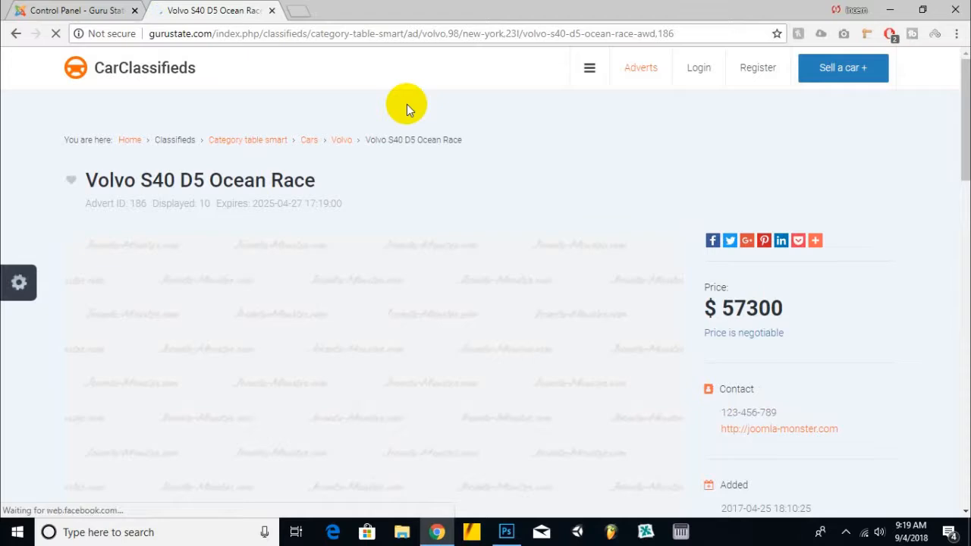
Step: Scroll through the advert's price, contact and specification details
{"action": "scroll", "coordinate": [407, 106], "scroll_direction": "down", "scroll_amount": 2}
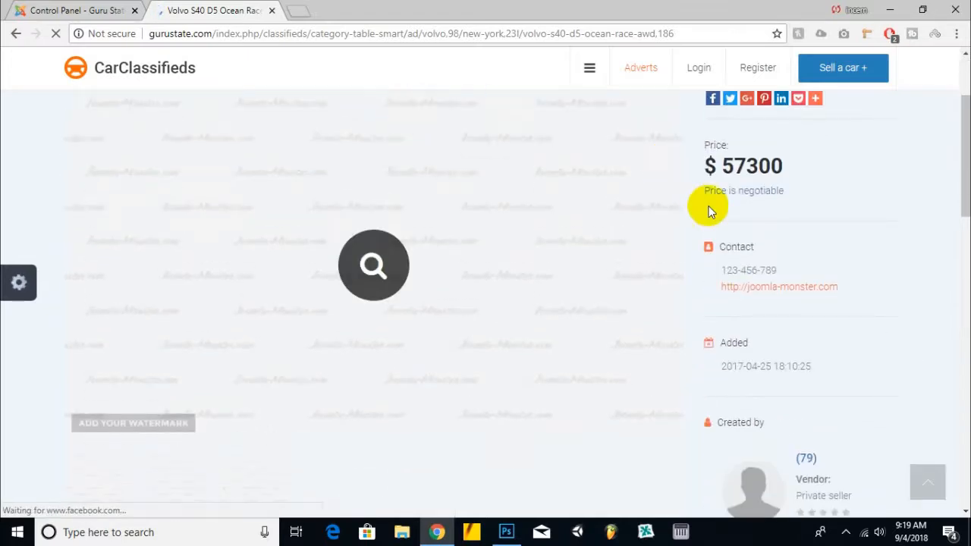
{"action": "scroll", "coordinate": [695, 242], "scroll_direction": "down", "scroll_amount": 4}
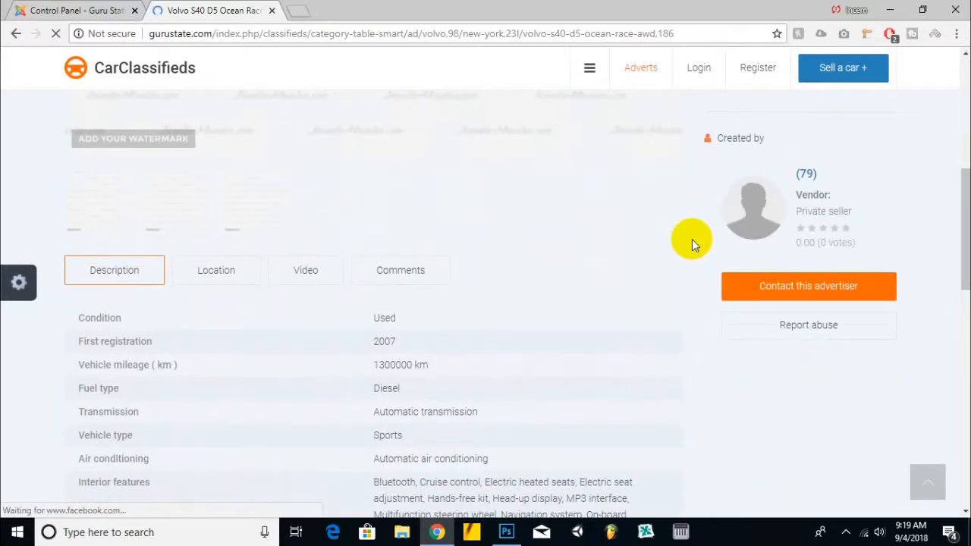
{"action": "scroll", "coordinate": [693, 238], "scroll_direction": "down", "scroll_amount": 4}
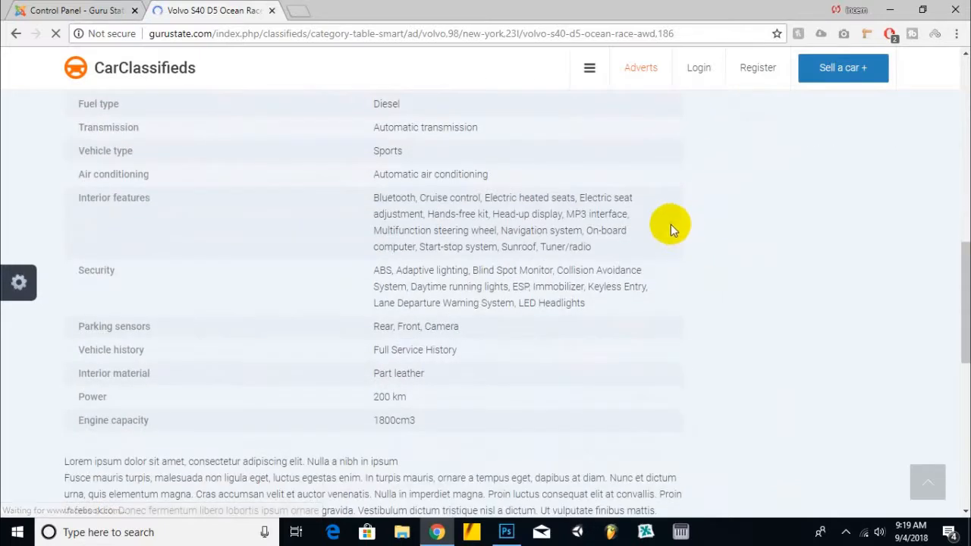
{"action": "scroll", "coordinate": [646, 198], "scroll_direction": "down", "scroll_amount": 6}
{"action": "scroll", "coordinate": [645, 192], "scroll_direction": "up", "scroll_amount": 14}
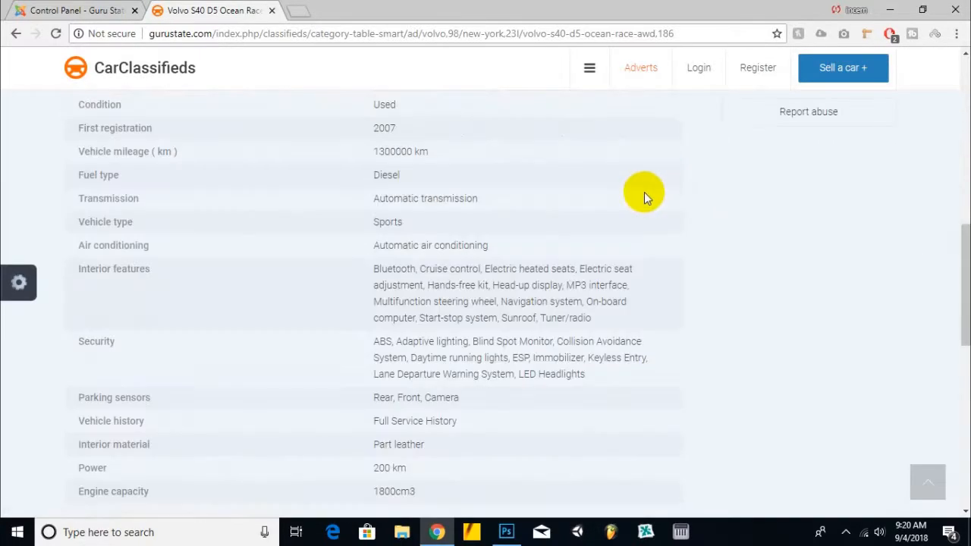
{"action": "scroll", "coordinate": [644, 192], "scroll_direction": "up", "scroll_amount": 3}
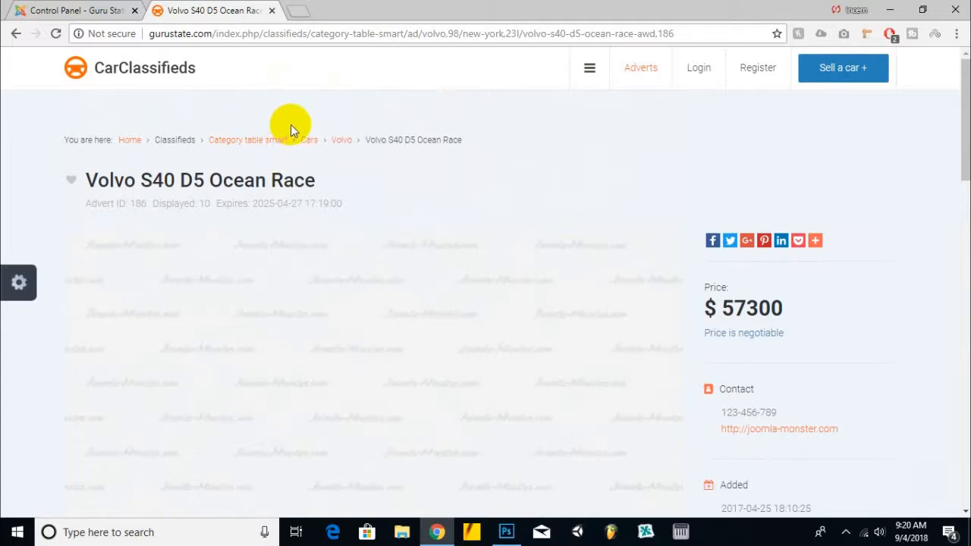
Step: Open the DJ-Classifieds component in the Control Panel, then return to the advert's specifications
{"action": "left_click", "coordinate": [114, 10]}
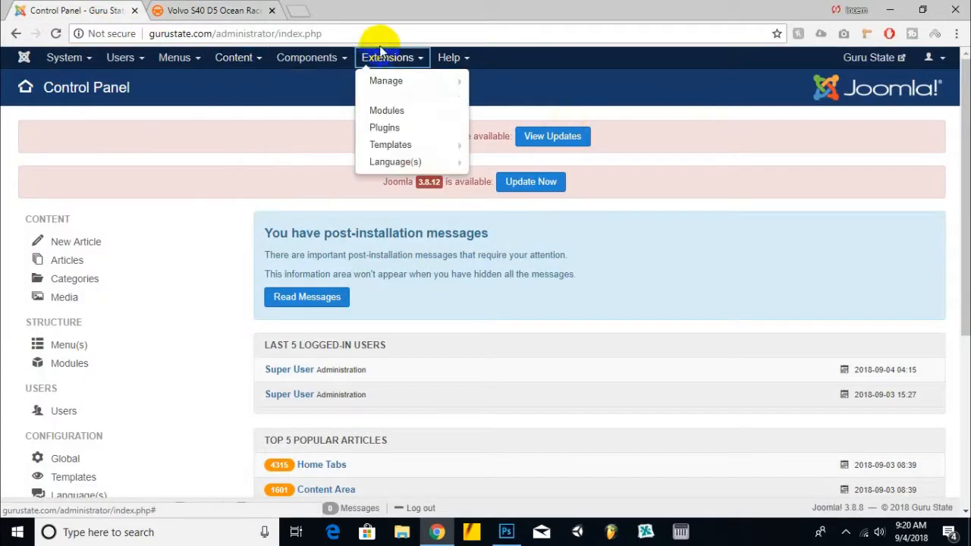
{"action": "mouse_move", "coordinate": [340, 58]}
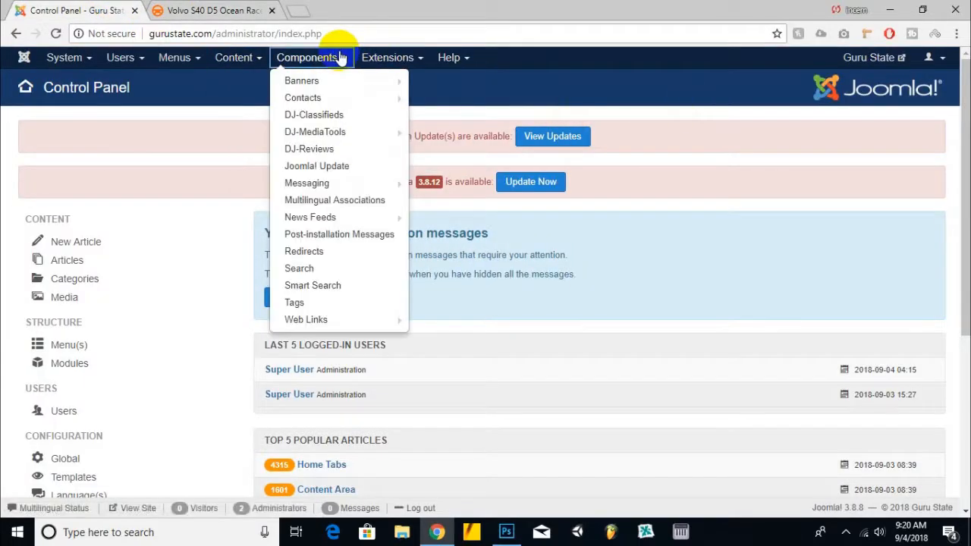
{"action": "left_click", "coordinate": [296, 114]}
{"action": "left_click", "coordinate": [199, 9]}
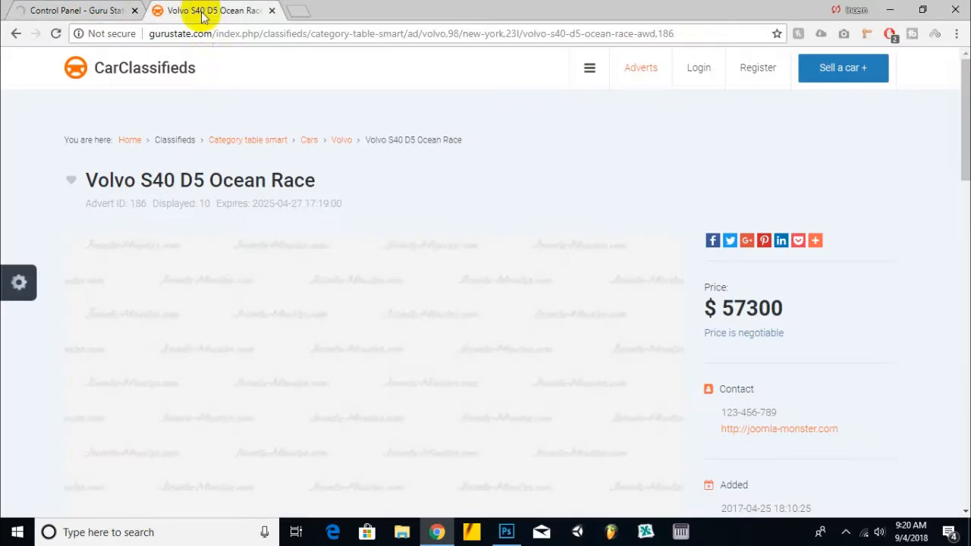
{"action": "scroll", "coordinate": [364, 286], "scroll_direction": "down", "scroll_amount": 10}
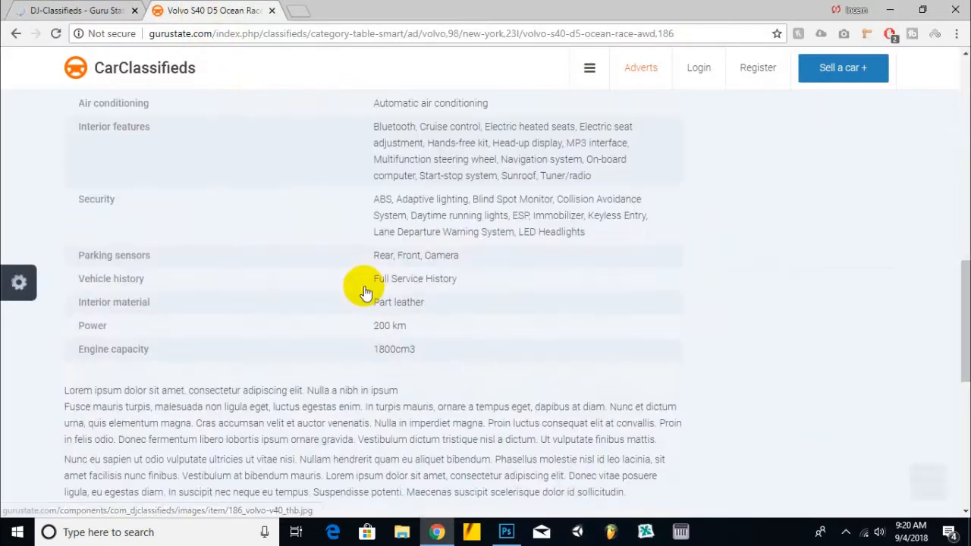
Step: Scroll to the top of the Volvo advert and return to the site's home page
{"action": "scroll", "coordinate": [364, 286], "scroll_direction": "up", "scroll_amount": 6}
{"action": "scroll", "coordinate": [366, 287], "scroll_direction": "up", "scroll_amount": 4}
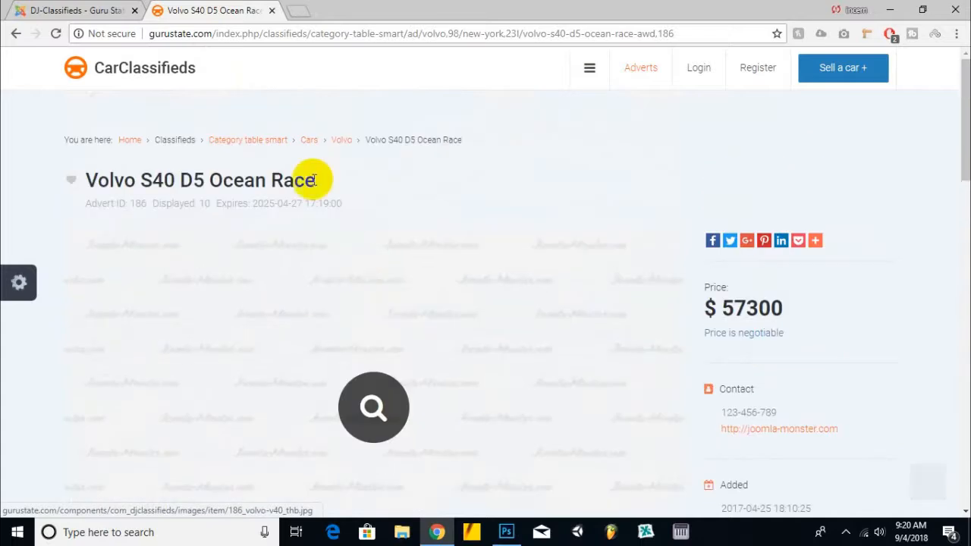
{"action": "left_click", "coordinate": [187, 73]}
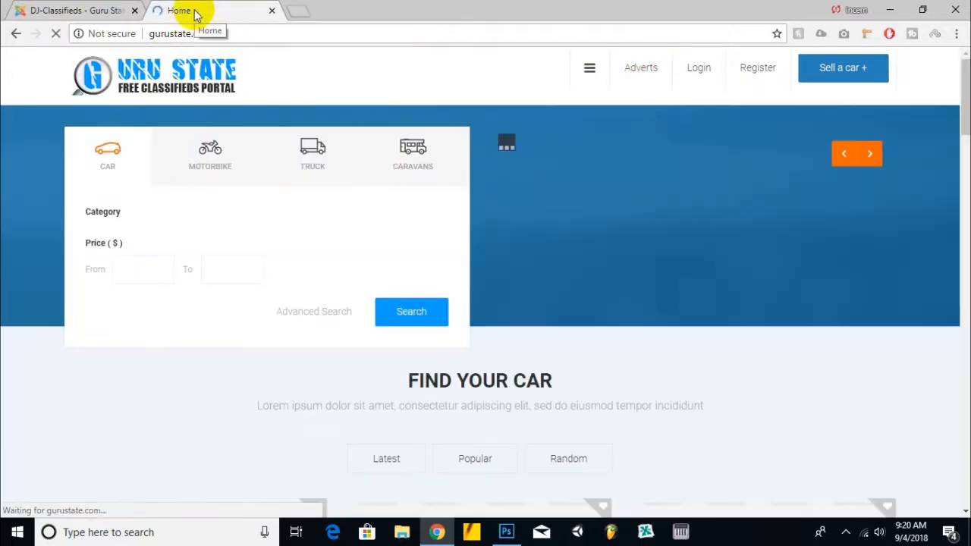
Step: Scroll through the DJ-Classifieds Control Panel in the administration tab, then return to the site tab
{"action": "left_click", "coordinate": [91, 8]}
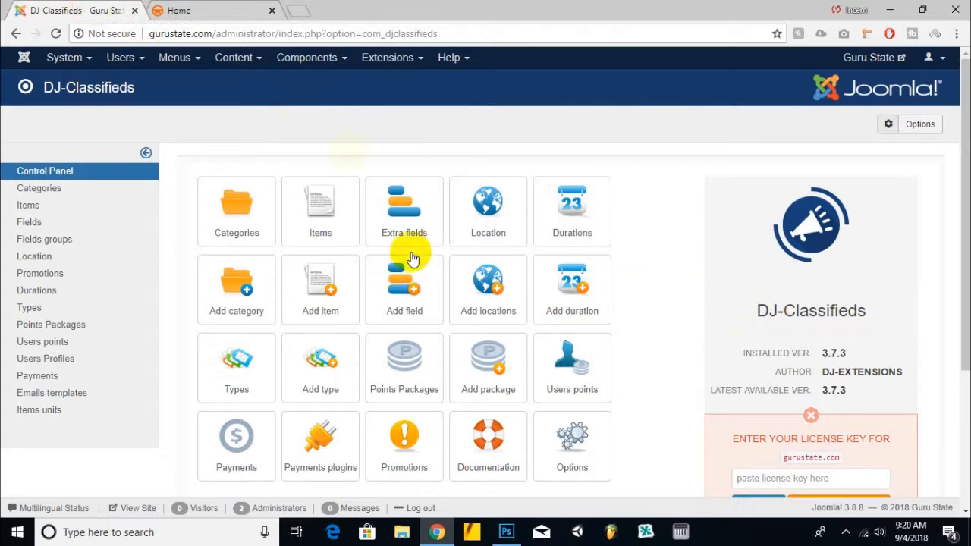
{"action": "scroll", "coordinate": [370, 126], "scroll_direction": "down", "scroll_amount": 3}
{"action": "scroll", "coordinate": [368, 148], "scroll_direction": "up", "scroll_amount": 3}
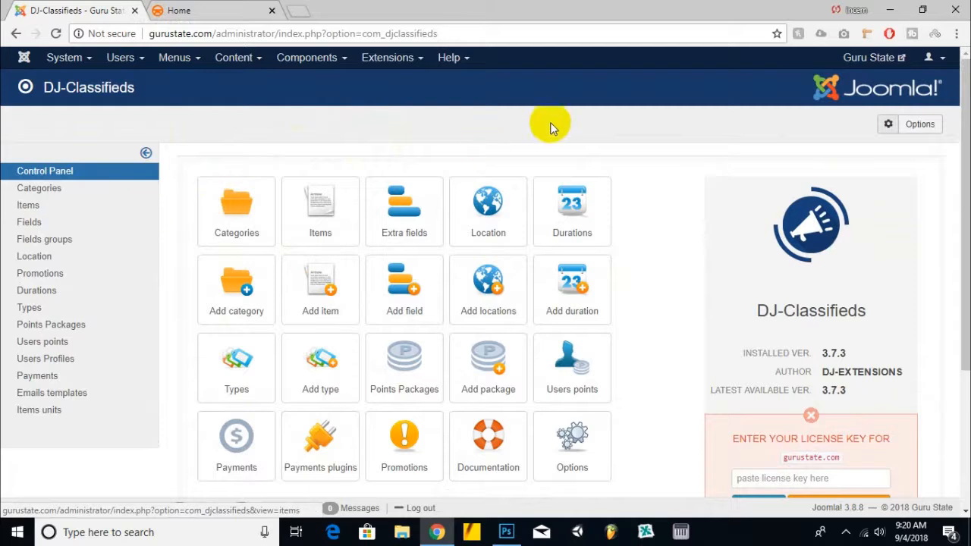
{"action": "scroll", "coordinate": [575, 133], "scroll_direction": "down", "scroll_amount": 3}
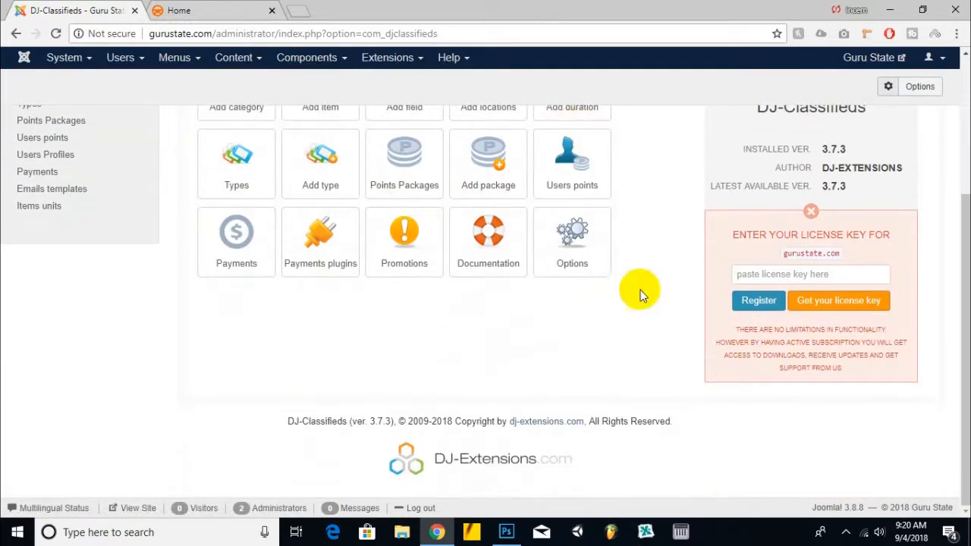
{"action": "scroll", "coordinate": [597, 242], "scroll_direction": "up", "scroll_amount": 3}
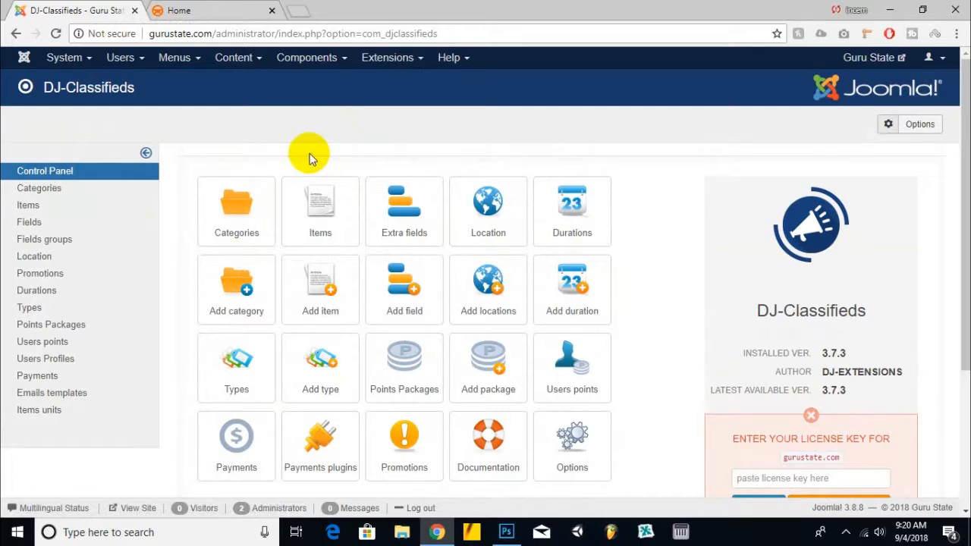
{"action": "left_click", "coordinate": [190, 10]}
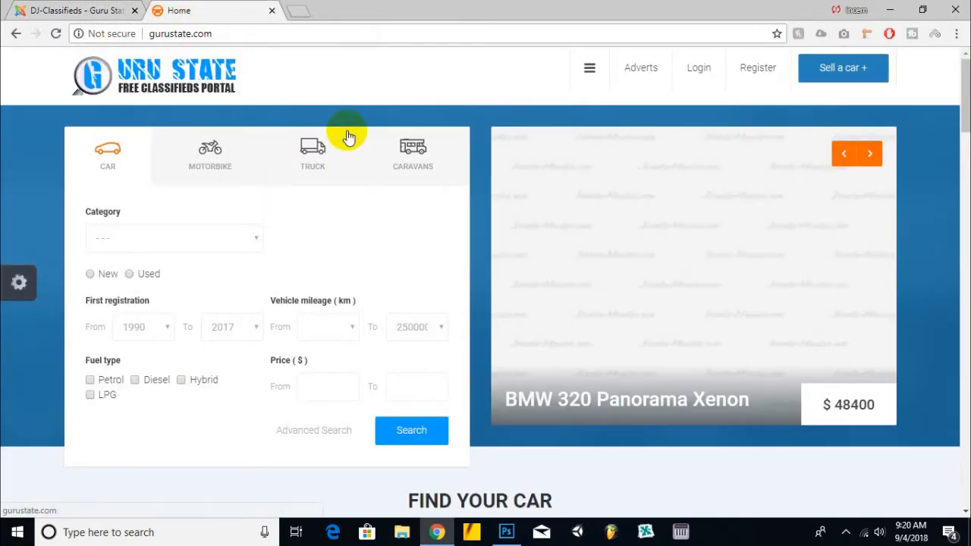
Step: Scroll through the home page's search form and Find Your Car listings, briefly checking the administration tab
{"action": "scroll", "coordinate": [486, 277], "scroll_direction": "down", "scroll_amount": 4}
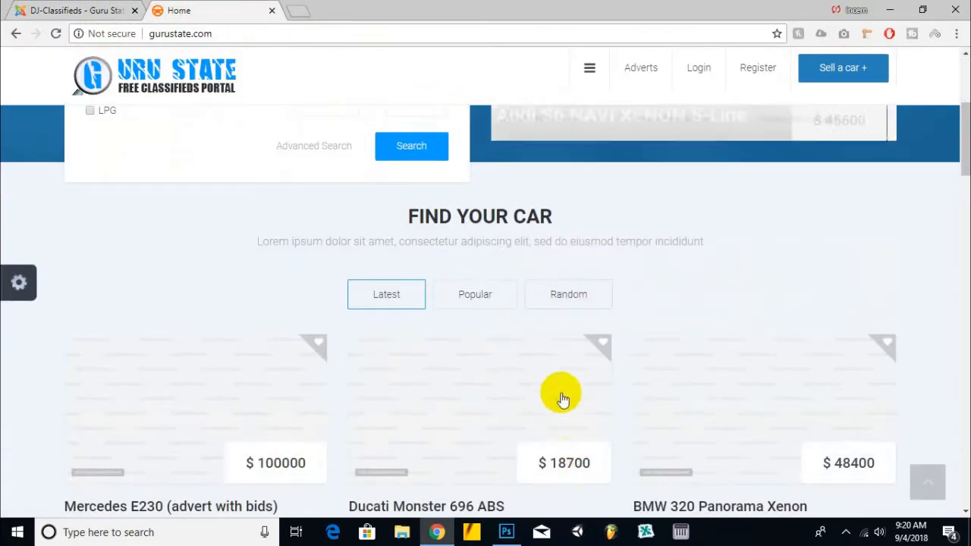
{"action": "scroll", "coordinate": [560, 393], "scroll_direction": "up", "scroll_amount": 1}
{"action": "scroll", "coordinate": [560, 393], "scroll_direction": "down", "scroll_amount": 2}
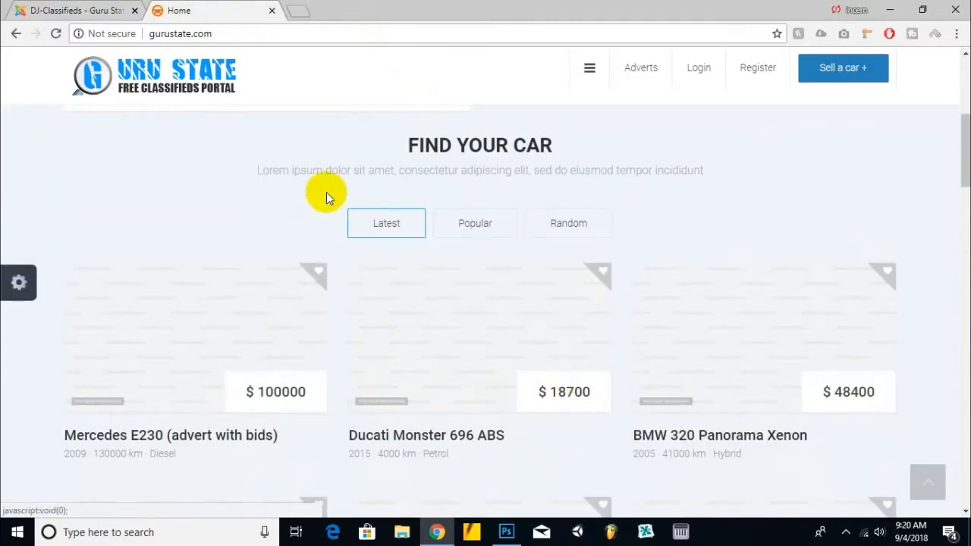
{"action": "left_click", "coordinate": [110, 8]}
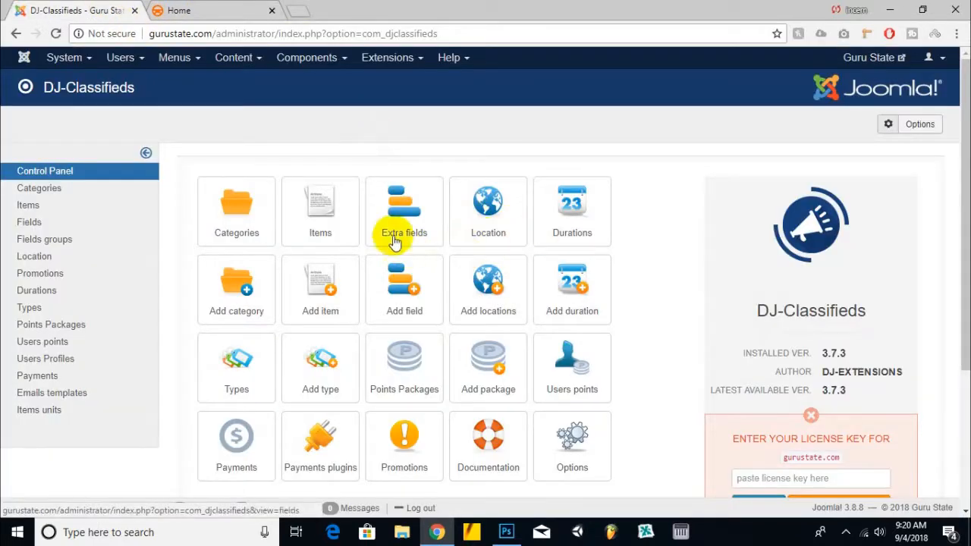
{"action": "left_click", "coordinate": [241, 10]}
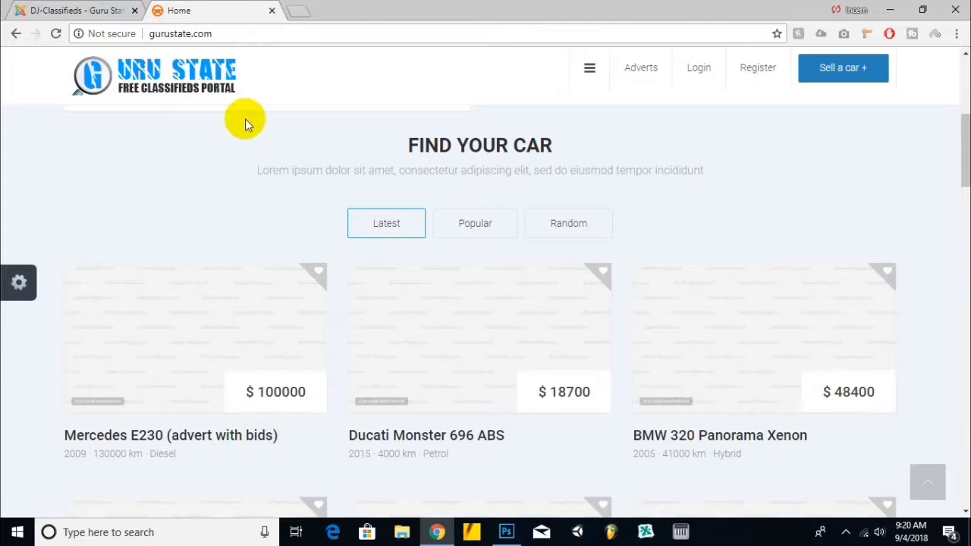
{"action": "scroll", "coordinate": [246, 118], "scroll_direction": "up", "scroll_amount": 5}
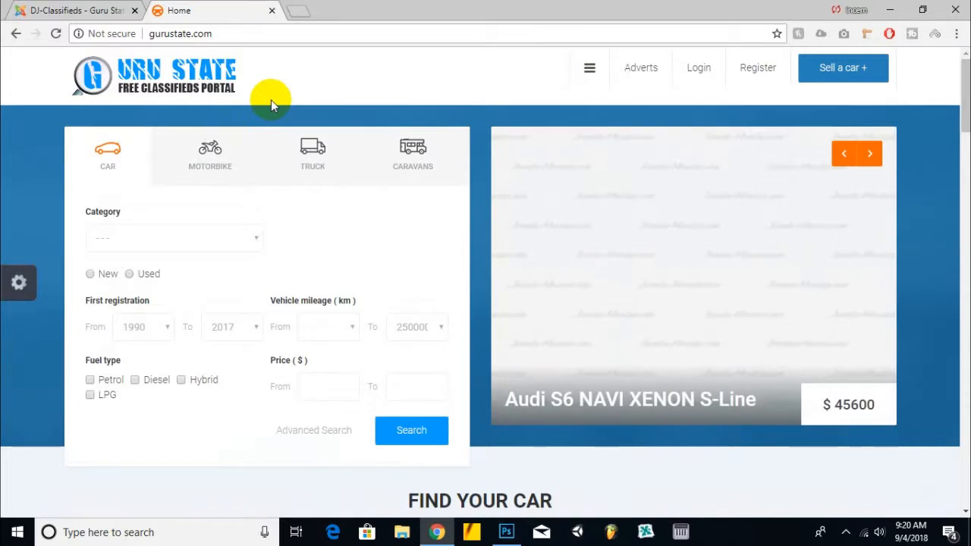
{"action": "scroll", "coordinate": [271, 99], "scroll_direction": "down", "scroll_amount": 2}
{"action": "scroll", "coordinate": [271, 99], "scroll_direction": "up", "scroll_amount": 2}
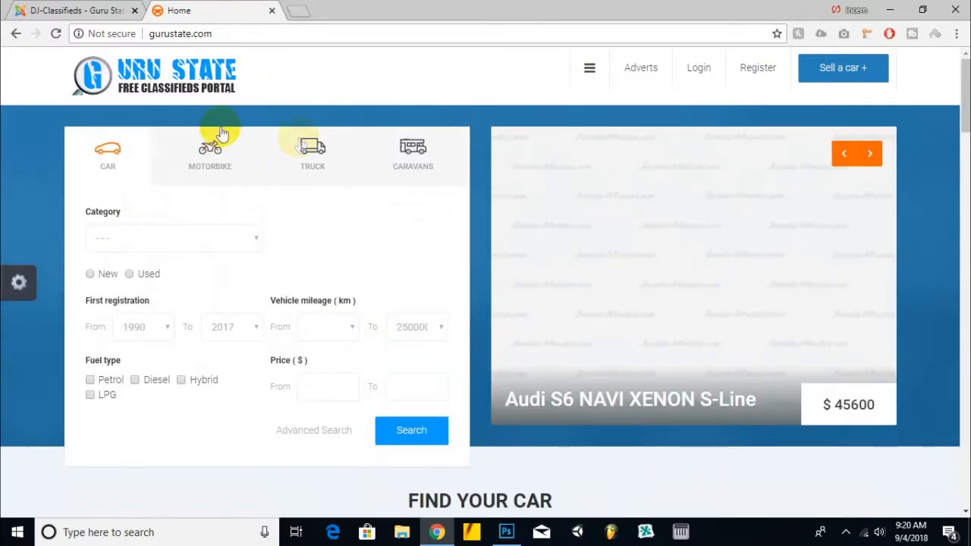
Step: Open the site's main menu and scroll down to the latest car listings
{"action": "left_click", "coordinate": [590, 66]}
{"action": "left_click", "coordinate": [769, 109]}
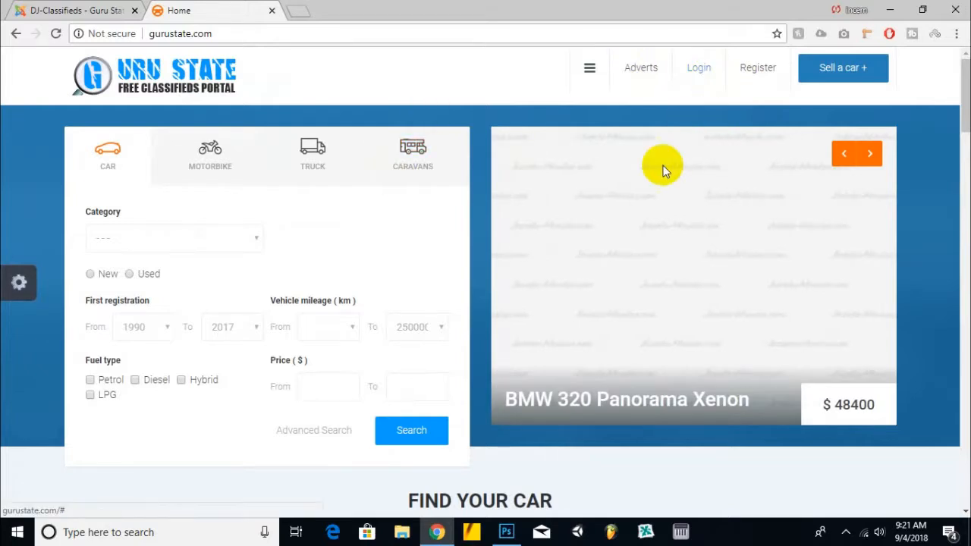
{"action": "scroll", "coordinate": [661, 167], "scroll_direction": "down", "scroll_amount": 6}
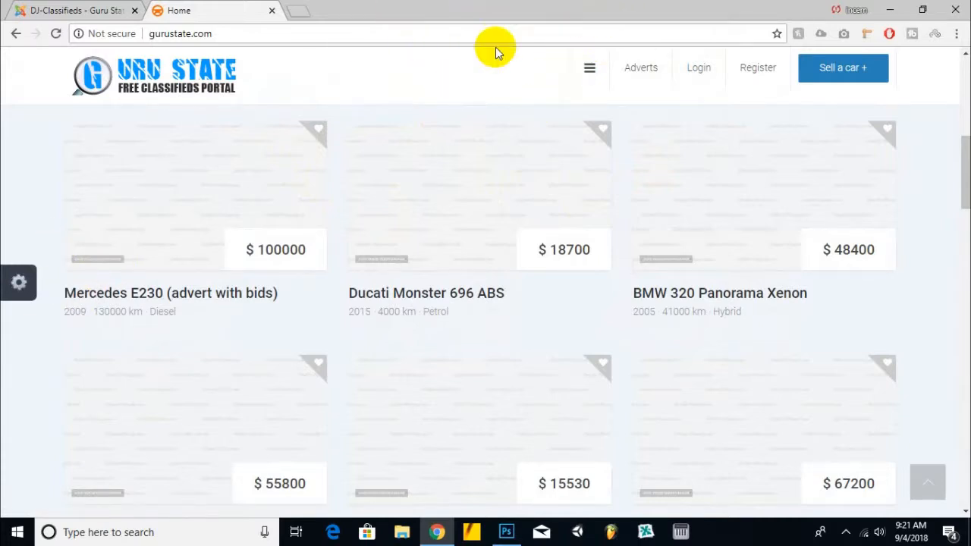
{"action": "left_click", "coordinate": [59, 19]}
{"action": "left_click", "coordinate": [217, 9]}
{"action": "left_click", "coordinate": [235, 35]}
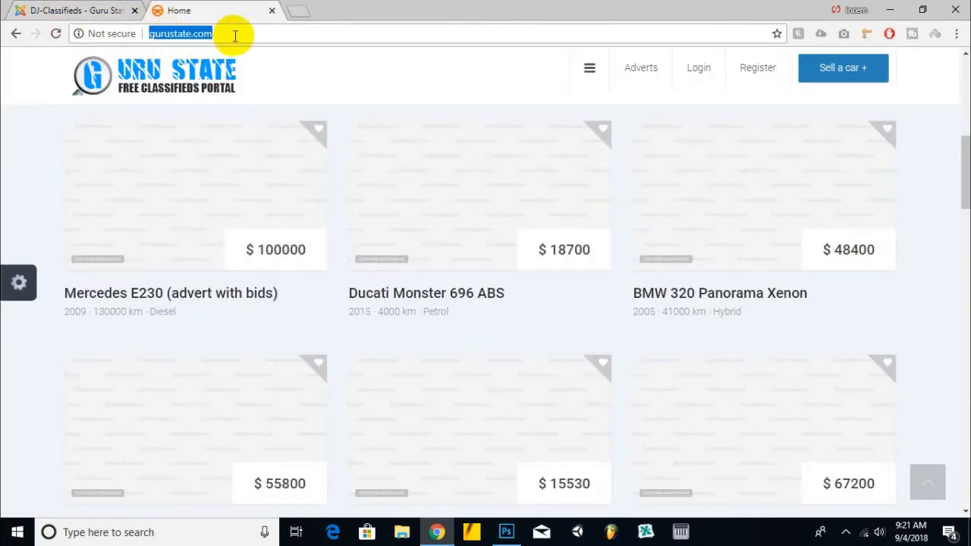
{"action": "left_click", "coordinate": [59, 11]}
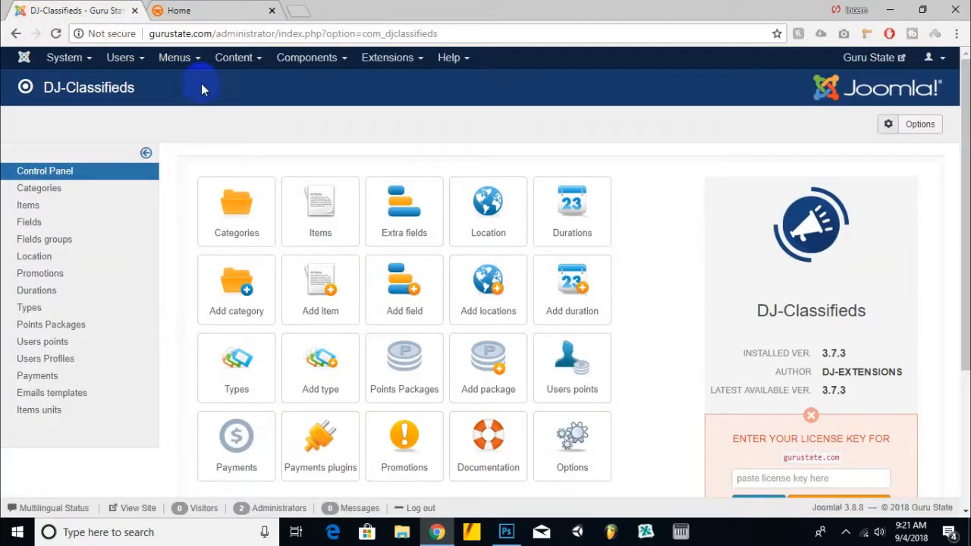
{"action": "left_click", "coordinate": [217, 10]}
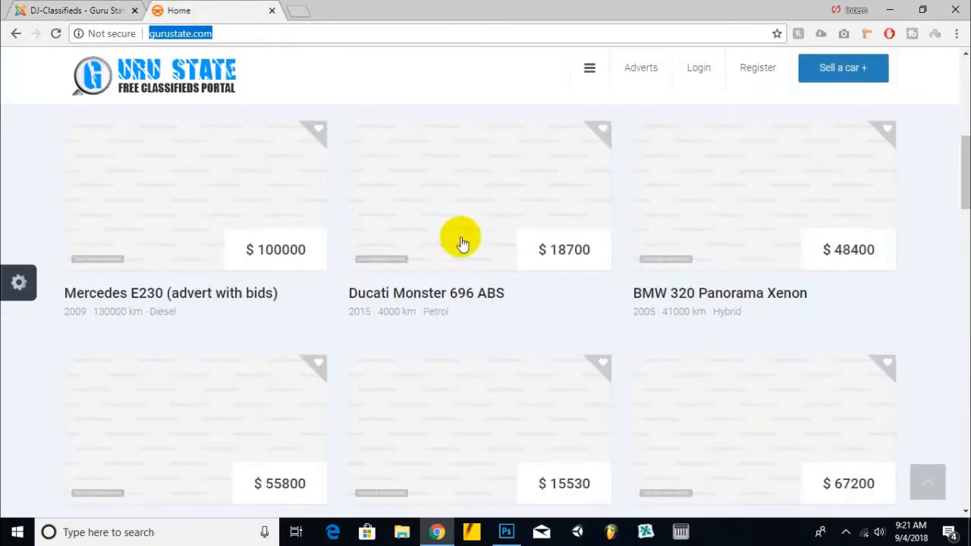
Step: Scroll down the home page to the brand categories and open the Privacy Policy page, scrolling through its content
{"action": "scroll", "coordinate": [459, 258], "scroll_direction": "down", "scroll_amount": 3}
{"action": "scroll", "coordinate": [460, 275], "scroll_direction": "down", "scroll_amount": 5}
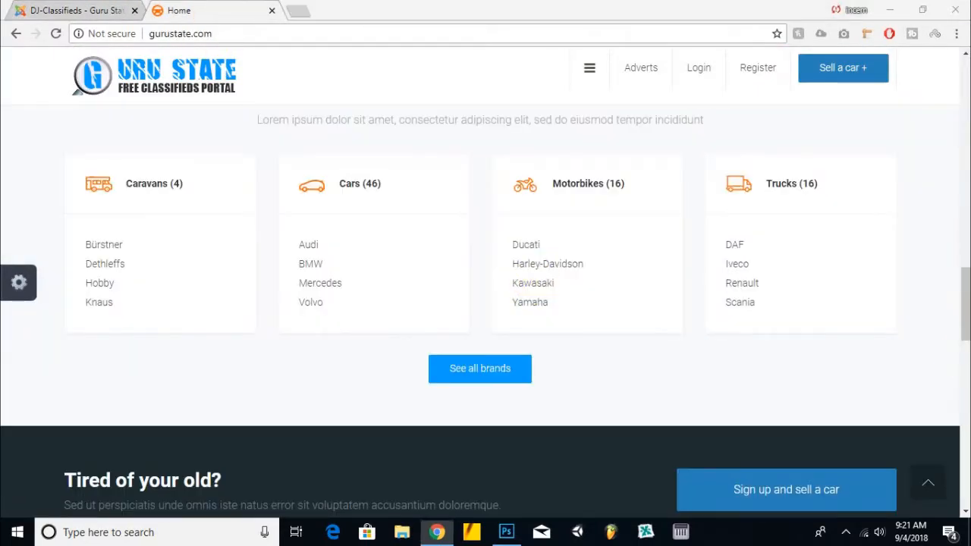
{"action": "left_click_drag", "start_coordinate": [965, 334], "coordinate": [961, 482]}
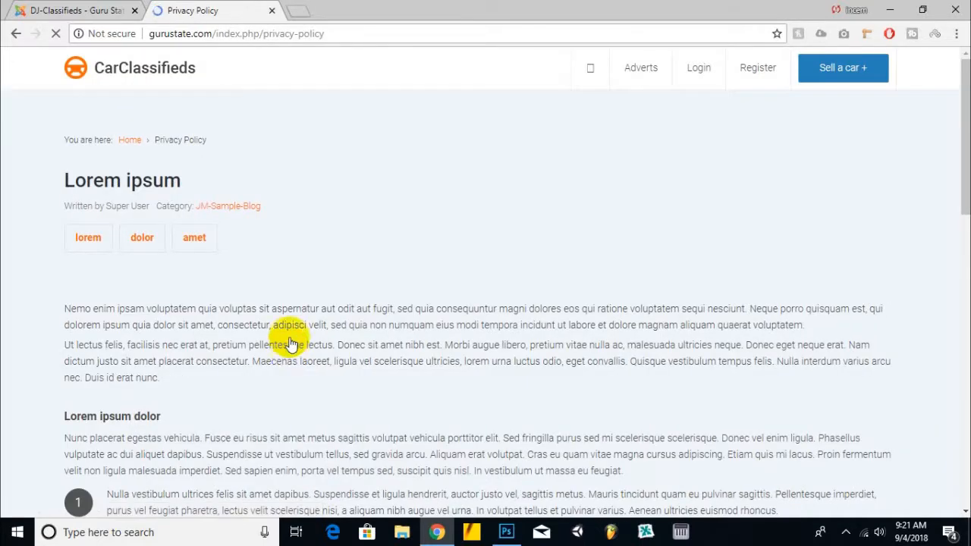
{"action": "scroll", "coordinate": [262, 100], "scroll_direction": "down", "scroll_amount": 15}
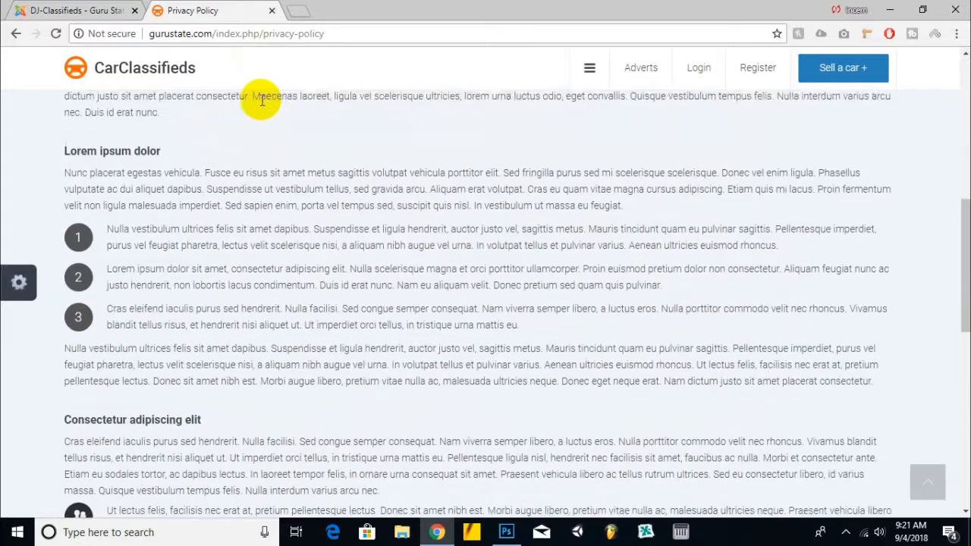
{"action": "scroll", "coordinate": [261, 99], "scroll_direction": "up", "scroll_amount": 5}
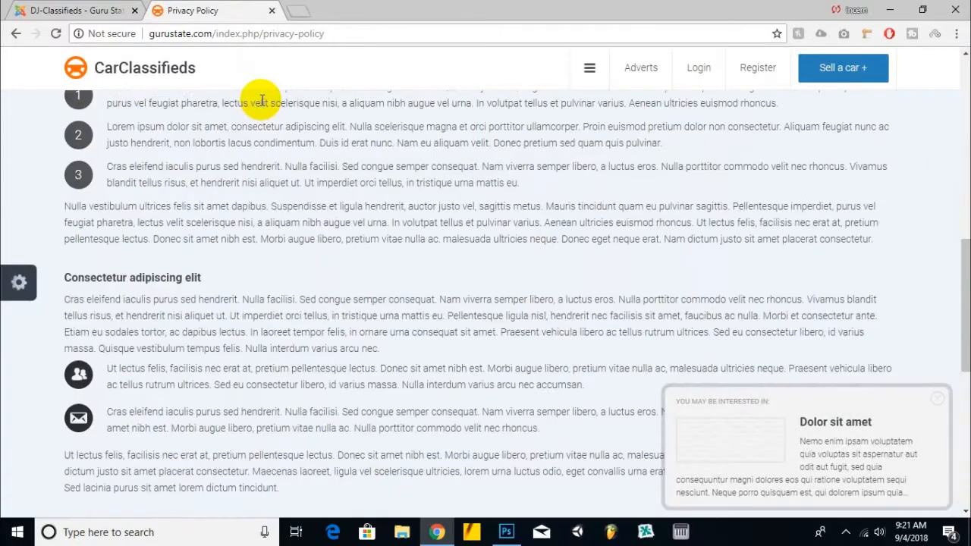
{"action": "scroll", "coordinate": [262, 99], "scroll_direction": "up", "scroll_amount": 4}
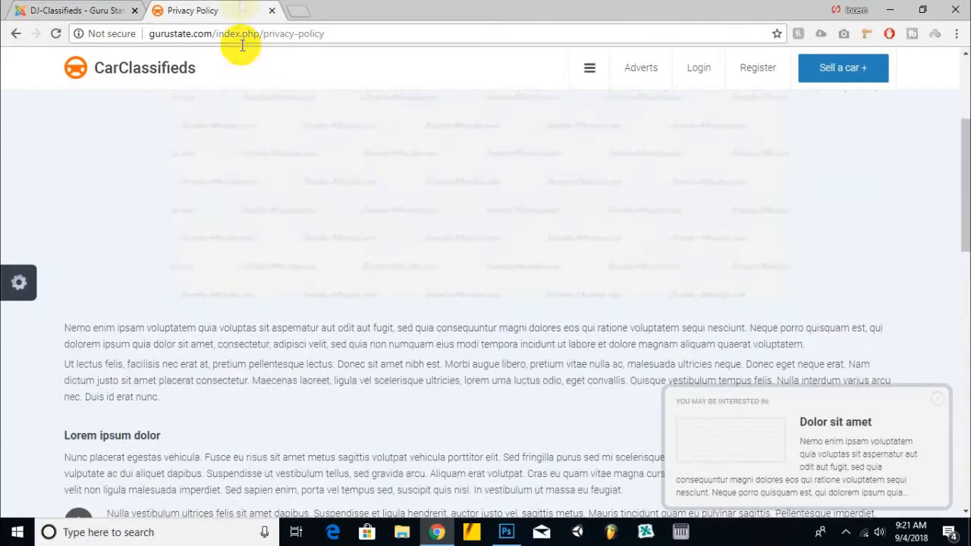
Step: Open the Content Articles list in the administration tab and scroll through the articles
{"action": "left_click", "coordinate": [79, 10]}
{"action": "left_click", "coordinate": [205, 7]}
{"action": "left_click", "coordinate": [102, 9]}
{"action": "left_click", "coordinate": [234, 59]}
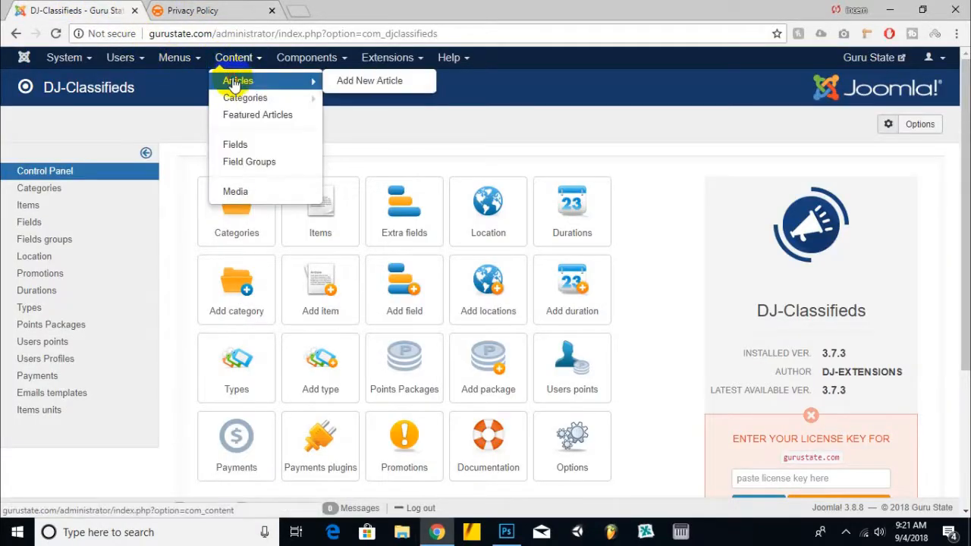
{"action": "left_click", "coordinate": [235, 78]}
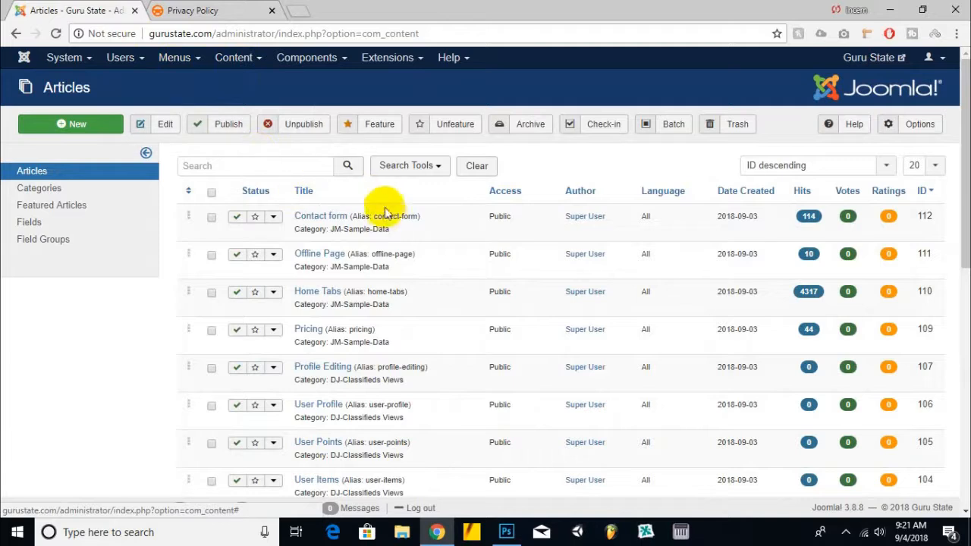
{"action": "scroll", "coordinate": [390, 205], "scroll_direction": "down", "scroll_amount": 7}
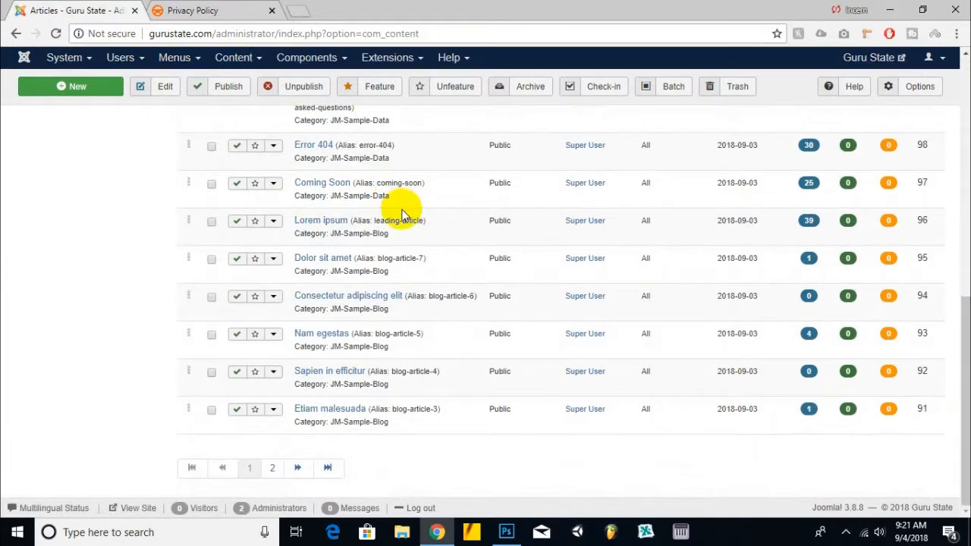
{"action": "scroll", "coordinate": [402, 213], "scroll_direction": "up", "scroll_amount": 7}
Step: Browse the Menus menu's site menus in the administration, then return to the Privacy Policy tab
{"action": "left_click", "coordinate": [196, 68]}
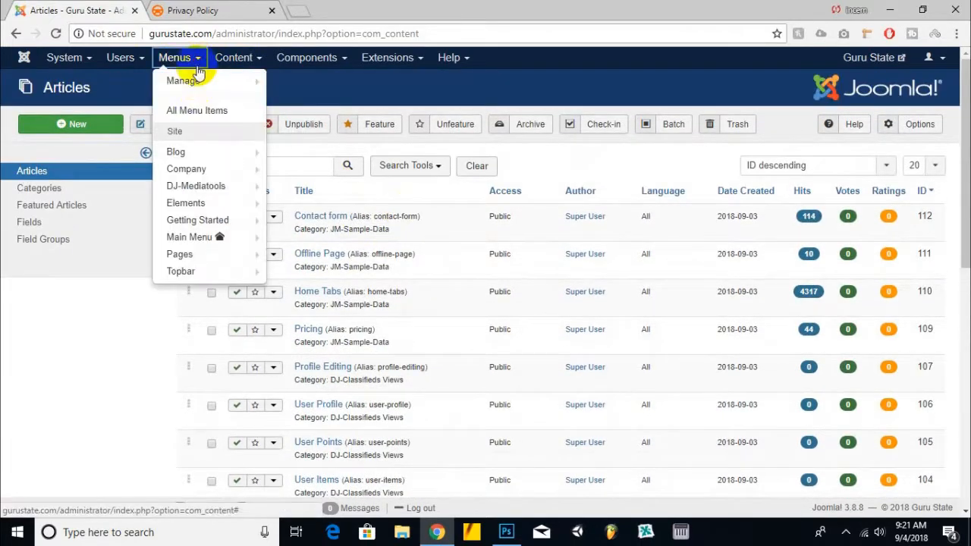
{"action": "mouse_move", "coordinate": [206, 246]}
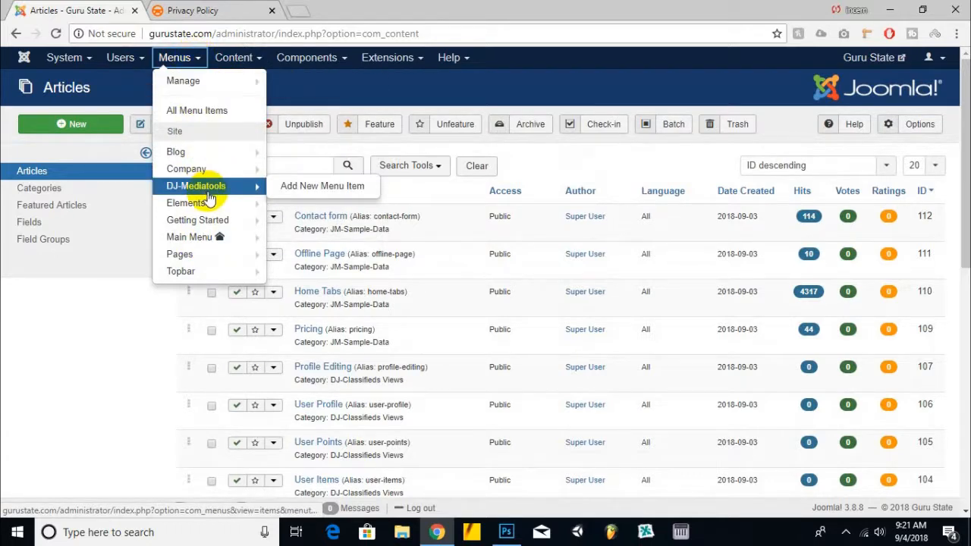
{"action": "mouse_move", "coordinate": [204, 207]}
{"action": "mouse_move", "coordinate": [221, 224]}
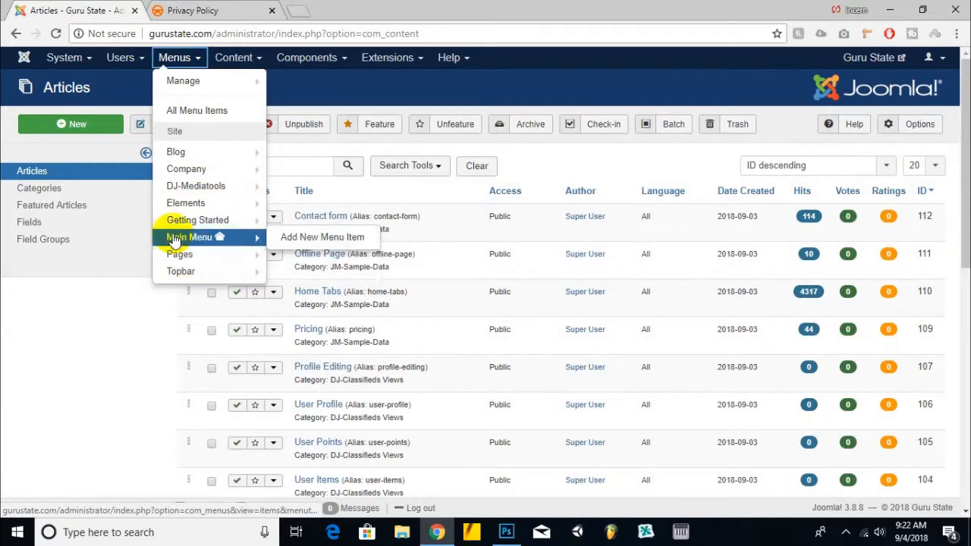
{"action": "mouse_move", "coordinate": [174, 152]}
{"action": "left_click", "coordinate": [206, 9]}
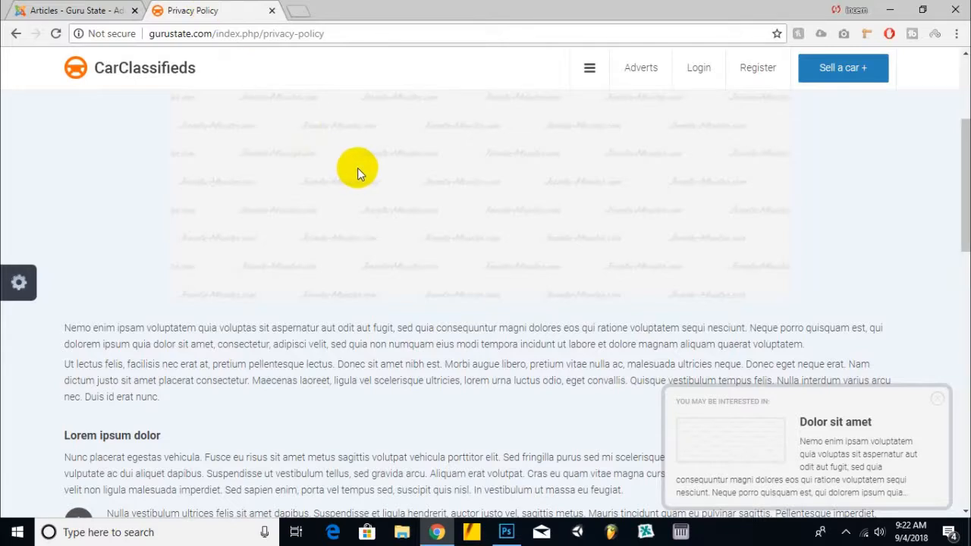
Step: Examine the site footer's Company, Getting Started and Statistics sections, closing the suggested-article popup
{"action": "scroll", "coordinate": [358, 167], "scroll_direction": "down", "scroll_amount": 10}
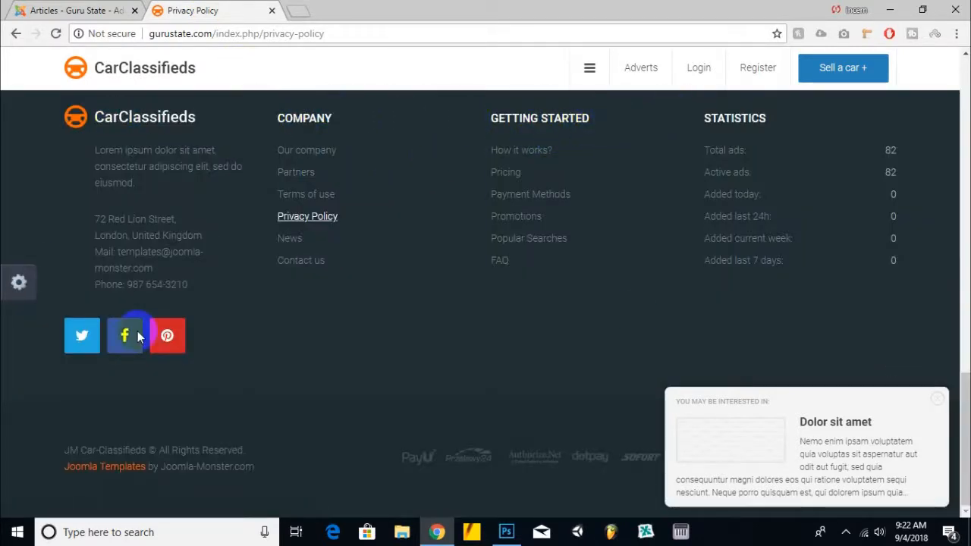
{"action": "left_click_drag", "start_coordinate": [784, 119], "coordinate": [367, 121]}
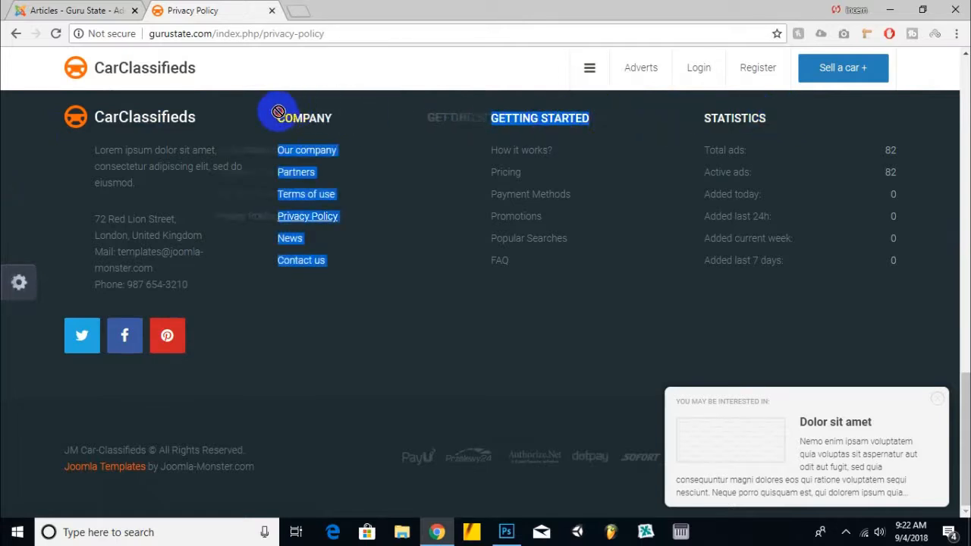
{"action": "left_click", "coordinate": [254, 118]}
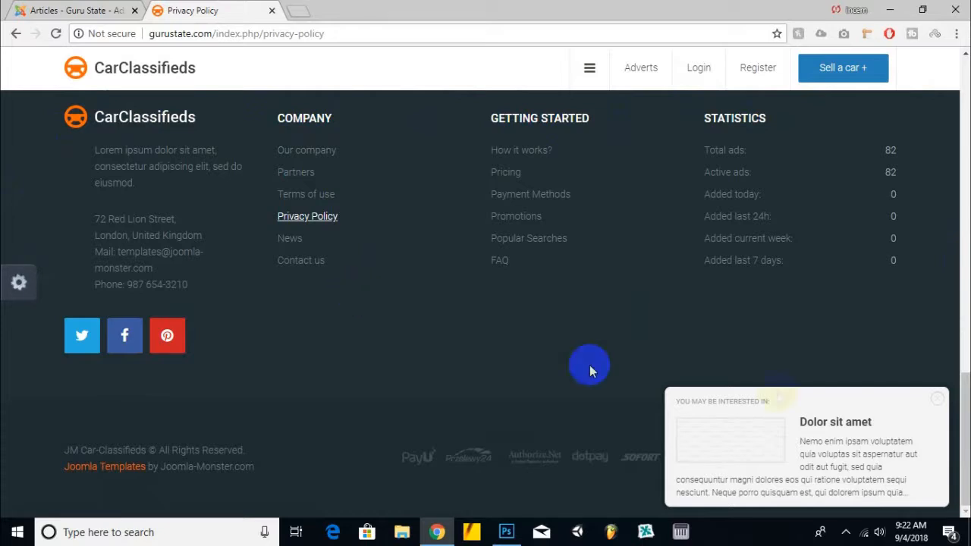
{"action": "left_click", "coordinate": [939, 404]}
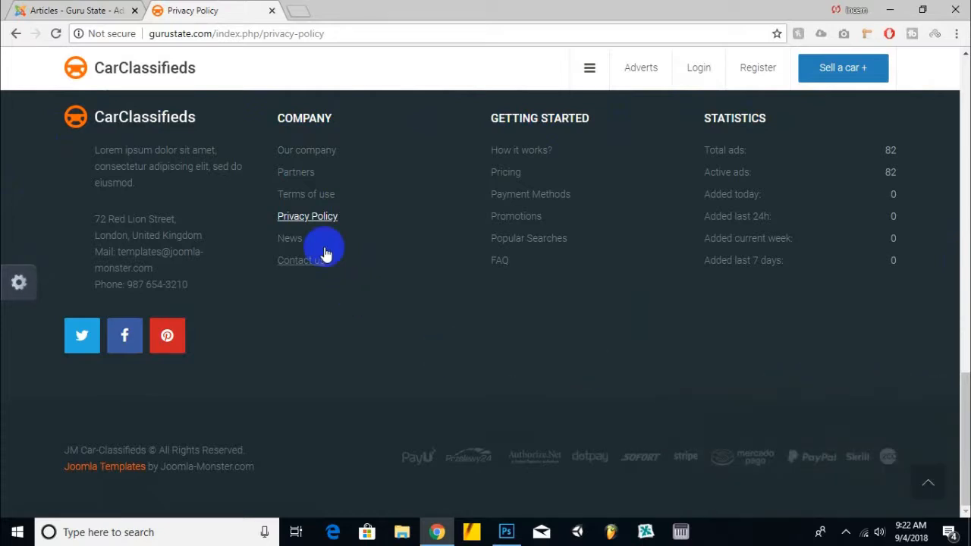
{"action": "scroll", "coordinate": [410, 312], "scroll_direction": "up", "scroll_amount": 2}
{"action": "scroll", "coordinate": [495, 363], "scroll_direction": "down", "scroll_amount": 2}
{"action": "left_click_drag", "start_coordinate": [60, 450], "coordinate": [286, 468]}
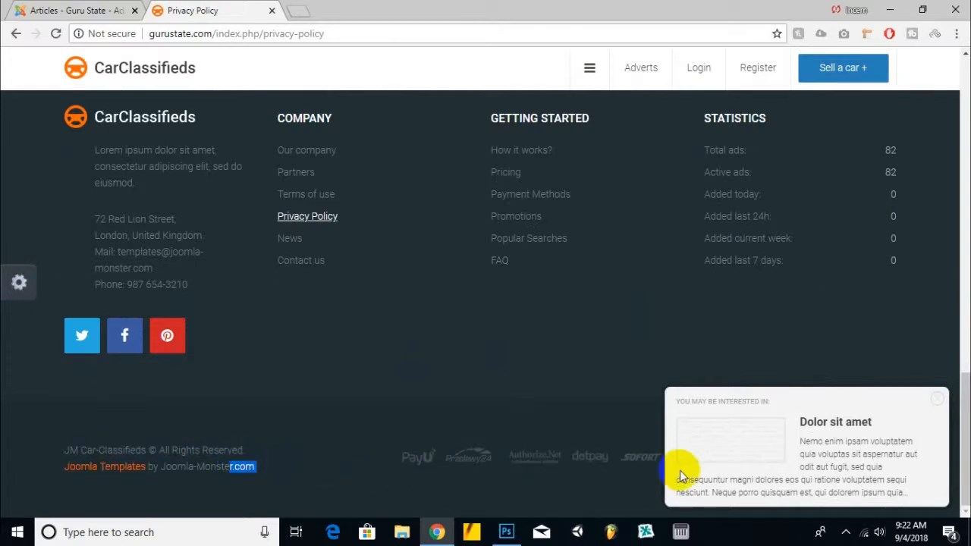
Step: Close the suggested-article popup and scroll back up through the Privacy Policy page
{"action": "left_click", "coordinate": [937, 402]}
{"action": "scroll", "coordinate": [458, 349], "scroll_direction": "up", "scroll_amount": 5}
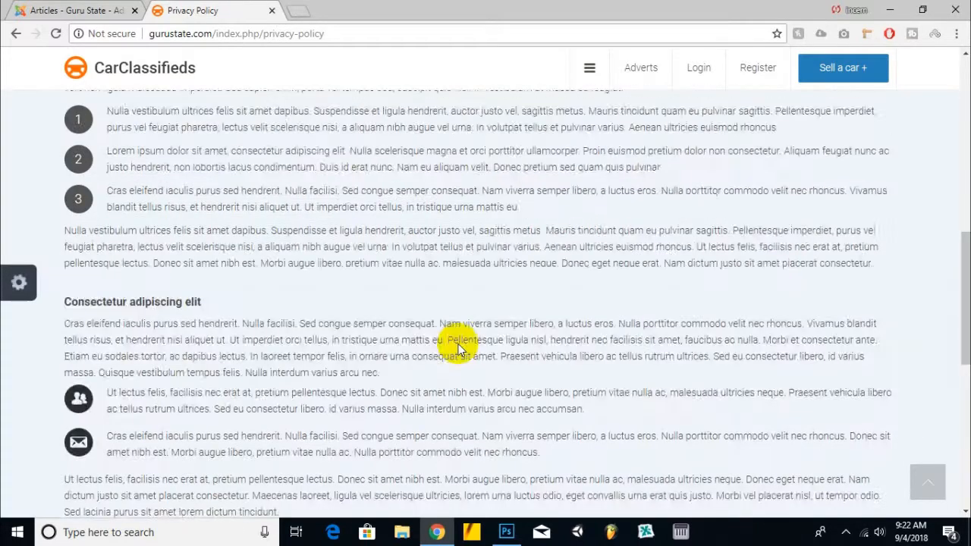
{"action": "scroll", "coordinate": [458, 345], "scroll_direction": "up", "scroll_amount": 10}
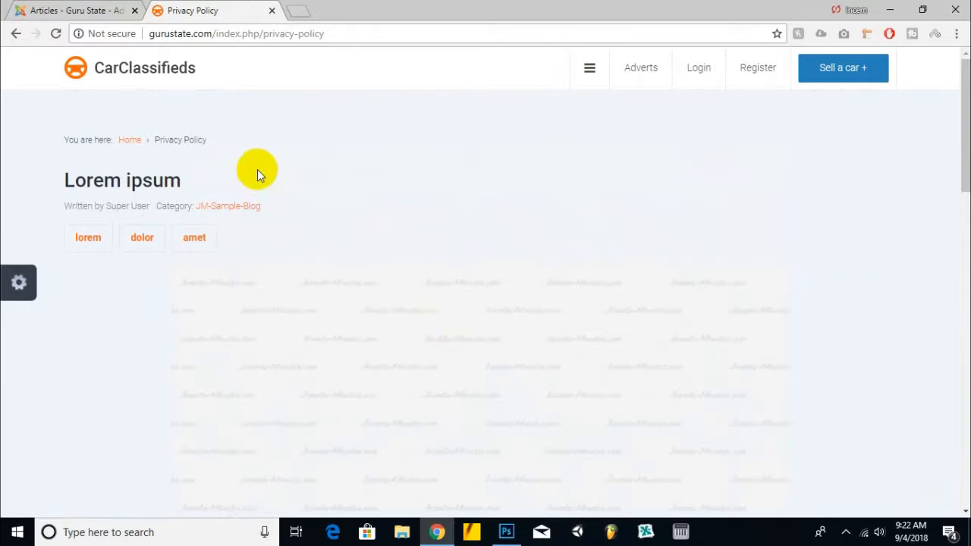
{"action": "left_click", "coordinate": [172, 82]}
Step: Return to the site's home page tab and scroll through the Find Your Car and Popular Categories sections
{"action": "left_click", "coordinate": [71, 10]}
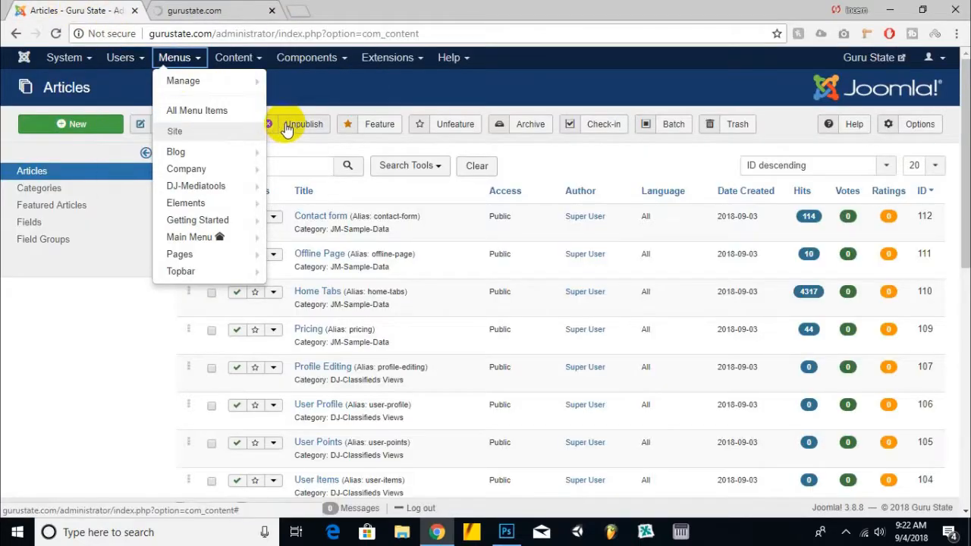
{"action": "left_click", "coordinate": [215, 10]}
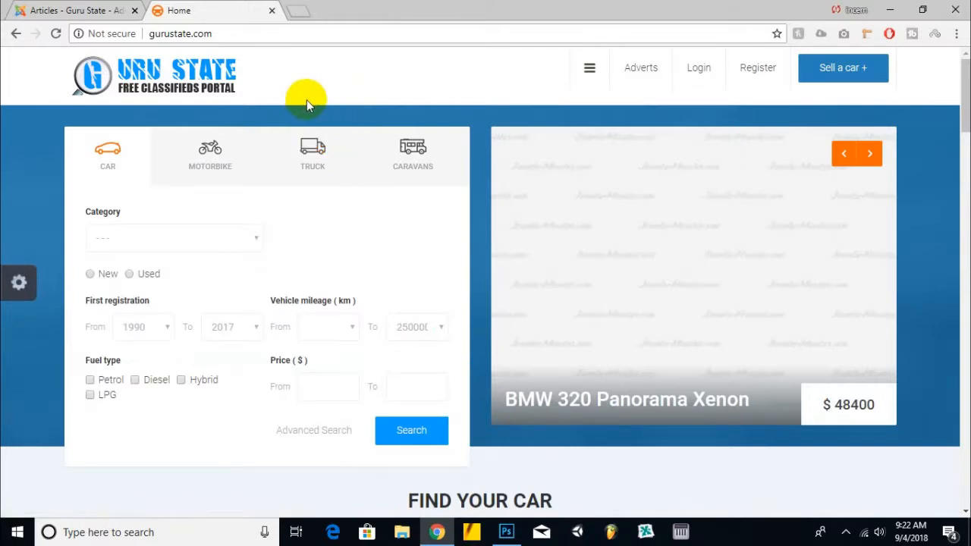
{"action": "scroll", "coordinate": [319, 102], "scroll_direction": "down", "scroll_amount": 9}
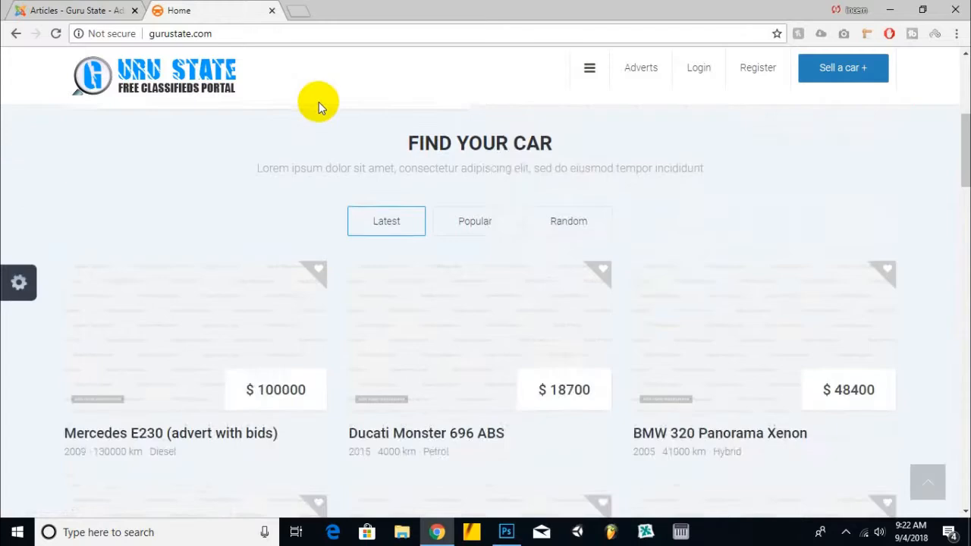
{"action": "scroll", "coordinate": [319, 102], "scroll_direction": "up", "scroll_amount": 3}
{"action": "scroll", "coordinate": [318, 97], "scroll_direction": "down", "scroll_amount": 12}
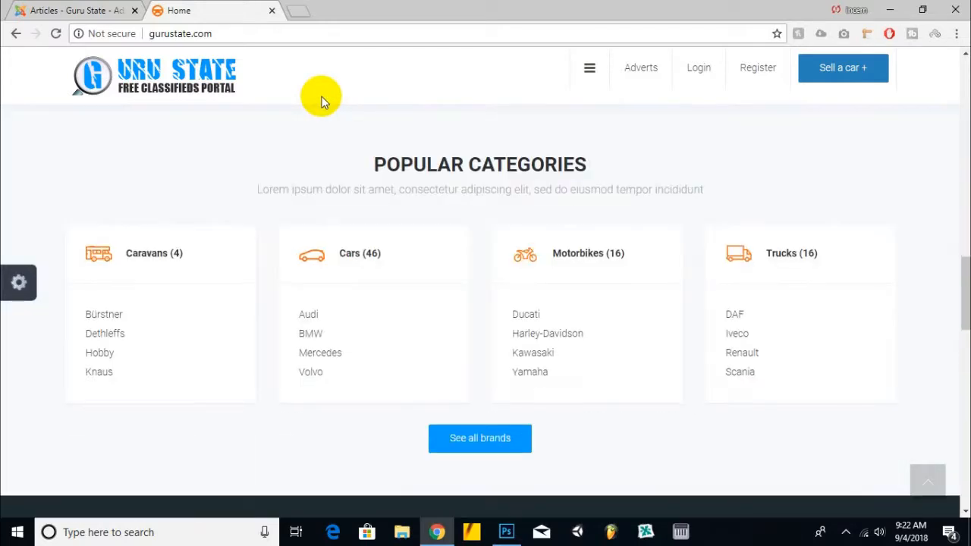
{"action": "scroll", "coordinate": [545, 265], "scroll_direction": "up", "scroll_amount": 2}
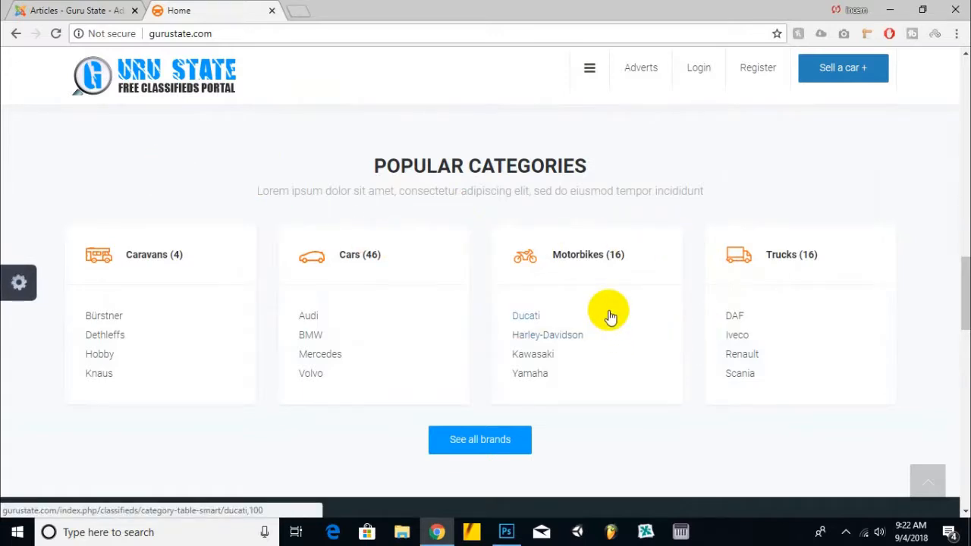
Step: Open the DJ-Classifieds Categories list in the administration, scroll through it, and open the Bürstner category for editing
{"action": "left_click", "coordinate": [107, 9]}
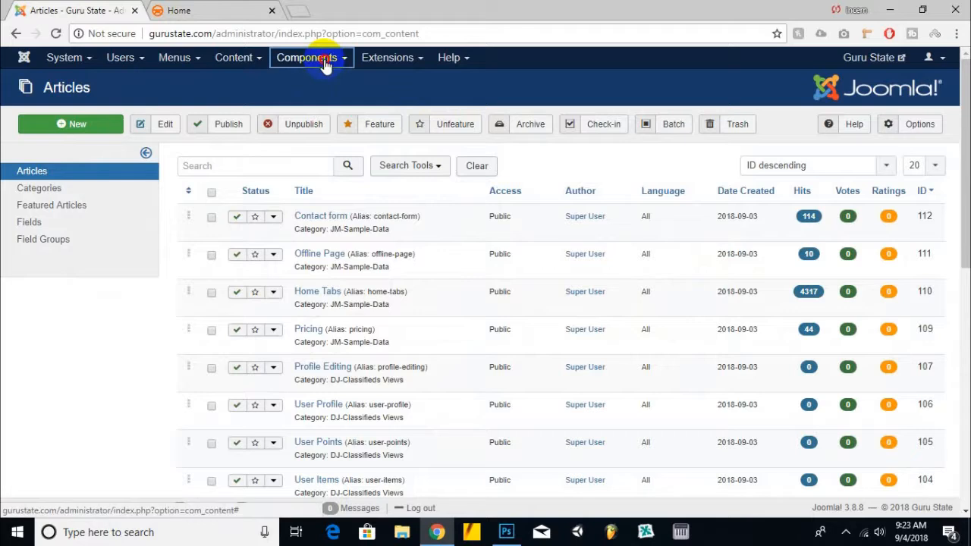
{"action": "mouse_move", "coordinate": [319, 58]}
{"action": "left_click", "coordinate": [344, 115]}
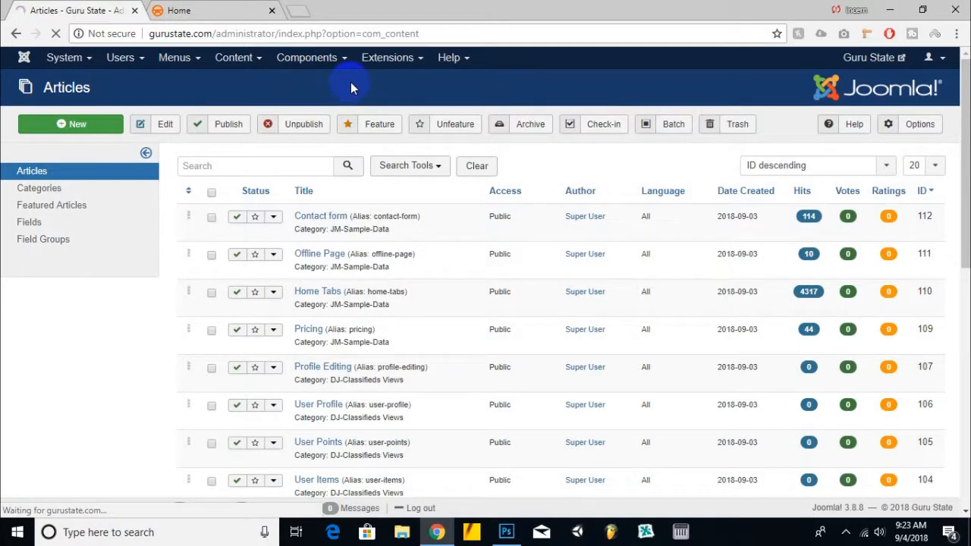
{"action": "left_click", "coordinate": [254, 207]}
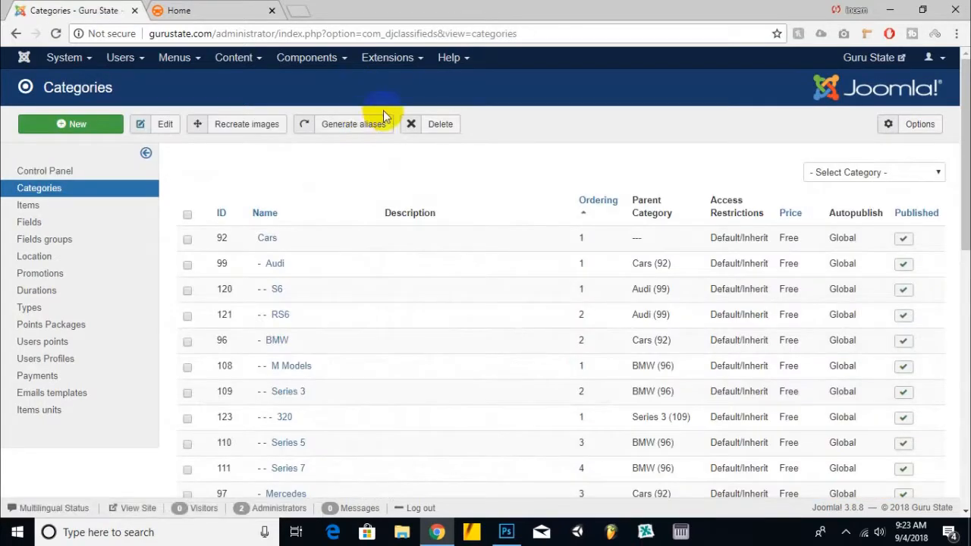
{"action": "scroll", "coordinate": [341, 168], "scroll_direction": "down", "scroll_amount": 7}
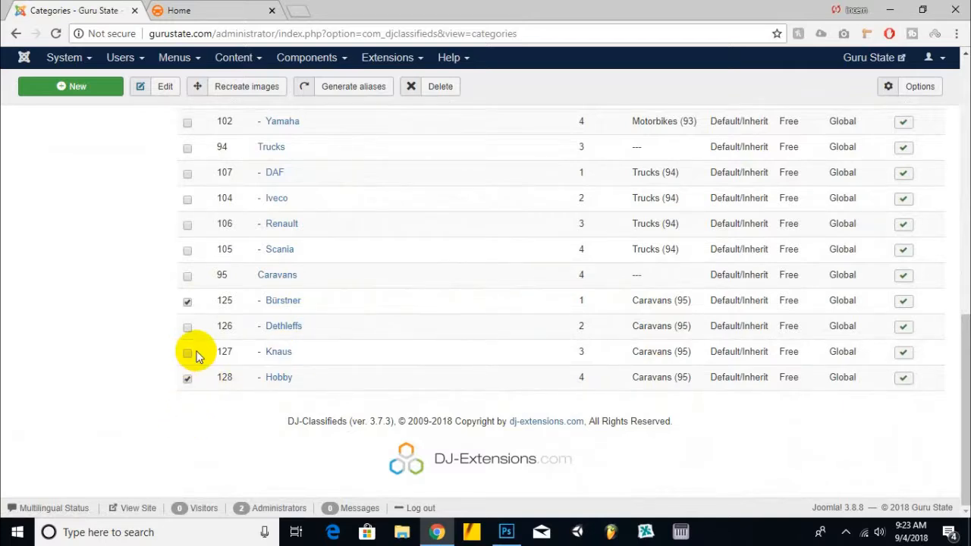
{"action": "scroll", "coordinate": [196, 357], "scroll_direction": "up", "scroll_amount": 8}
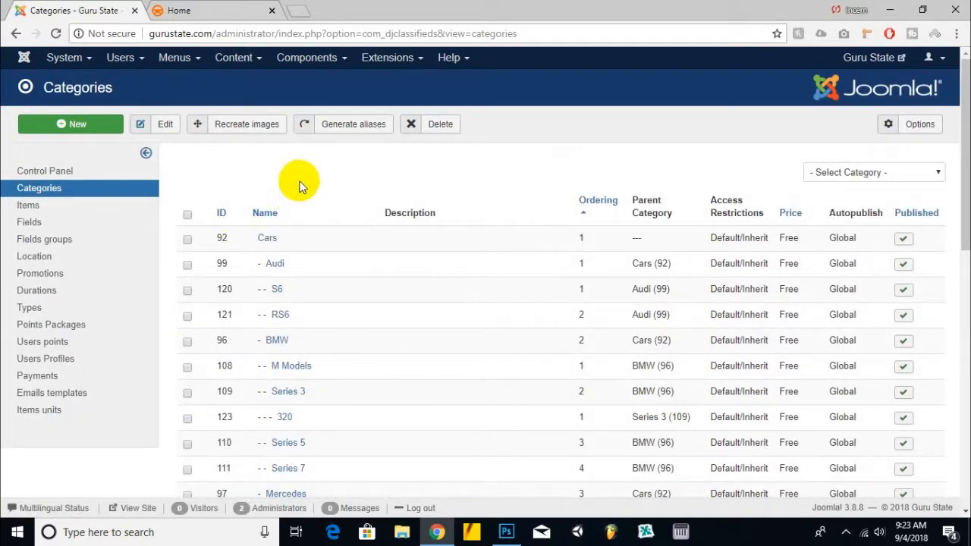
{"action": "left_click", "coordinate": [114, 129]}
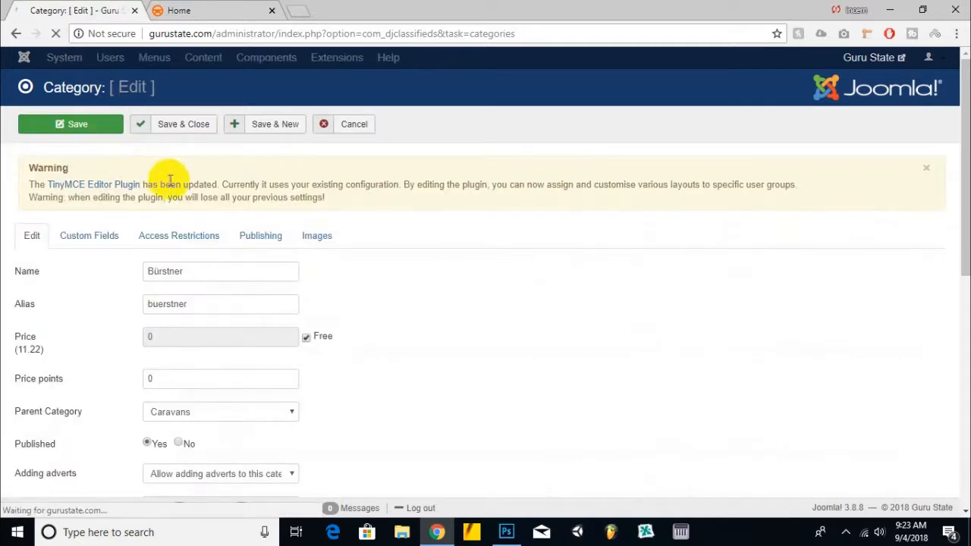
Step: Save the Caravans category icon image from the home page to the Desktop as 95_caravan-active_ths.png
{"action": "left_click", "coordinate": [210, 10]}
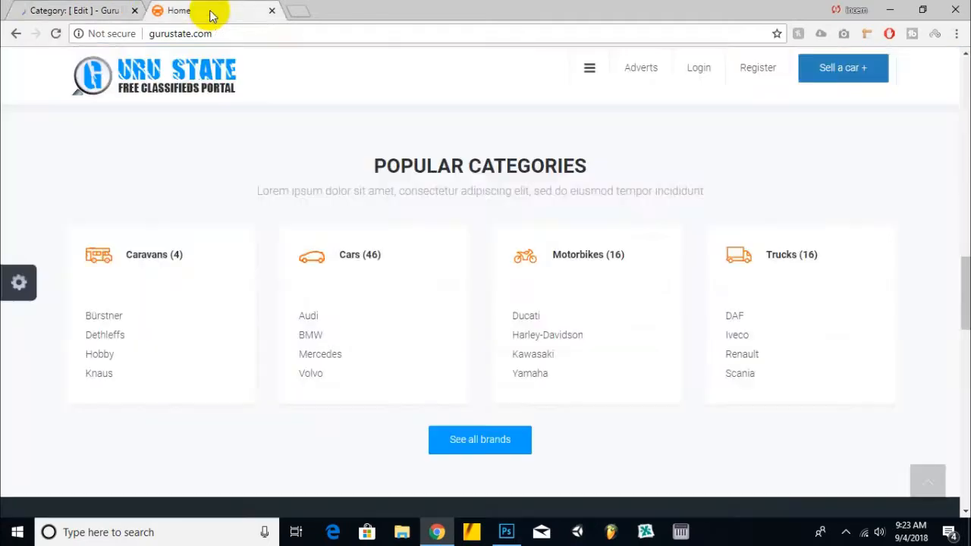
{"action": "right_click", "coordinate": [102, 259]}
{"action": "left_click", "coordinate": [145, 378]}
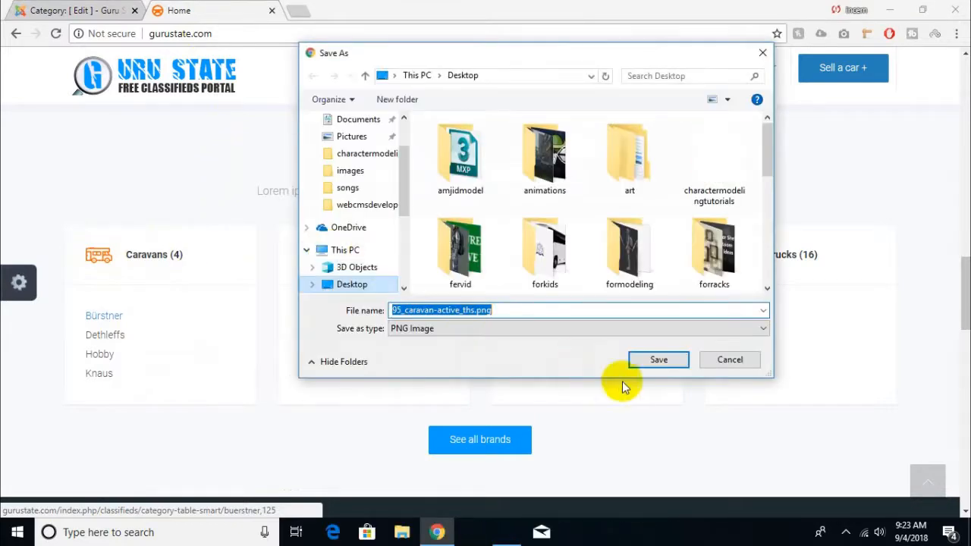
{"action": "left_click", "coordinate": [659, 361]}
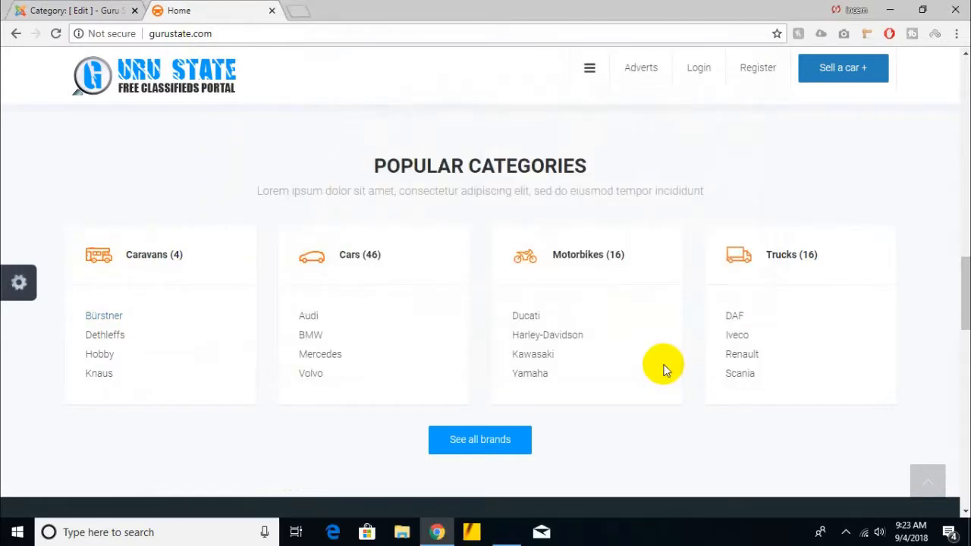
Step: Open the downloaded caravan icon file in Photoshop
{"action": "left_click", "coordinate": [498, 531]}
{"action": "left_click", "coordinate": [533, 7]}
{"action": "left_click_drag", "start_coordinate": [167, 505], "coordinate": [315, 220]}
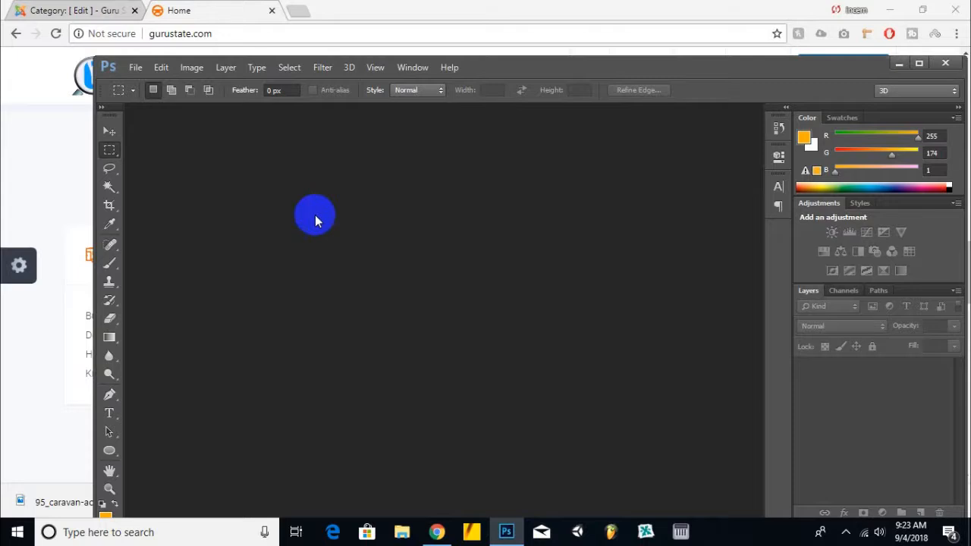
Step: Open Google Images in a new browser tab and search for services png icon
{"action": "left_click", "coordinate": [190, 6]}
{"action": "left_click", "coordinate": [301, 11]}
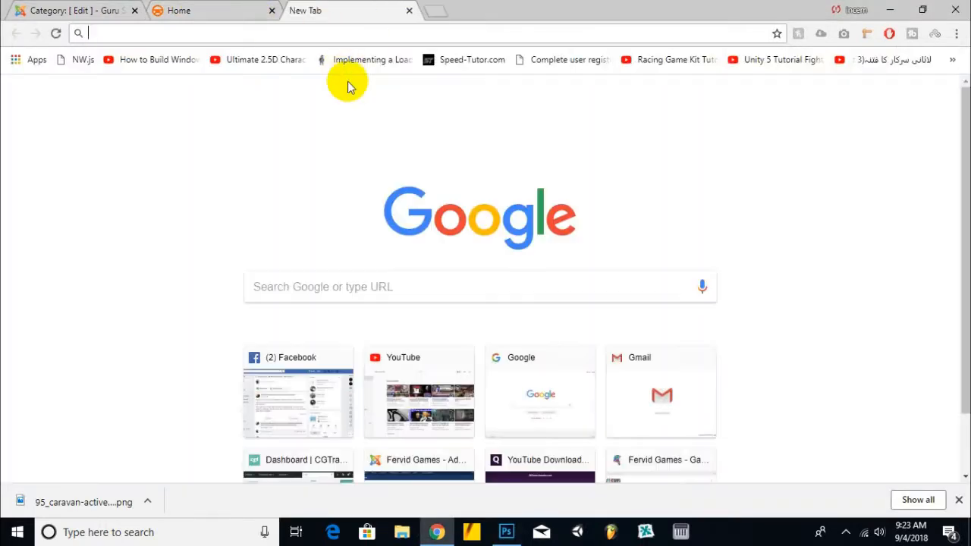
{"action": "type", "text": "go"}
{"action": "key", "text": "Return"}
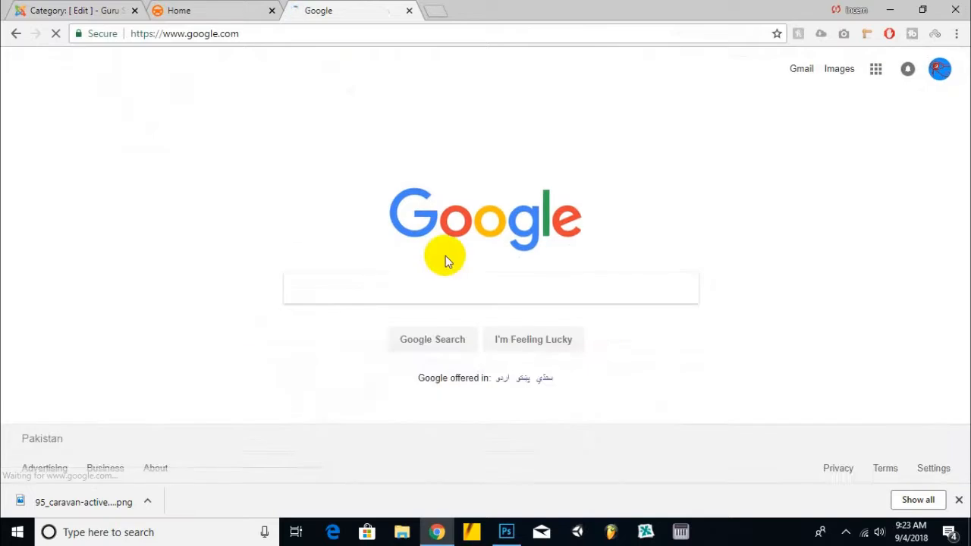
{"action": "left_click", "coordinate": [845, 533]}
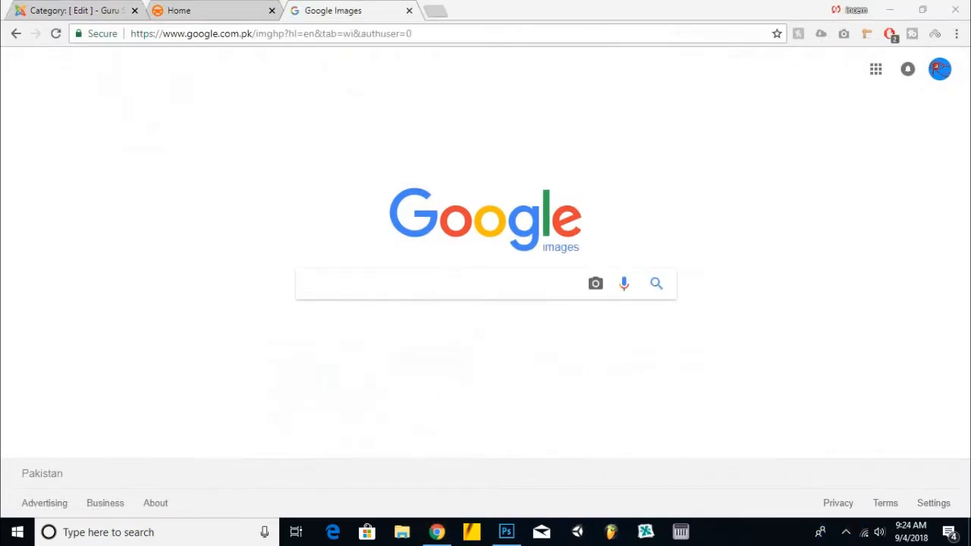
{"action": "left_click", "coordinate": [482, 289]}
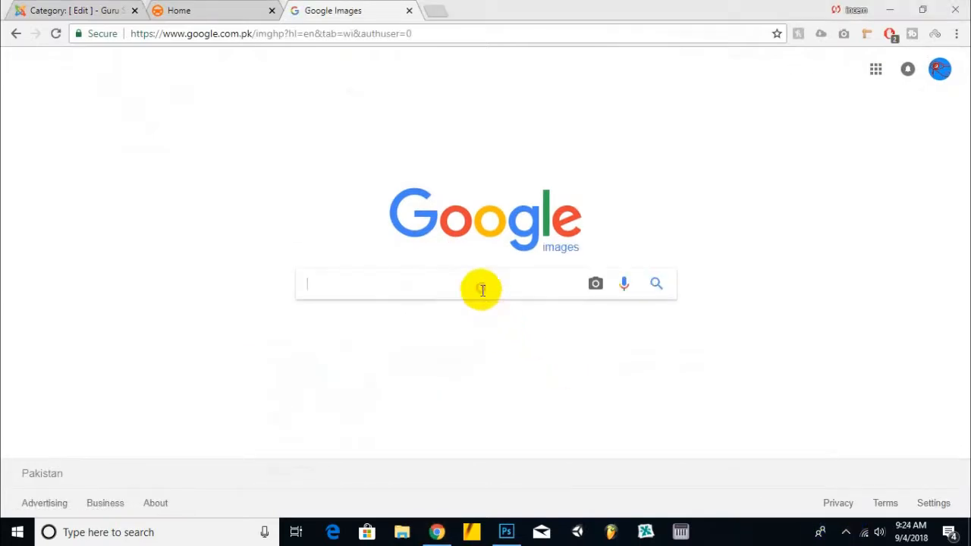
{"action": "type", "text": "serv"}
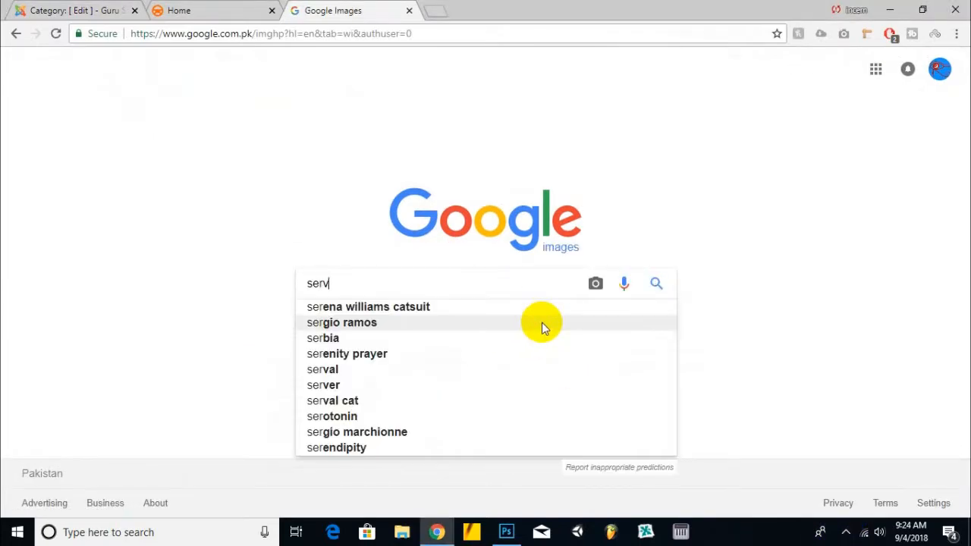
{"action": "type", "text": "icess"}
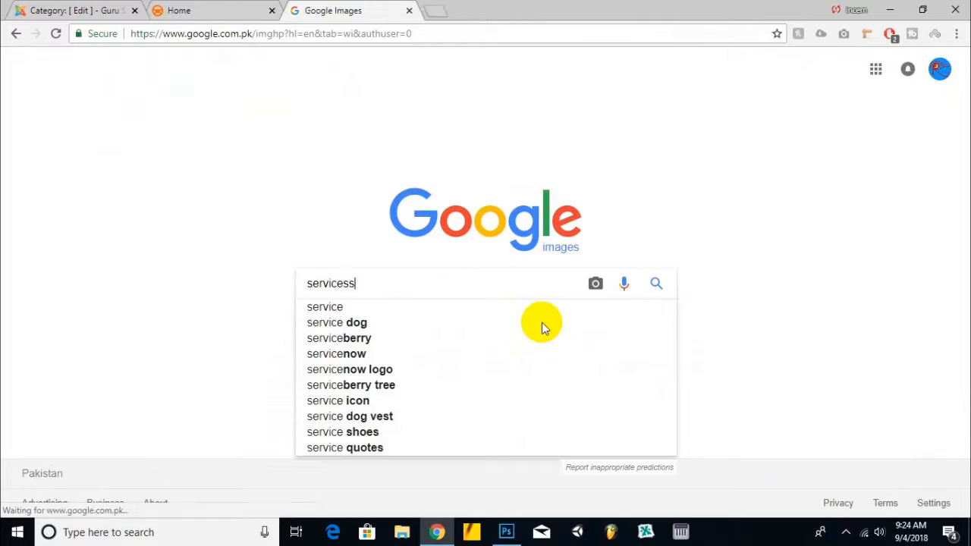
{"action": "key", "text": "BackSpace"}
{"action": "type", "text": "png i"}
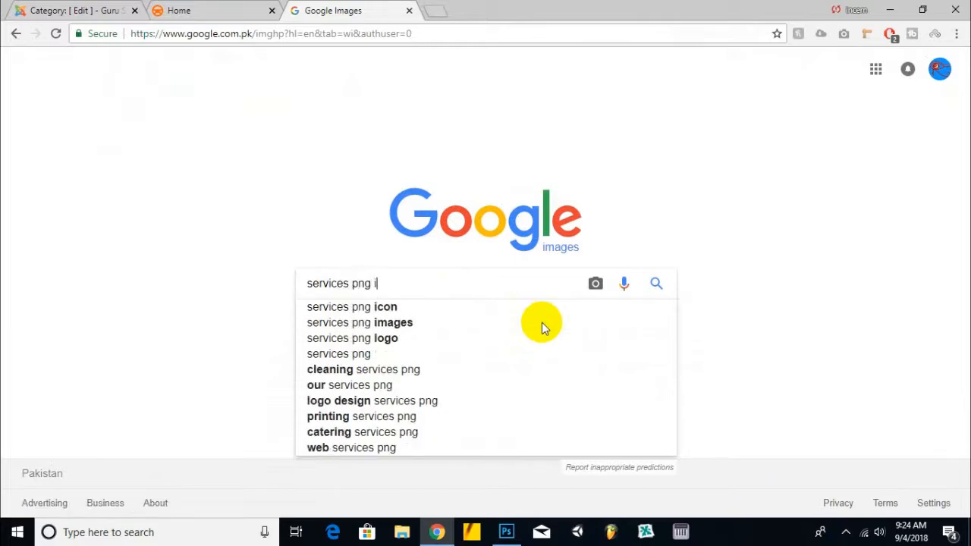
{"action": "key", "text": "Down"}
{"action": "key", "text": "Return"}
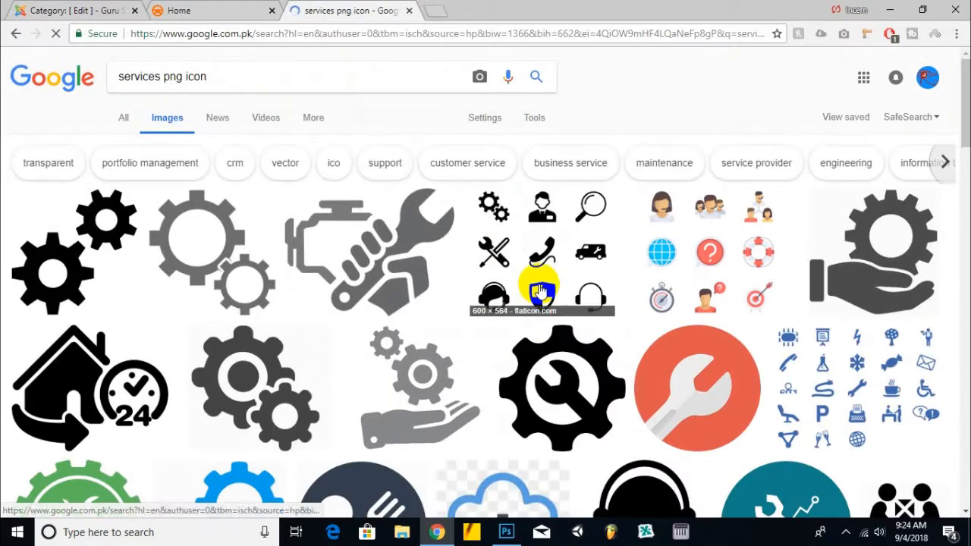
Step: Open several service icon results in new tabs and view each of them
{"action": "scroll", "coordinate": [542, 291], "scroll_direction": "down", "scroll_amount": 4}
{"action": "right_click", "coordinate": [219, 214]}
{"action": "left_click", "coordinate": [243, 217]}
{"action": "right_click", "coordinate": [321, 211]}
{"action": "left_click", "coordinate": [342, 224]}
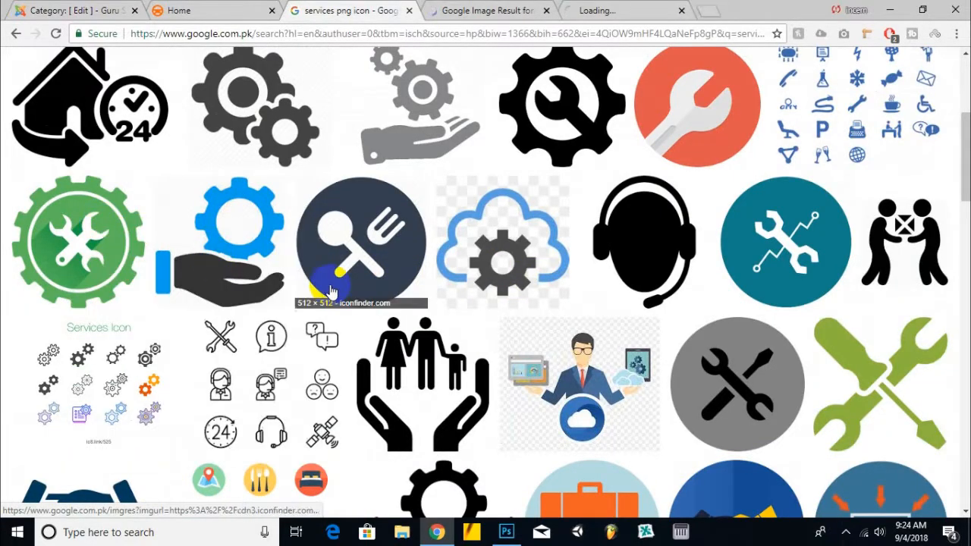
{"action": "scroll", "coordinate": [456, 236], "scroll_direction": "down", "scroll_amount": 3}
{"action": "scroll", "coordinate": [487, 246], "scroll_direction": "down", "scroll_amount": 3}
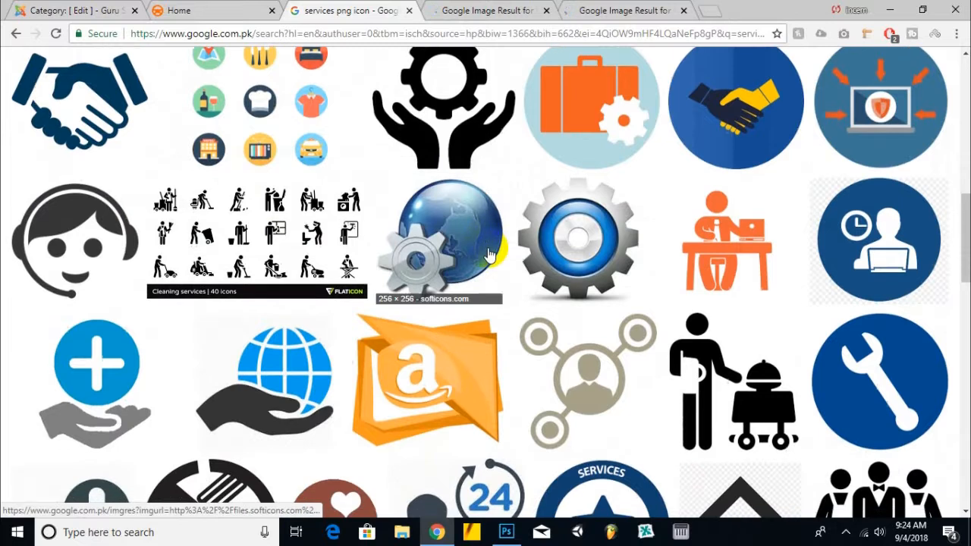
{"action": "right_click", "coordinate": [91, 73]}
{"action": "left_click", "coordinate": [110, 86]}
{"action": "scroll", "coordinate": [293, 217], "scroll_direction": "down", "scroll_amount": 3}
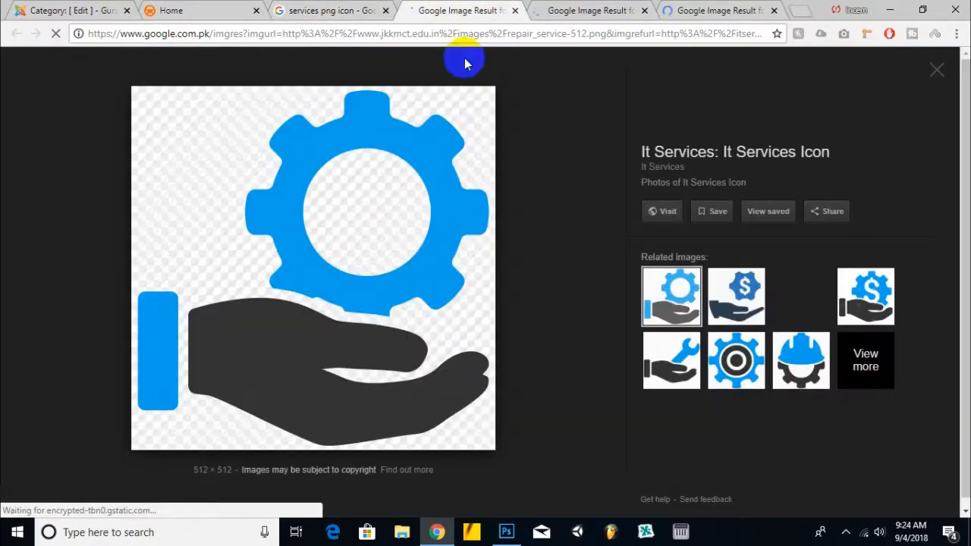
{"action": "left_click", "coordinate": [455, 11]}
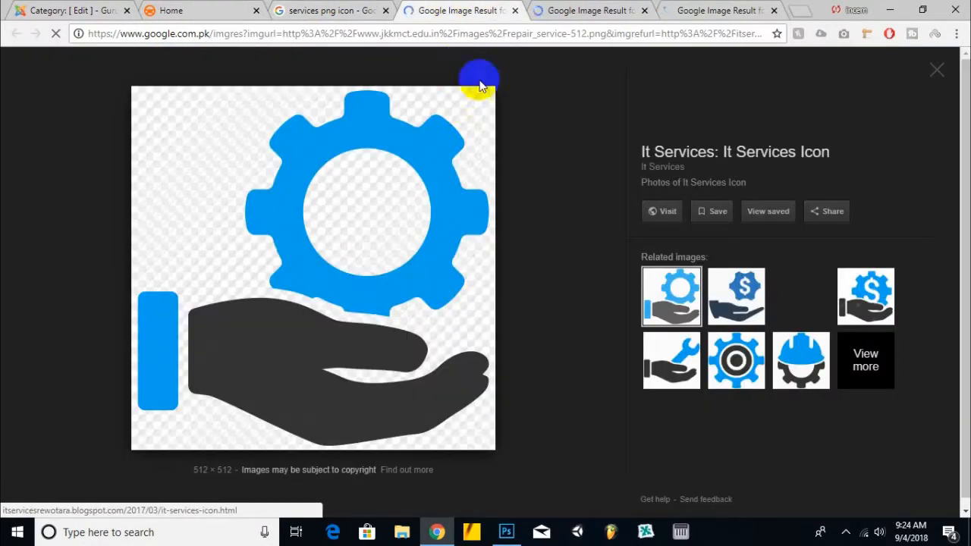
{"action": "left_click", "coordinate": [538, 9]}
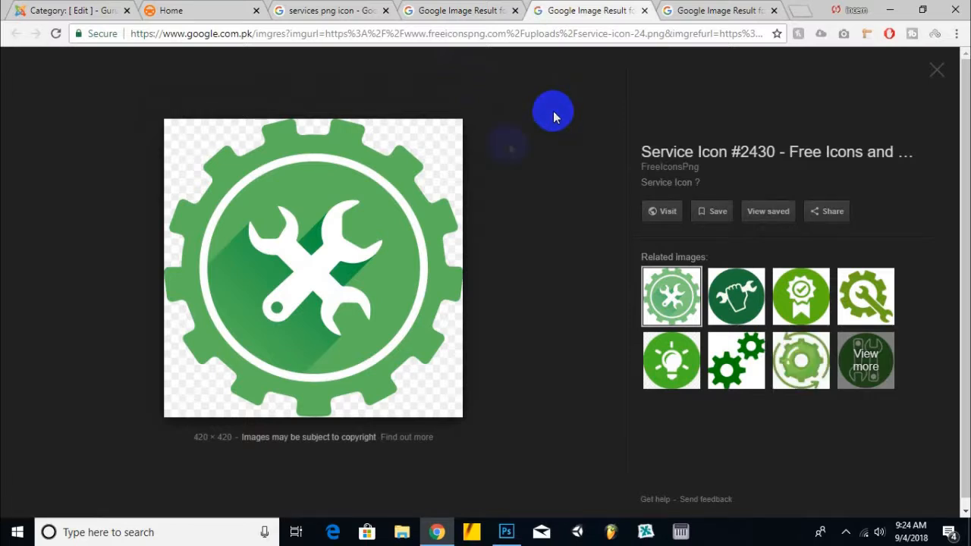
{"action": "left_click", "coordinate": [698, 10]}
{"action": "left_click", "coordinate": [605, 7]}
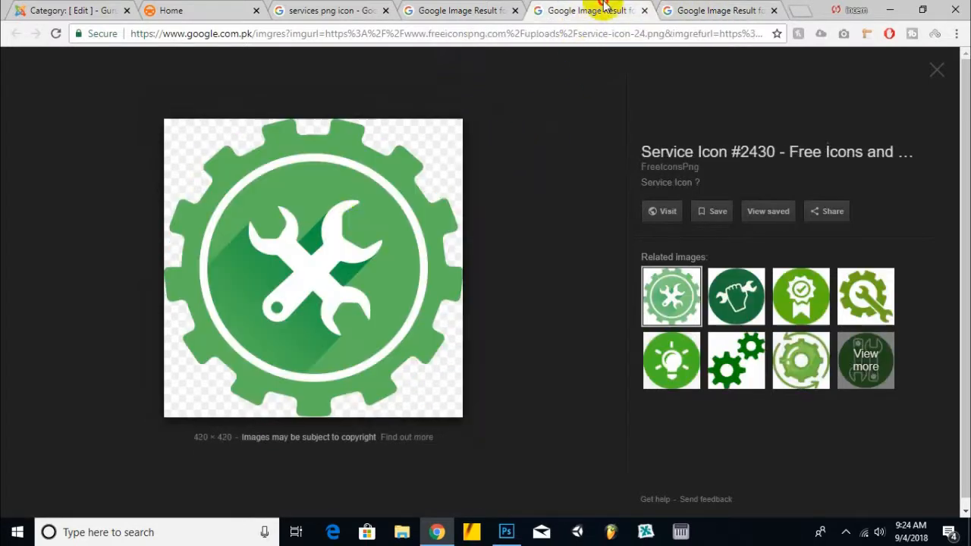
Step: Switch to Photoshop, zoom in on the caravan icon and check its image size without changing it
{"action": "left_click", "coordinate": [506, 530]}
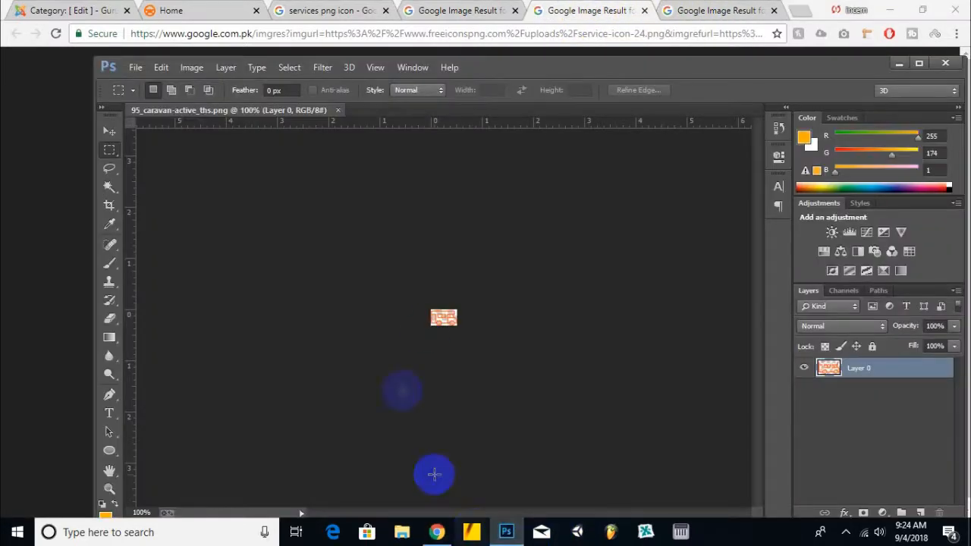
{"action": "scroll", "coordinate": [444, 325], "scroll_direction": "up", "scroll_amount": 4}
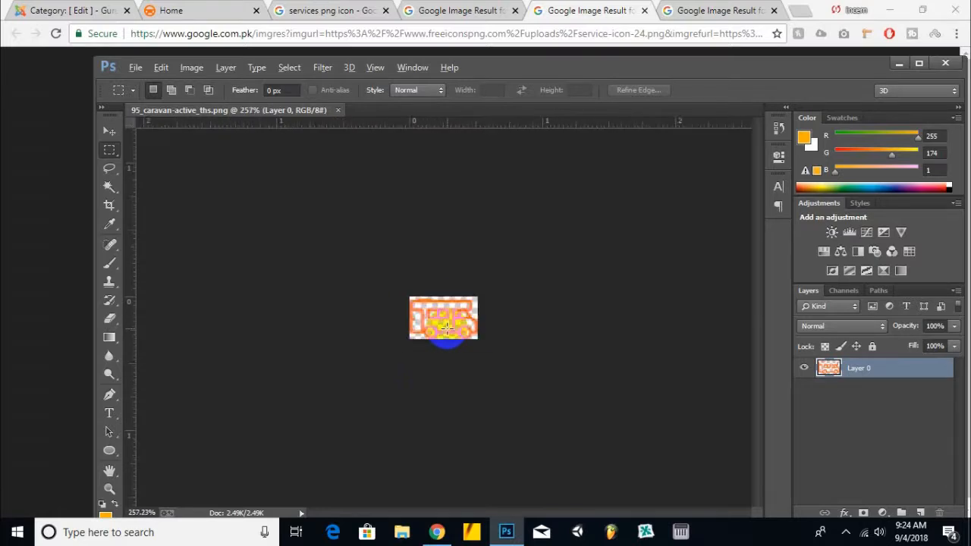
{"action": "left_click", "coordinate": [191, 67]}
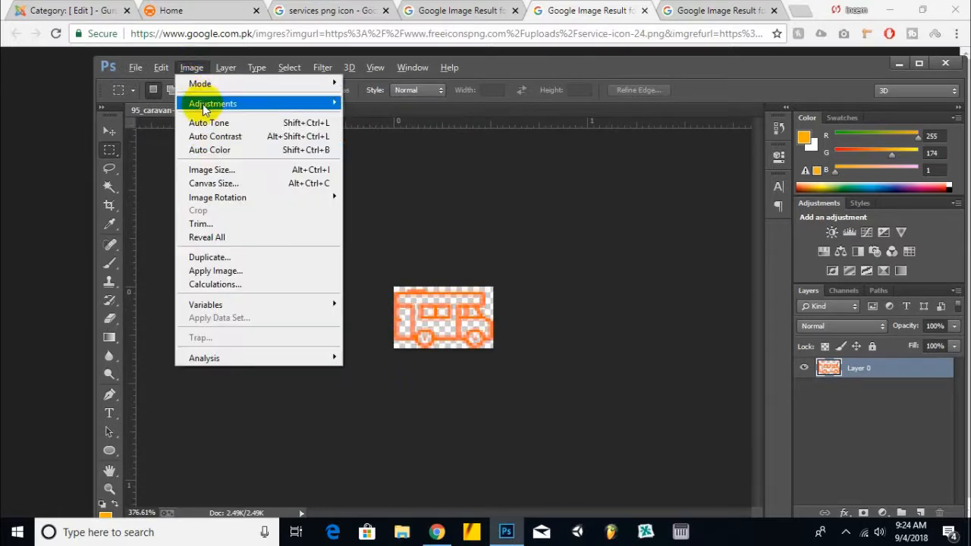
{"action": "left_click", "coordinate": [203, 164]}
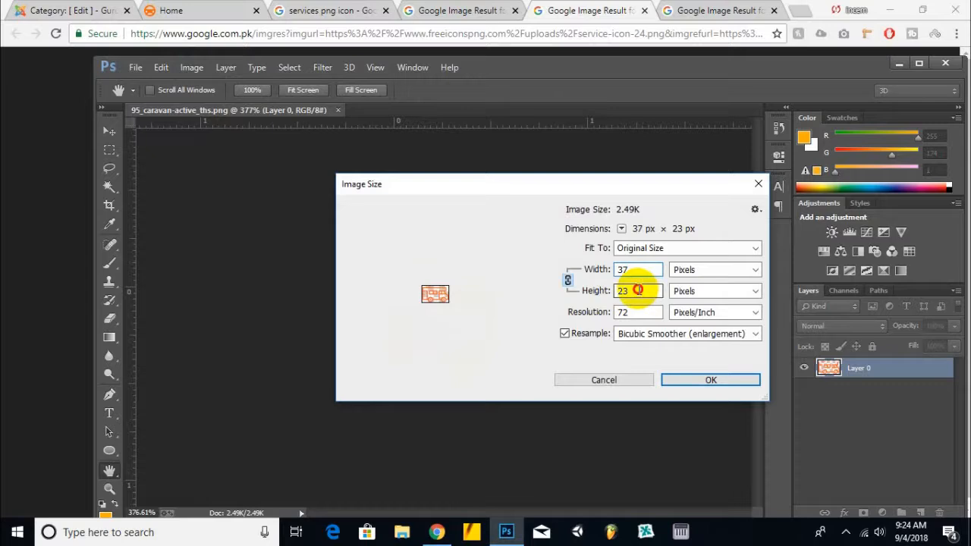
{"action": "left_click", "coordinate": [626, 380]}
Step: Create a new transparent document 45 × 45 pixels
{"action": "left_click", "coordinate": [140, 66]}
{"action": "left_click", "coordinate": [146, 85]}
{"action": "left_click", "coordinate": [390, 173]}
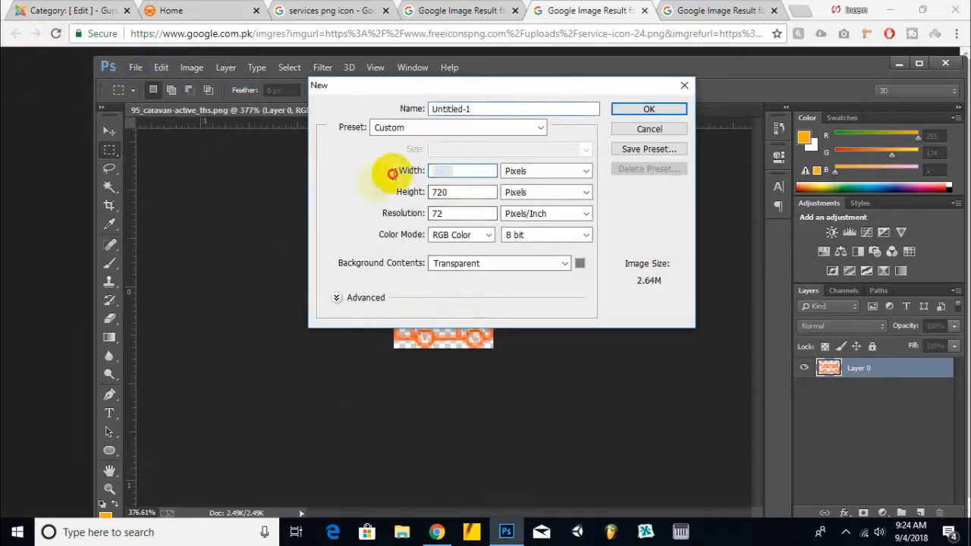
{"action": "type", "text": "45"}
{"action": "key", "text": "Tab"}
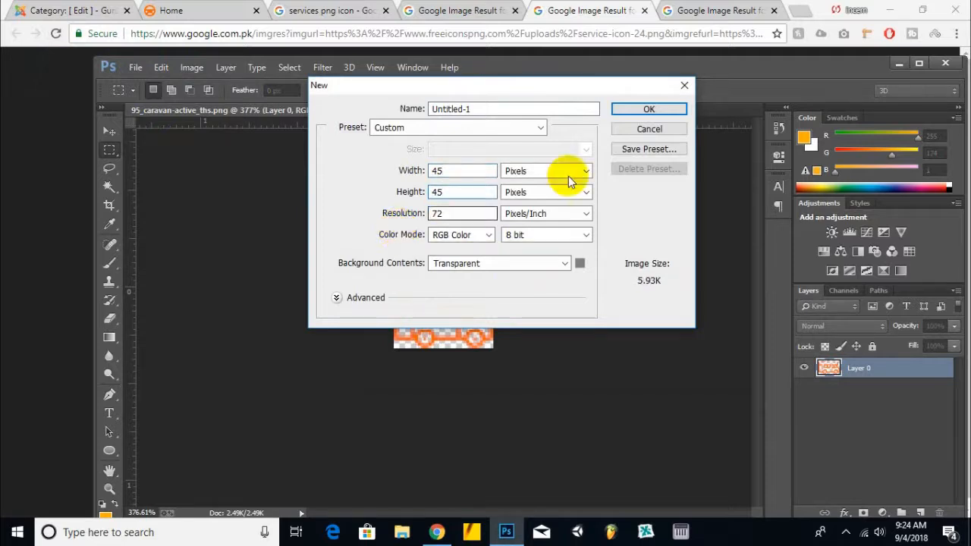
{"action": "left_click", "coordinate": [654, 109]}
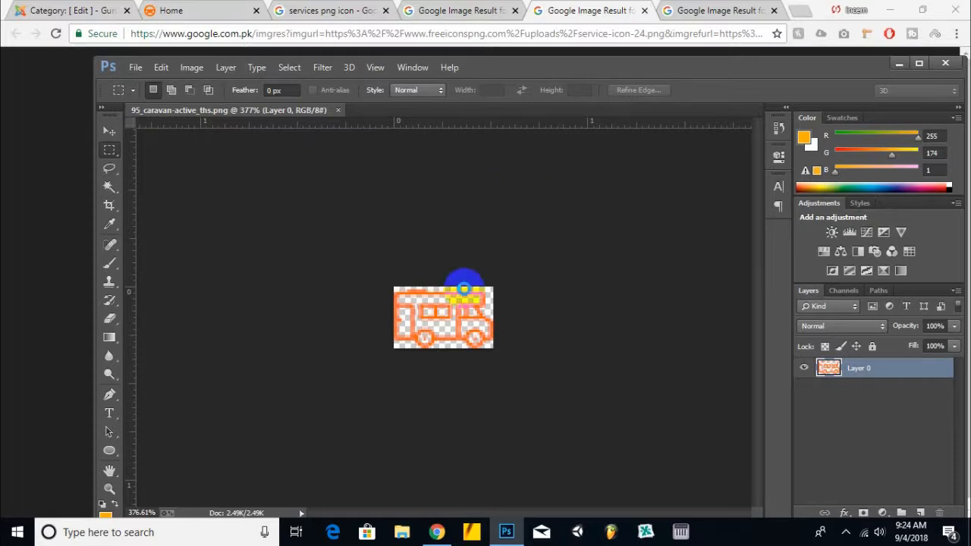
Step: Switch to the browser and save the green service icon image as service-icon-24.png
{"action": "left_click", "coordinate": [555, 10]}
{"action": "right_click", "coordinate": [299, 266]}
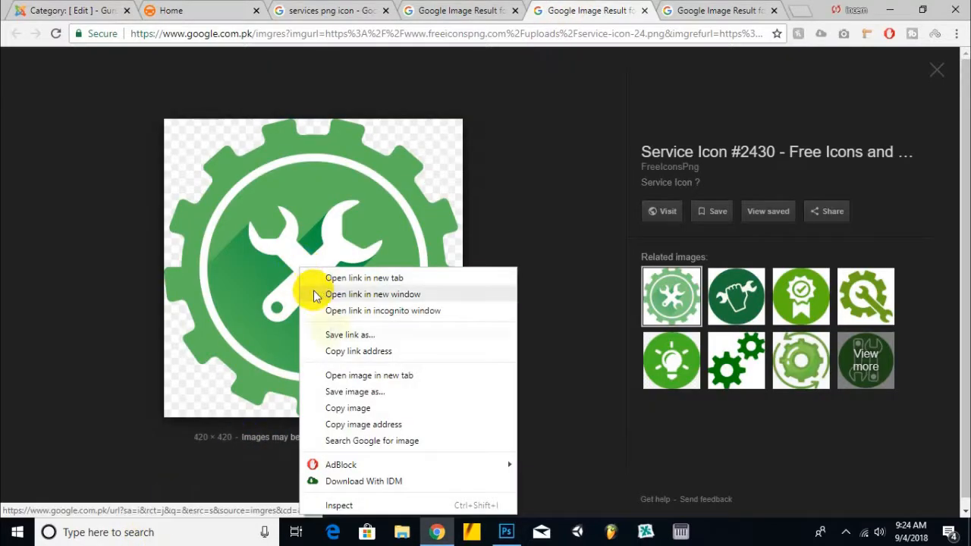
{"action": "left_click", "coordinate": [331, 390]}
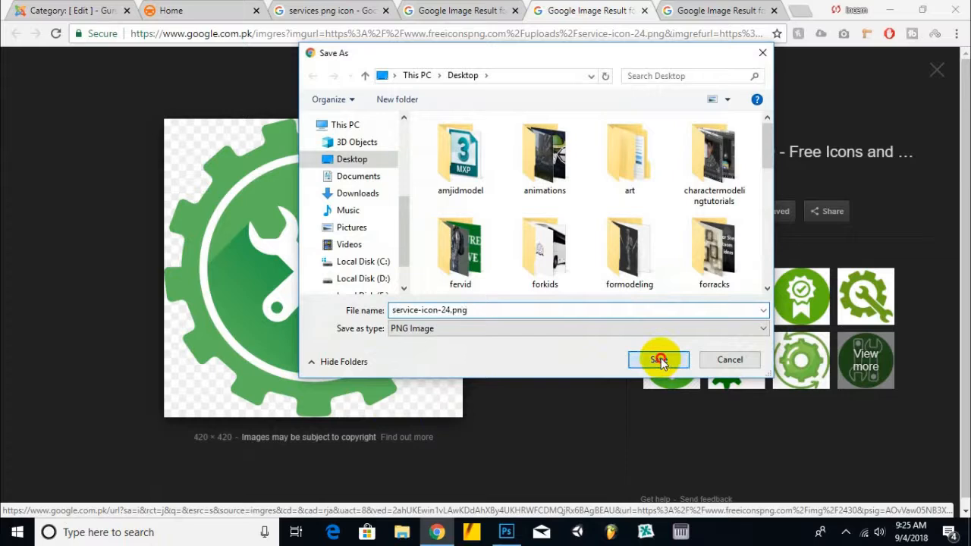
{"action": "left_click", "coordinate": [659, 360]}
Step: Place the downloaded service icon into the new document and fit it on screen
{"action": "left_click_drag", "start_coordinate": [104, 501], "coordinate": [507, 539]}
{"action": "left_click_drag", "start_coordinate": [60, 515], "coordinate": [436, 357]}
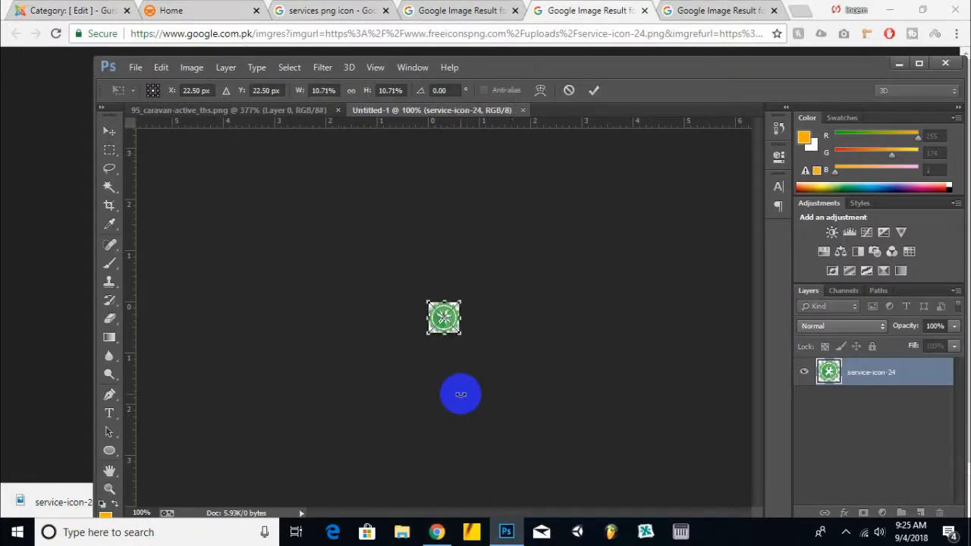
{"action": "key", "text": "Return"}
{"action": "key", "text": "ctrl+0"}
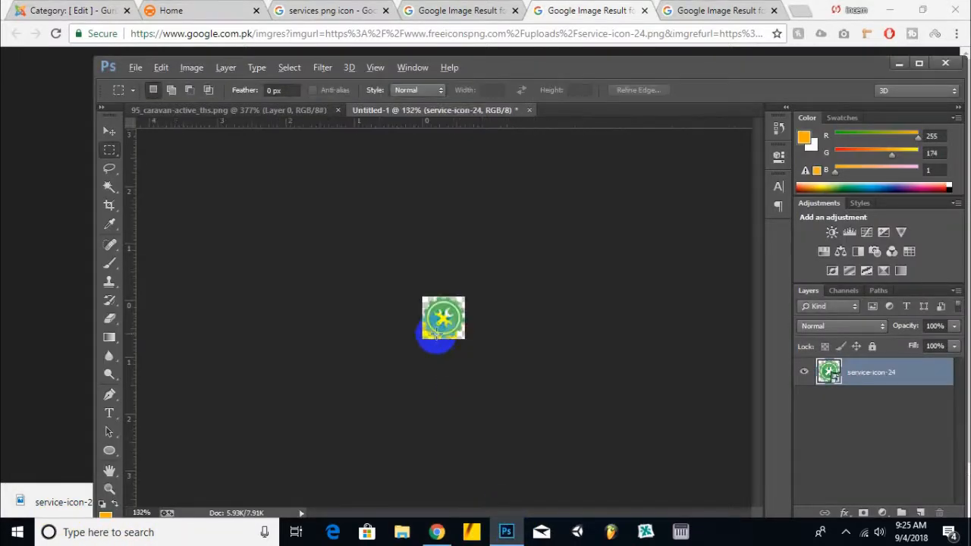
Step: Save the document as a PNG named serviceicon
{"action": "left_click", "coordinate": [135, 67]}
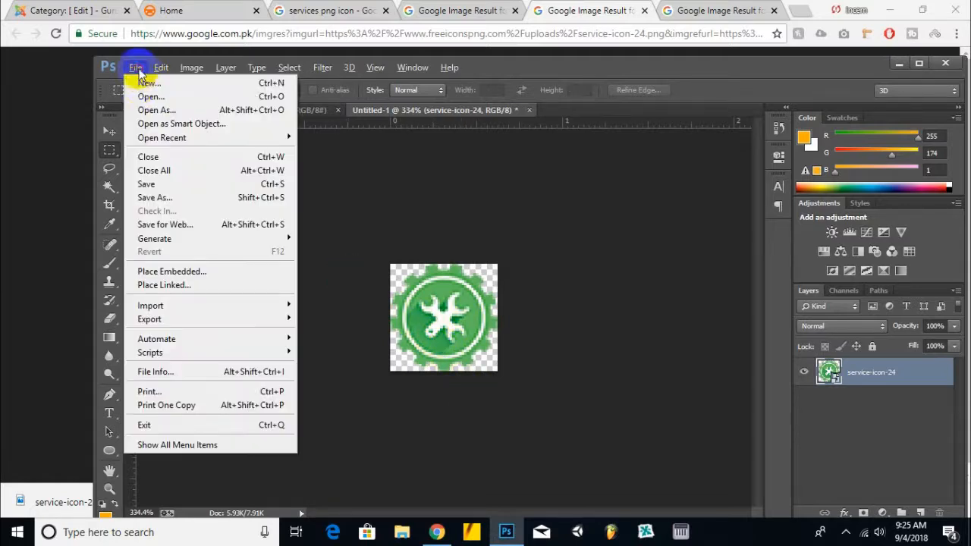
{"action": "left_click", "coordinate": [155, 199]}
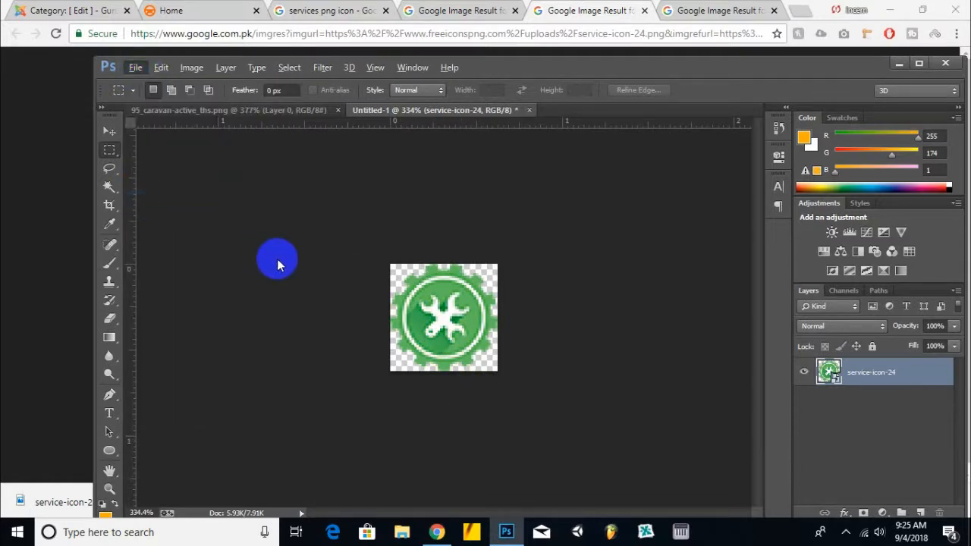
{"action": "left_click", "coordinate": [220, 88]}
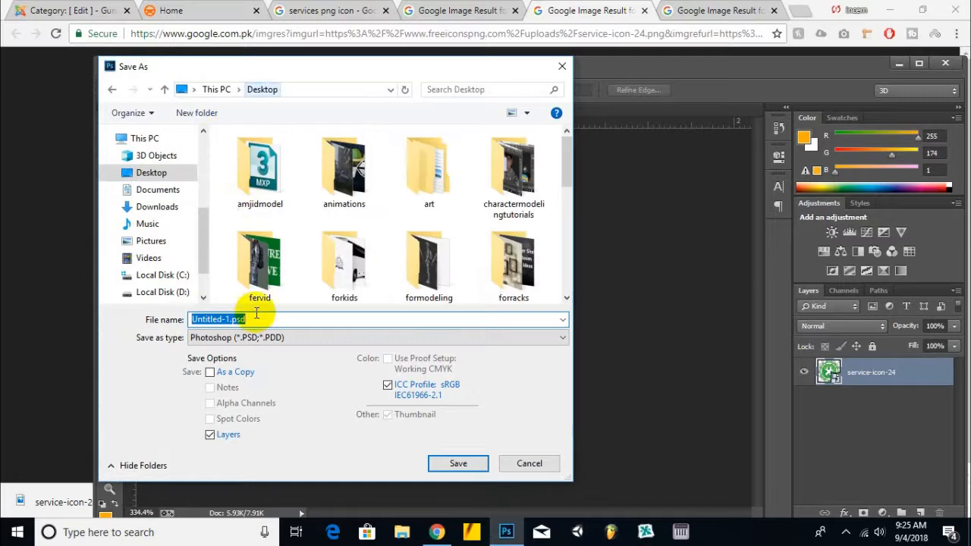
{"action": "left_click", "coordinate": [243, 338]}
{"action": "left_click", "coordinate": [223, 281]}
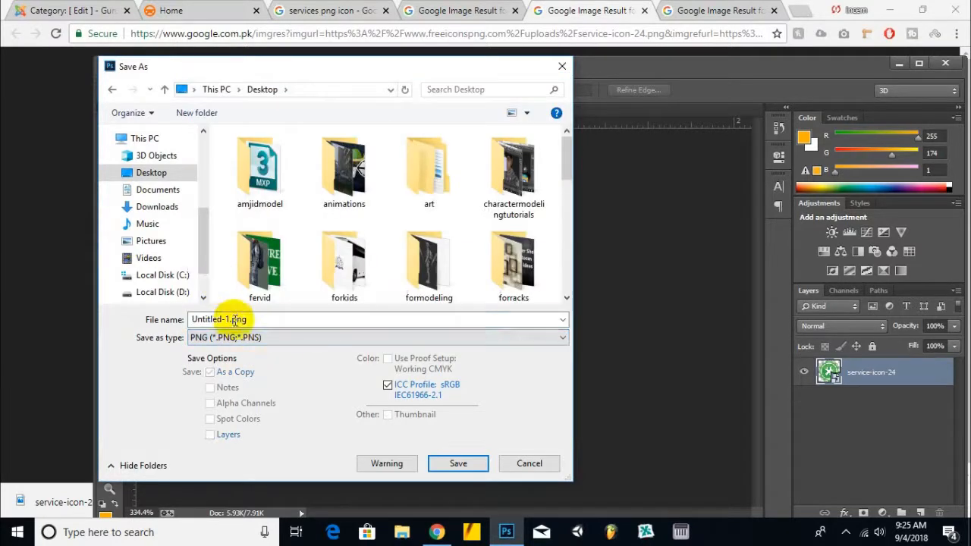
{"action": "type", "text": "servicei"}
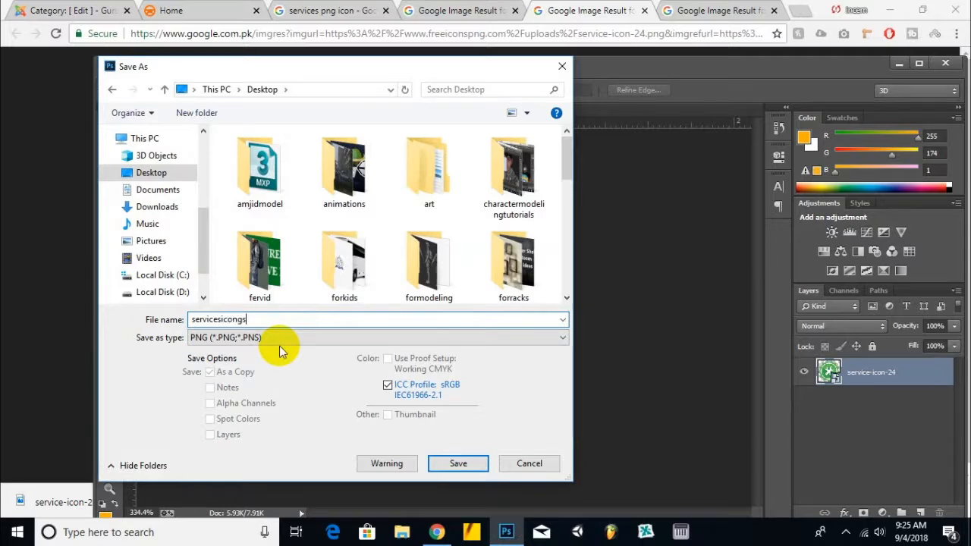
{"action": "type", "text": "congs"}
{"action": "key", "text": "Return"}
{"action": "left_click", "coordinate": [531, 164]}
Step: Close the opened service icon result tabs in the browser
{"action": "left_click", "coordinate": [610, 15]}
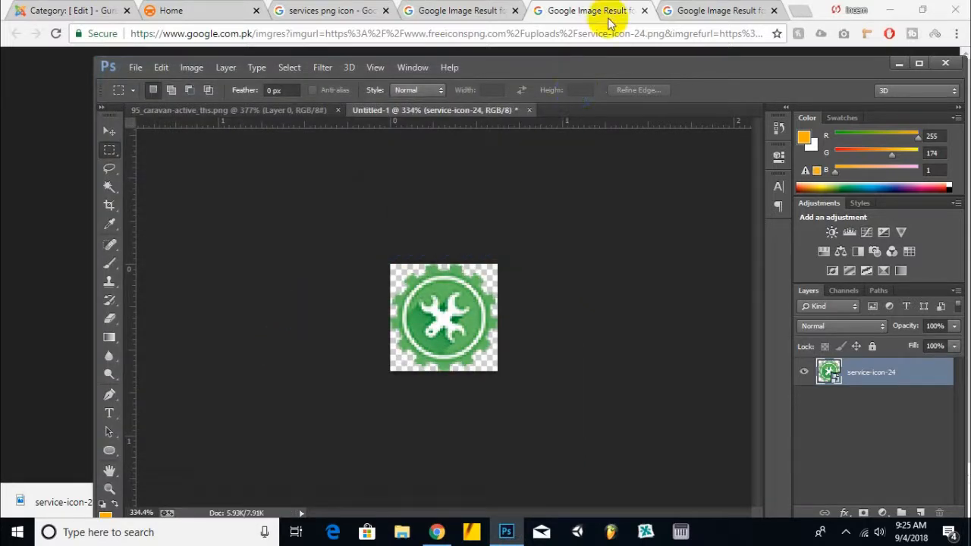
{"action": "left_click", "coordinate": [645, 10]}
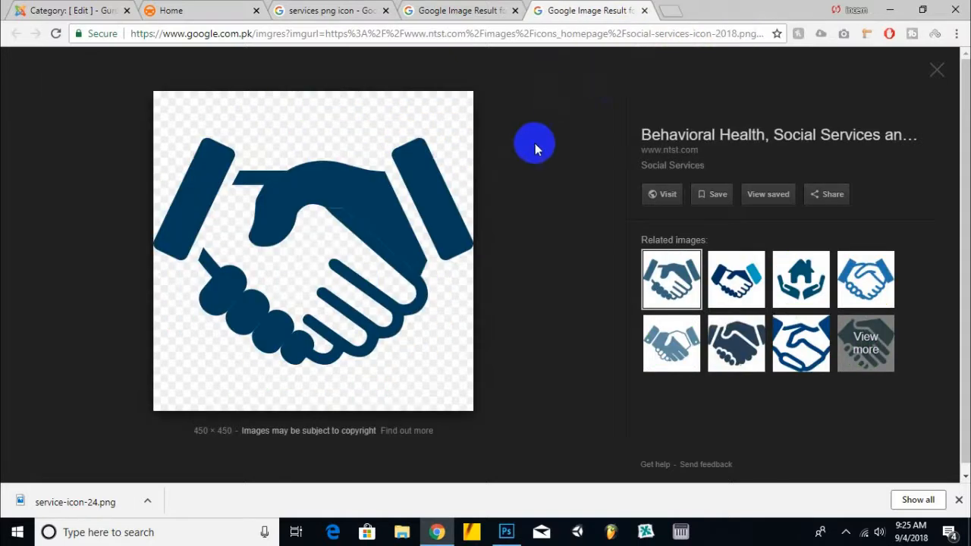
{"action": "left_click", "coordinate": [683, 12]}
{"action": "left_click", "coordinate": [546, 12]}
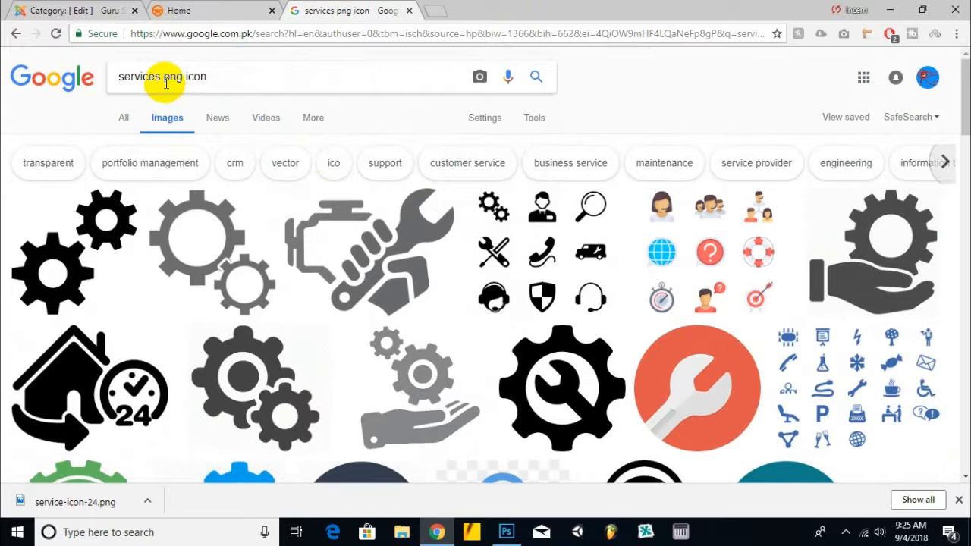
Step: Change the image search to real estate png icon
{"action": "left_click_drag", "start_coordinate": [162, 76], "coordinate": [80, 88]}
{"action": "type", "text": "reales"}
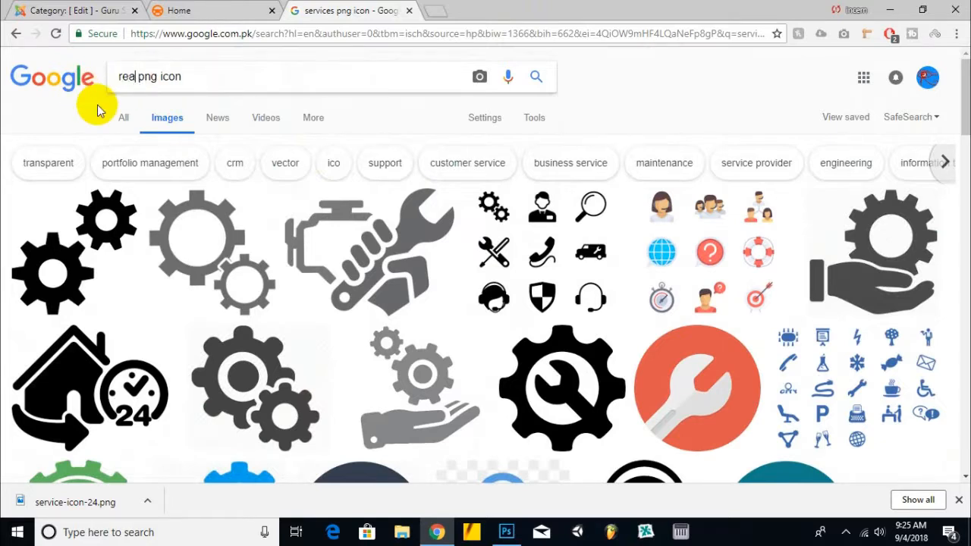
{"action": "key", "text": "BackSpace"}
{"action": "key", "text": "BackSpace"}
{"action": "key", "text": "Down"}
{"action": "key", "text": "Return"}
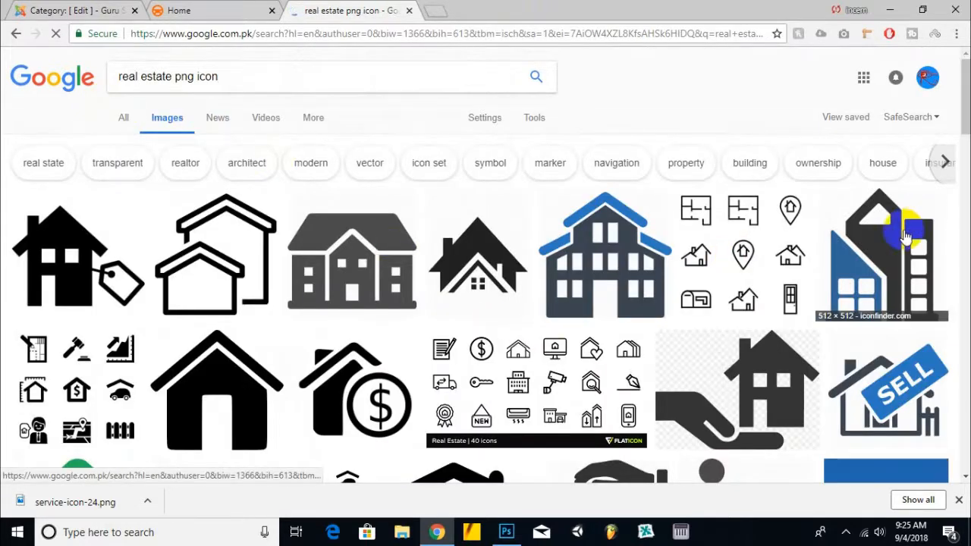
Step: Open several real estate icon results in new tabs
{"action": "right_click", "coordinate": [613, 255]}
{"action": "left_click", "coordinate": [611, 262]}
{"action": "scroll", "coordinate": [679, 223], "scroll_direction": "down", "scroll_amount": 2}
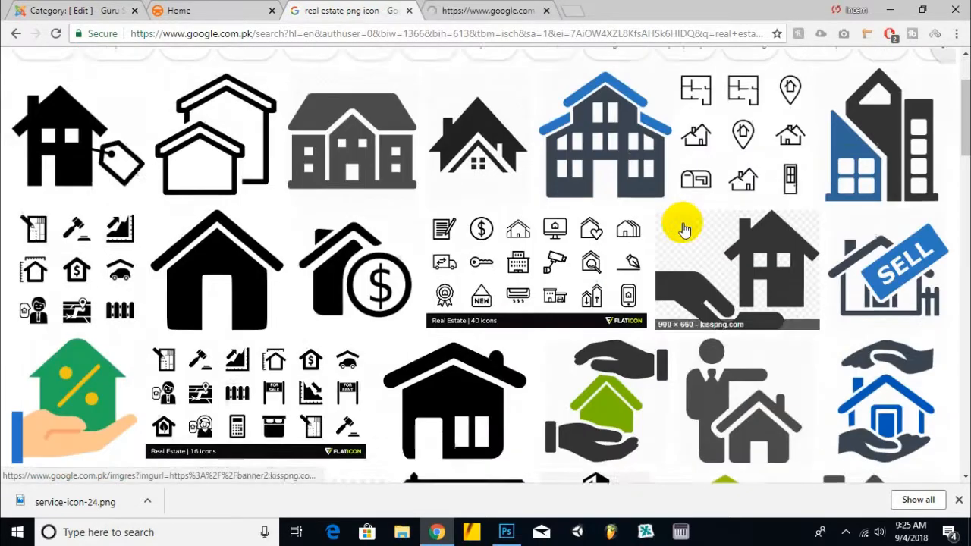
{"action": "right_click", "coordinate": [838, 138]}
{"action": "left_click", "coordinate": [842, 149]}
{"action": "scroll", "coordinate": [759, 180], "scroll_direction": "down", "scroll_amount": 2}
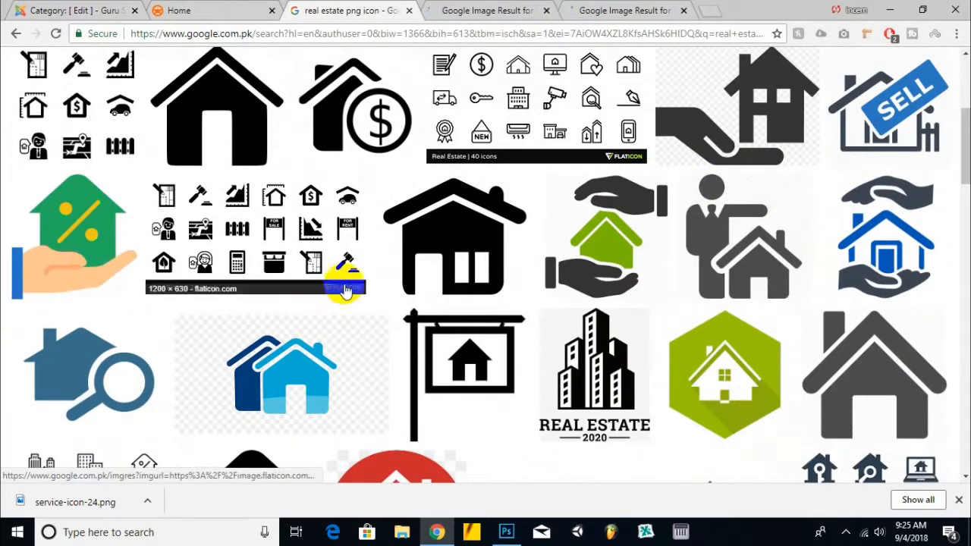
{"action": "right_click", "coordinate": [40, 220]}
{"action": "left_click", "coordinate": [99, 222]}
{"action": "scroll", "coordinate": [121, 223], "scroll_direction": "down", "scroll_amount": 4}
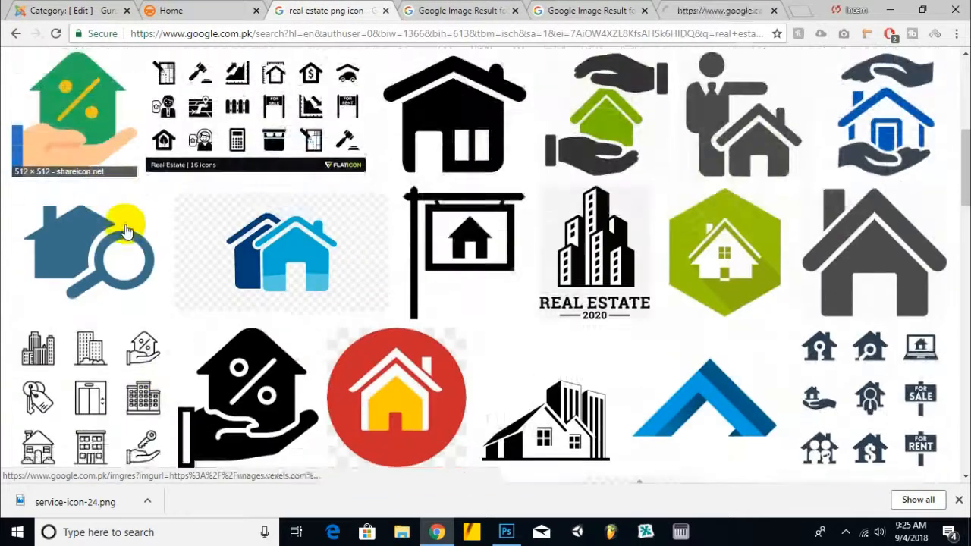
{"action": "left_click", "coordinate": [463, 10]}
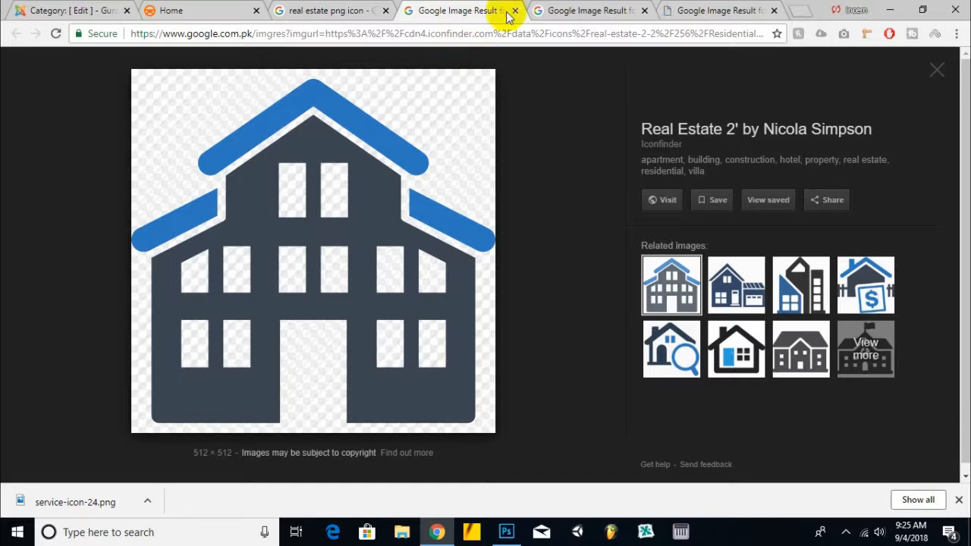
{"action": "left_click", "coordinate": [584, 11]}
{"action": "left_click", "coordinate": [334, 10]}
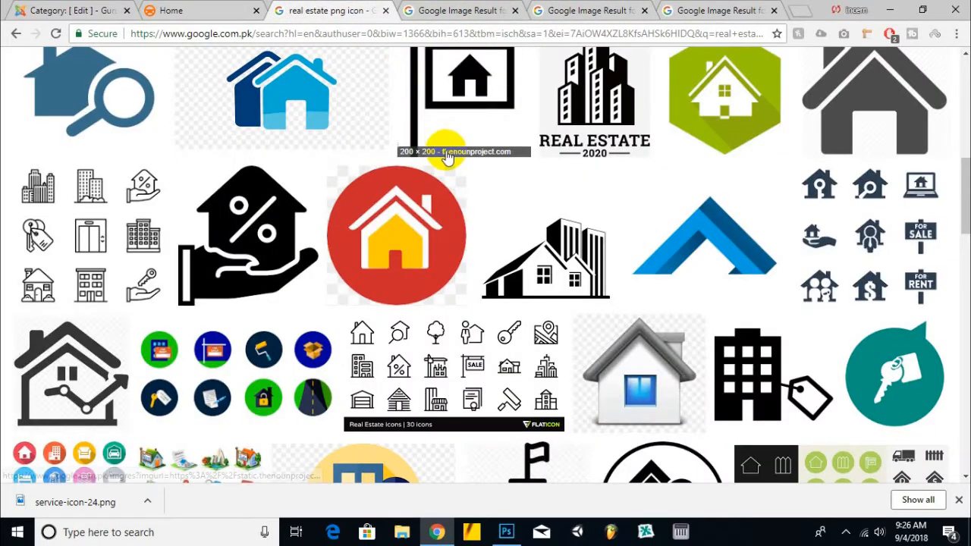
{"action": "scroll", "coordinate": [531, 144], "scroll_direction": "down", "scroll_amount": 2}
{"action": "right_click", "coordinate": [631, 214]}
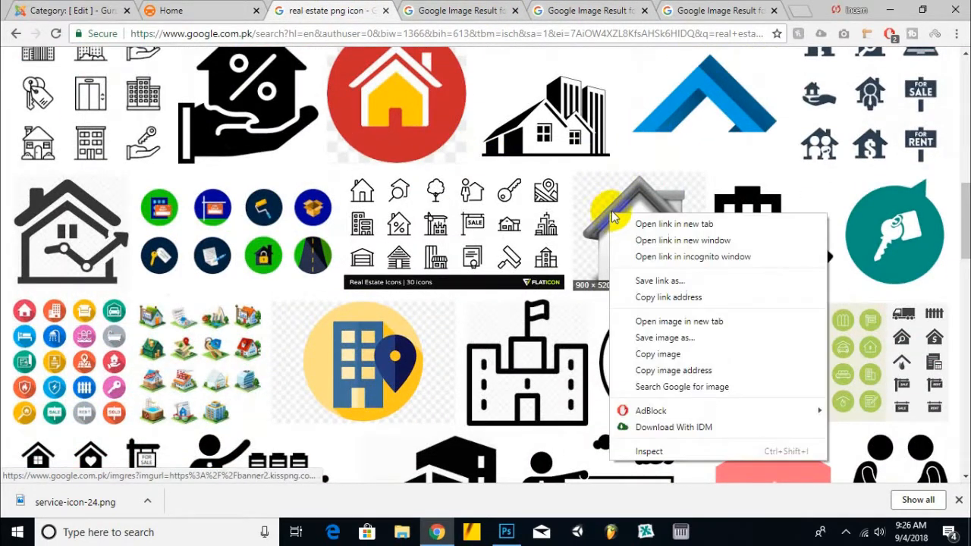
{"action": "left_click", "coordinate": [671, 222]}
{"action": "scroll", "coordinate": [456, 166], "scroll_direction": "down", "scroll_amount": 3}
{"action": "right_click", "coordinate": [385, 133]}
{"action": "left_click", "coordinate": [413, 142]}
{"action": "scroll", "coordinate": [205, 182], "scroll_direction": "down", "scroll_amount": 3}
{"action": "scroll", "coordinate": [204, 182], "scroll_direction": "down", "scroll_amount": 2}
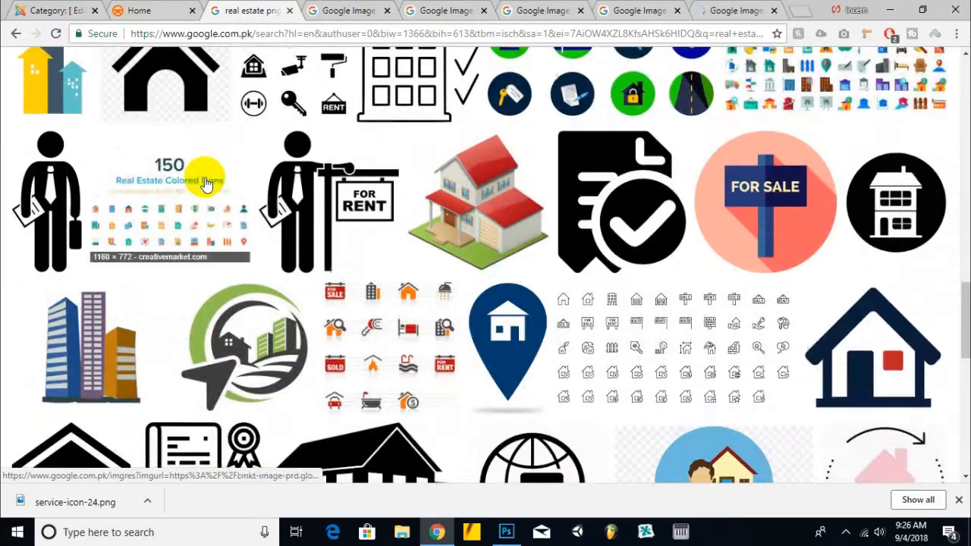
{"action": "right_click", "coordinate": [467, 203]}
{"action": "left_click", "coordinate": [494, 213]}
Step: View the opened real estate icon tabs one by one
{"action": "left_click", "coordinate": [300, 6]}
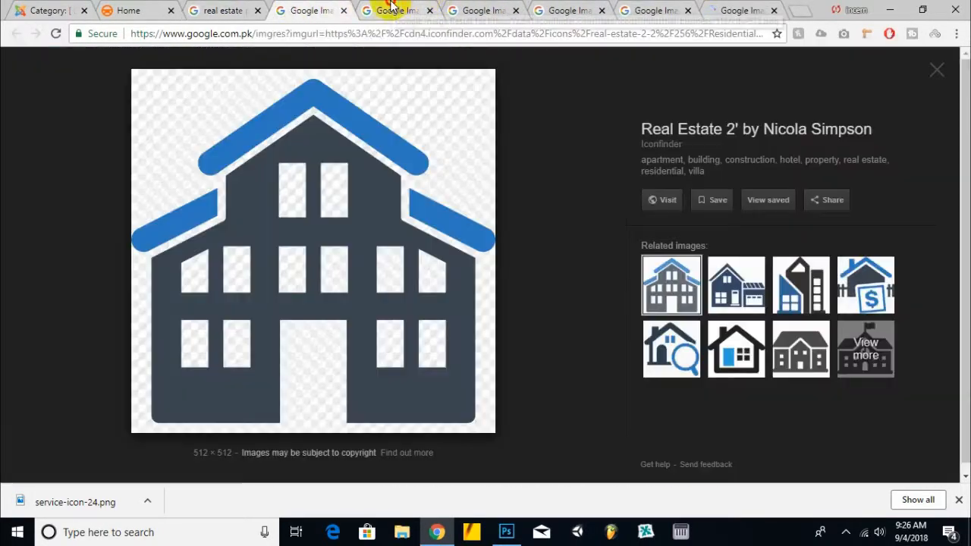
{"action": "left_click", "coordinate": [392, 6]}
{"action": "left_click", "coordinate": [482, 10]}
{"action": "left_click", "coordinate": [586, 11]}
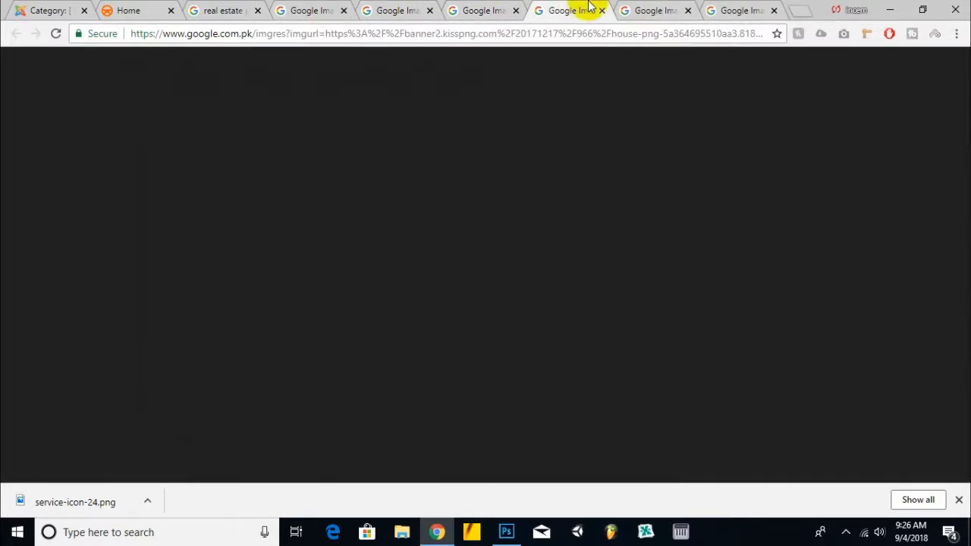
{"action": "right_click", "coordinate": [416, 167]}
{"action": "left_click", "coordinate": [456, 282]}
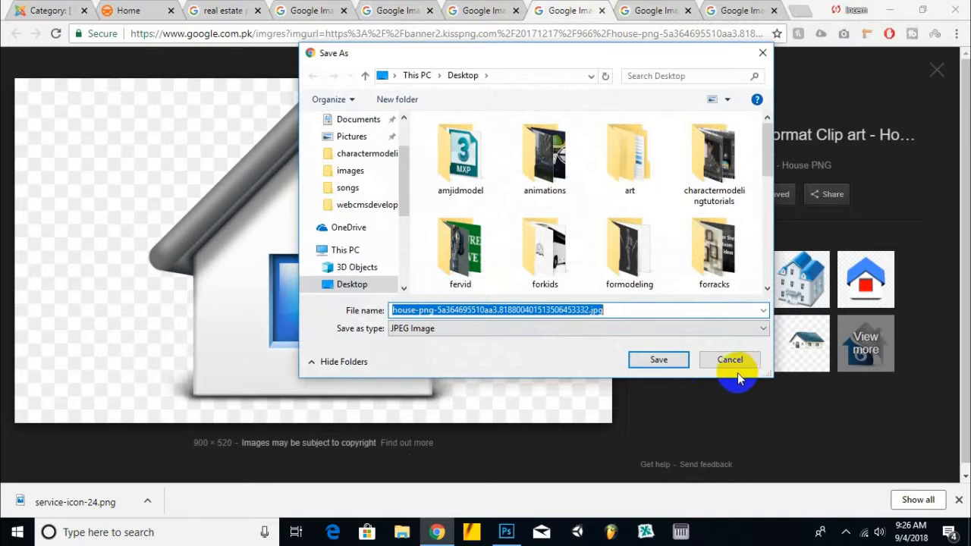
{"action": "left_click", "coordinate": [735, 365]}
Step: Save the apartment building icon image to the desktop
{"action": "left_click", "coordinate": [601, 11]}
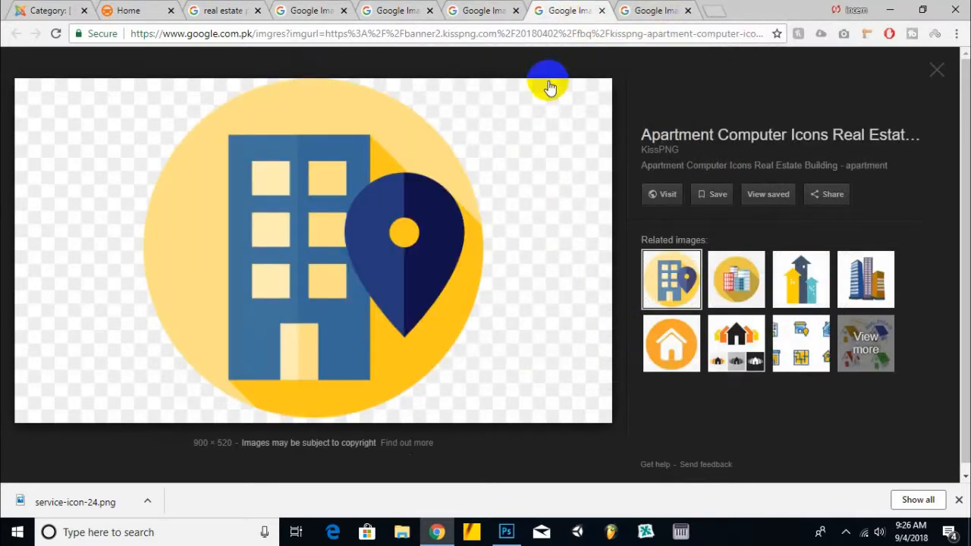
{"action": "right_click", "coordinate": [414, 186]}
{"action": "left_click", "coordinate": [453, 312]}
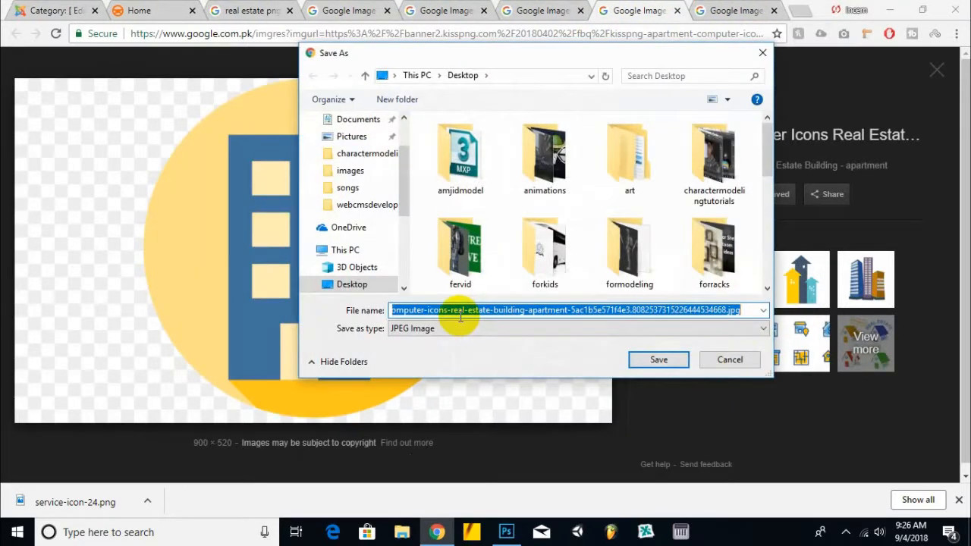
{"action": "left_click", "coordinate": [660, 358]}
Step: Save the red-roofed house icon as Property-icon.png
{"action": "left_click", "coordinate": [678, 11]}
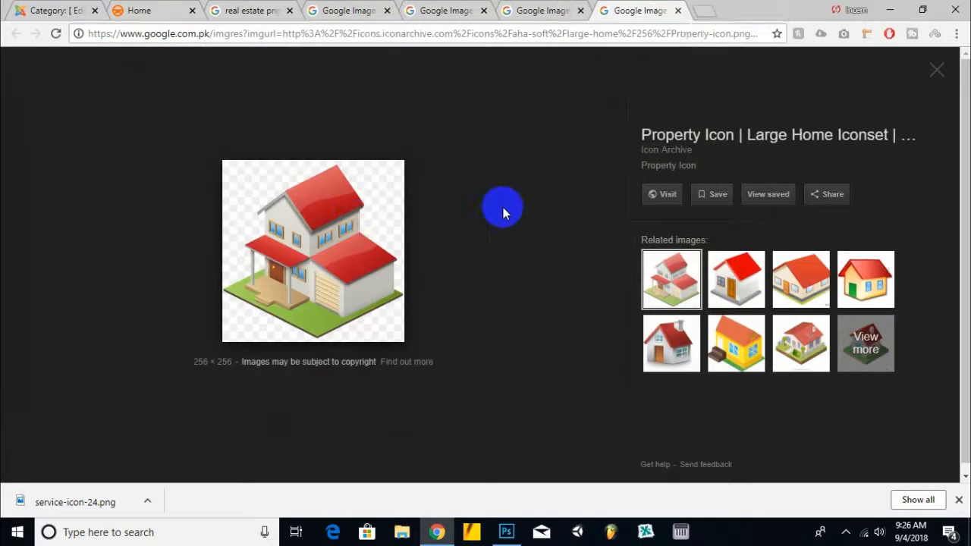
{"action": "right_click", "coordinate": [359, 220]}
{"action": "left_click", "coordinate": [414, 344]}
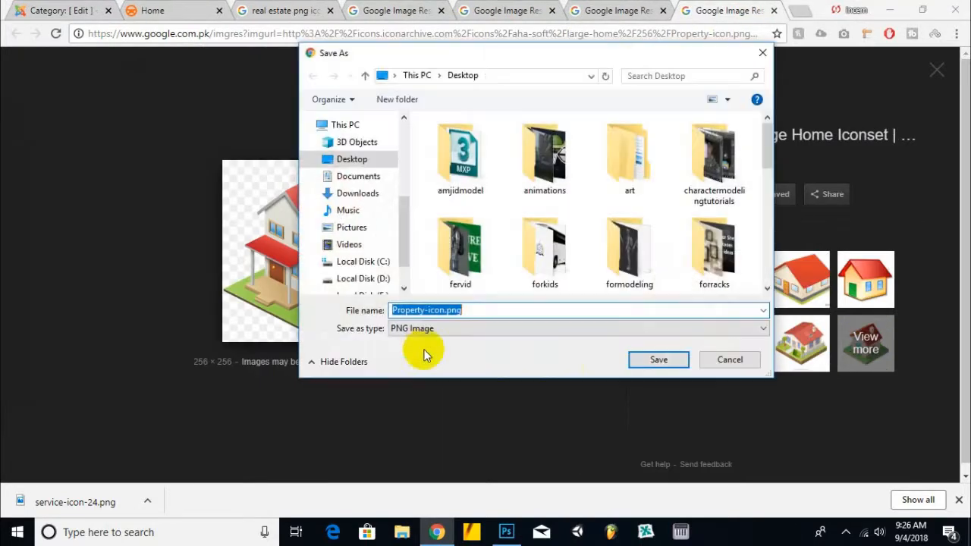
{"action": "left_click", "coordinate": [670, 370]}
Step: Place the property icon into the document and delete the service icon layer
{"action": "left_click_drag", "start_coordinate": [66, 503], "coordinate": [531, 354]}
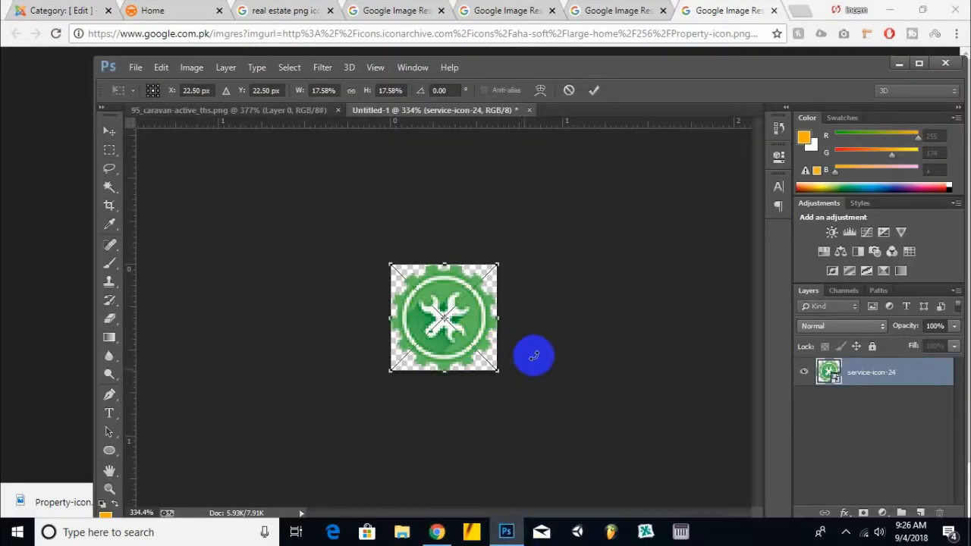
{"action": "key", "text": "Return"}
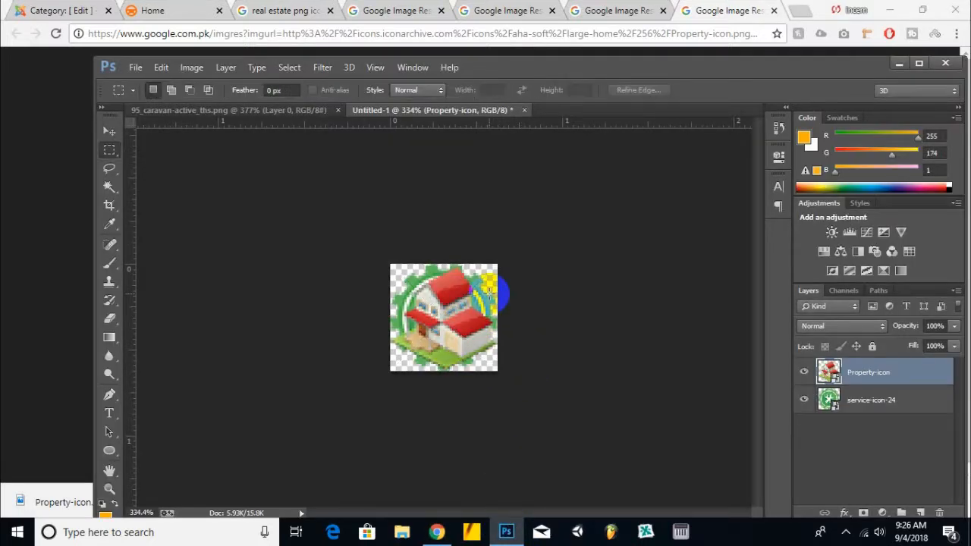
{"action": "left_click", "coordinate": [863, 400]}
{"action": "key", "text": "Delete"}
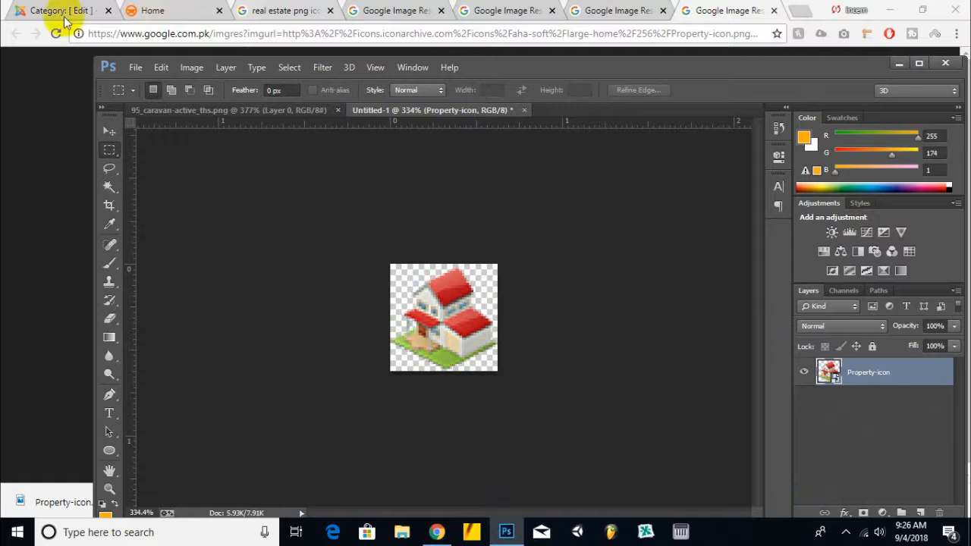
Step: Save the property icon document as a PNG named realestateicongs.png on the desktop
{"action": "left_click", "coordinate": [131, 68]}
{"action": "left_click", "coordinate": [158, 196]}
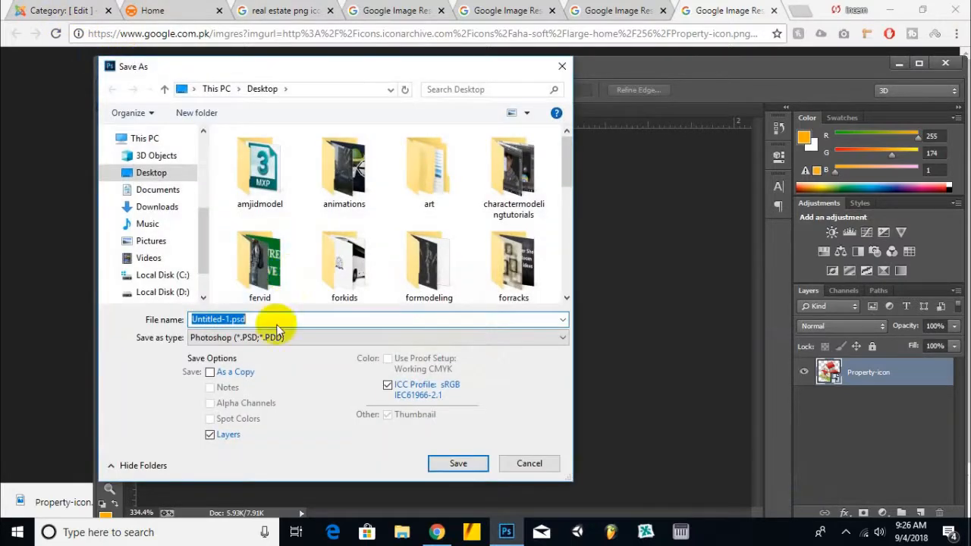
{"action": "left_click", "coordinate": [277, 339]}
{"action": "left_click", "coordinate": [250, 288]}
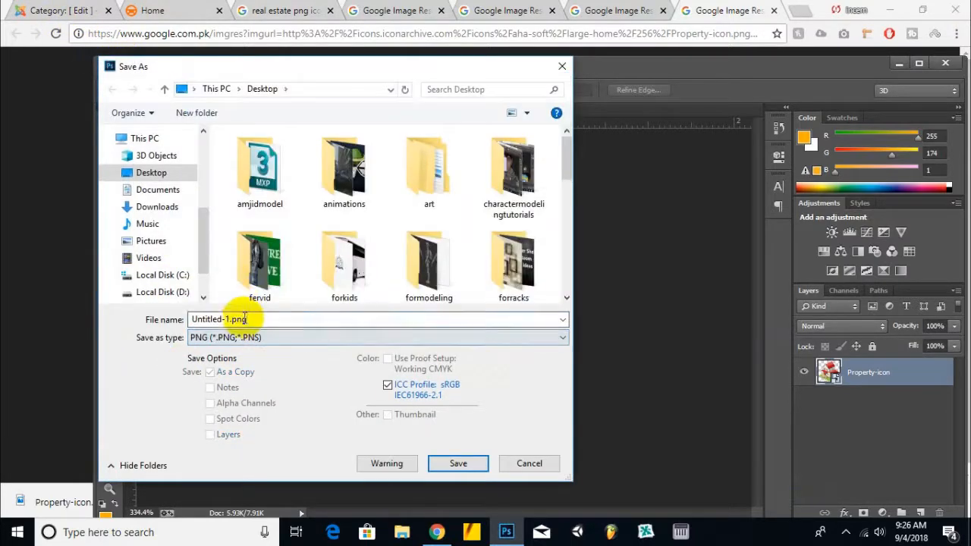
{"action": "type", "text": "realestate"}
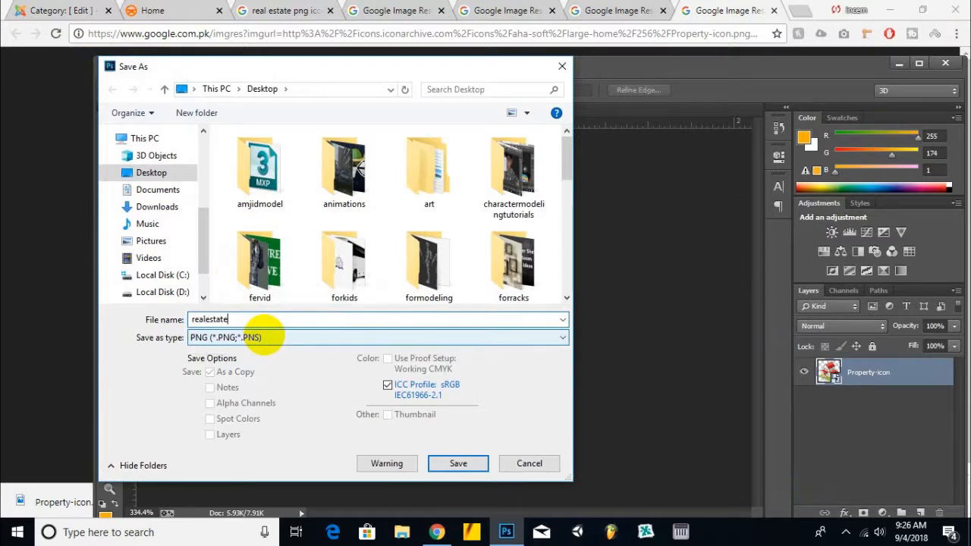
{"action": "key", "text": "Return"}
{"action": "left_click", "coordinate": [563, 185]}
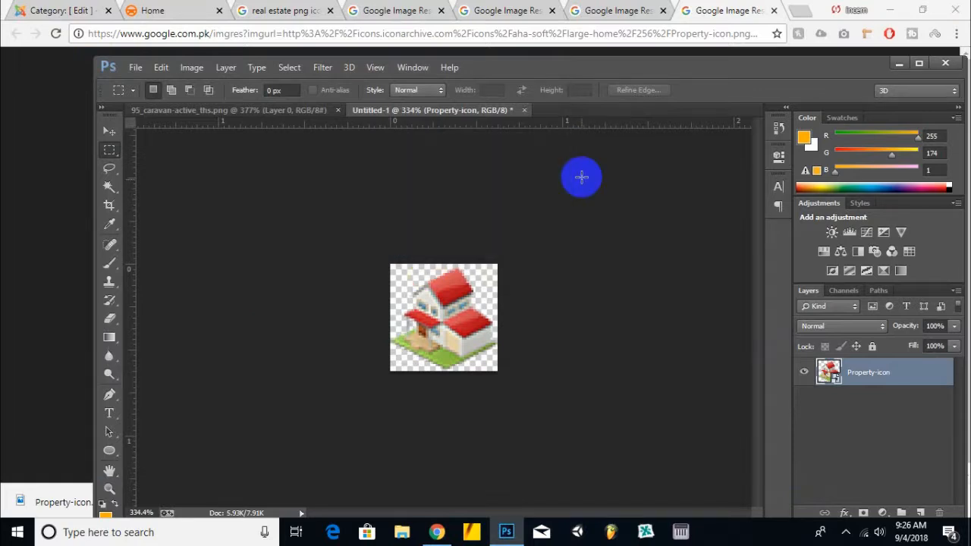
Step: Return to the site administrator, close the extra image tab and open a new category form
{"action": "left_click", "coordinate": [436, 532]}
{"action": "left_click", "coordinate": [774, 11]}
{"action": "left_click", "coordinate": [84, 10]}
{"action": "scroll", "coordinate": [243, 238], "scroll_direction": "down", "scroll_amount": 1}
{"action": "scroll", "coordinate": [144, 197], "scroll_direction": "up", "scroll_amount": 1}
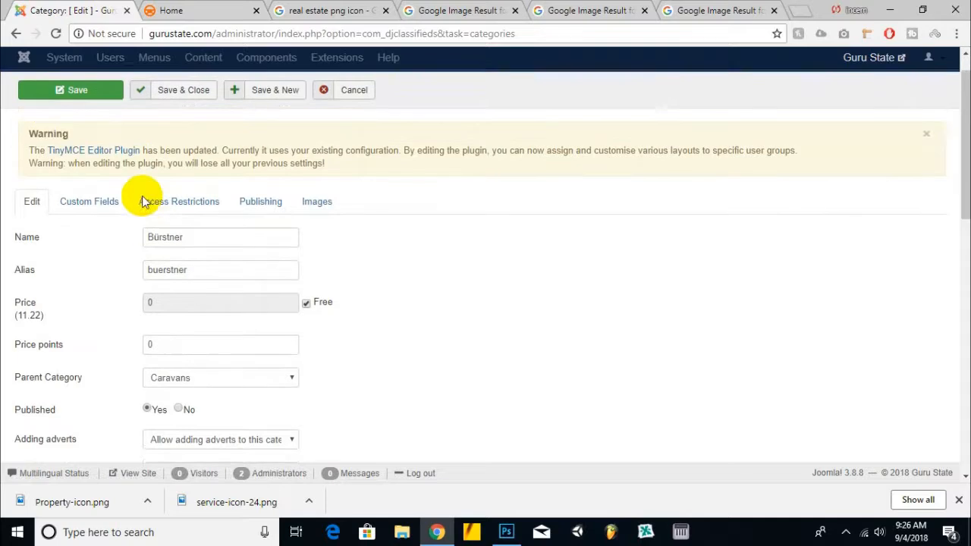
{"action": "left_click", "coordinate": [331, 127]}
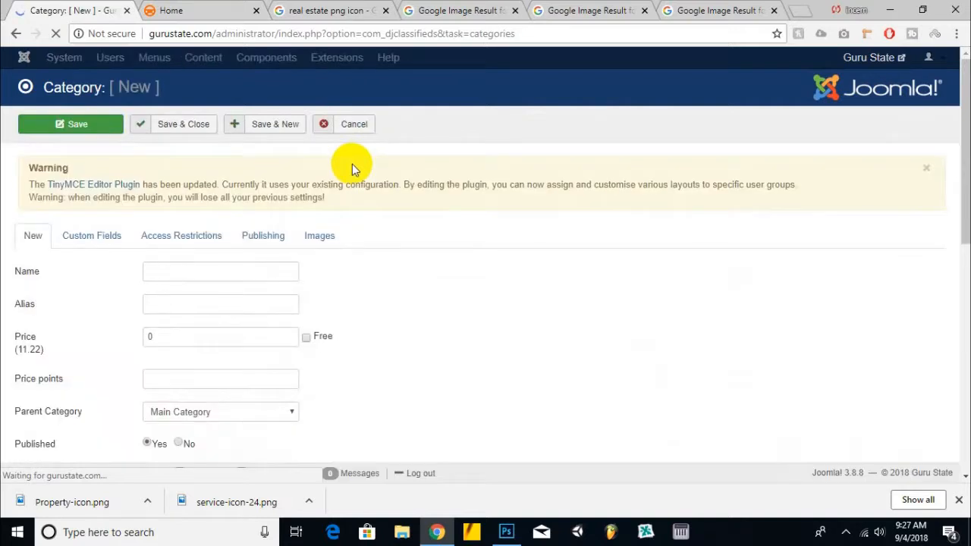
Step: Name the new category Services and mark it Free
{"action": "left_click", "coordinate": [251, 271]}
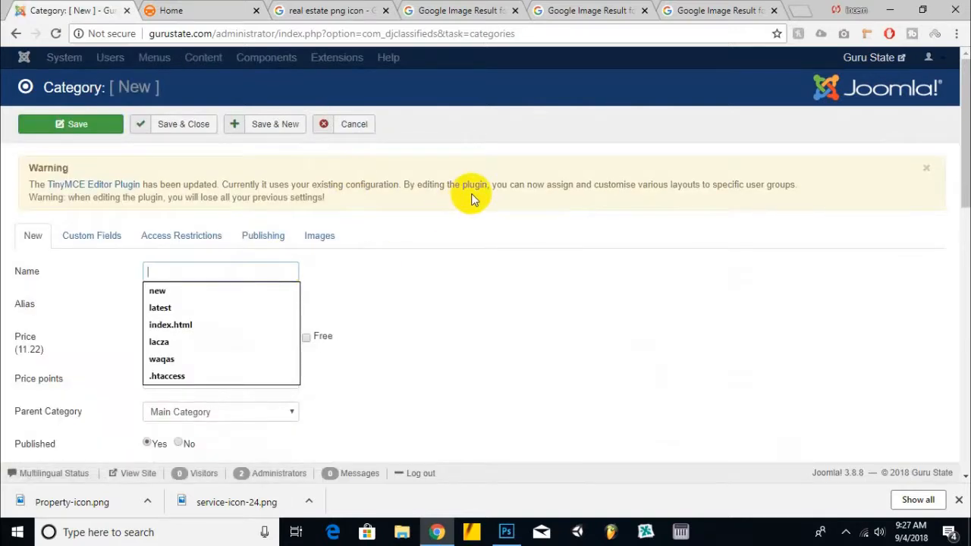
{"action": "type", "text": "Services"}
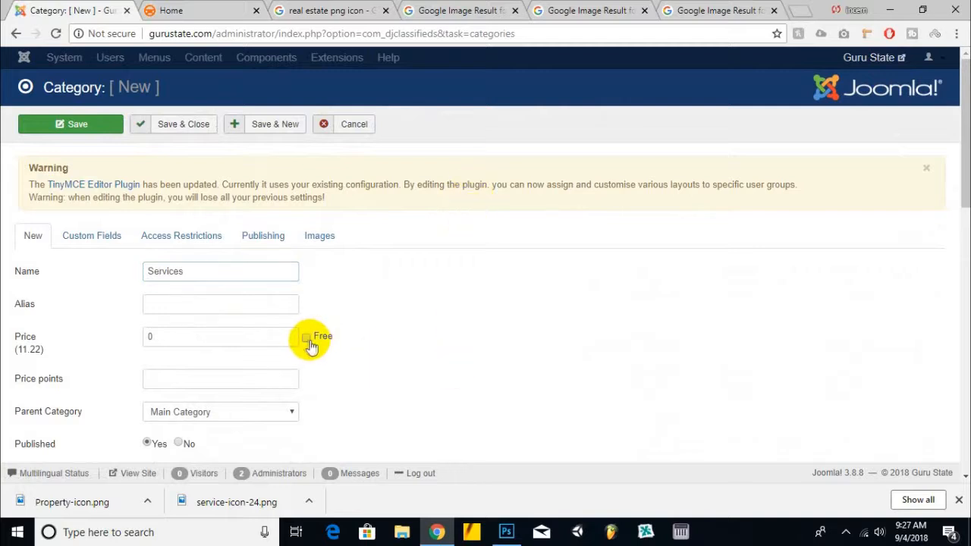
{"action": "left_click", "coordinate": [306, 339]}
Step: Scroll through the rest of the new category's general settings
{"action": "scroll", "coordinate": [431, 289], "scroll_direction": "down", "scroll_amount": 2}
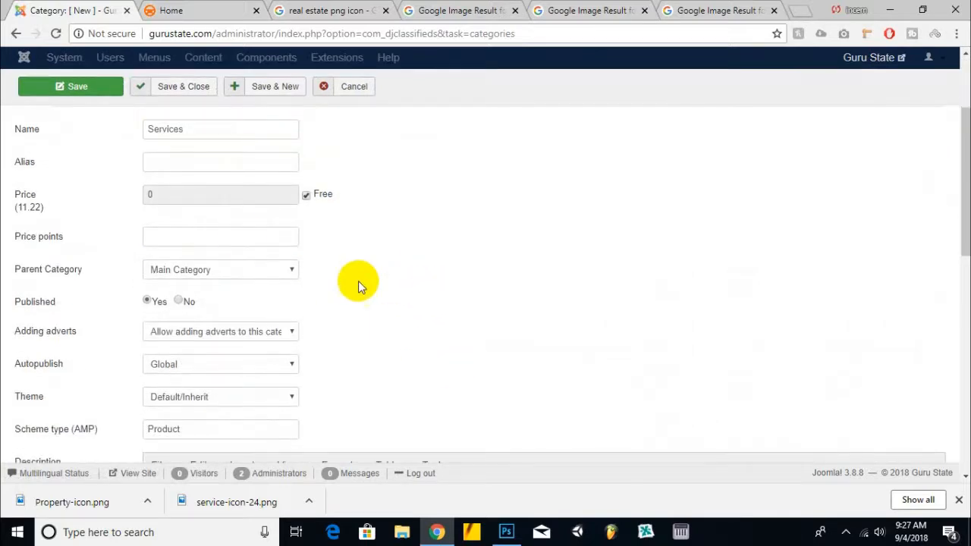
{"action": "left_click", "coordinate": [203, 274]}
{"action": "left_click", "coordinate": [511, 256]}
{"action": "scroll", "coordinate": [134, 203], "scroll_direction": "down", "scroll_amount": 1}
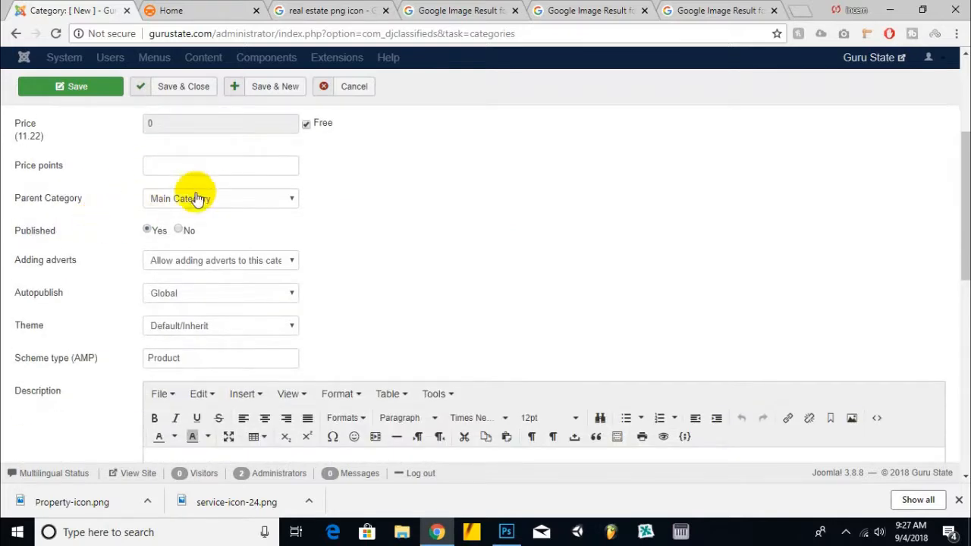
{"action": "scroll", "coordinate": [94, 295], "scroll_direction": "down", "scroll_amount": 1}
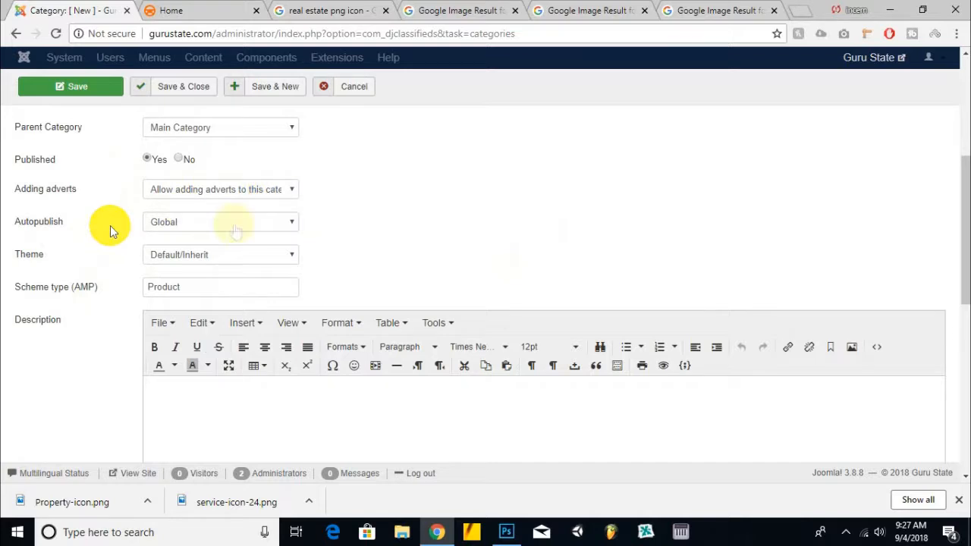
{"action": "scroll", "coordinate": [52, 266], "scroll_direction": "down", "scroll_amount": 5}
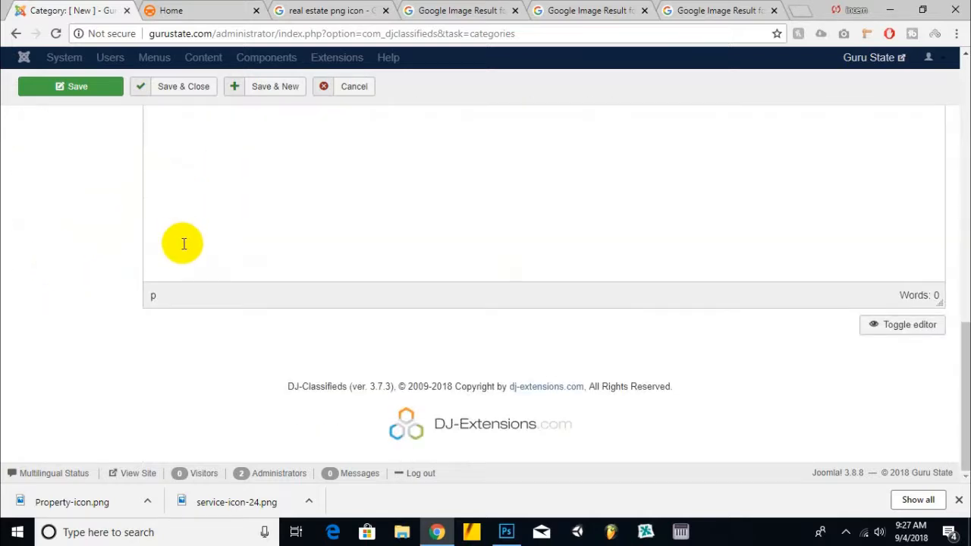
{"action": "scroll", "coordinate": [184, 244], "scroll_direction": "up", "scroll_amount": 5}
{"action": "scroll", "coordinate": [83, 379], "scroll_direction": "up", "scroll_amount": 4}
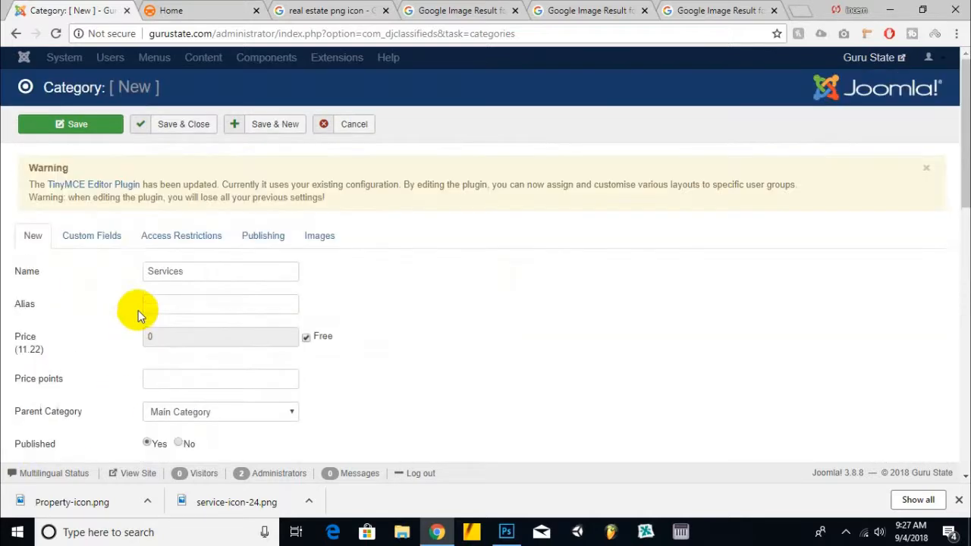
Step: Browse the Custom Fields, Access Restrictions and Publishing tabs of the category form
{"action": "left_click", "coordinate": [112, 237]}
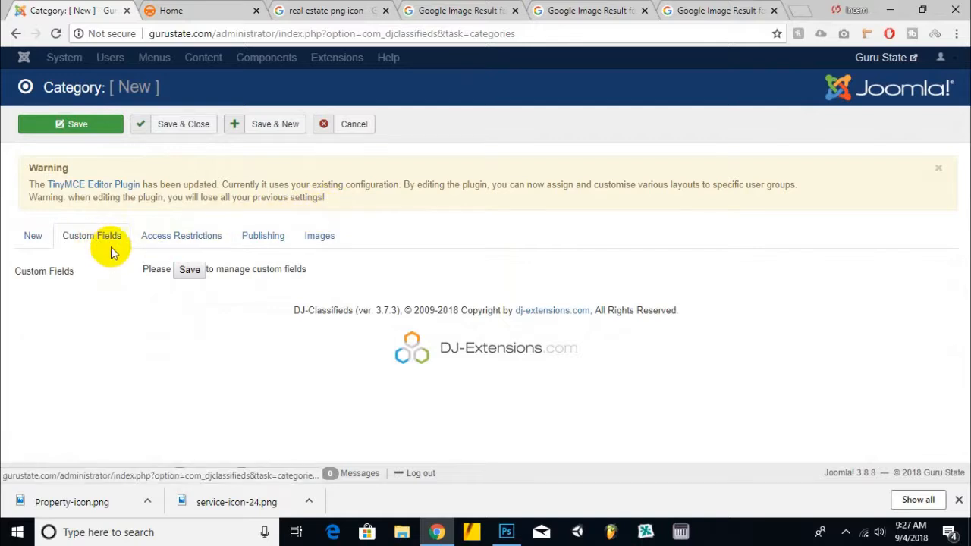
{"action": "left_click", "coordinate": [149, 246]}
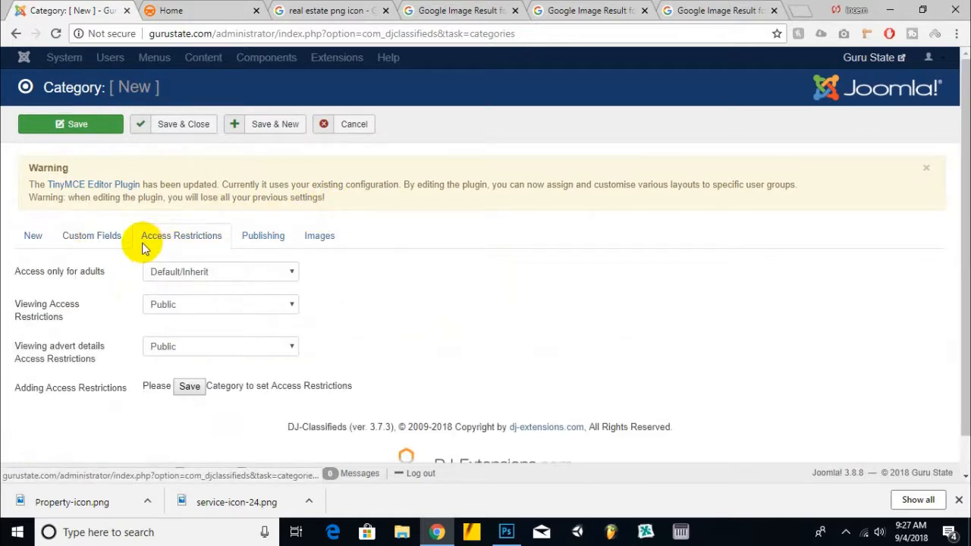
{"action": "left_click", "coordinate": [272, 241]}
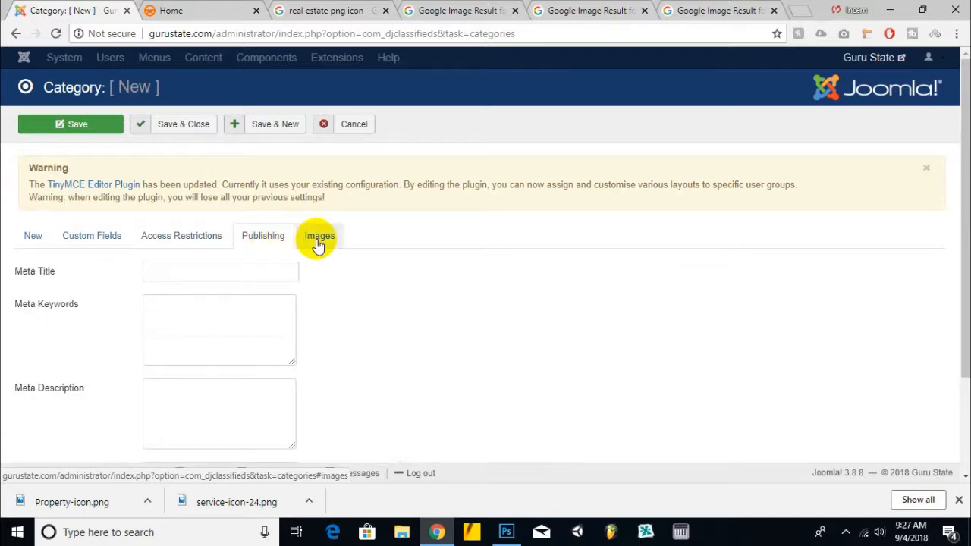
{"action": "left_click", "coordinate": [146, 330]}
{"action": "scroll", "coordinate": [178, 258], "scroll_direction": "down", "scroll_amount": 2}
{"action": "left_click", "coordinate": [233, 295]}
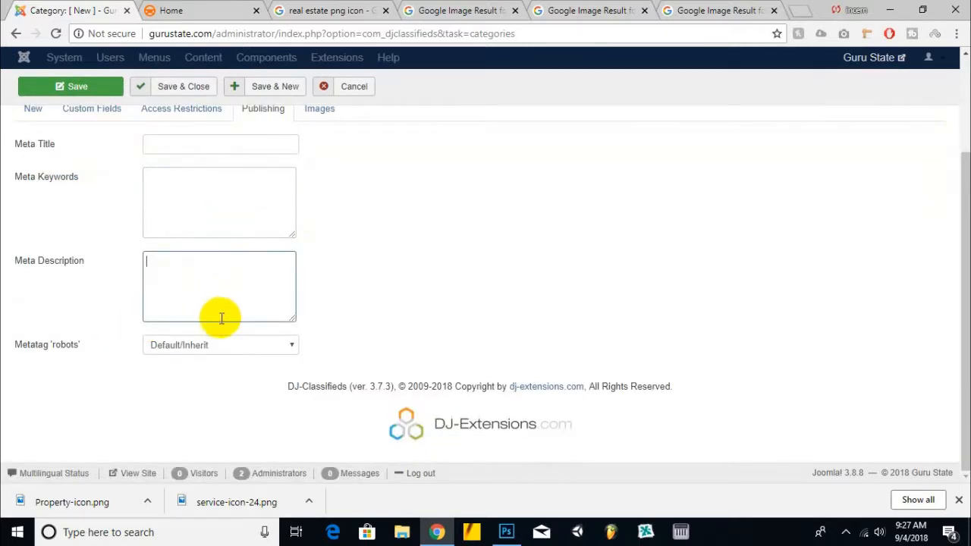
{"action": "scroll", "coordinate": [243, 221], "scroll_direction": "up", "scroll_amount": 2}
Step: Choose servicesicongs.png from the desktop as the category's icon
{"action": "left_click", "coordinate": [319, 236]}
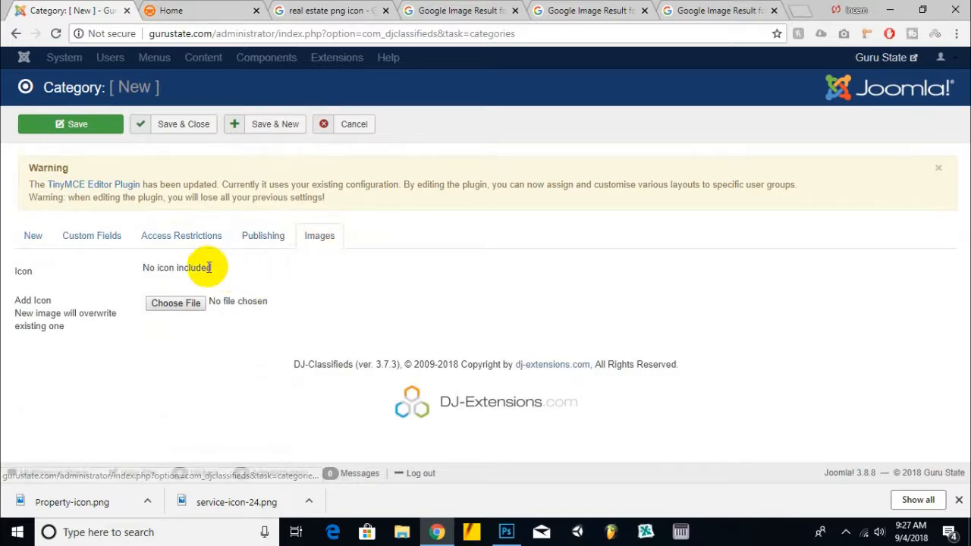
{"action": "left_click", "coordinate": [174, 309]}
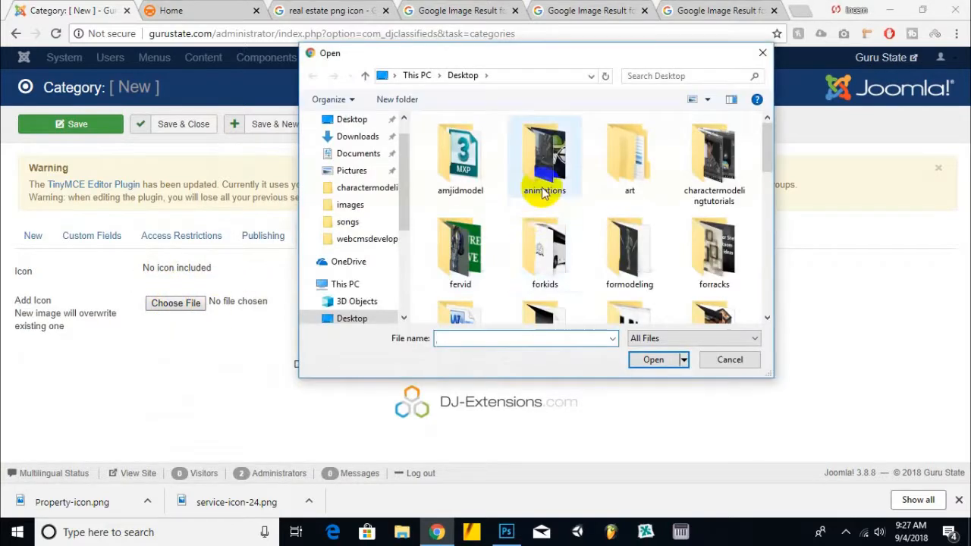
{"action": "scroll", "coordinate": [547, 228], "scroll_direction": "down", "scroll_amount": 5}
{"action": "left_click", "coordinate": [455, 281]}
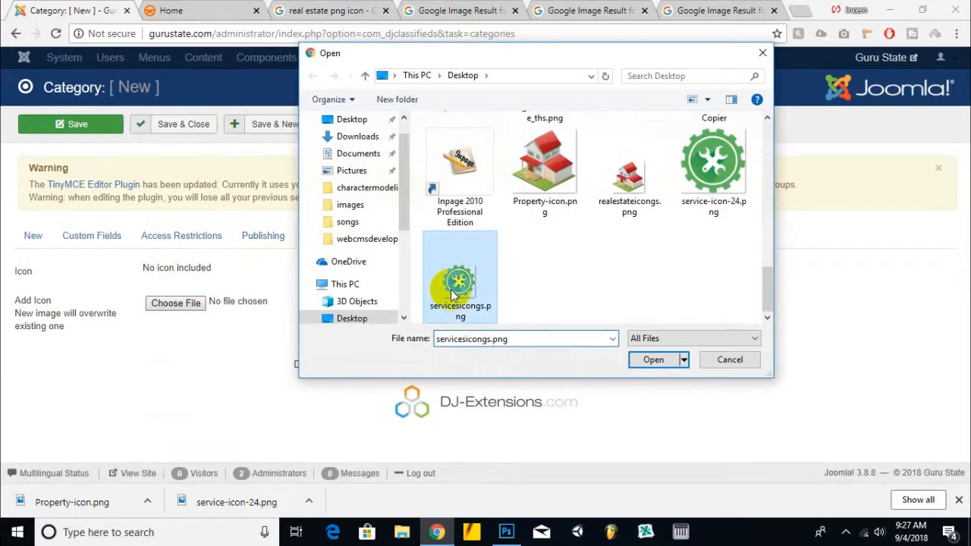
{"action": "double_click", "coordinate": [460, 283]}
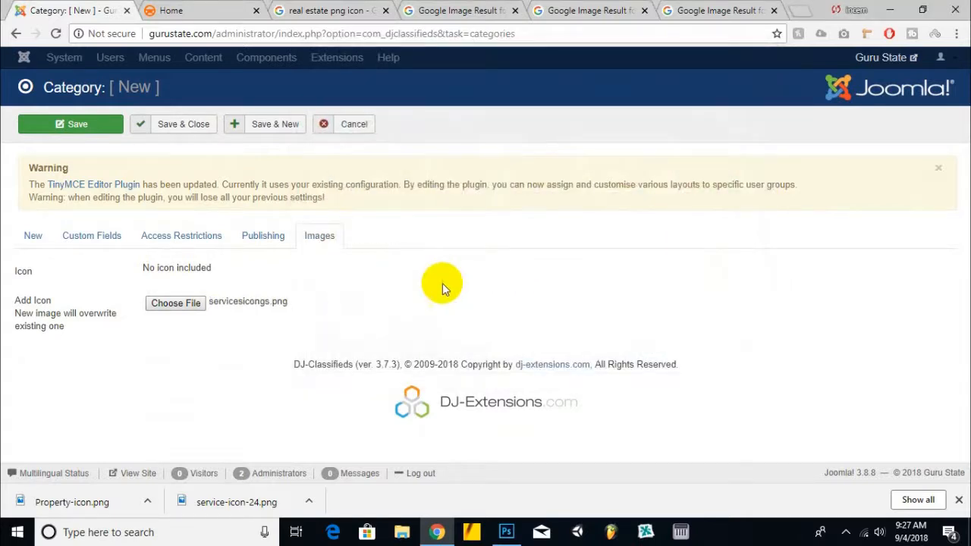
Step: Save and close the Services category
{"action": "left_click", "coordinate": [262, 240]}
{"action": "left_click", "coordinate": [175, 273]}
{"action": "left_click", "coordinate": [164, 310]}
{"action": "left_click", "coordinate": [172, 386]}
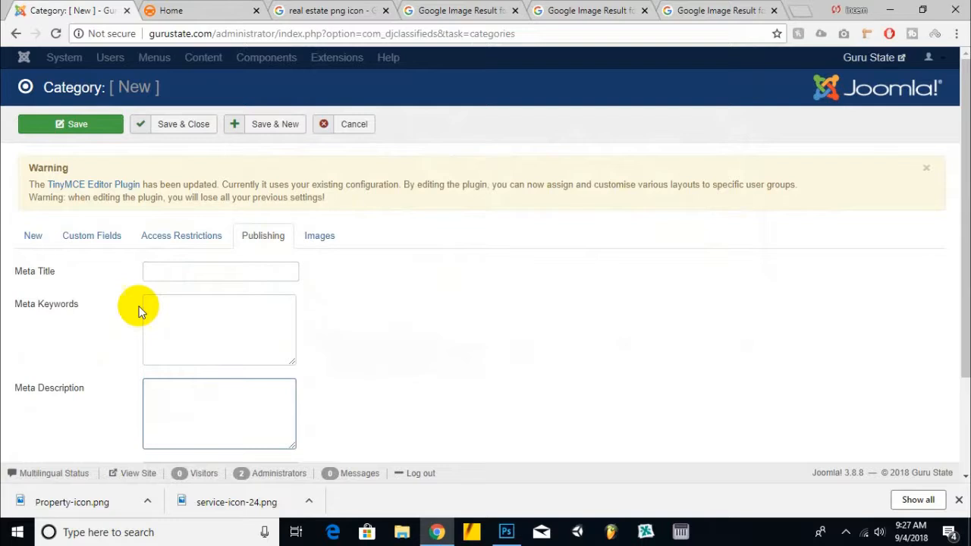
{"action": "left_click", "coordinate": [184, 240]}
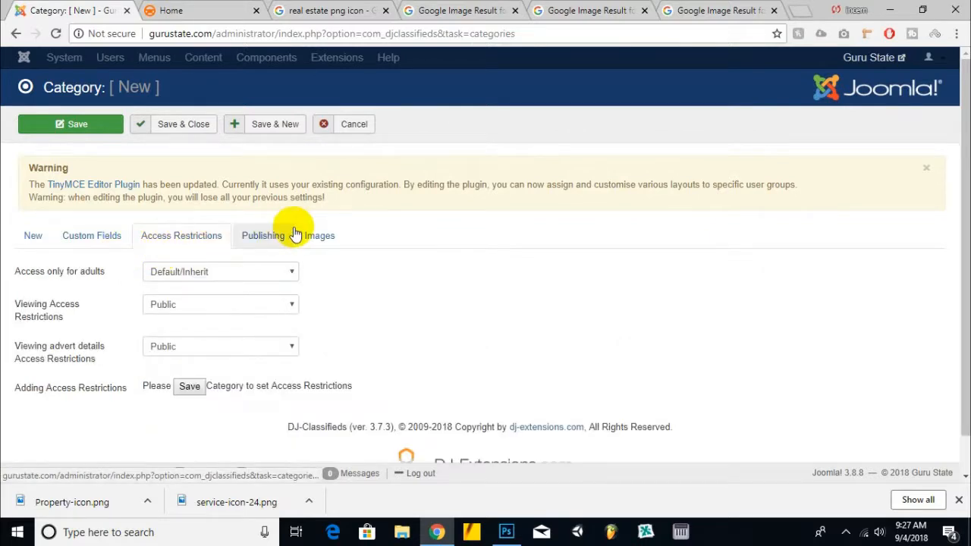
{"action": "left_click", "coordinate": [263, 236]}
{"action": "left_click", "coordinate": [319, 238]}
{"action": "left_click", "coordinate": [259, 236]}
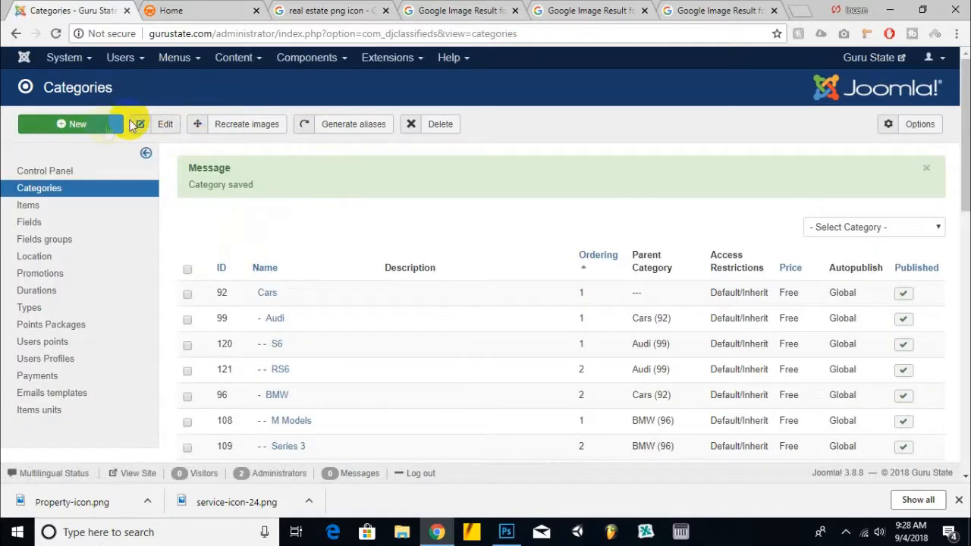
Step: Start another new category named Real Estate and mark it Free
{"action": "left_click", "coordinate": [117, 124]}
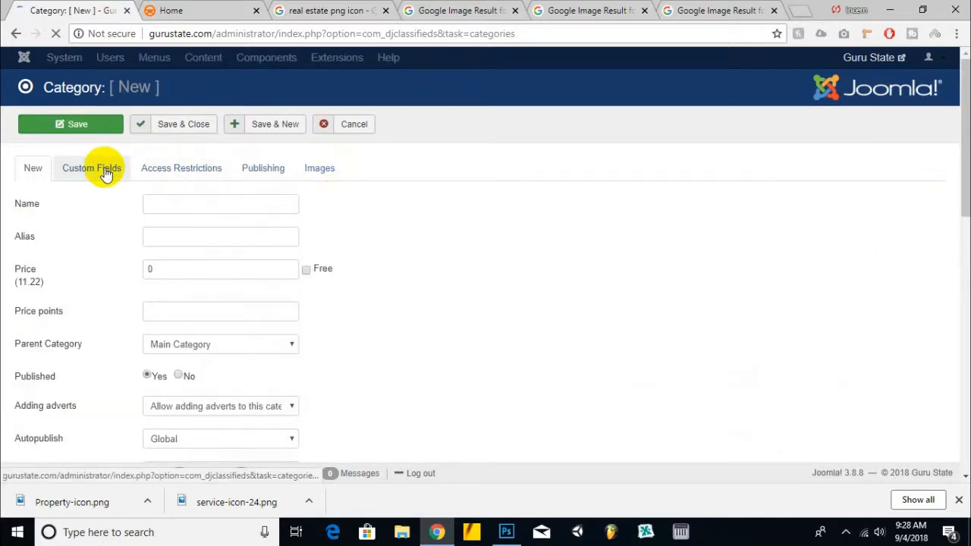
{"action": "left_click", "coordinate": [190, 205]}
{"action": "type", "text": "Real Estate"}
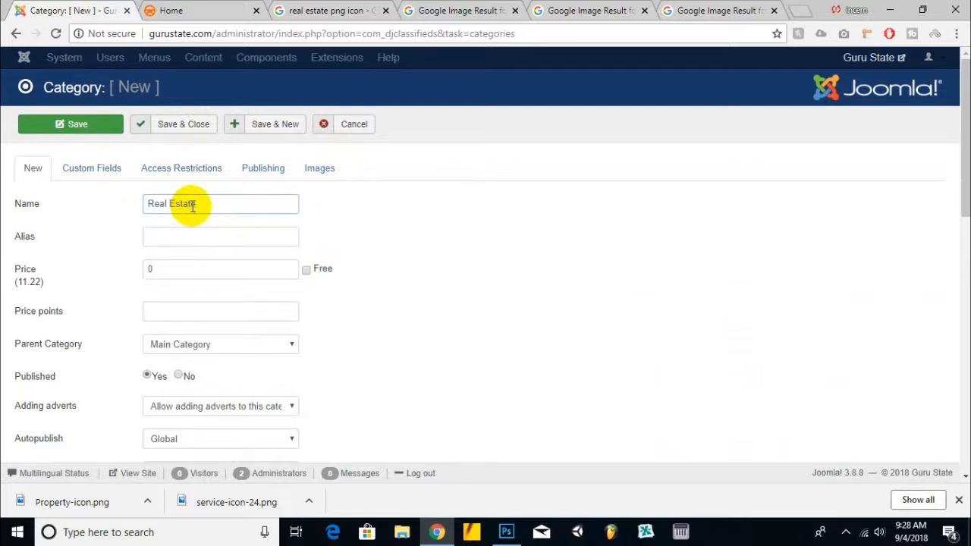
{"action": "left_click", "coordinate": [306, 270]}
Step: Attach realestateicongs.png as the Real Estate icon and save and close the category
{"action": "left_click", "coordinate": [317, 169]}
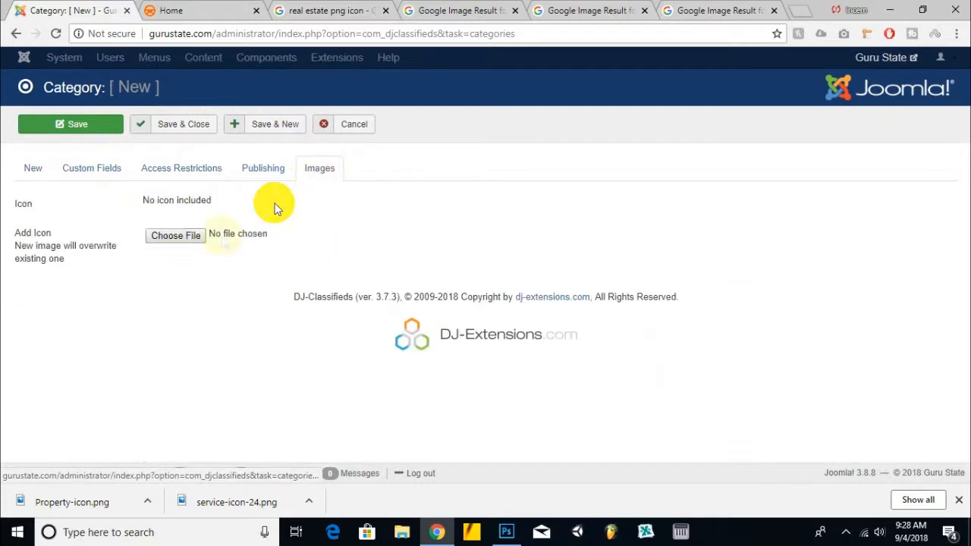
{"action": "left_click", "coordinate": [175, 235]}
{"action": "scroll", "coordinate": [600, 243], "scroll_direction": "down", "scroll_amount": 5}
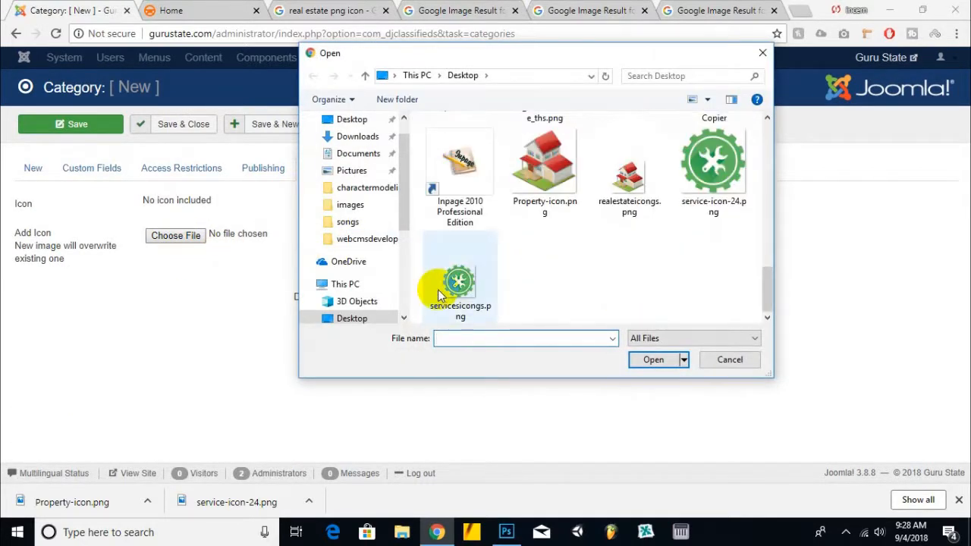
{"action": "double_click", "coordinate": [630, 181]}
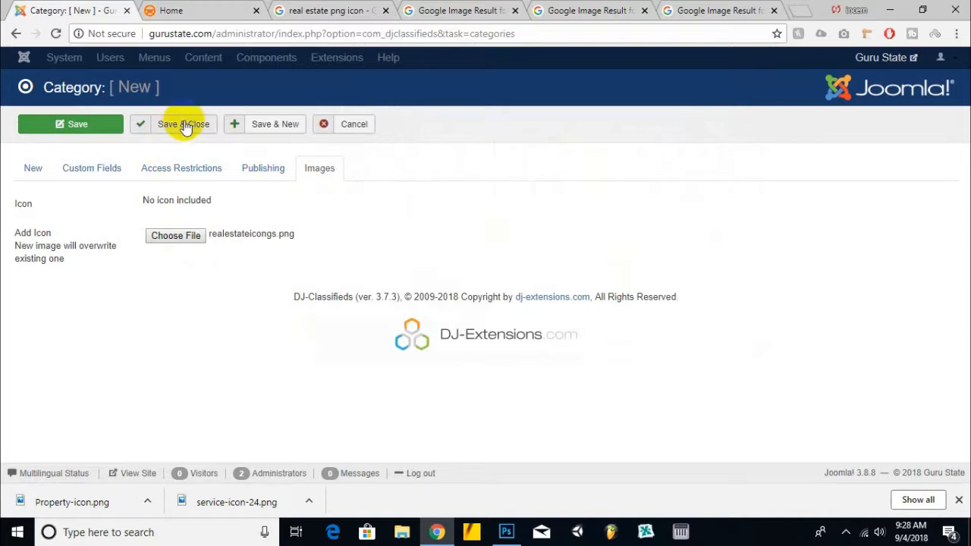
{"action": "left_click", "coordinate": [169, 135]}
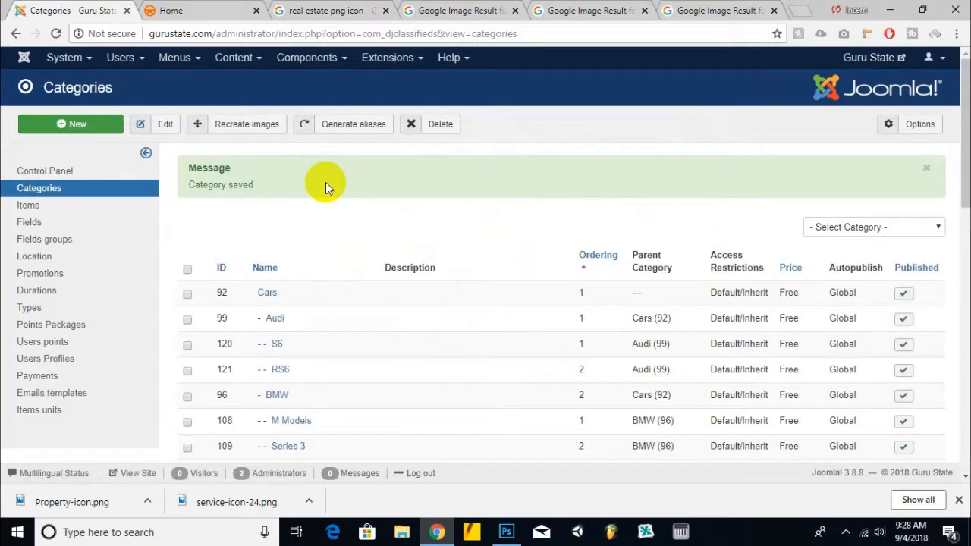
Step: Reload the site's home page and view the category blocks with their icons
{"action": "left_click", "coordinate": [174, 11]}
{"action": "left_click", "coordinate": [114, 10]}
{"action": "left_click", "coordinate": [211, 11]}
{"action": "left_click", "coordinate": [204, 96]}
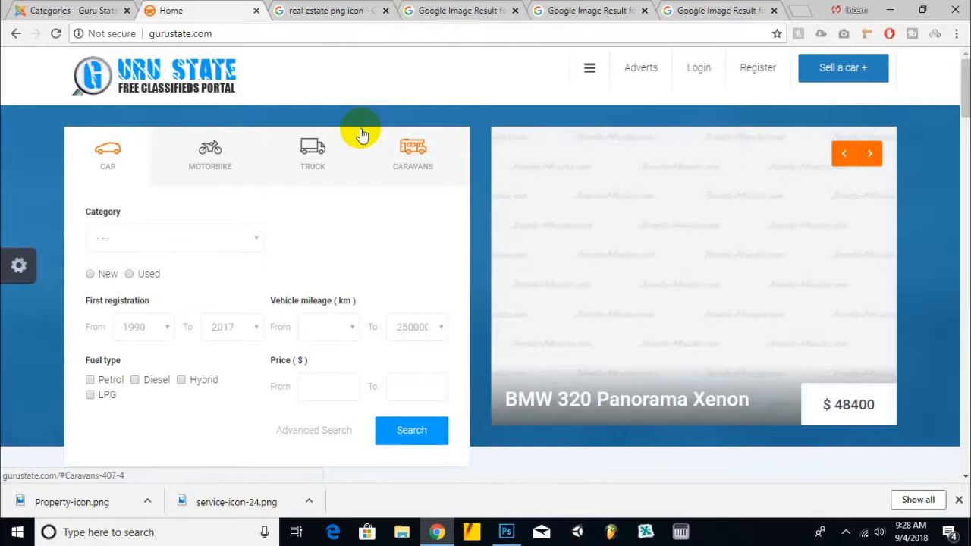
{"action": "scroll", "coordinate": [362, 135], "scroll_direction": "down", "scroll_amount": 15}
{"action": "scroll", "coordinate": [362, 134], "scroll_direction": "up", "scroll_amount": 4}
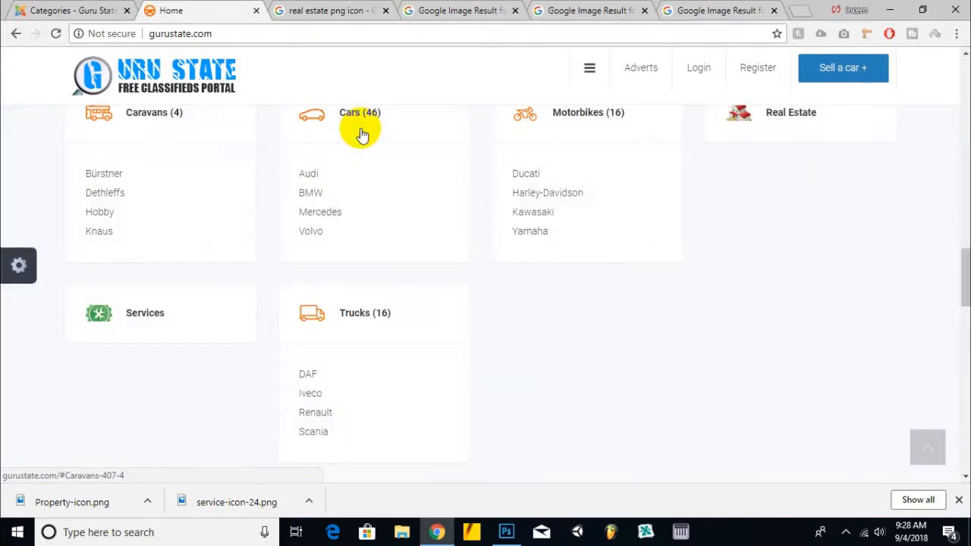
{"action": "scroll", "coordinate": [492, 215], "scroll_direction": "up", "scroll_amount": 1}
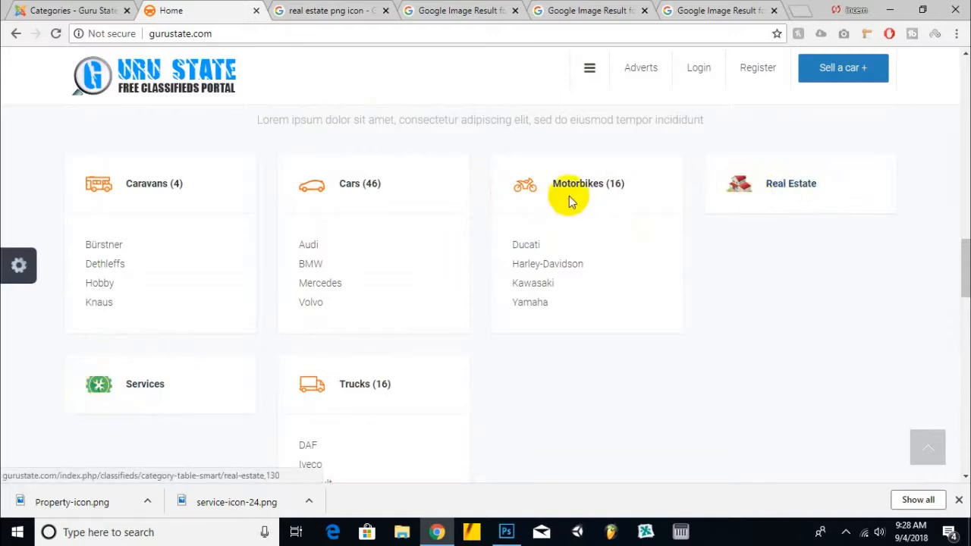
{"action": "scroll", "coordinate": [522, 190], "scroll_direction": "down", "scroll_amount": 2}
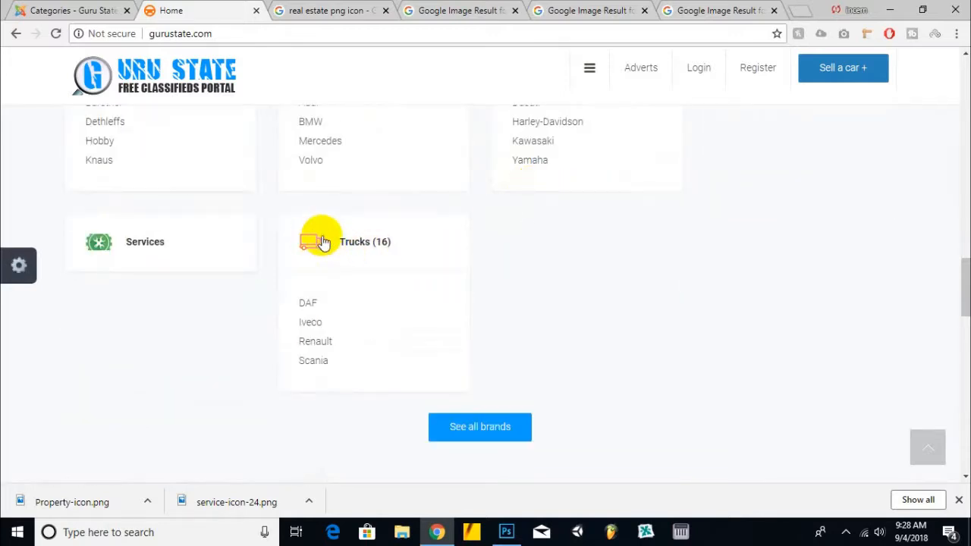
{"action": "scroll", "coordinate": [399, 323], "scroll_direction": "up", "scroll_amount": 1}
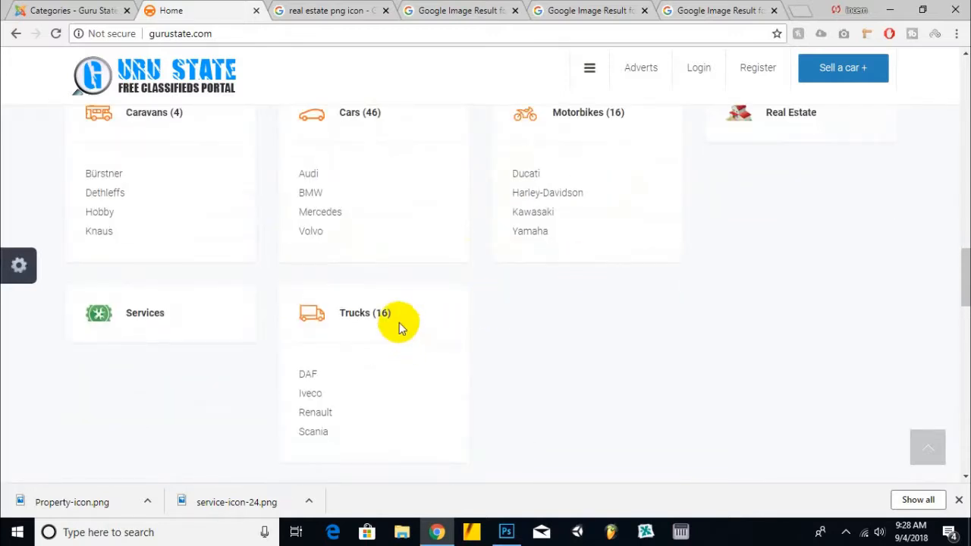
Step: Set the DJ-Classifieds category image width and height to 45 in the Images options and save the configuration
{"action": "scroll", "coordinate": [795, 171], "scroll_direction": "up", "scroll_amount": 1}
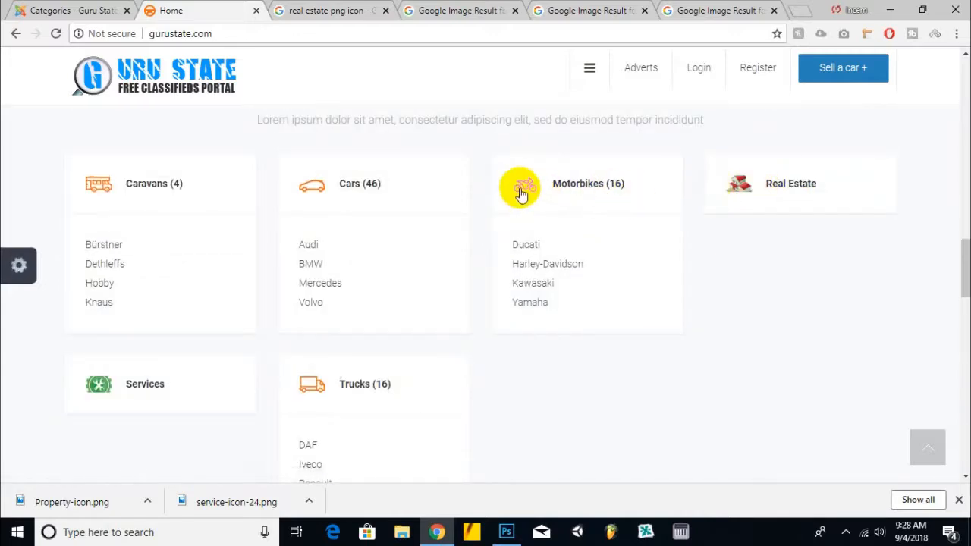
{"action": "left_click", "coordinate": [65, 9]}
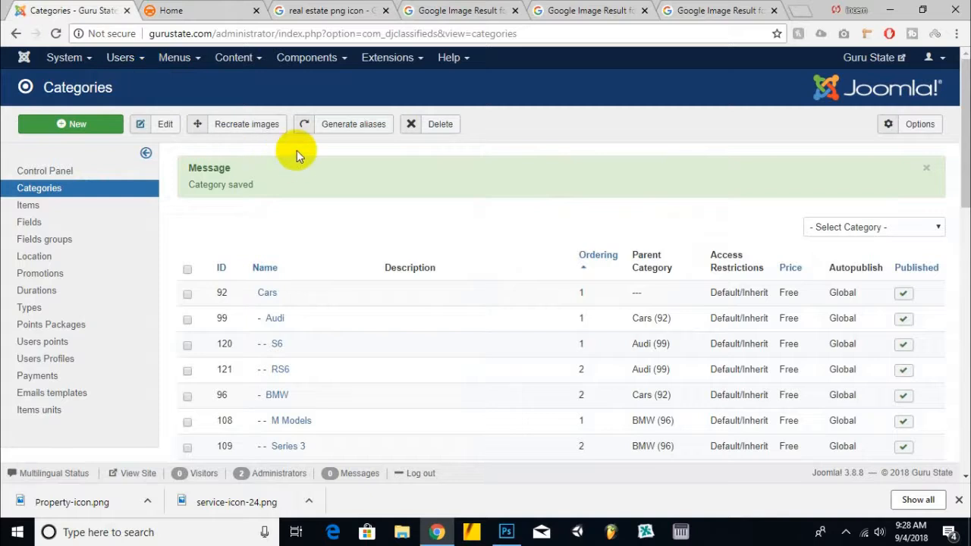
{"action": "left_click", "coordinate": [53, 171]}
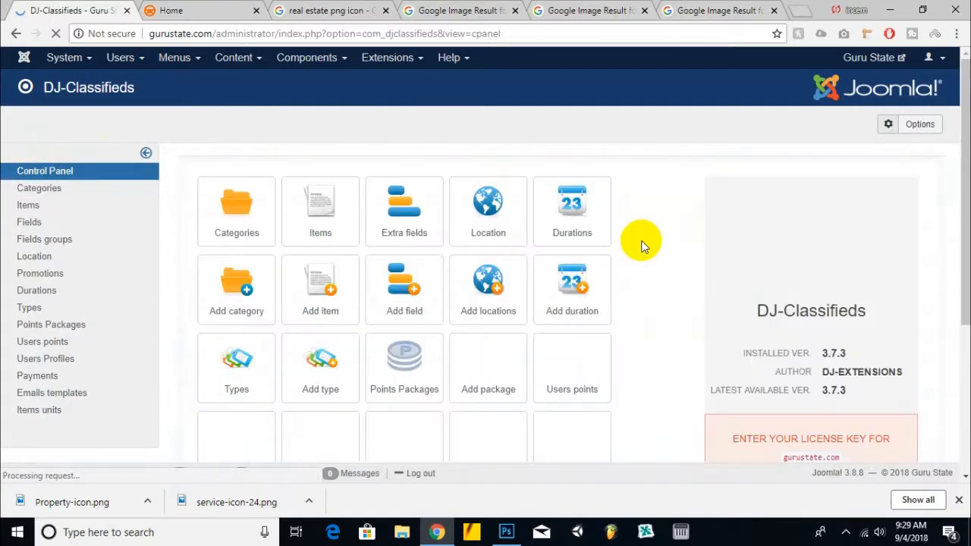
{"action": "scroll", "coordinate": [647, 240], "scroll_direction": "down", "scroll_amount": 1}
{"action": "scroll", "coordinate": [648, 239], "scroll_direction": "down", "scroll_amount": 1}
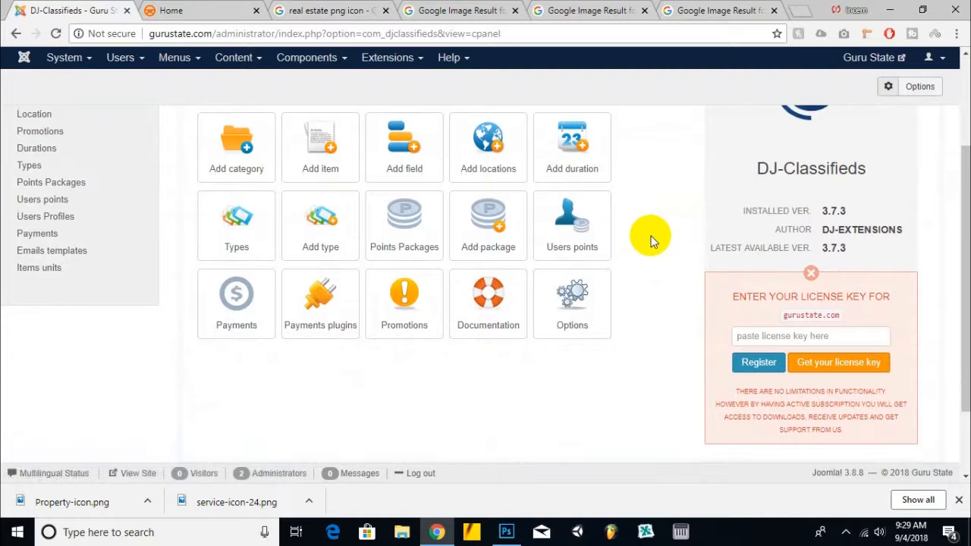
{"action": "left_click", "coordinate": [559, 301]}
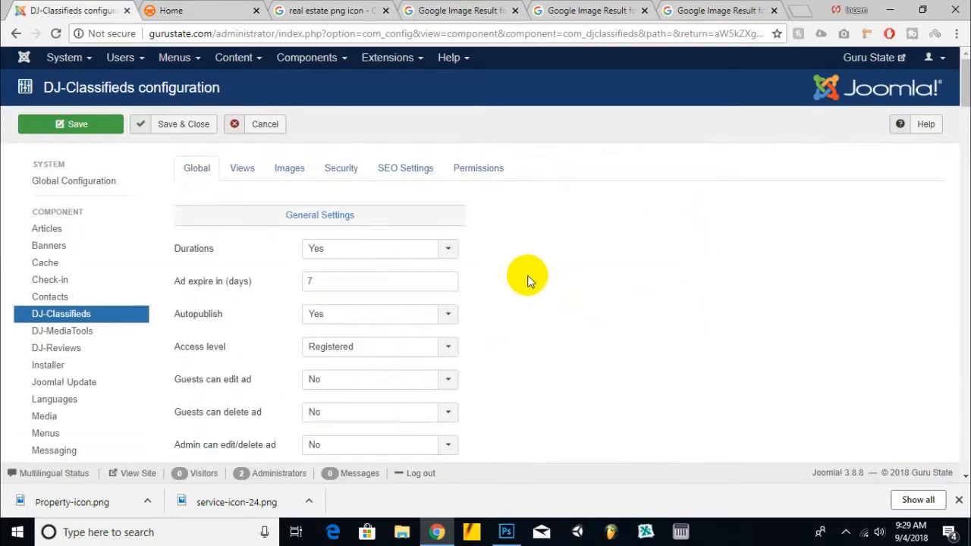
{"action": "left_click", "coordinate": [288, 168]}
{"action": "scroll", "coordinate": [637, 215], "scroll_direction": "down", "scroll_amount": 4}
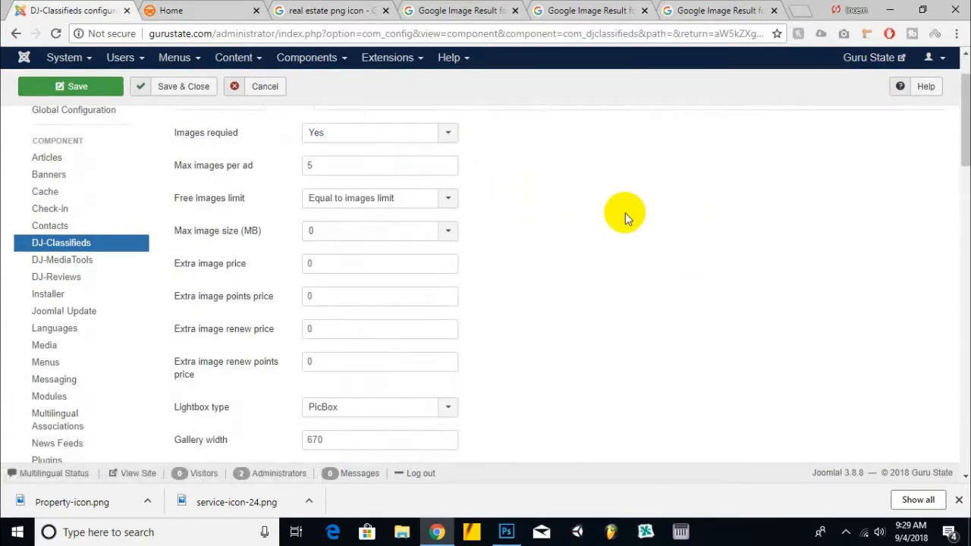
{"action": "scroll", "coordinate": [624, 211], "scroll_direction": "down", "scroll_amount": 4}
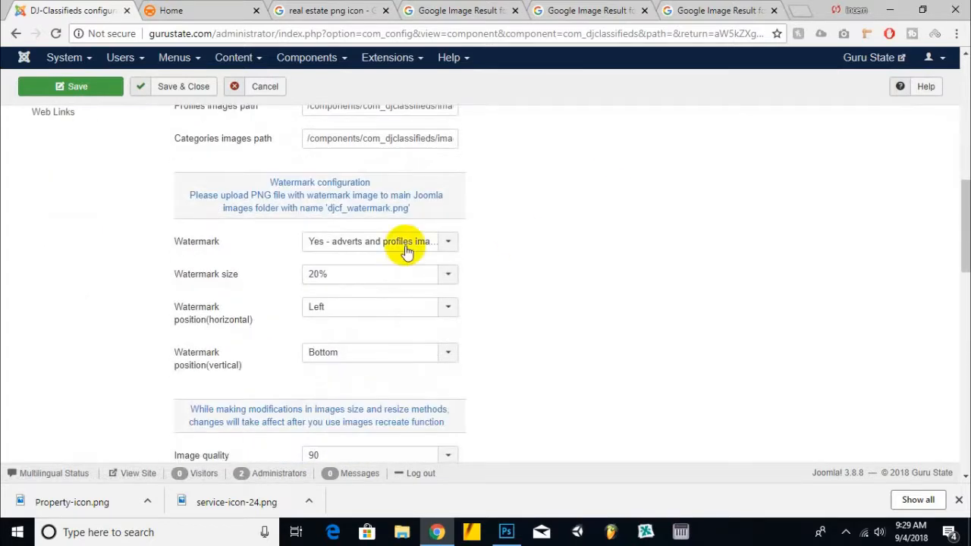
{"action": "scroll", "coordinate": [661, 207], "scroll_direction": "down", "scroll_amount": 7}
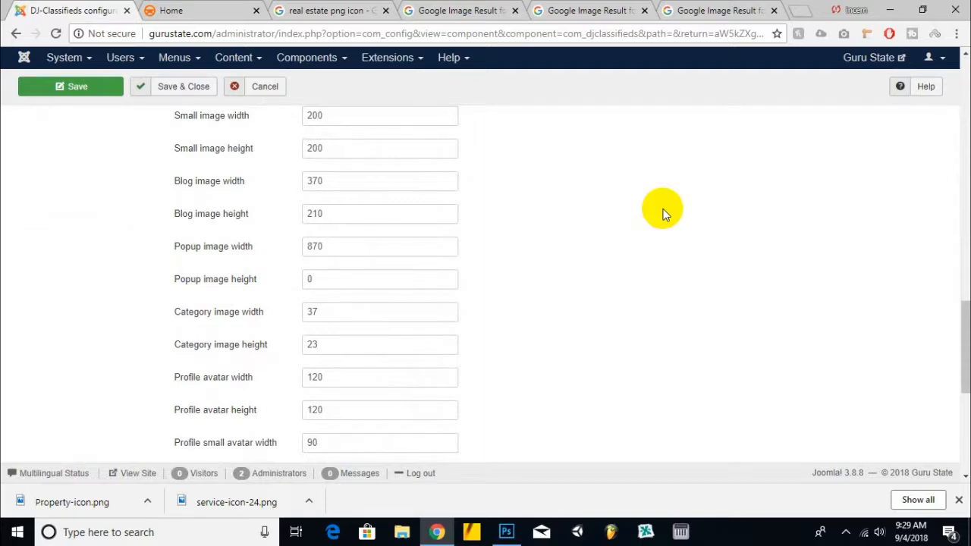
{"action": "left_click", "coordinate": [295, 314]}
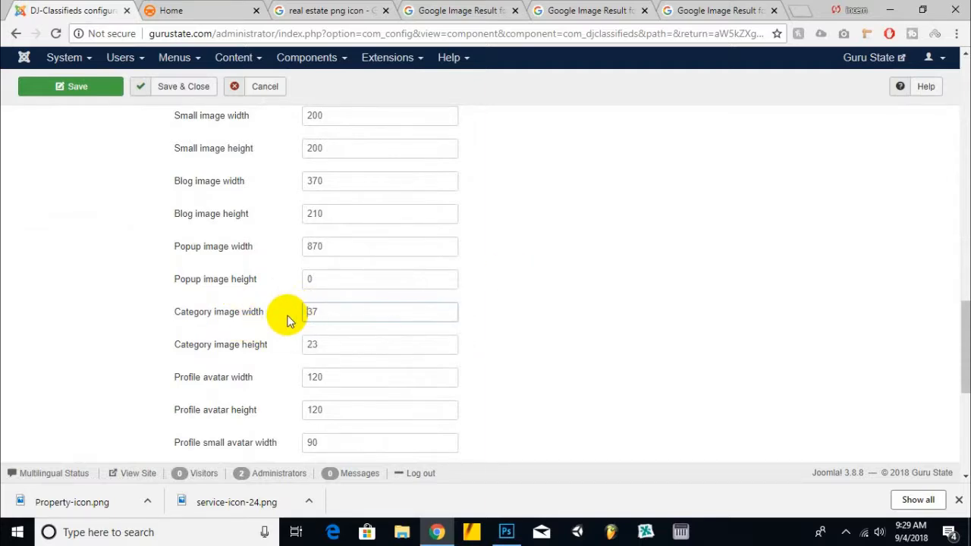
{"action": "double_click", "coordinate": [314, 311]}
{"action": "double_click", "coordinate": [326, 347]}
{"action": "type", "text": "45"}
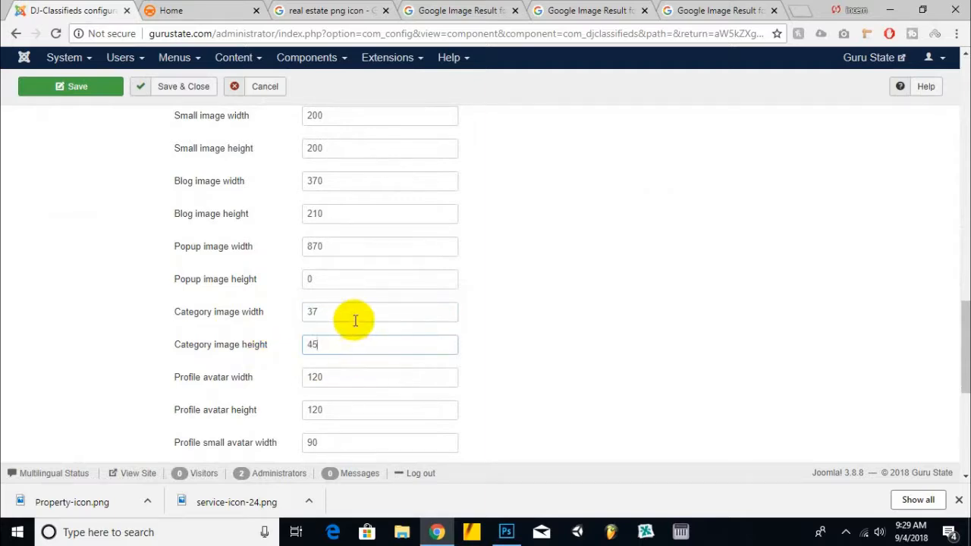
{"action": "left_click_drag", "start_coordinate": [354, 319], "coordinate": [284, 328]}
{"action": "type", "text": "45"}
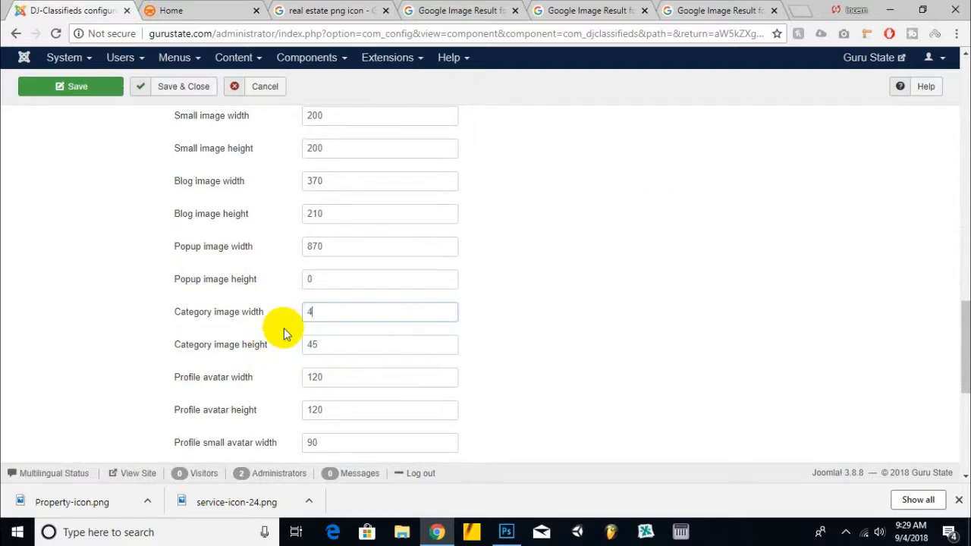
{"action": "scroll", "coordinate": [290, 354], "scroll_direction": "down", "scroll_amount": 3}
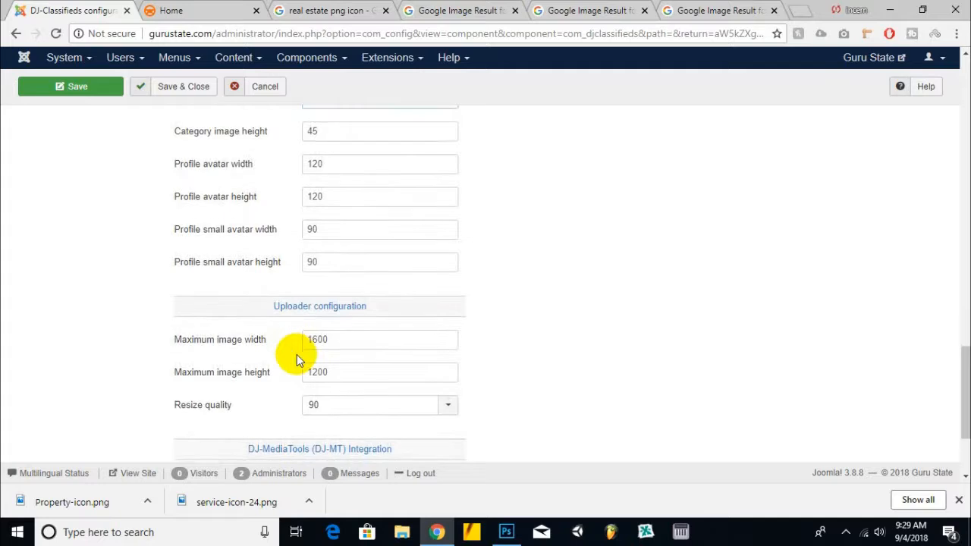
{"action": "scroll", "coordinate": [296, 354], "scroll_direction": "down", "scroll_amount": 2}
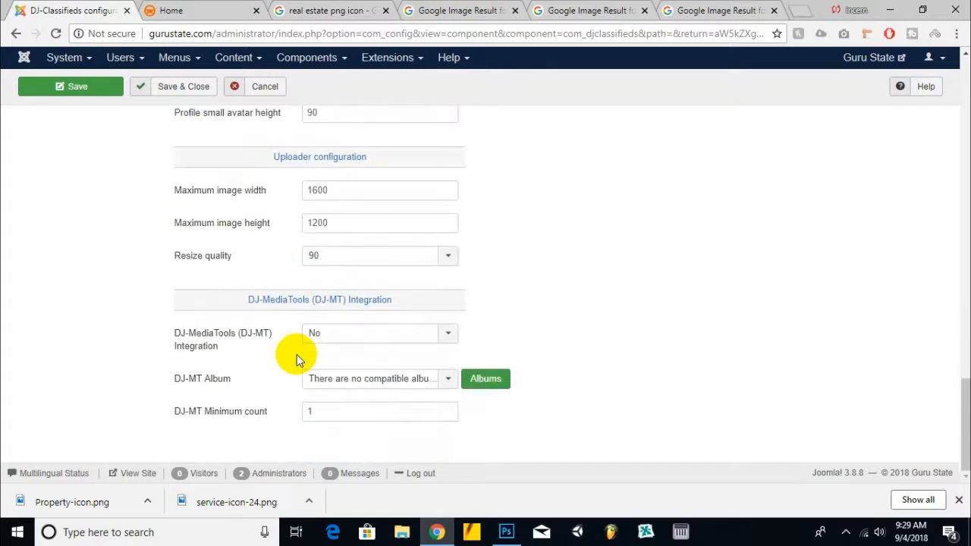
{"action": "left_click", "coordinate": [183, 96]}
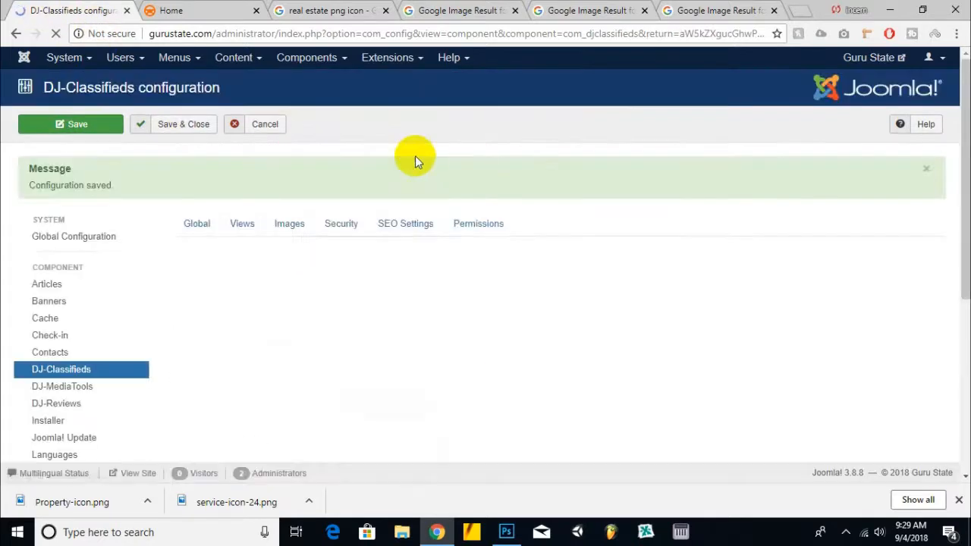
Step: Reload the site's home page and examine the resized category icons
{"action": "left_click", "coordinate": [213, 10]}
{"action": "left_click", "coordinate": [218, 97]}
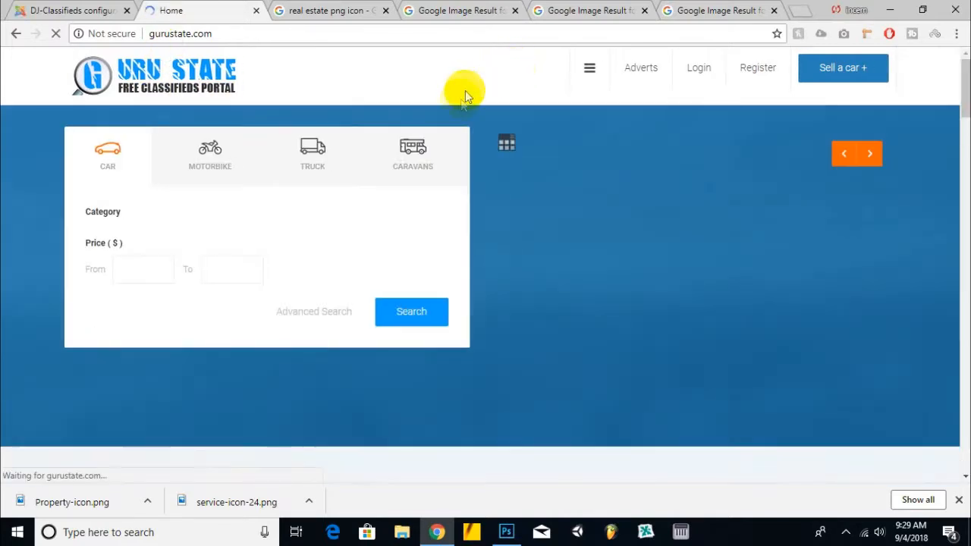
{"action": "scroll", "coordinate": [355, 222], "scroll_direction": "down", "scroll_amount": 15}
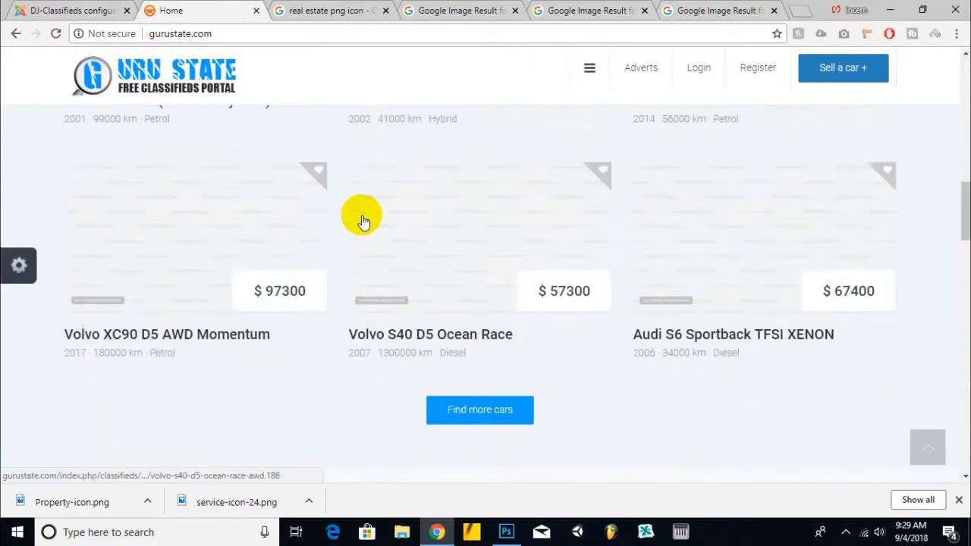
{"action": "scroll", "coordinate": [362, 215], "scroll_direction": "up", "scroll_amount": 3}
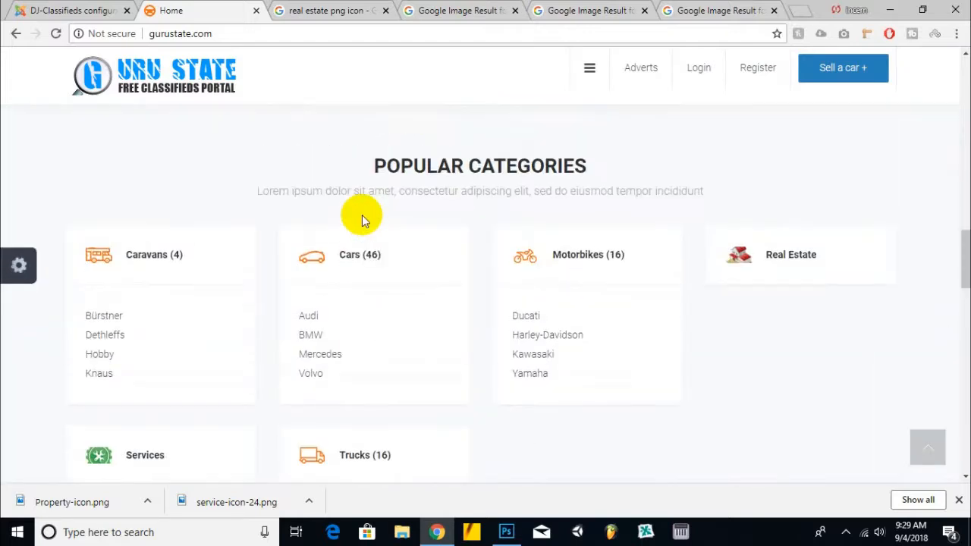
{"action": "scroll", "coordinate": [362, 215], "scroll_direction": "down", "scroll_amount": 1}
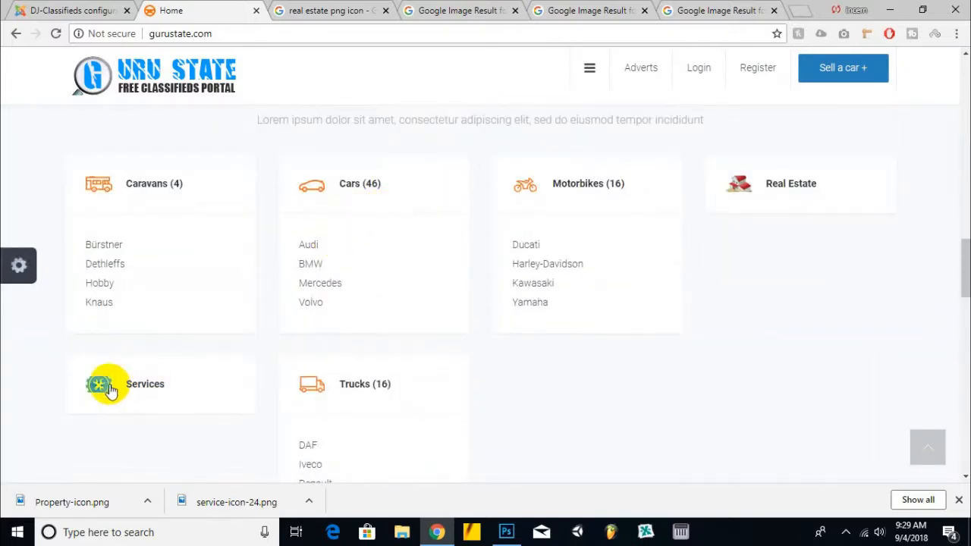
{"action": "left_click", "coordinate": [135, 391]}
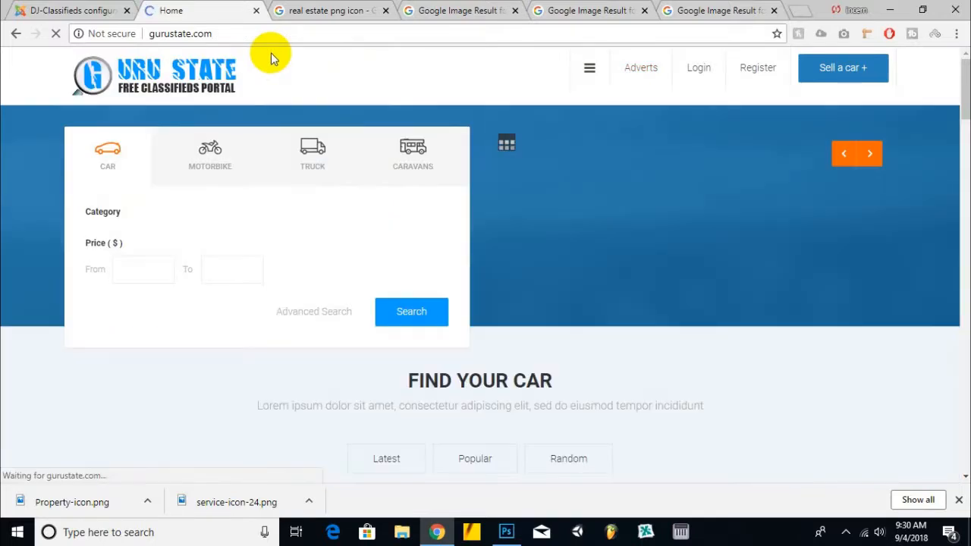
{"action": "scroll", "coordinate": [287, 194], "scroll_direction": "down", "scroll_amount": 20}
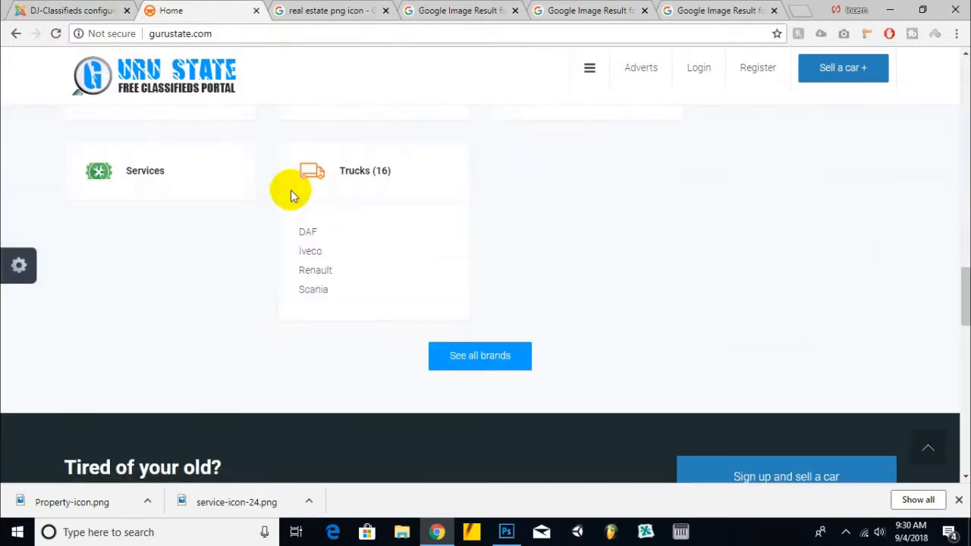
{"action": "right_click", "coordinate": [319, 175]}
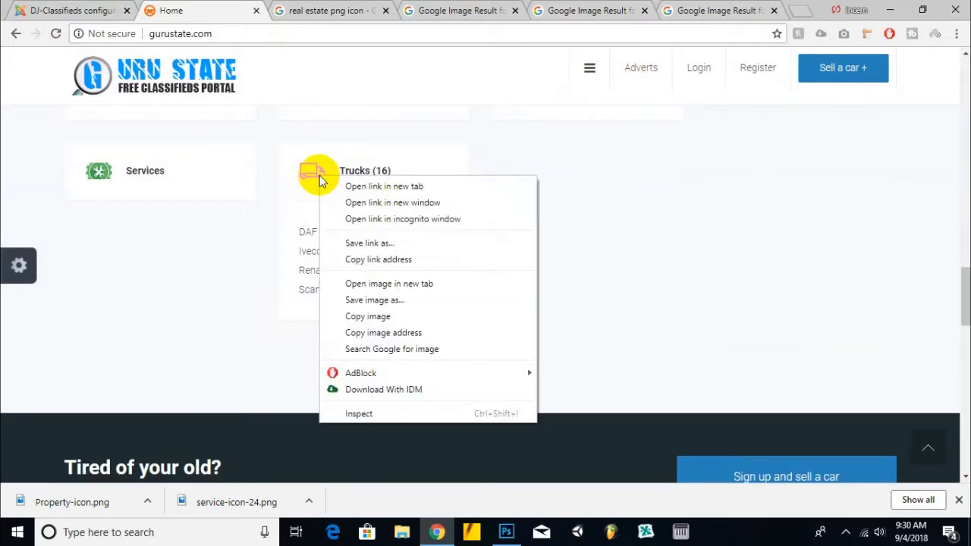
{"action": "left_click", "coordinate": [213, 7]}
Step: Set the ad expiry period to 90 days in the component's general settings
{"action": "left_click", "coordinate": [67, 10]}
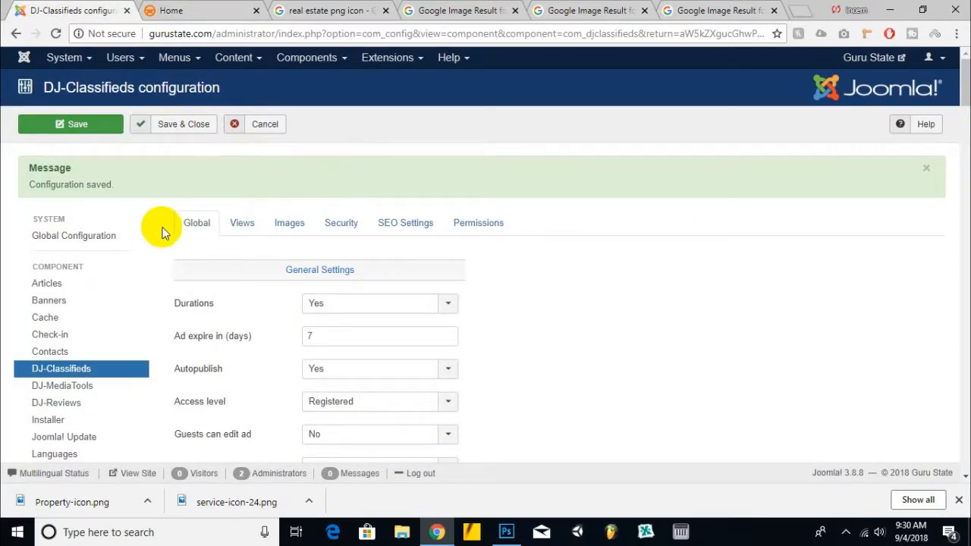
{"action": "scroll", "coordinate": [162, 230], "scroll_direction": "down", "scroll_amount": 1}
{"action": "scroll", "coordinate": [174, 210], "scroll_direction": "up", "scroll_amount": 1}
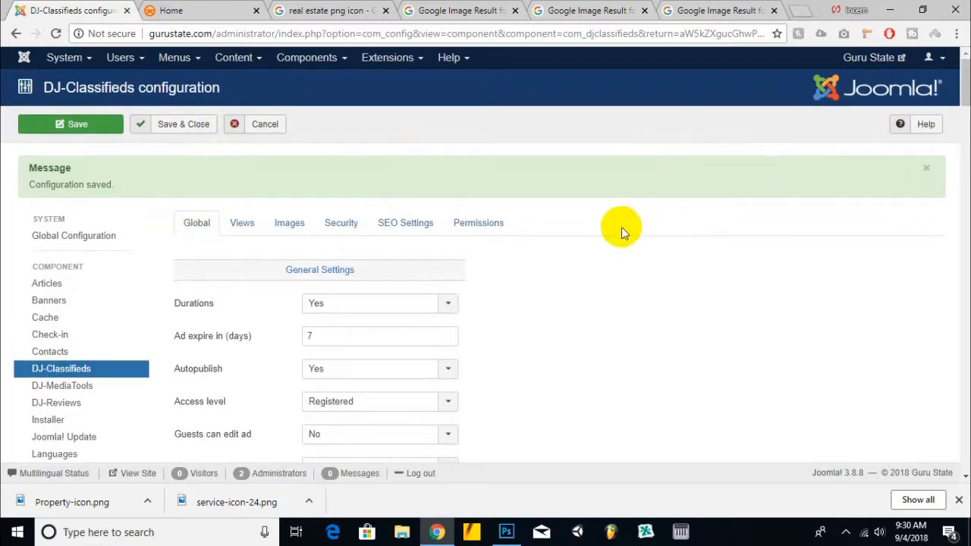
{"action": "scroll", "coordinate": [265, 330], "scroll_direction": "down", "scroll_amount": 2}
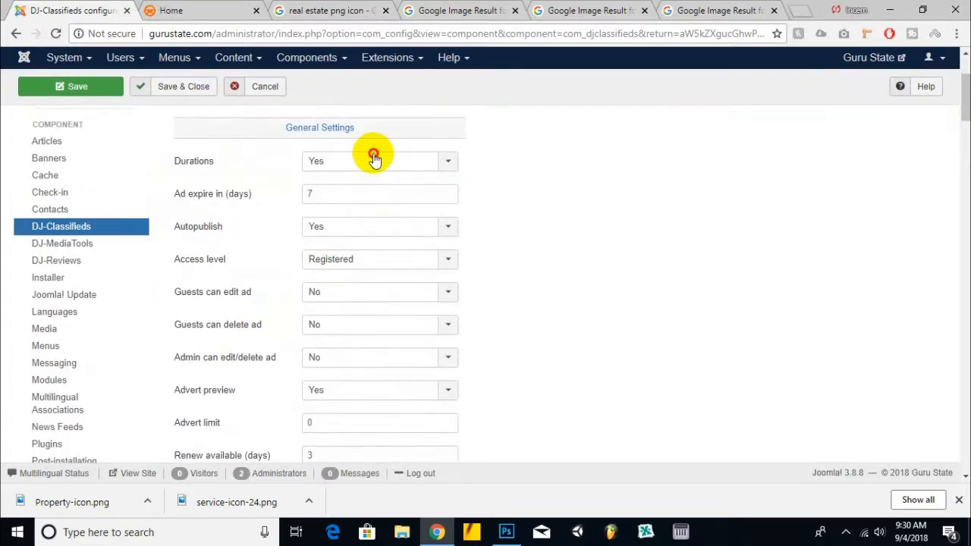
{"action": "left_click", "coordinate": [375, 160]}
{"action": "left_click", "coordinate": [564, 174]}
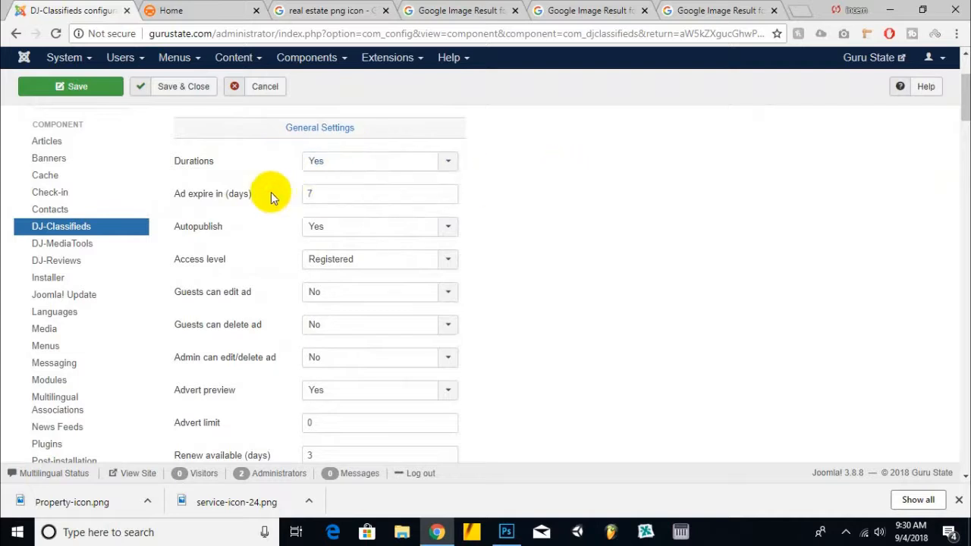
{"action": "left_click", "coordinate": [256, 205]}
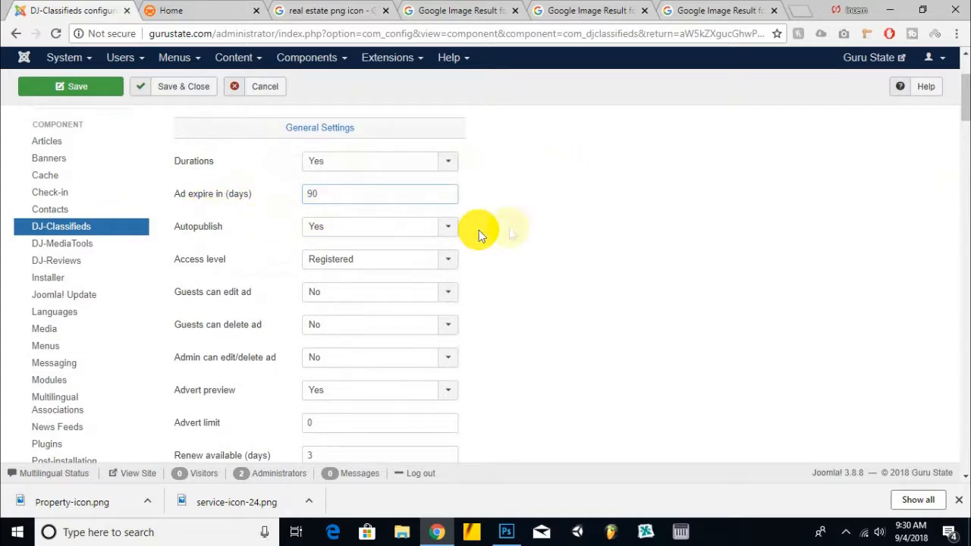
Step: Review the remaining general settings such as advert limit and promotions
{"action": "scroll", "coordinate": [323, 220], "scroll_direction": "down", "scroll_amount": 2}
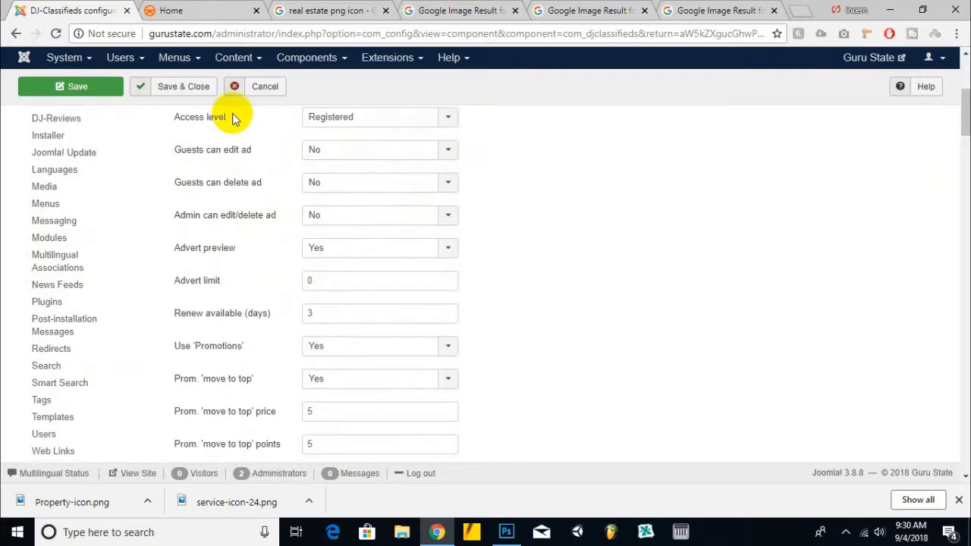
{"action": "left_click", "coordinate": [350, 123]}
{"action": "left_click", "coordinate": [658, 122]}
{"action": "scroll", "coordinate": [304, 220], "scroll_direction": "up", "scroll_amount": 1}
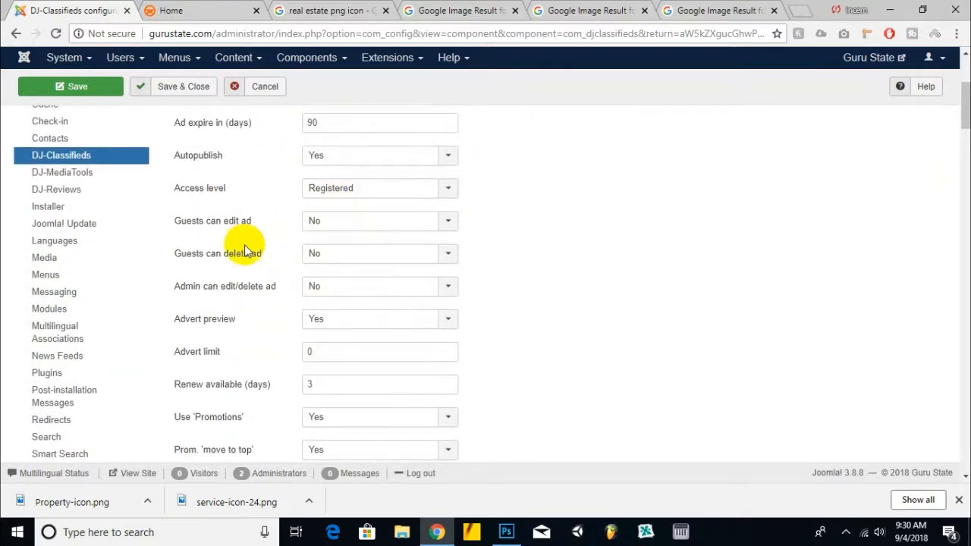
{"action": "scroll", "coordinate": [231, 244], "scroll_direction": "down", "scroll_amount": 1}
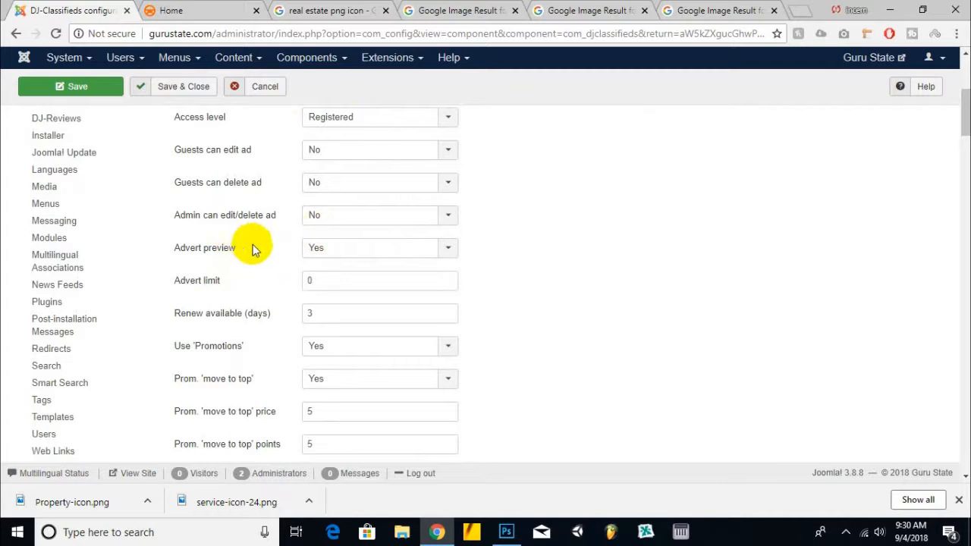
{"action": "scroll", "coordinate": [266, 245], "scroll_direction": "down", "scroll_amount": 1}
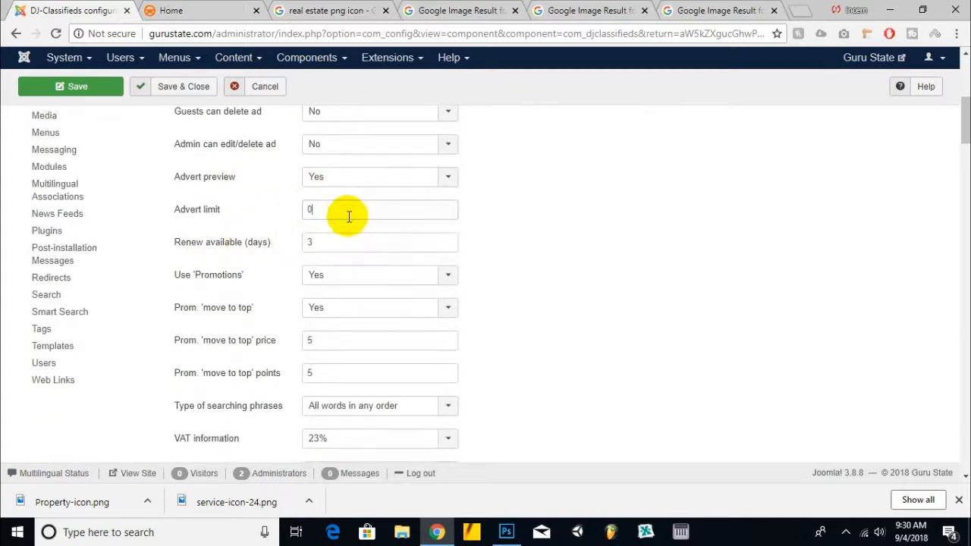
{"action": "left_click", "coordinate": [224, 212]}
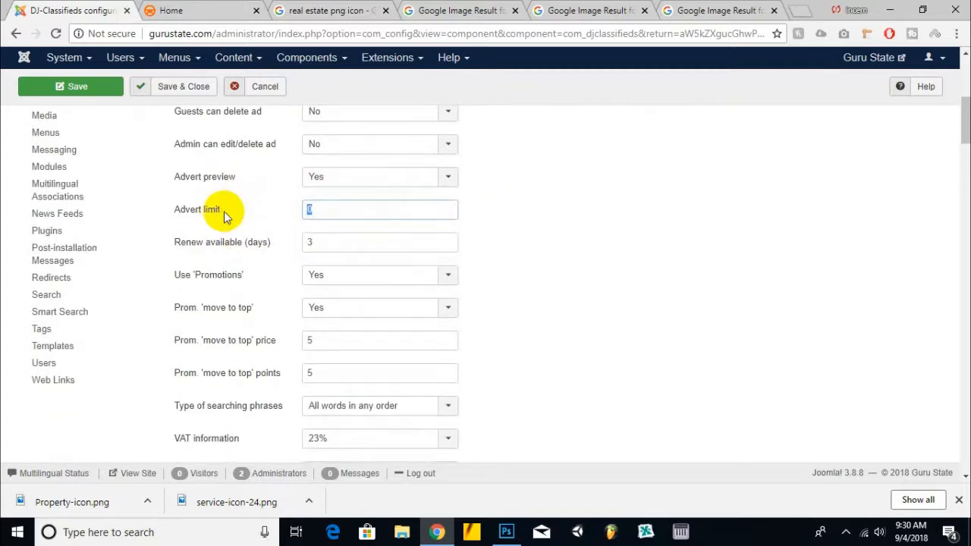
{"action": "scroll", "coordinate": [456, 258], "scroll_direction": "down", "scroll_amount": 1}
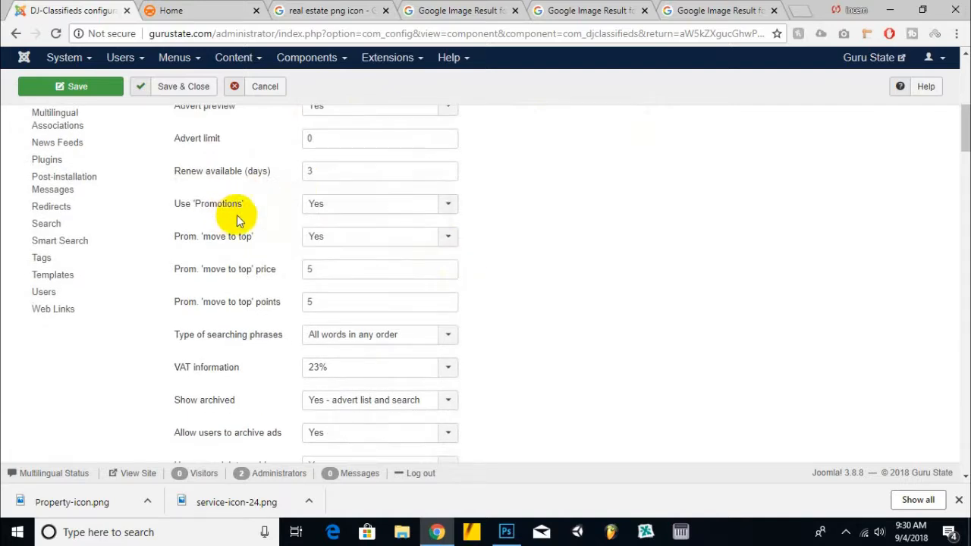
{"action": "left_click", "coordinate": [357, 205]}
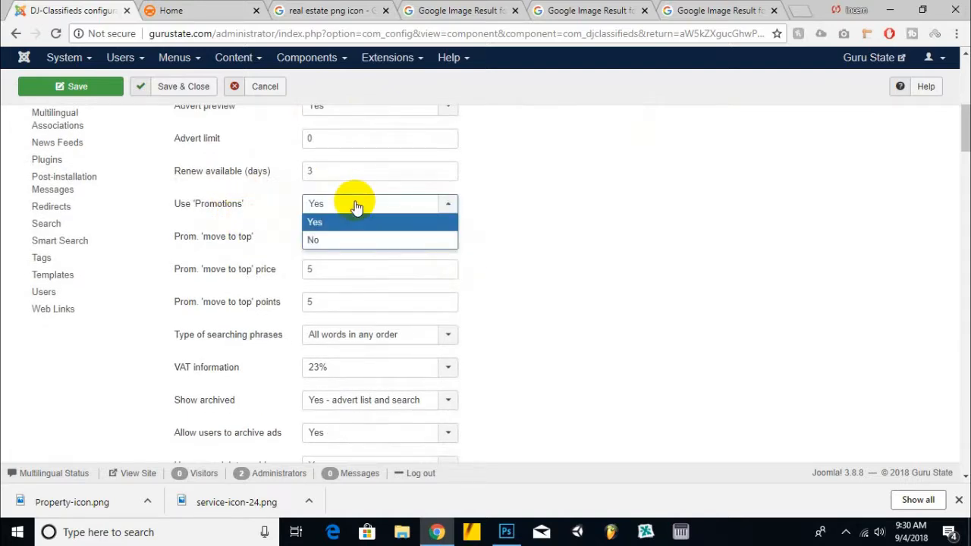
{"action": "left_click", "coordinate": [356, 206]}
{"action": "scroll", "coordinate": [531, 228], "scroll_direction": "down", "scroll_amount": 1}
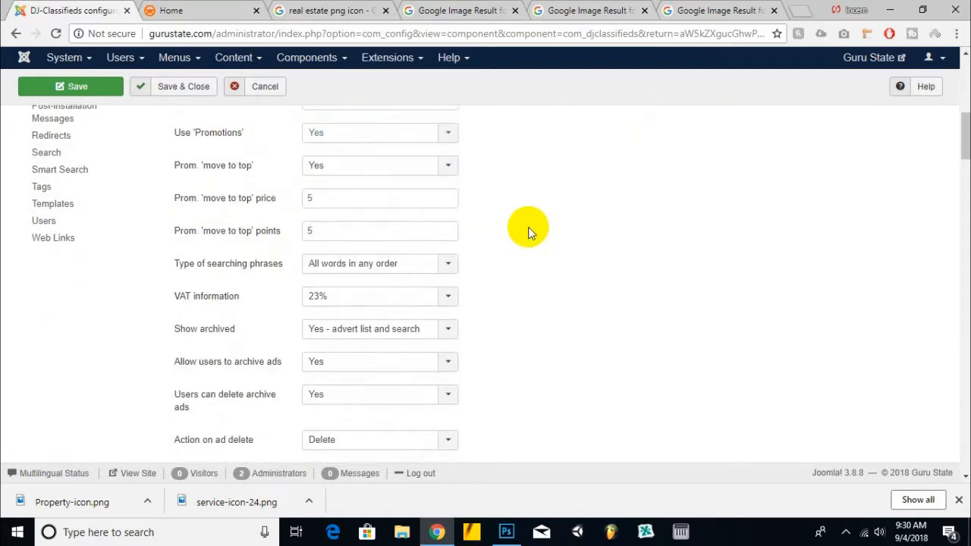
{"action": "scroll", "coordinate": [546, 227], "scroll_direction": "down", "scroll_amount": 1}
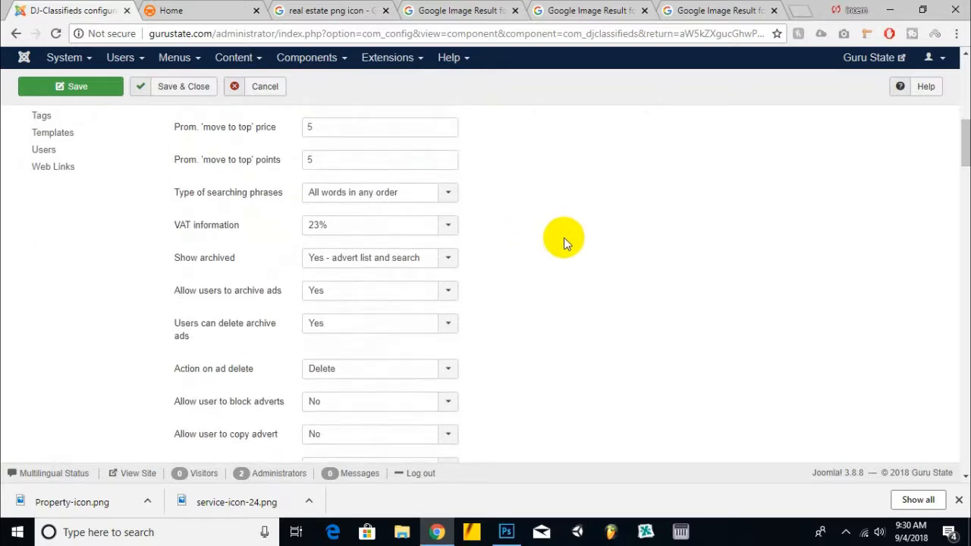
Step: Set Use 'Promotions' to No in the component's general settings
{"action": "mouse_move", "coordinate": [254, 135]}
{"action": "scroll", "coordinate": [254, 135], "scroll_direction": "up", "scroll_amount": 1}
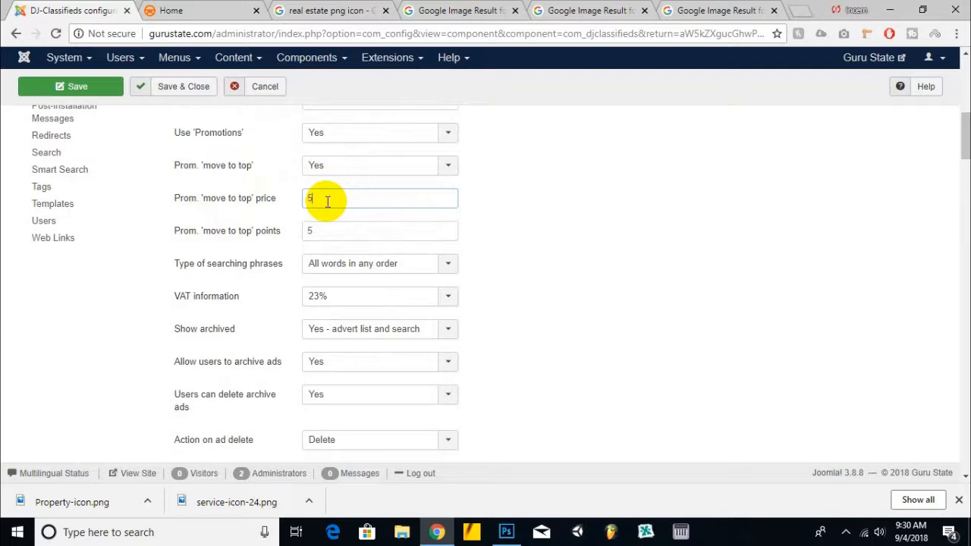
{"action": "left_click", "coordinate": [392, 133]}
{"action": "left_click", "coordinate": [380, 167]}
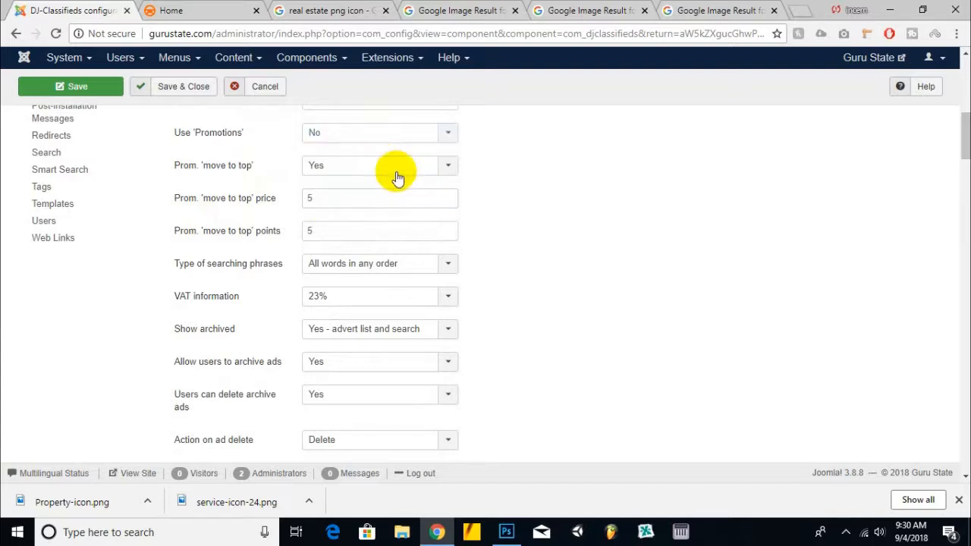
Step: Review the search phrase type and advert archiving options
{"action": "scroll", "coordinate": [547, 235], "scroll_direction": "down", "scroll_amount": 1}
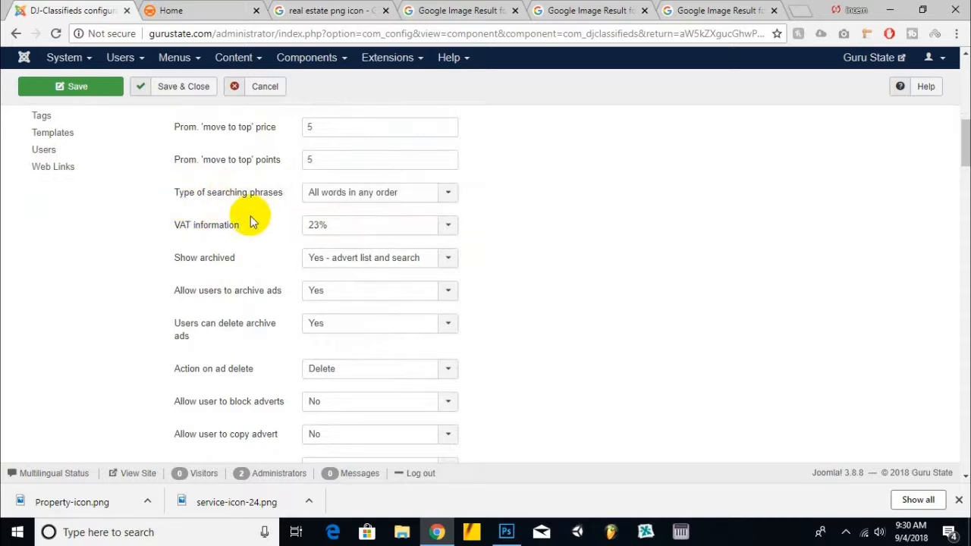
{"action": "scroll", "coordinate": [531, 210], "scroll_direction": "down", "scroll_amount": 1}
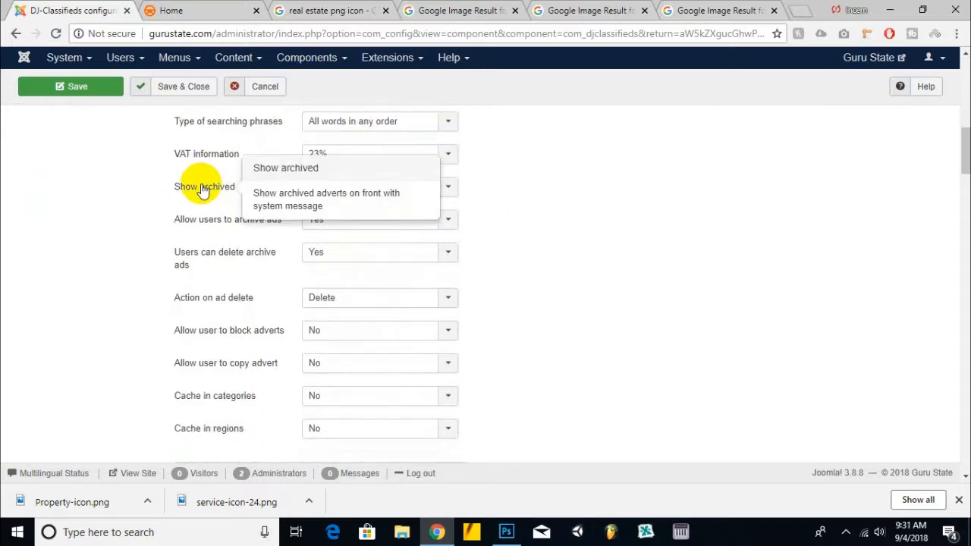
{"action": "left_click", "coordinate": [371, 127]}
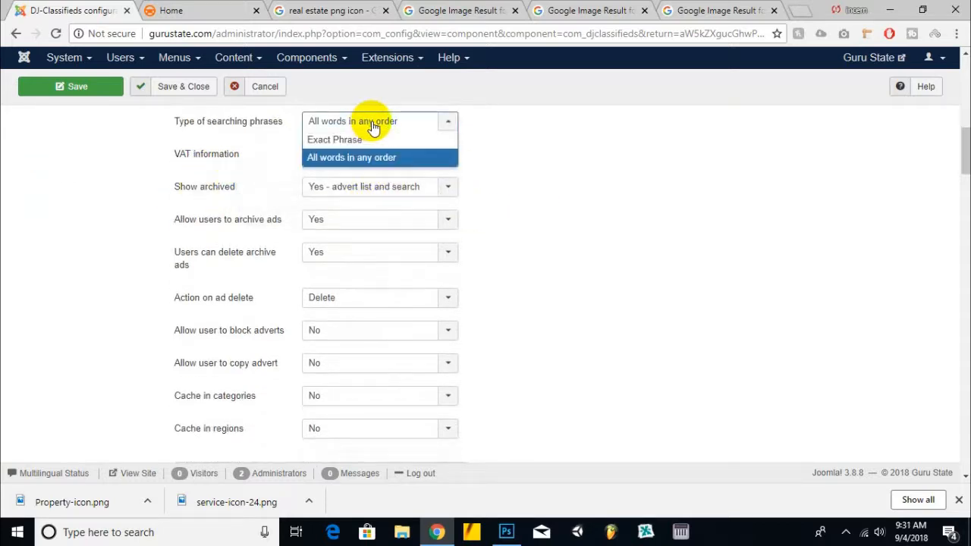
{"action": "left_click", "coordinate": [402, 157]}
{"action": "scroll", "coordinate": [486, 190], "scroll_direction": "down", "scroll_amount": 1}
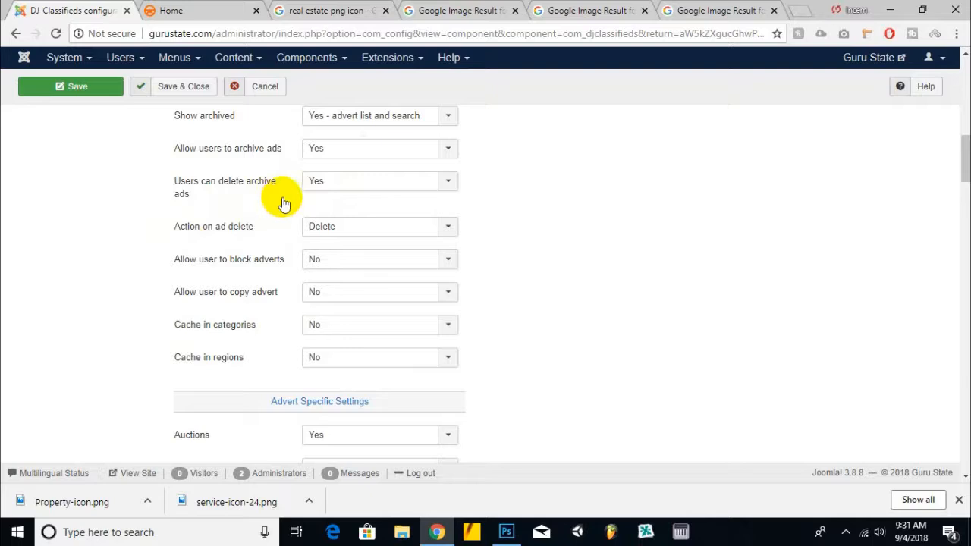
{"action": "scroll", "coordinate": [336, 178], "scroll_direction": "down", "scroll_amount": 1}
{"action": "scroll", "coordinate": [340, 182], "scroll_direction": "up", "scroll_amount": 1}
{"action": "left_click", "coordinate": [341, 148]}
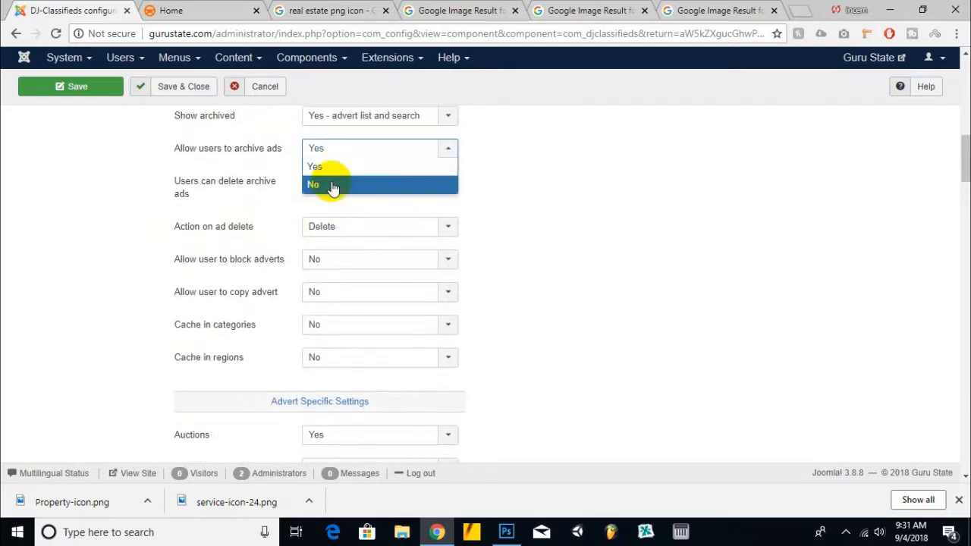
{"action": "left_click", "coordinate": [562, 182]}
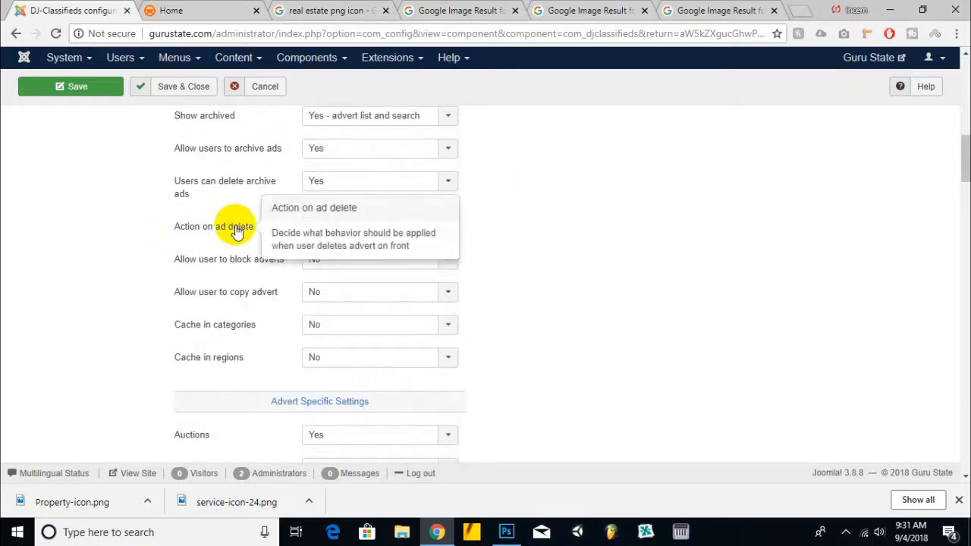
Step: Disable Auctions in the Advert Specific Settings
{"action": "scroll", "coordinate": [330, 225], "scroll_direction": "down", "scroll_amount": 1}
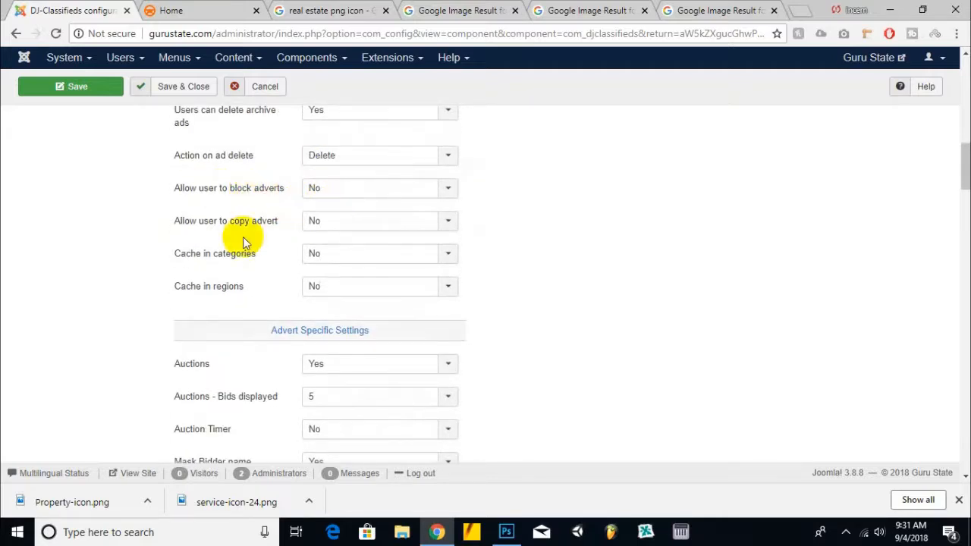
{"action": "scroll", "coordinate": [307, 304], "scroll_direction": "down", "scroll_amount": 2}
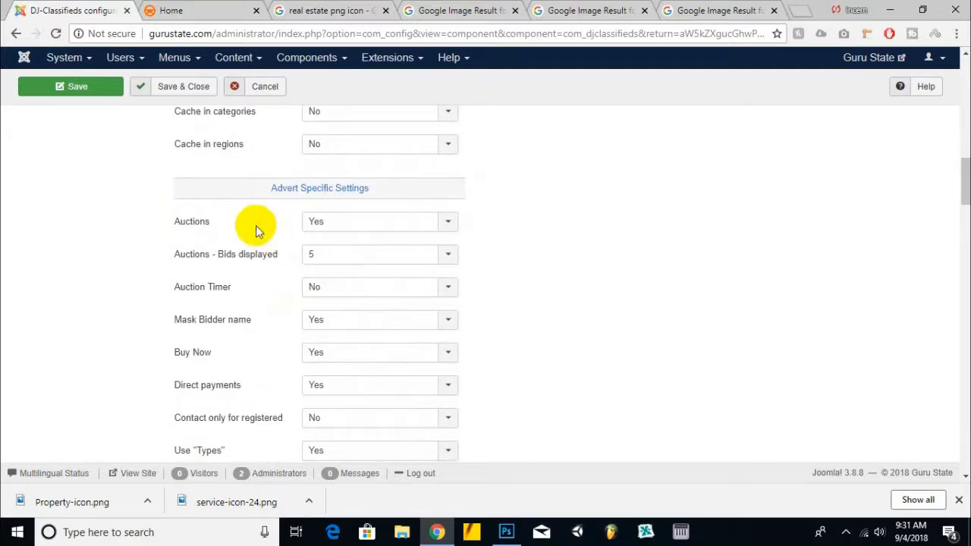
{"action": "left_click", "coordinate": [347, 221]}
{"action": "left_click", "coordinate": [339, 255]}
Step: Set both Buy Now and Mask Bidder name to No
{"action": "scroll", "coordinate": [289, 182], "scroll_direction": "down", "scroll_amount": 1}
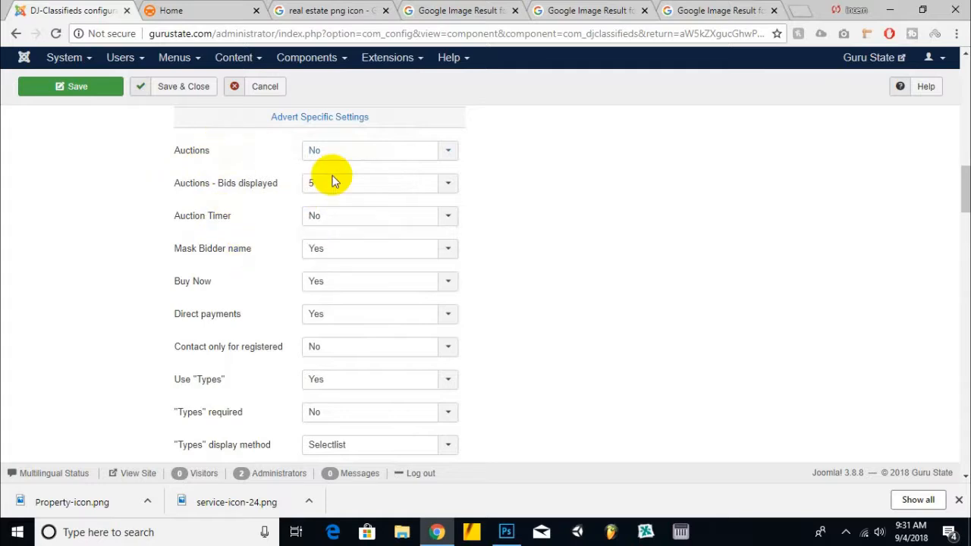
{"action": "scroll", "coordinate": [353, 212], "scroll_direction": "down", "scroll_amount": 1}
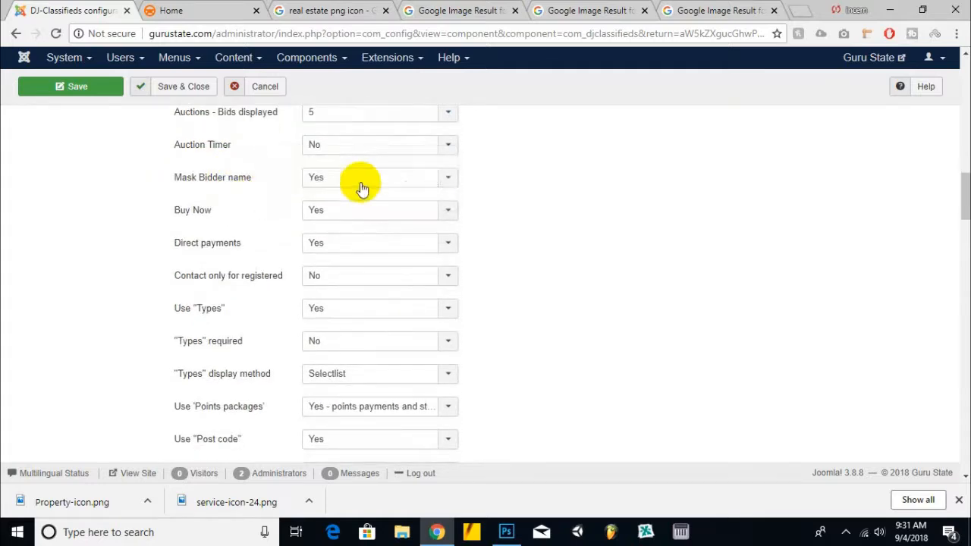
{"action": "scroll", "coordinate": [667, 190], "scroll_direction": "down", "scroll_amount": 1}
{"action": "scroll", "coordinate": [275, 160], "scroll_direction": "down", "scroll_amount": 1}
{"action": "scroll", "coordinate": [366, 147], "scroll_direction": "up", "scroll_amount": 1}
{"action": "left_click", "coordinate": [347, 210]}
{"action": "left_click", "coordinate": [339, 247]}
{"action": "left_click", "coordinate": [341, 176]}
{"action": "left_click", "coordinate": [336, 214]}
Step: Examine the direct payments, types, points packages and default price unit options
{"action": "scroll", "coordinate": [238, 229], "scroll_direction": "down", "scroll_amount": 1}
{"action": "left_click", "coordinate": [328, 179]}
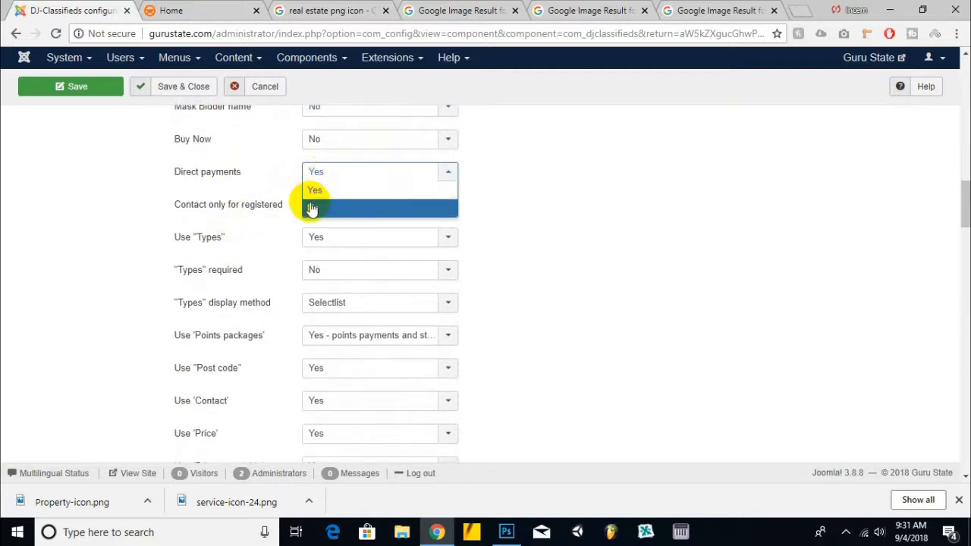
{"action": "left_click", "coordinate": [221, 211]}
{"action": "scroll", "coordinate": [250, 216], "scroll_direction": "down", "scroll_amount": 1}
{"action": "left_click", "coordinate": [347, 176]}
{"action": "left_click", "coordinate": [339, 212]}
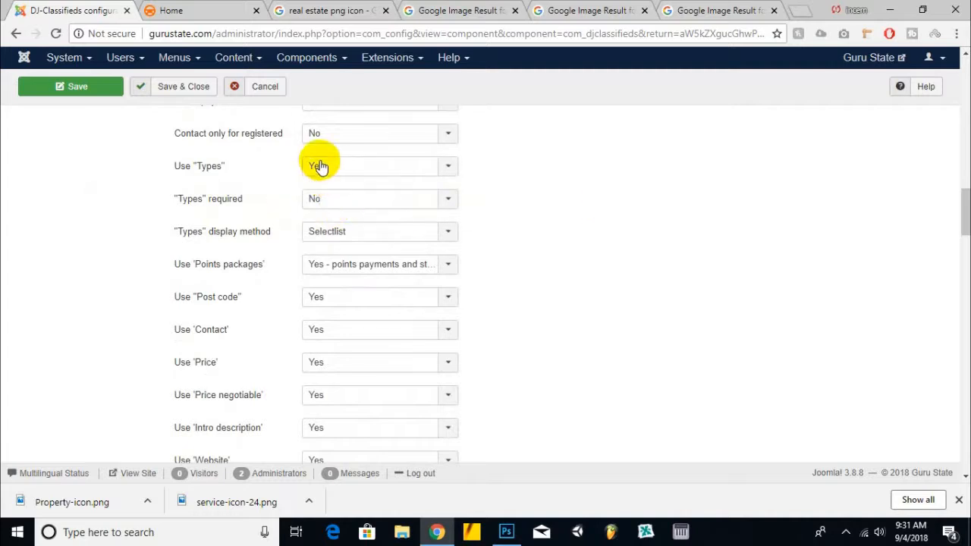
{"action": "scroll", "coordinate": [190, 191], "scroll_direction": "down", "scroll_amount": 1}
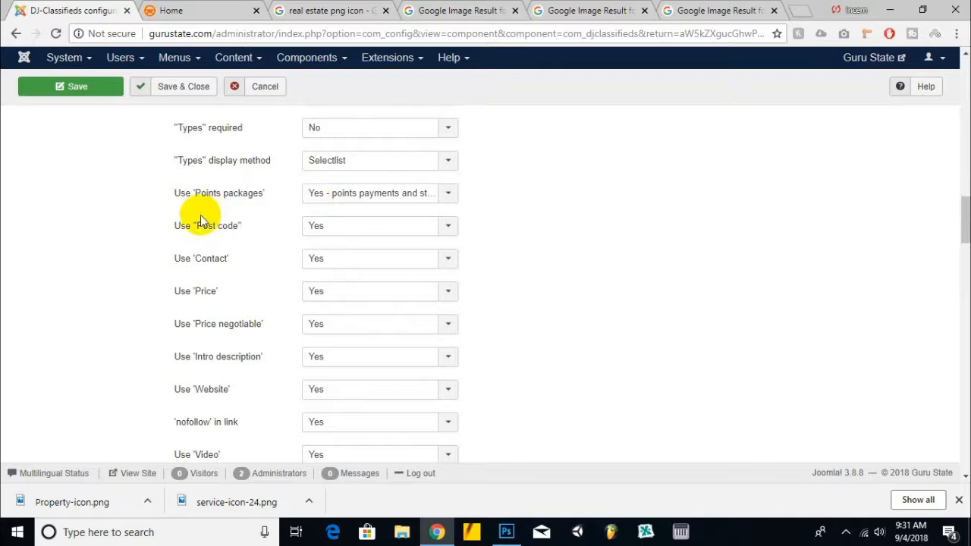
{"action": "left_click", "coordinate": [389, 192]}
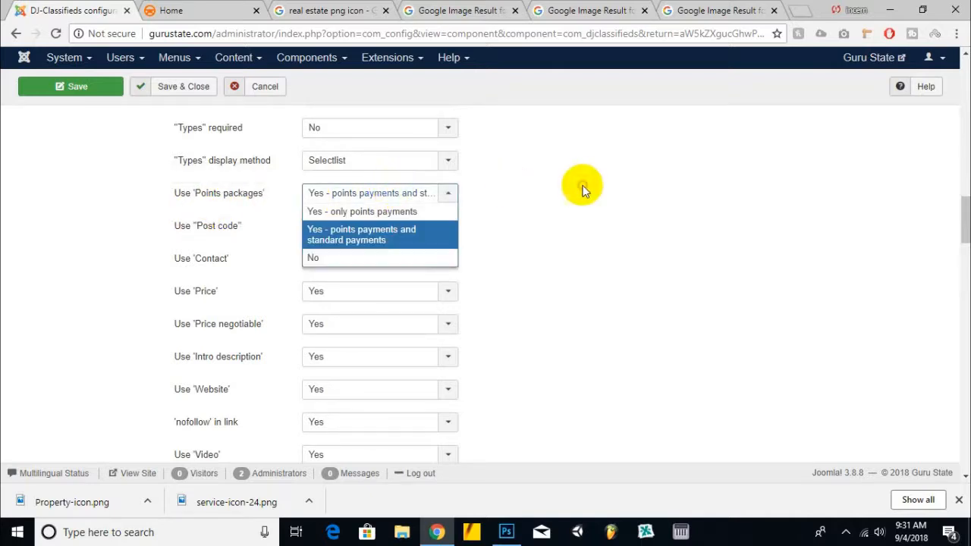
{"action": "scroll", "coordinate": [348, 204], "scroll_direction": "down", "scroll_amount": 4}
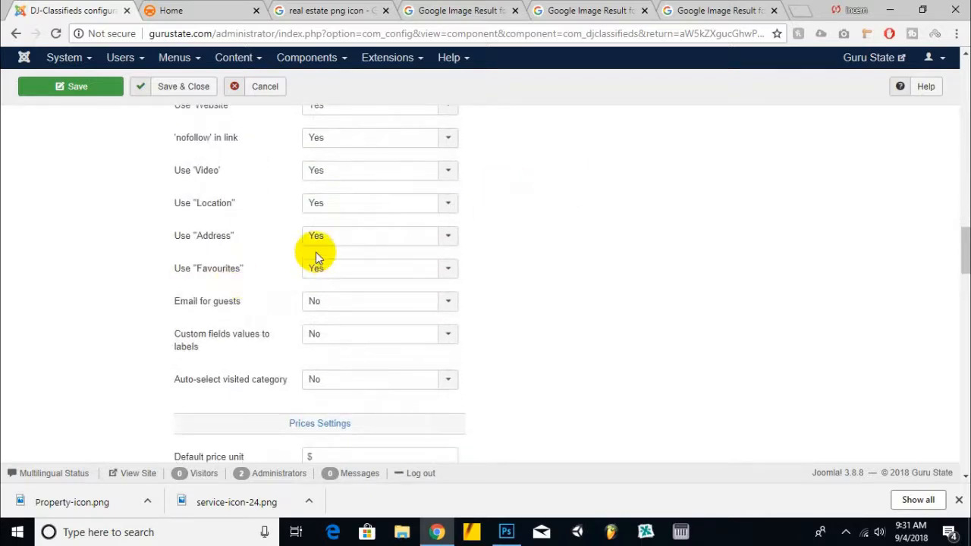
{"action": "scroll", "coordinate": [316, 253], "scroll_direction": "down", "scroll_amount": 2}
{"action": "scroll", "coordinate": [357, 236], "scroll_direction": "down", "scroll_amount": 1}
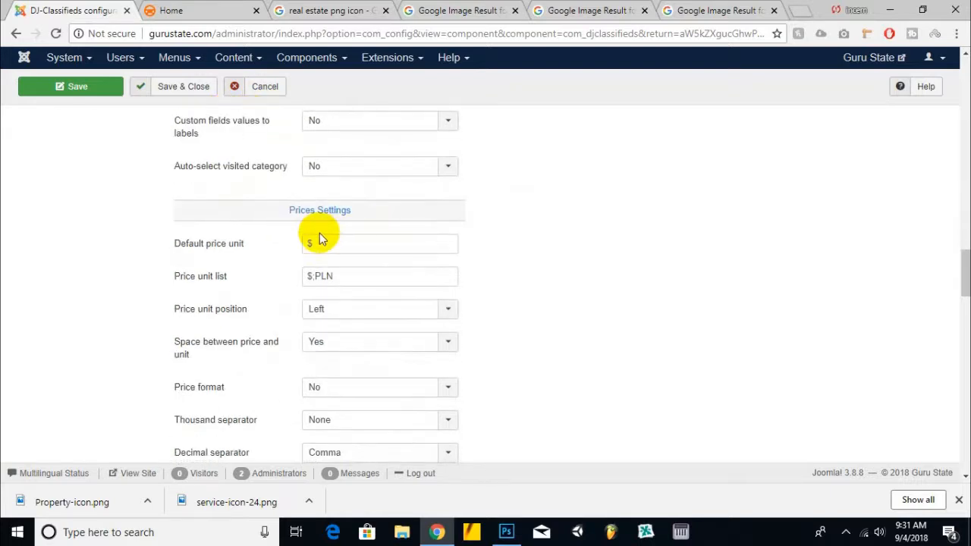
{"action": "left_click", "coordinate": [360, 245]}
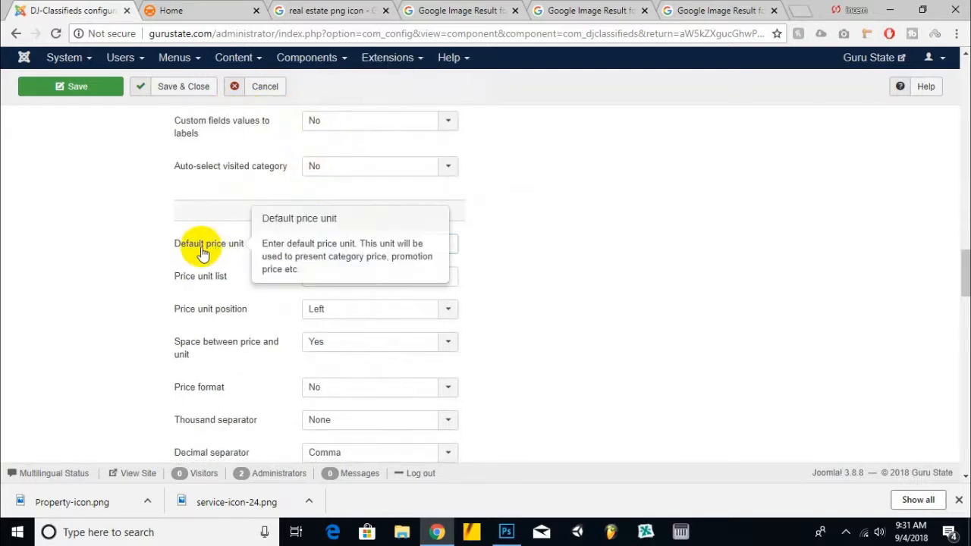
Step: Review the price format and notification settings
{"action": "scroll", "coordinate": [228, 243], "scroll_direction": "down", "scroll_amount": 1}
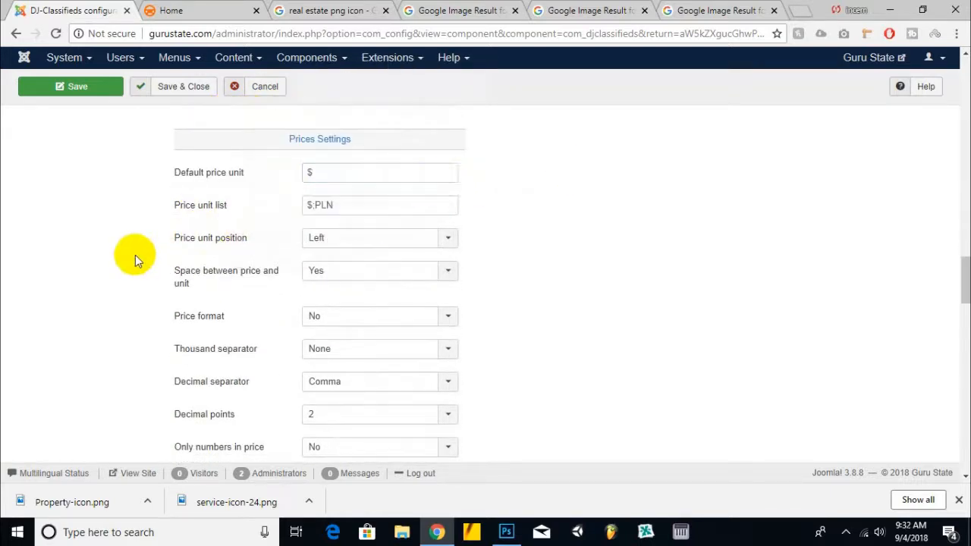
{"action": "scroll", "coordinate": [114, 255], "scroll_direction": "down", "scroll_amount": 1}
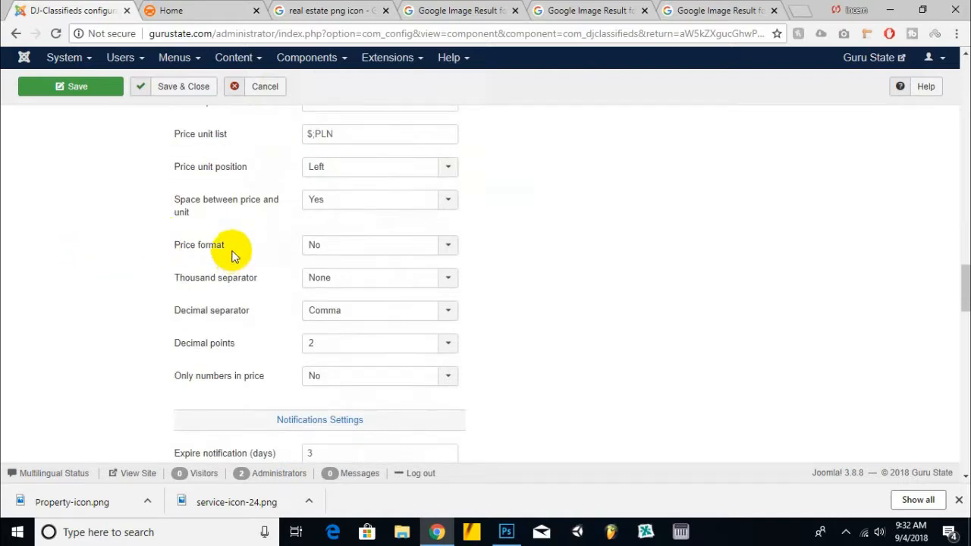
{"action": "left_click", "coordinate": [374, 246]}
{"action": "left_click", "coordinate": [665, 213]}
{"action": "scroll", "coordinate": [144, 283], "scroll_direction": "down", "scroll_amount": 2}
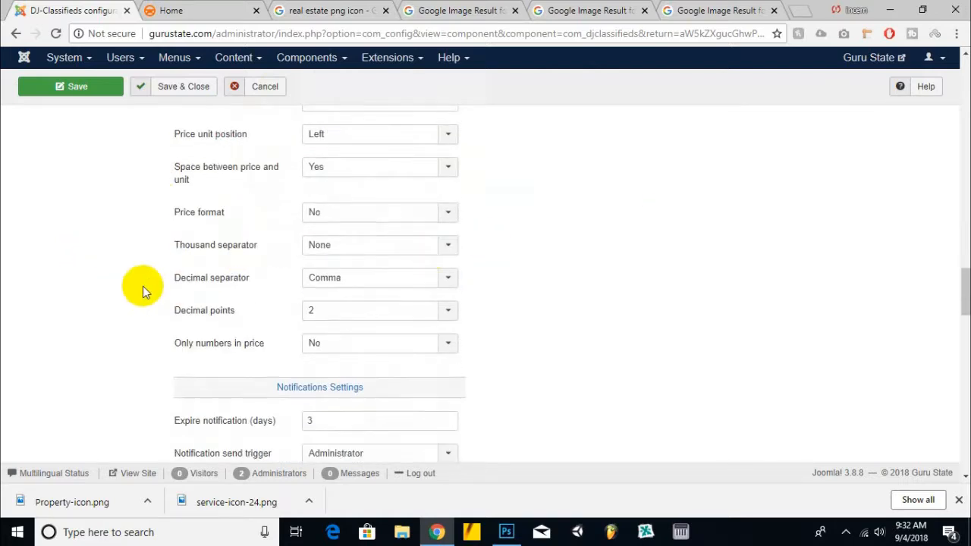
{"action": "scroll", "coordinate": [144, 283], "scroll_direction": "down", "scroll_amount": 1}
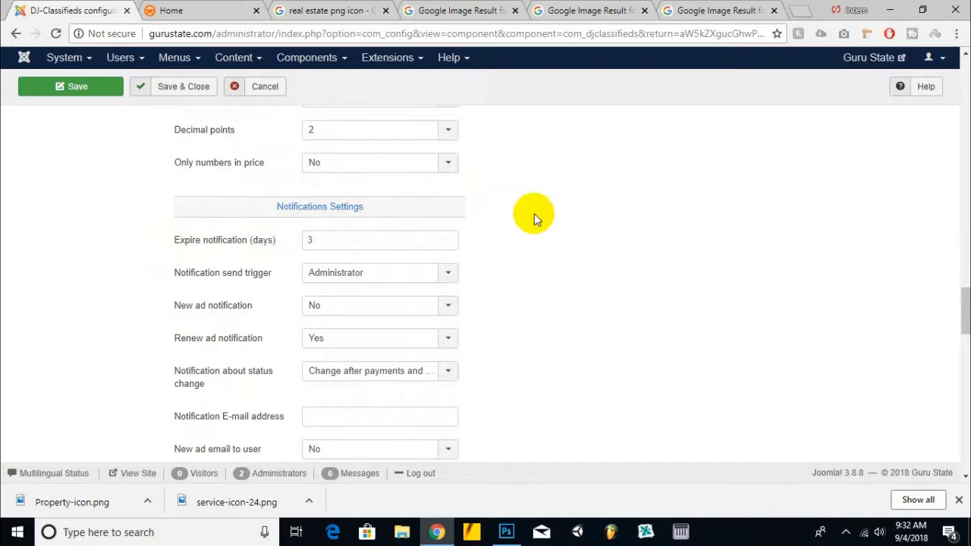
{"action": "scroll", "coordinate": [319, 157], "scroll_direction": "down", "scroll_amount": 1}
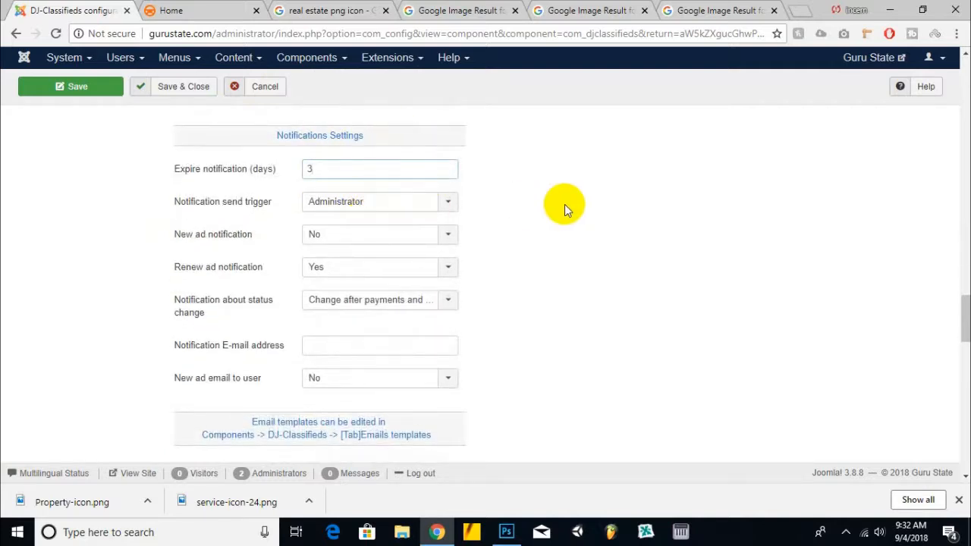
{"action": "scroll", "coordinate": [564, 205], "scroll_direction": "down", "scroll_amount": 1}
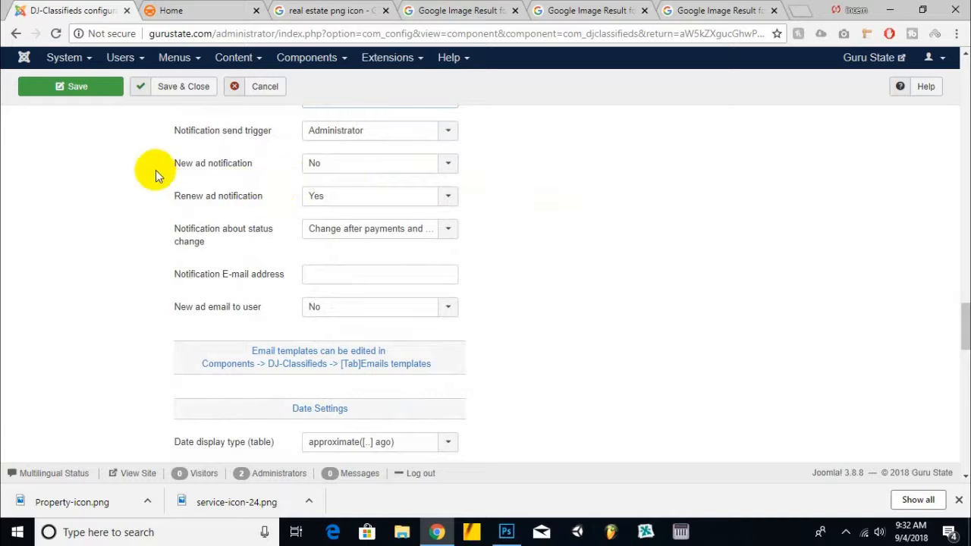
Step: Fill in the notification e-mail address in the notification settings
{"action": "left_click", "coordinate": [360, 166]}
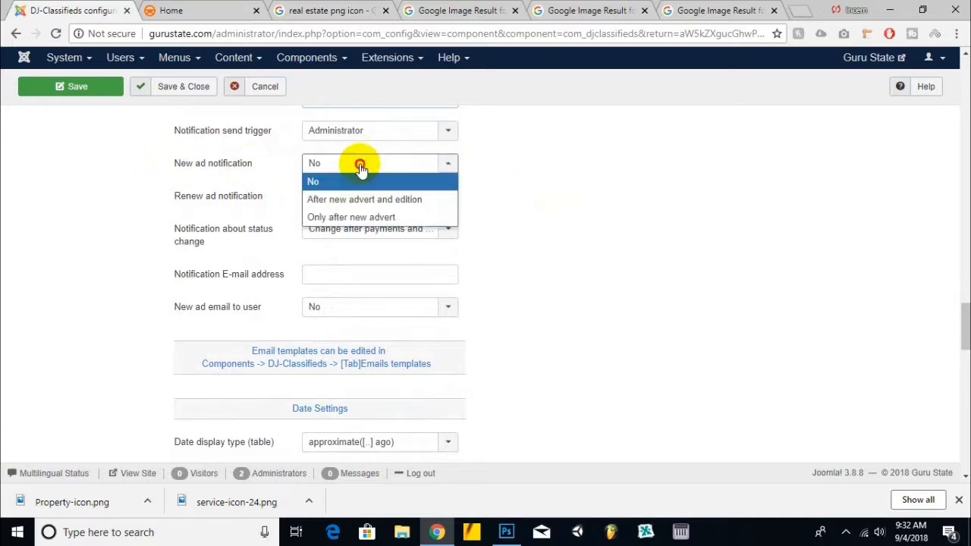
{"action": "left_click", "coordinate": [616, 178]}
{"action": "scroll", "coordinate": [118, 205], "scroll_direction": "down", "scroll_amount": 1}
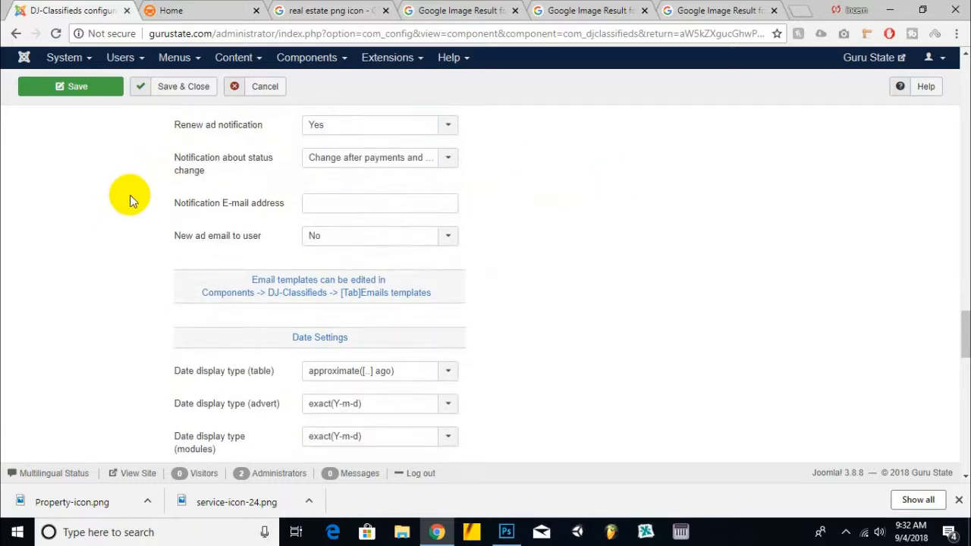
{"action": "left_click", "coordinate": [345, 208]}
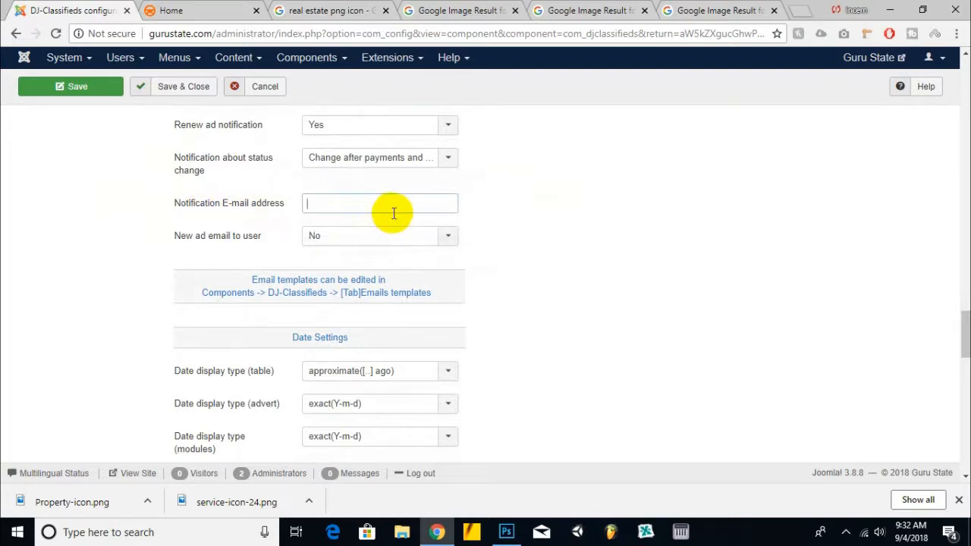
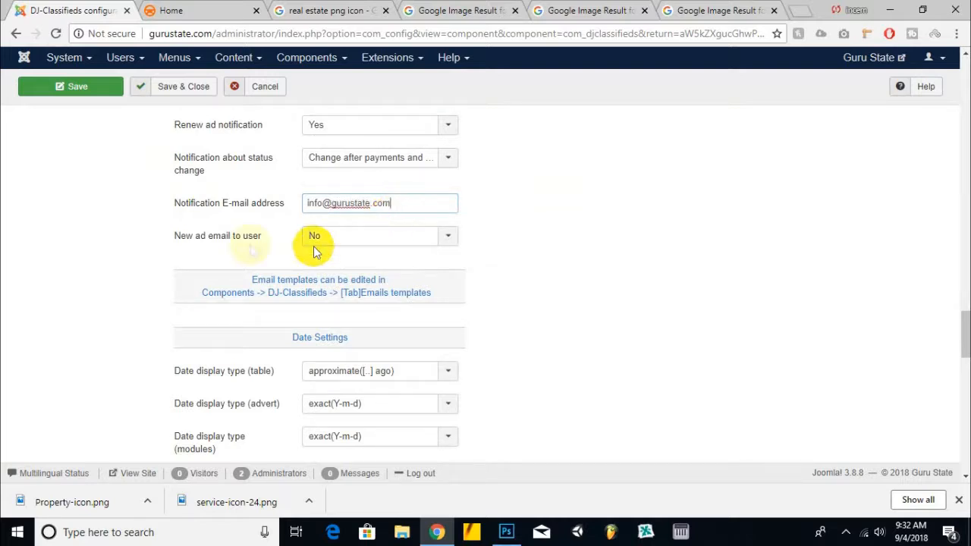
Step: Set New ad email to user to Yes
{"action": "mouse_move", "coordinate": [250, 244]}
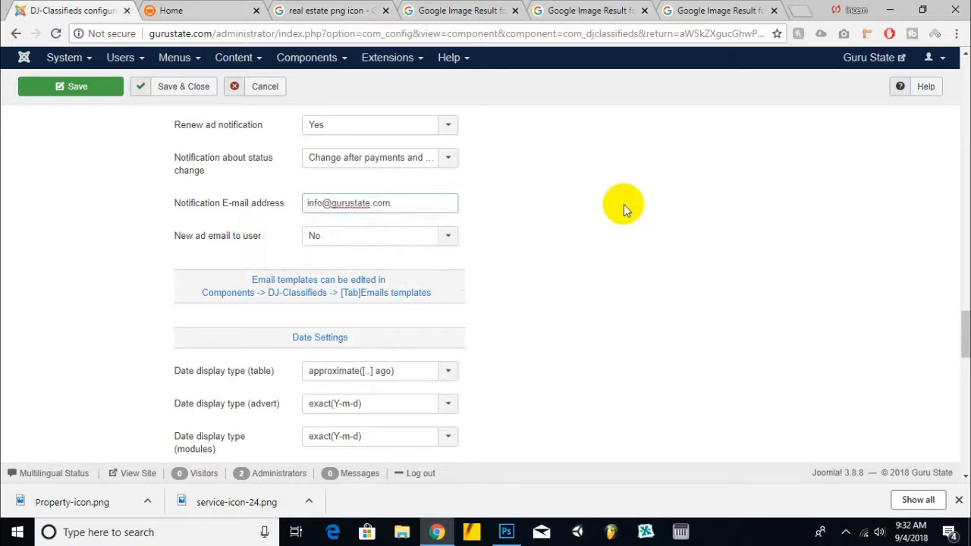
{"action": "left_click", "coordinate": [357, 237]}
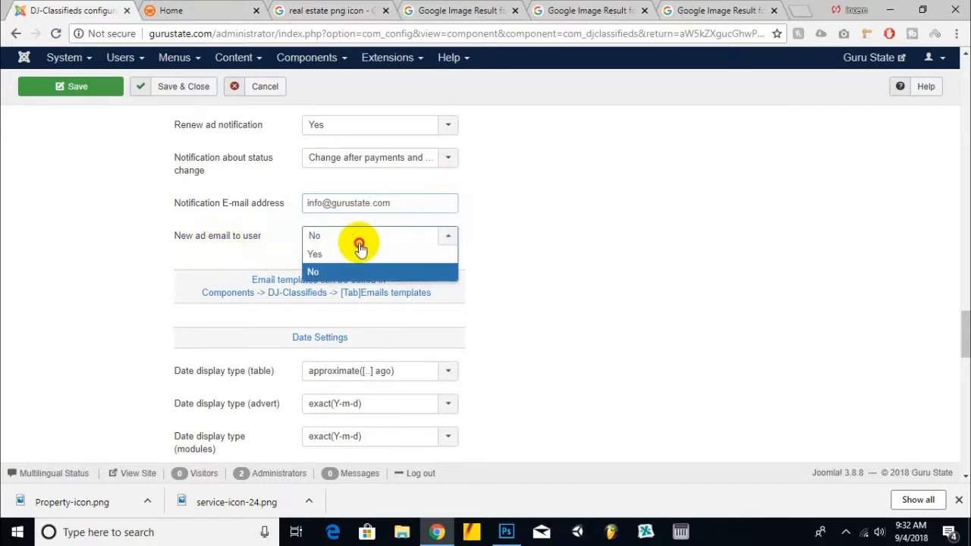
{"action": "left_click", "coordinate": [354, 261]}
{"action": "scroll", "coordinate": [184, 198], "scroll_direction": "down", "scroll_amount": 1}
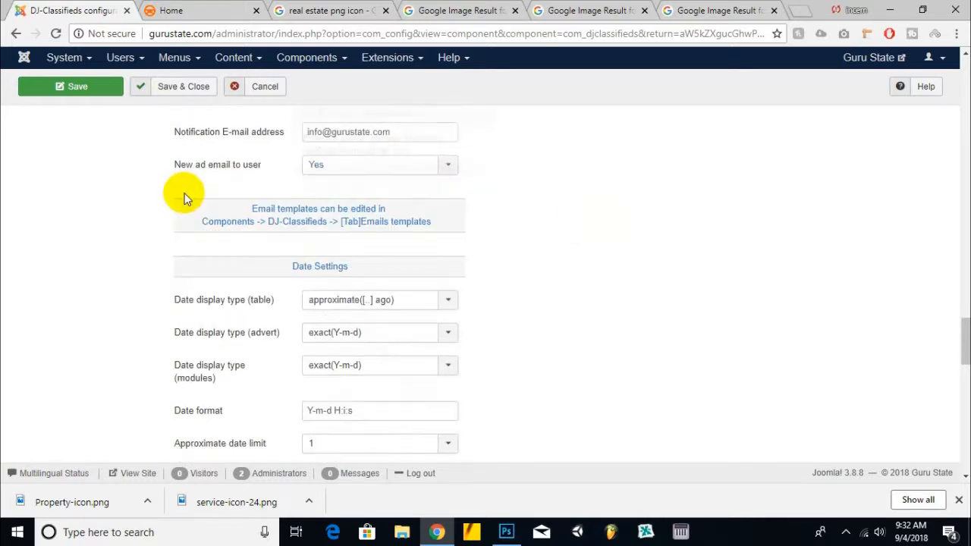
Step: Examine the Google Maps API server and browser key fields in the map and locations settings
{"action": "mouse_move", "coordinate": [227, 176]}
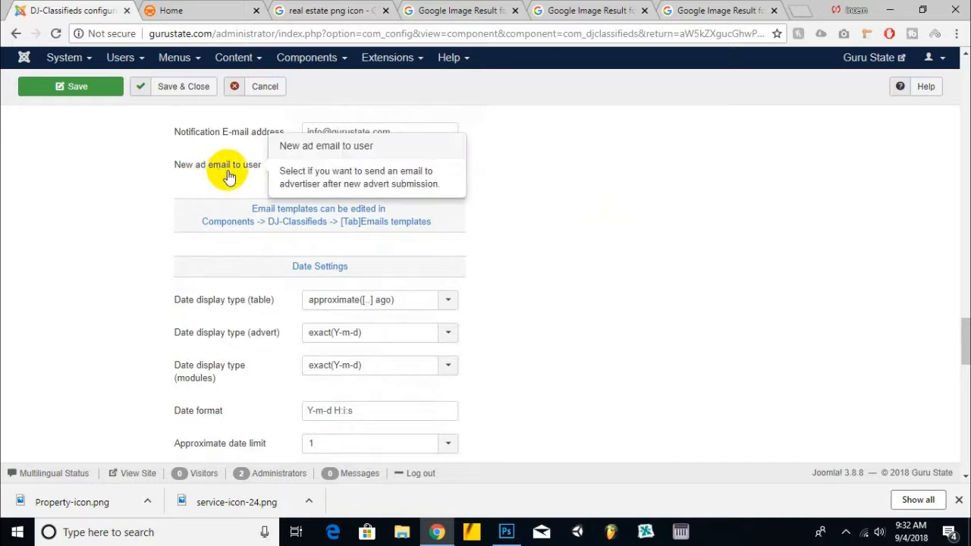
{"action": "scroll", "coordinate": [158, 210], "scroll_direction": "down", "scroll_amount": 4}
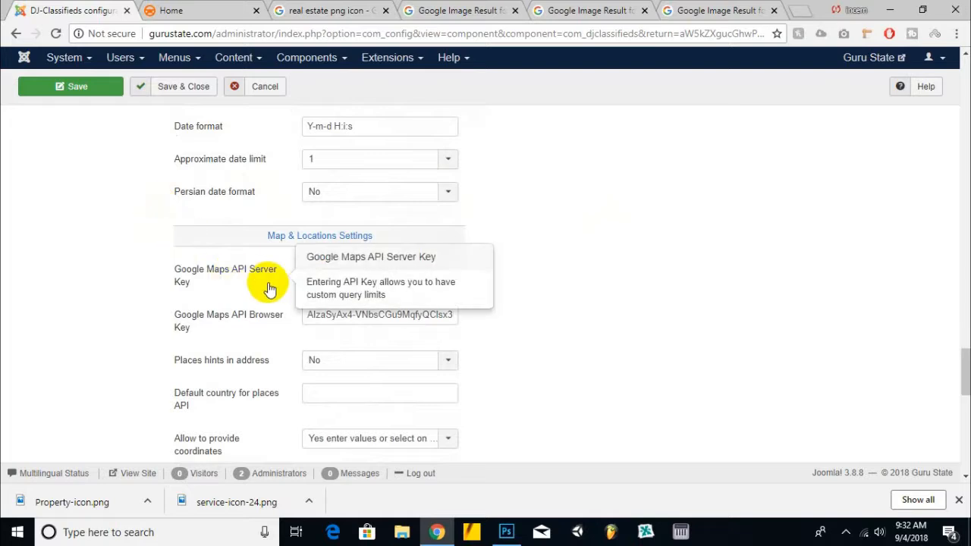
{"action": "left_click", "coordinate": [392, 268]}
{"action": "left_click_drag", "start_coordinate": [310, 269], "coordinate": [509, 278]}
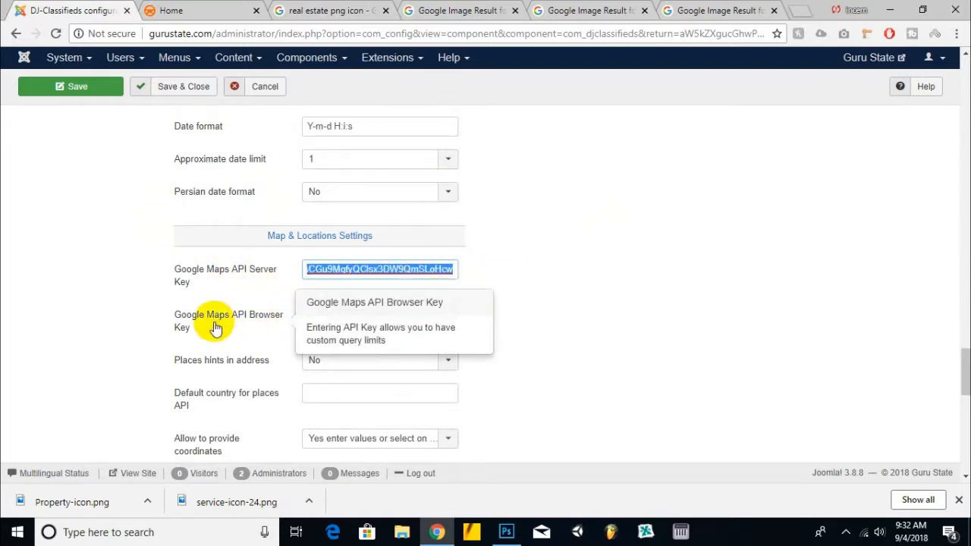
{"action": "left_click_drag", "start_coordinate": [313, 314], "coordinate": [494, 314]}
{"action": "left_click", "coordinate": [494, 315]}
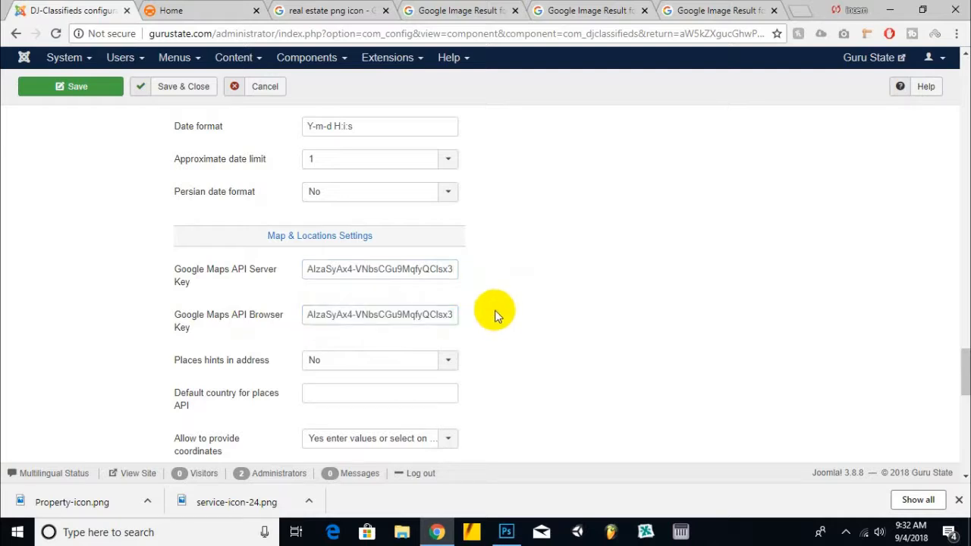
{"action": "scroll", "coordinate": [131, 253], "scroll_direction": "down", "scroll_amount": 2}
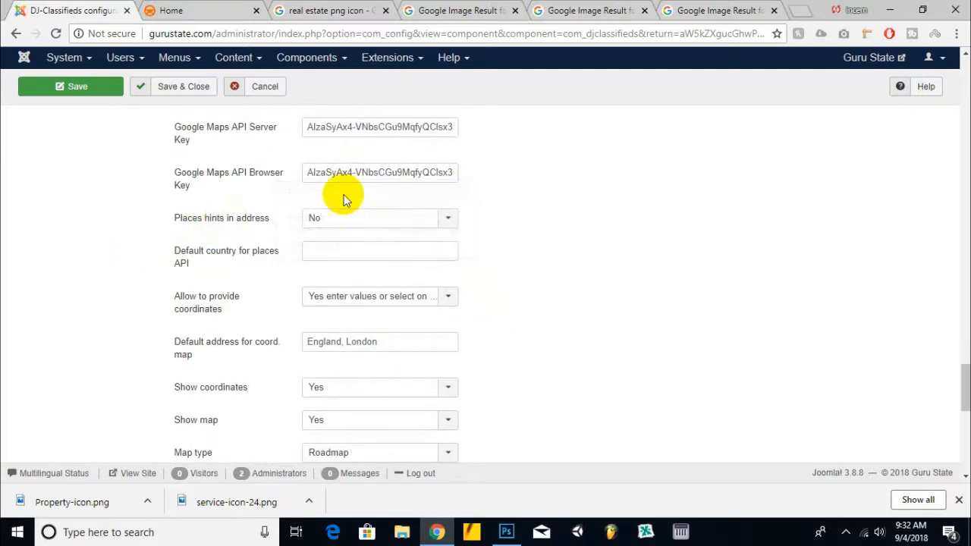
{"action": "left_click", "coordinate": [317, 127]}
{"action": "left_click_drag", "start_coordinate": [309, 127], "coordinate": [455, 134]}
{"action": "left_click", "coordinate": [440, 158]}
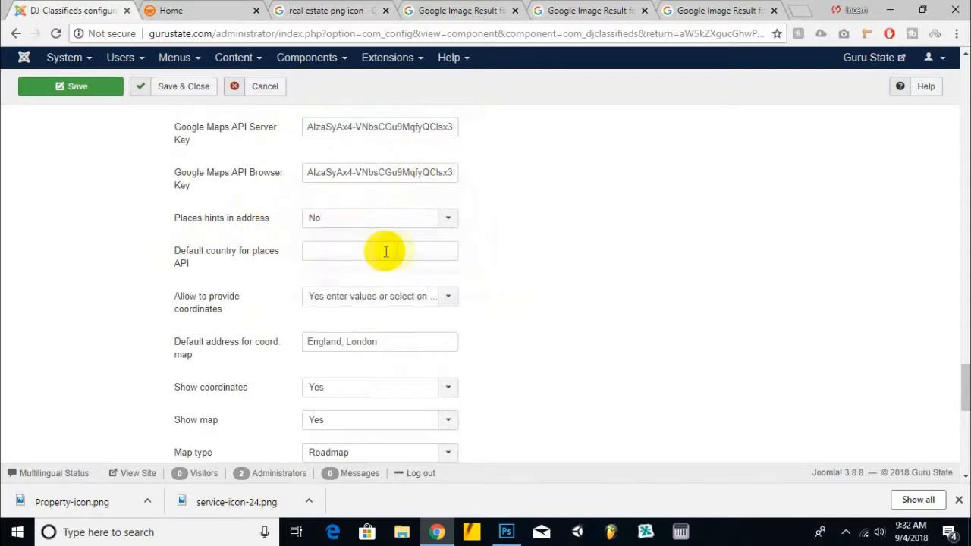
Step: Set the default country for places API to pakistan and choose Yes enter values or select on map for coordinates
{"action": "mouse_move", "coordinate": [207, 271]}
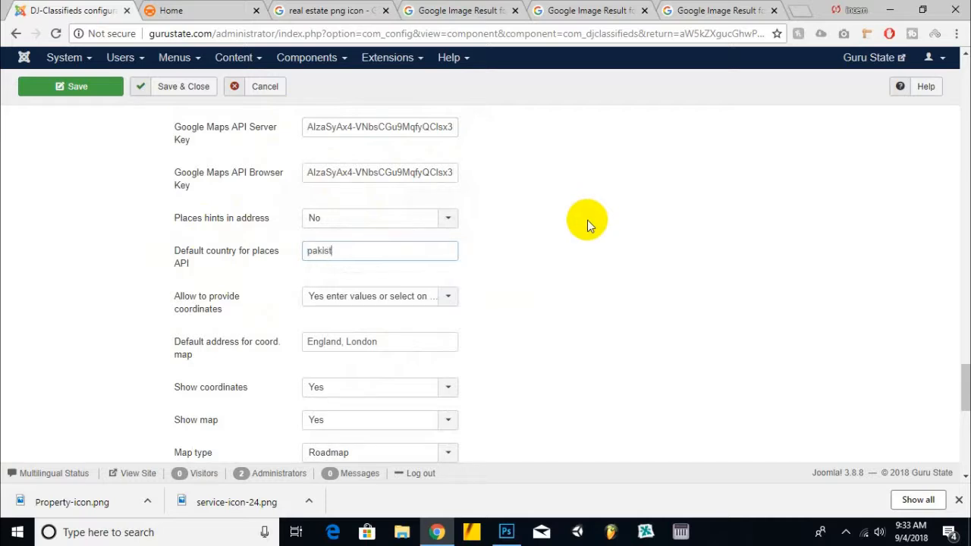
{"action": "right_click", "coordinate": [247, 298]}
{"action": "left_click", "coordinate": [75, 280]}
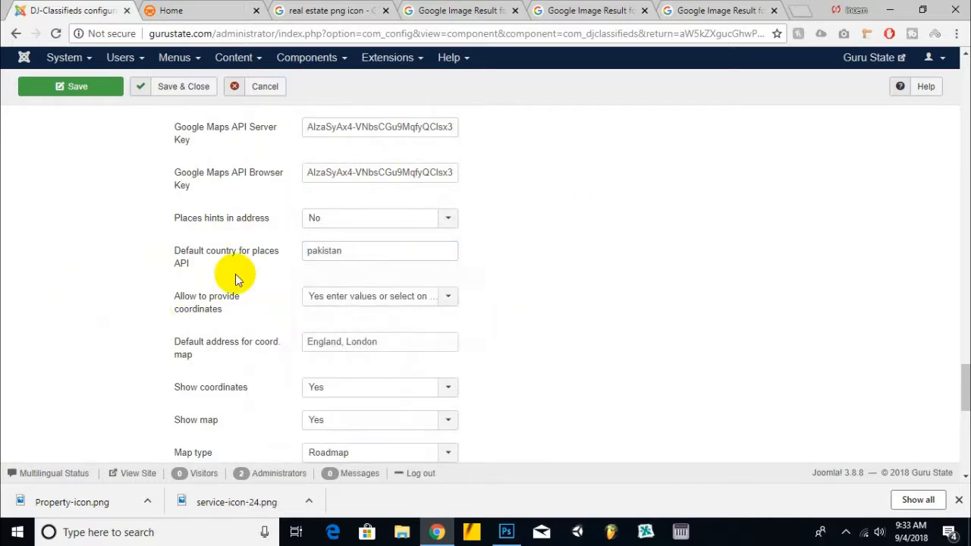
{"action": "scroll", "coordinate": [160, 298], "scroll_direction": "down", "scroll_amount": 1}
{"action": "left_click", "coordinate": [408, 228]}
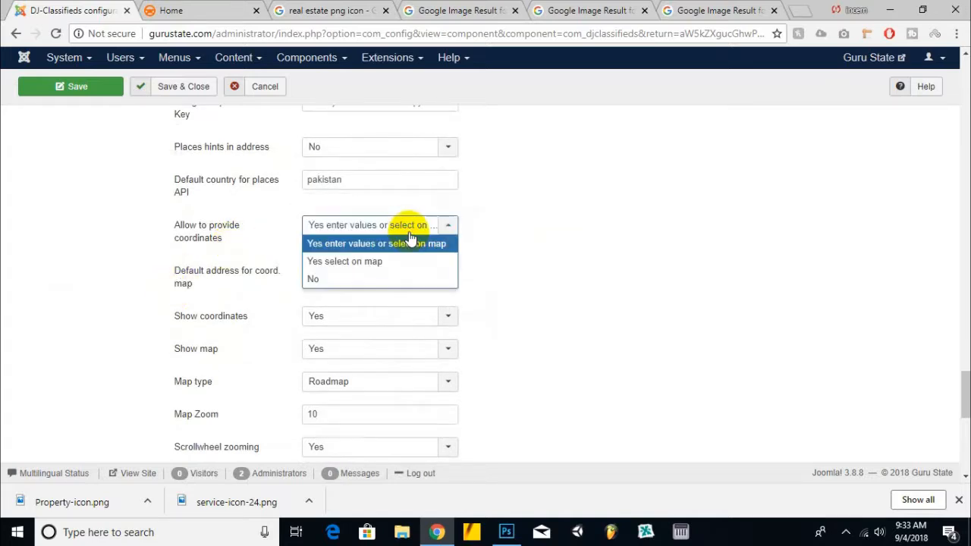
{"action": "left_click", "coordinate": [361, 247]}
Step: Set the default address for the coordinates map to islamabad, pakistan
{"action": "scroll", "coordinate": [475, 268], "scroll_direction": "down", "scroll_amount": 1}
{"action": "mouse_move", "coordinate": [199, 210]}
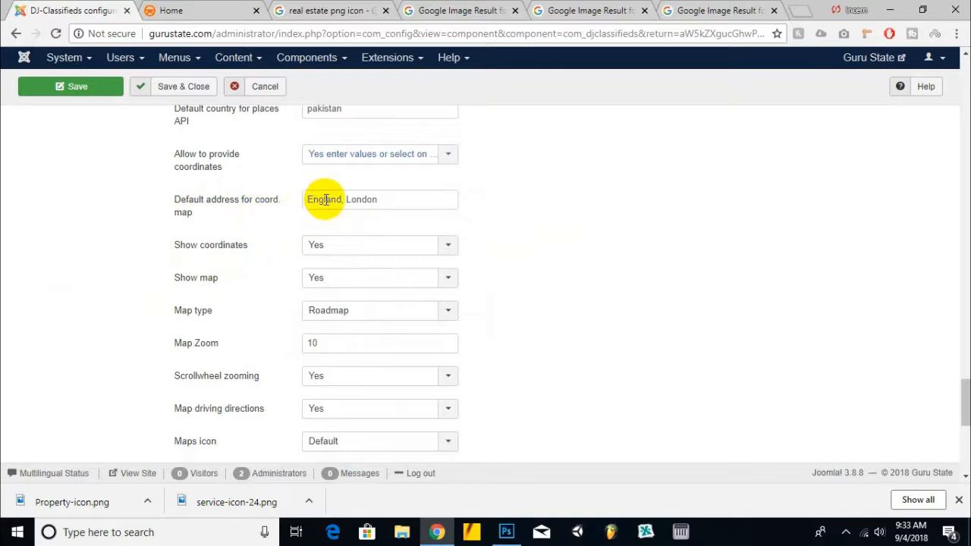
{"action": "mouse_move", "coordinate": [232, 218]}
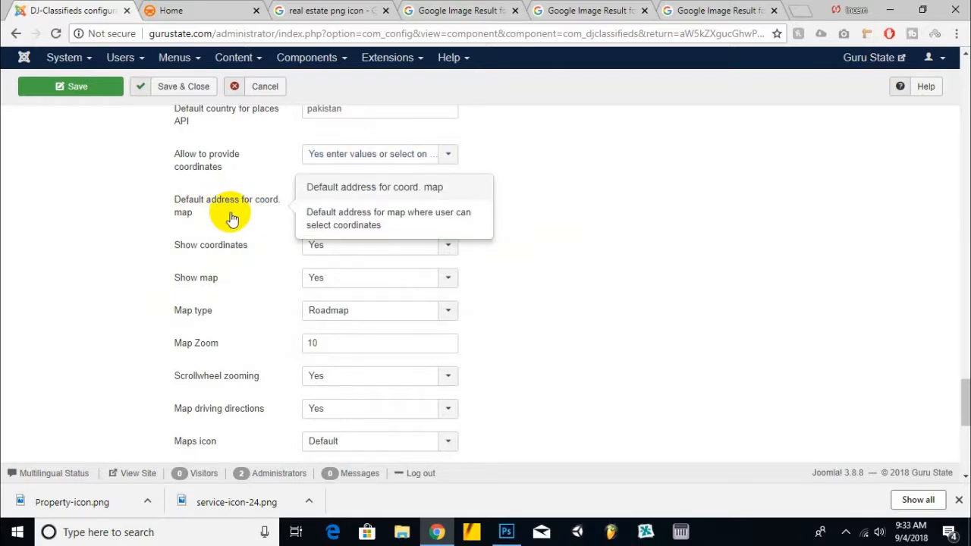
{"action": "double_click", "coordinate": [361, 200]}
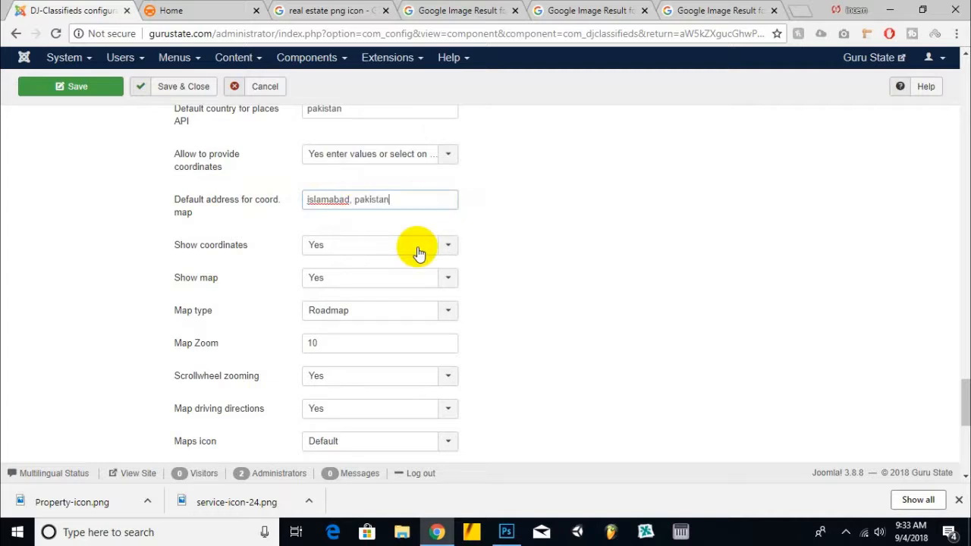
{"action": "scroll", "coordinate": [406, 223], "scroll_direction": "down", "scroll_amount": 1}
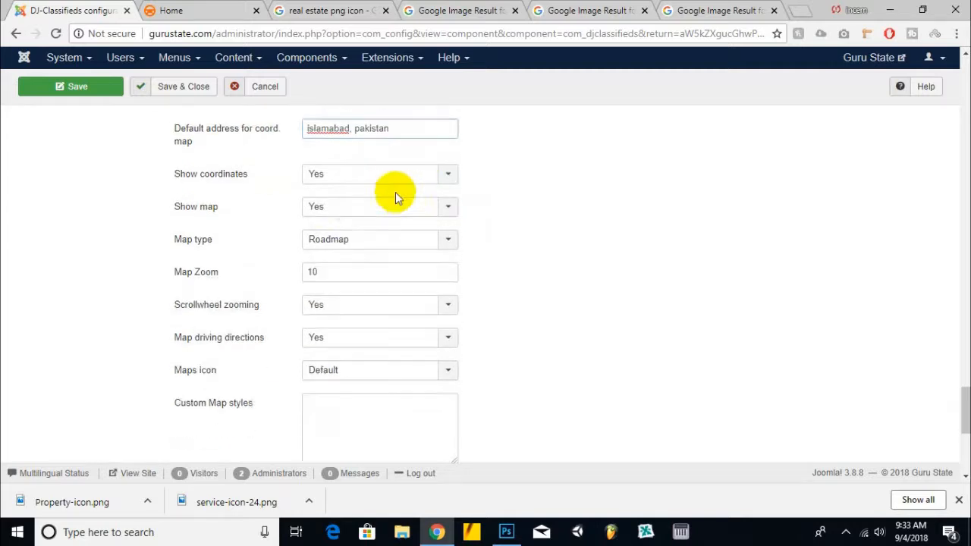
Step: Review the show coordinates, map and description characters payment options
{"action": "left_click", "coordinate": [341, 176]}
{"action": "left_click", "coordinate": [583, 157]}
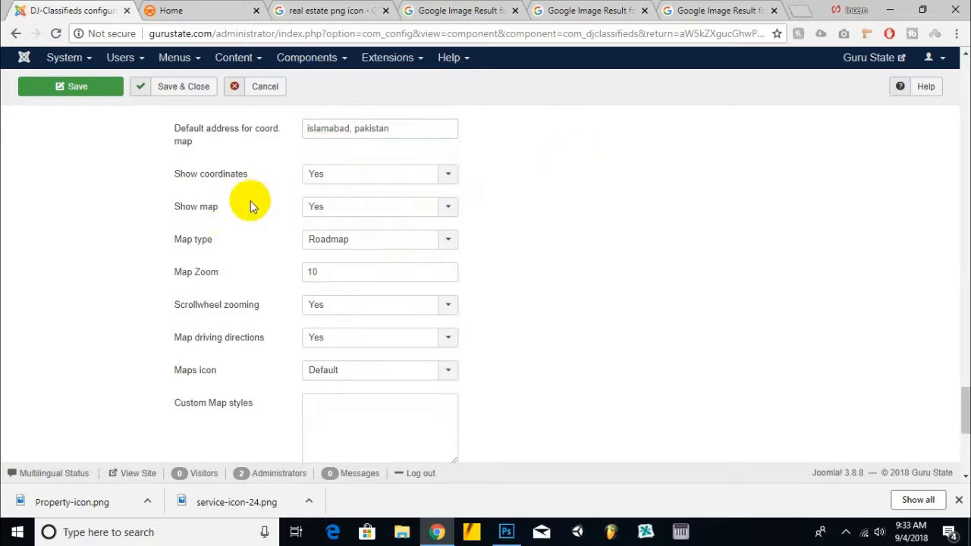
{"action": "scroll", "coordinate": [255, 199], "scroll_direction": "down", "scroll_amount": 1}
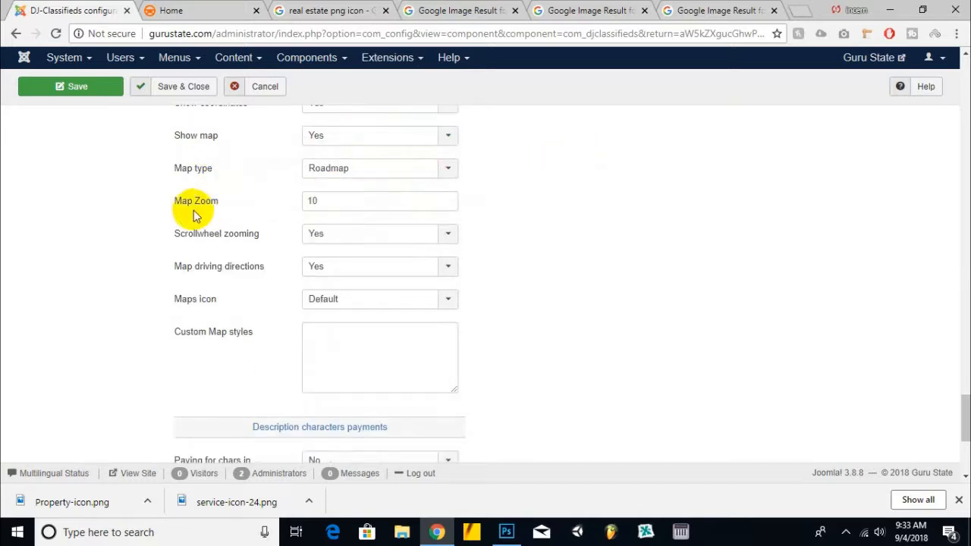
{"action": "scroll", "coordinate": [228, 201], "scroll_direction": "down", "scroll_amount": 2}
{"action": "scroll", "coordinate": [328, 235], "scroll_direction": "down", "scroll_amount": 2}
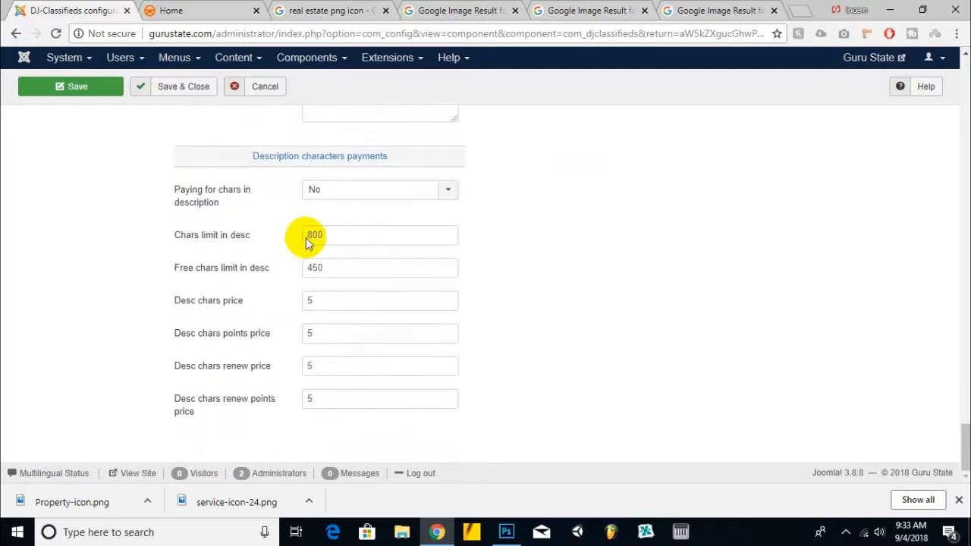
{"action": "mouse_move", "coordinate": [229, 207]}
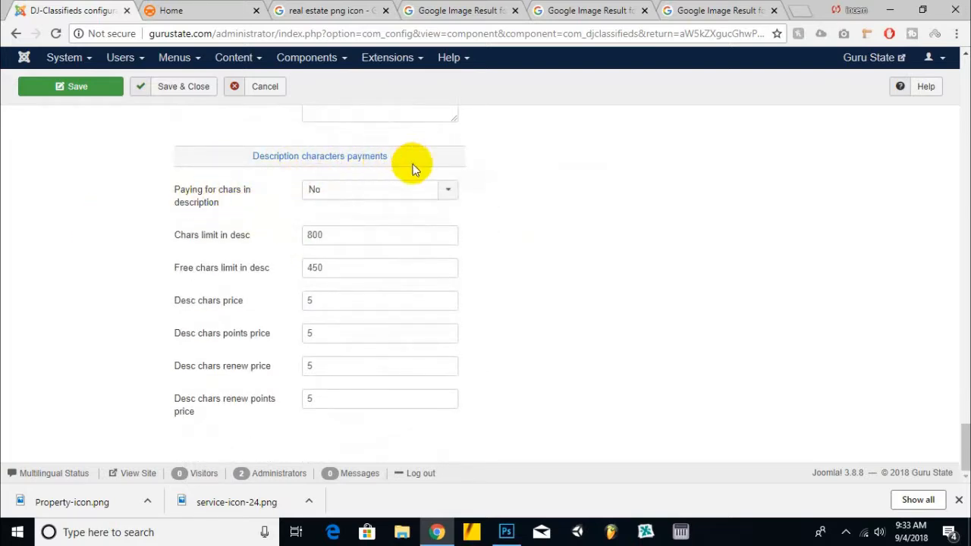
{"action": "left_click", "coordinate": [353, 189]}
{"action": "left_click", "coordinate": [353, 189]}
{"action": "mouse_move", "coordinate": [290, 202]}
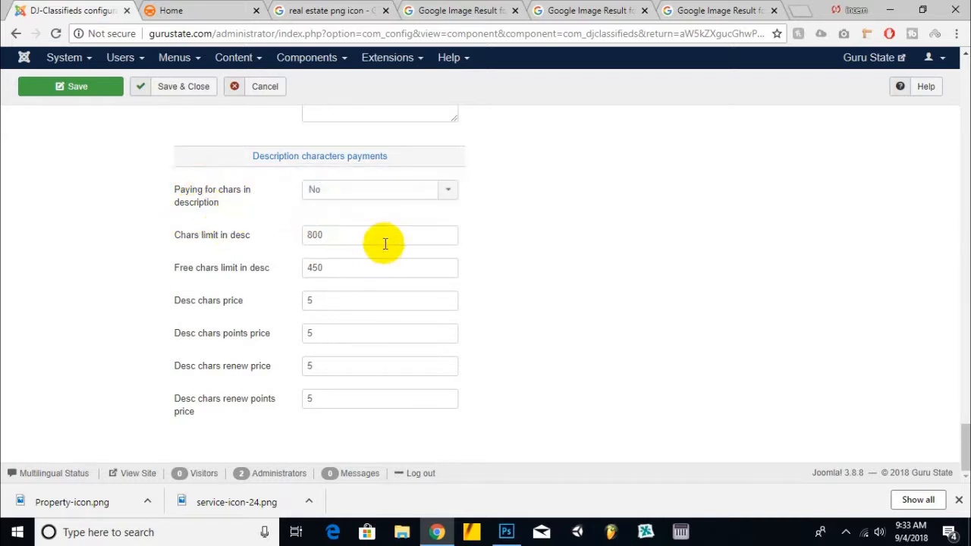
{"action": "left_click", "coordinate": [349, 189]}
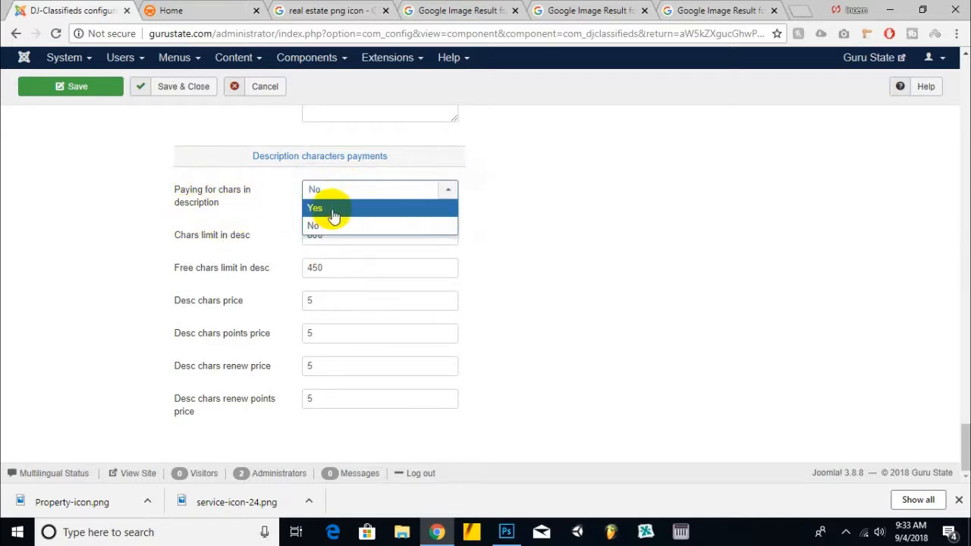
{"action": "left_click", "coordinate": [105, 210]}
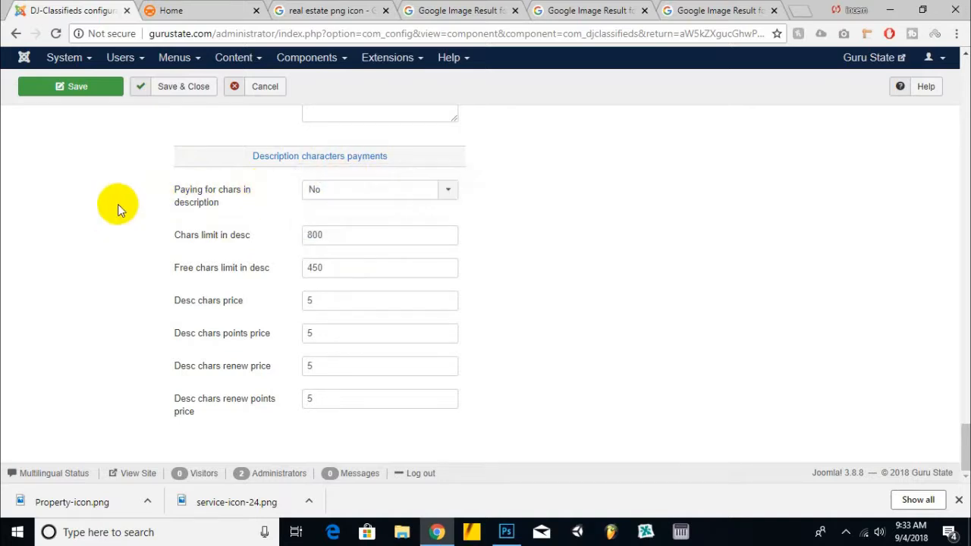
{"action": "scroll", "coordinate": [450, 376], "scroll_direction": "up", "scroll_amount": 20}
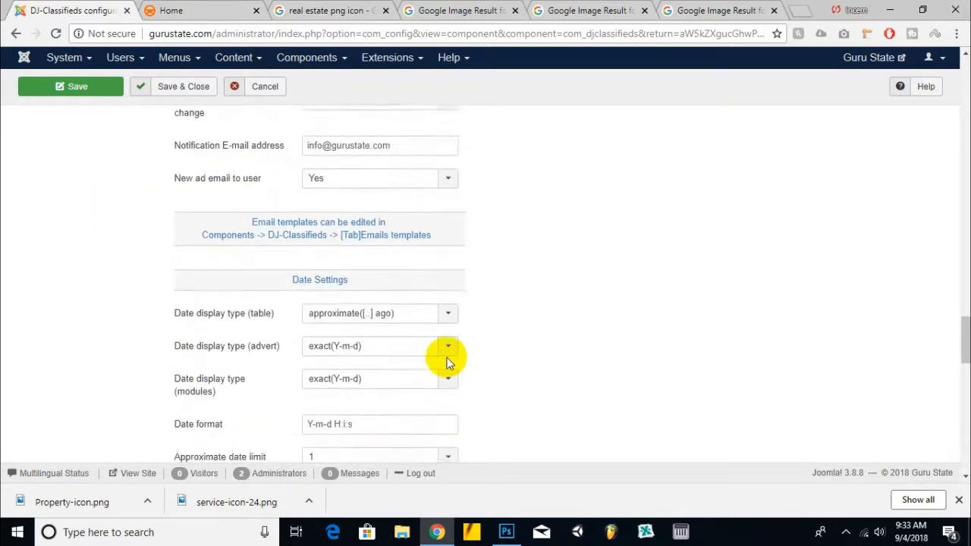
{"action": "scroll", "coordinate": [444, 363], "scroll_direction": "up", "scroll_amount": 10}
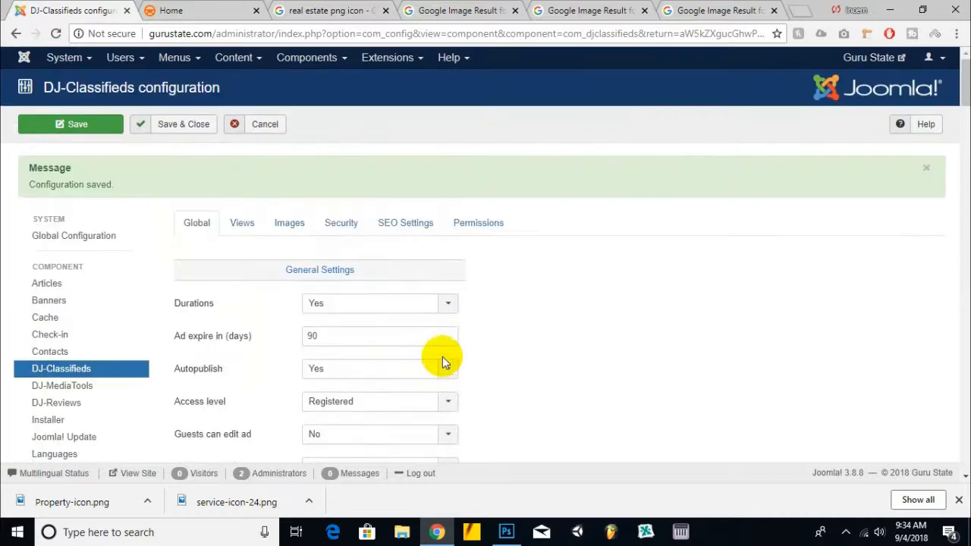
Step: Save the configuration and open the Views settings
{"action": "left_click", "coordinate": [97, 124]}
{"action": "scroll", "coordinate": [293, 191], "scroll_direction": "down", "scroll_amount": 1}
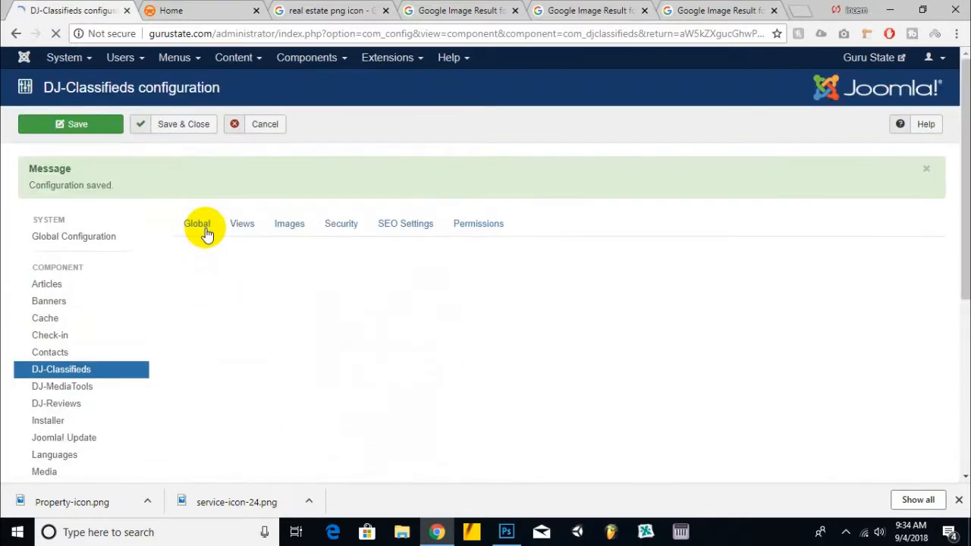
{"action": "left_click", "coordinate": [241, 228]}
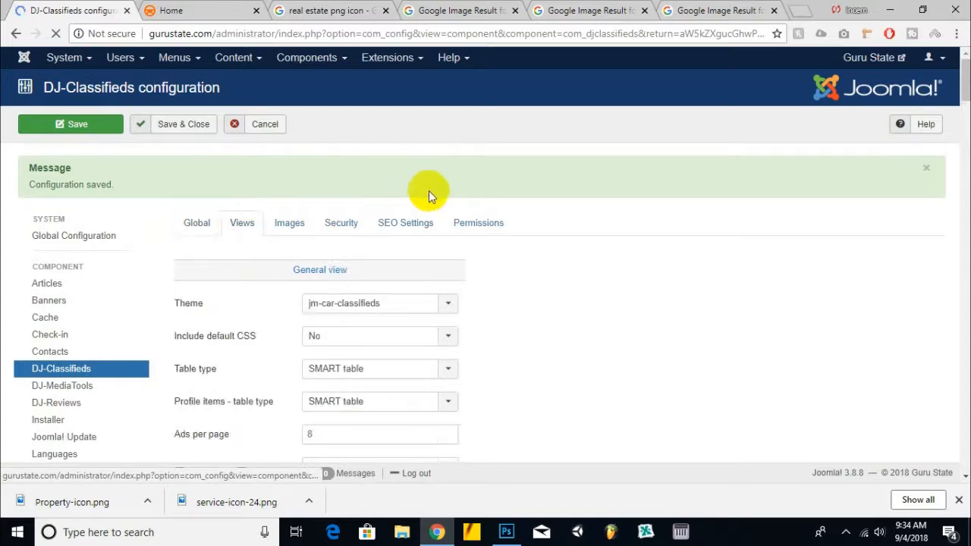
{"action": "scroll", "coordinate": [423, 178], "scroll_direction": "down", "scroll_amount": 2}
{"action": "scroll", "coordinate": [256, 211], "scroll_direction": "up", "scroll_amount": 2}
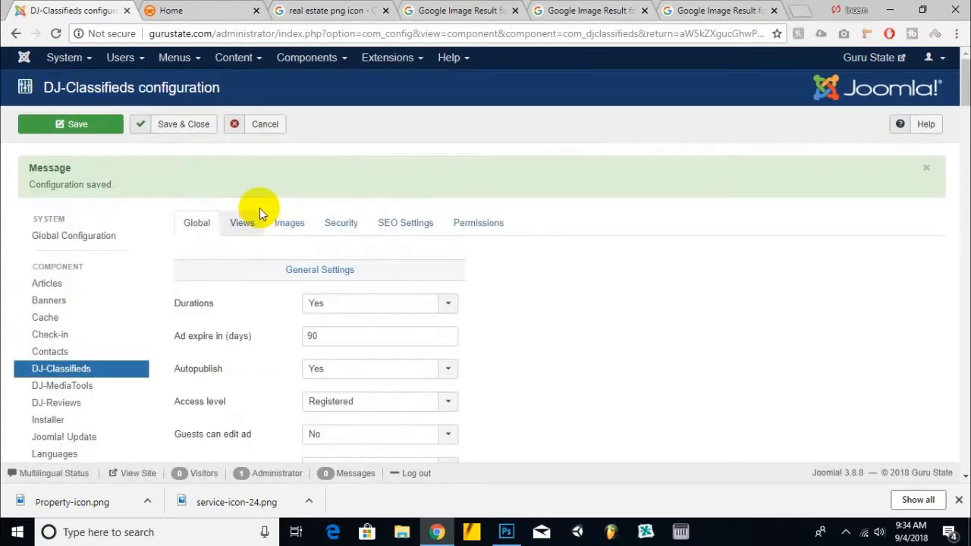
{"action": "left_click", "coordinate": [242, 225]}
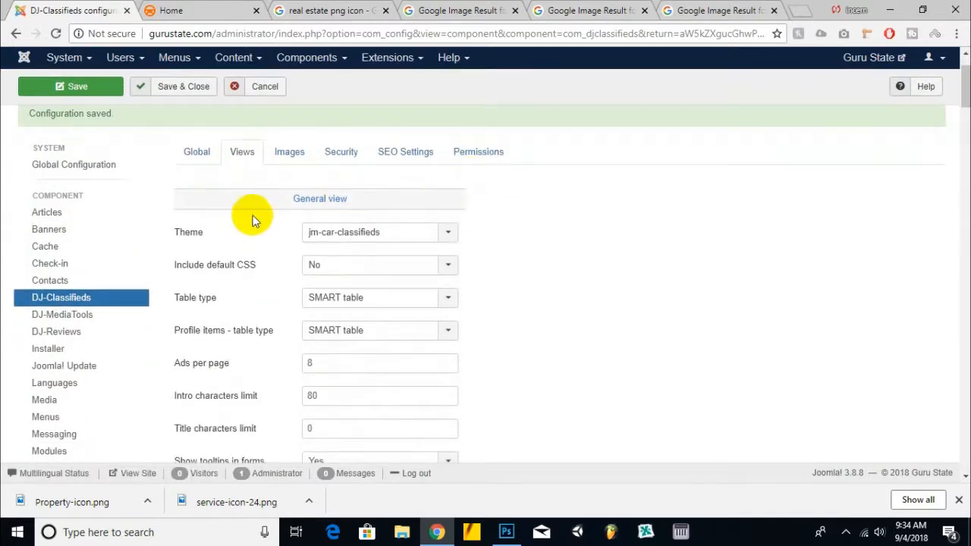
Step: Check the theme and table type options in the general view settings
{"action": "left_click", "coordinate": [365, 232]}
{"action": "left_click", "coordinate": [397, 287]}
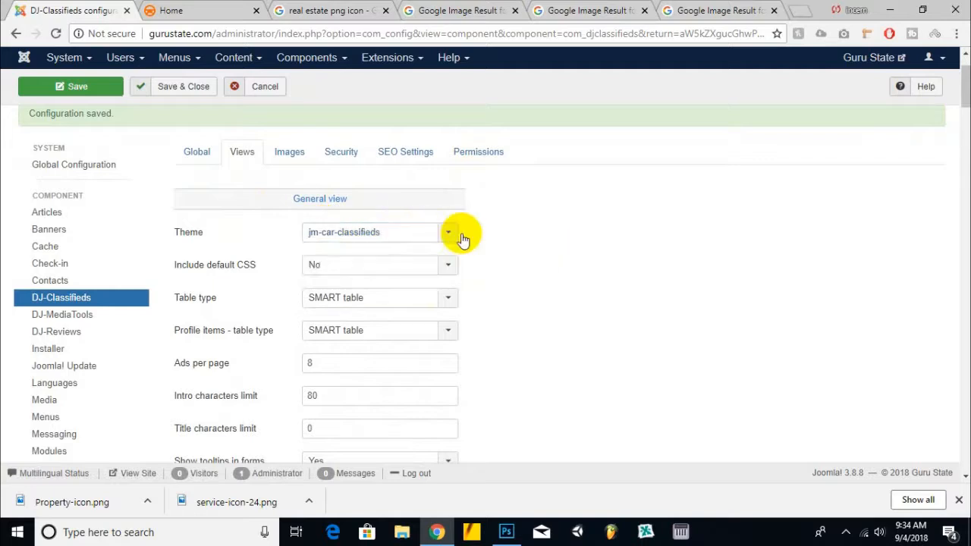
{"action": "scroll", "coordinate": [243, 202], "scroll_direction": "down", "scroll_amount": 1}
{"action": "scroll", "coordinate": [121, 234], "scroll_direction": "down", "scroll_amount": 2}
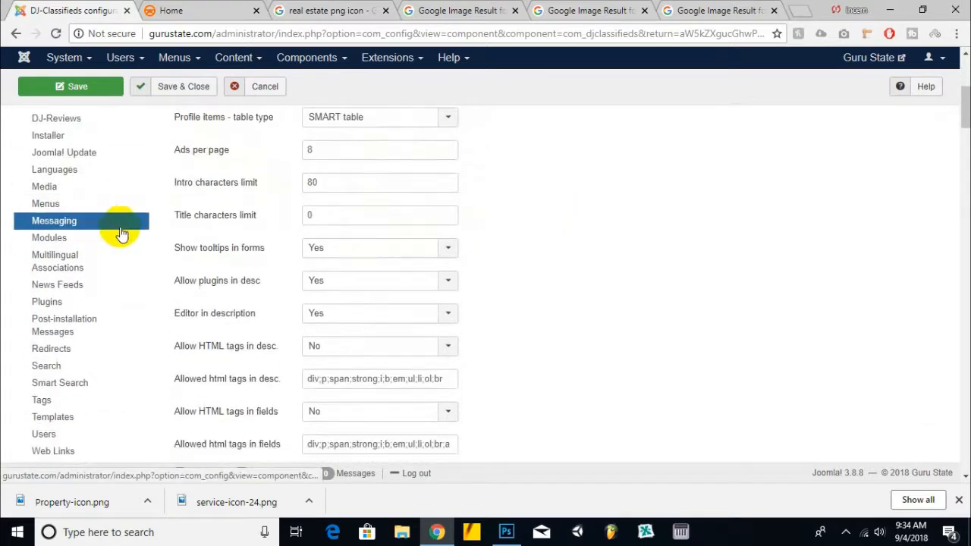
{"action": "scroll", "coordinate": [124, 227], "scroll_direction": "up", "scroll_amount": 1}
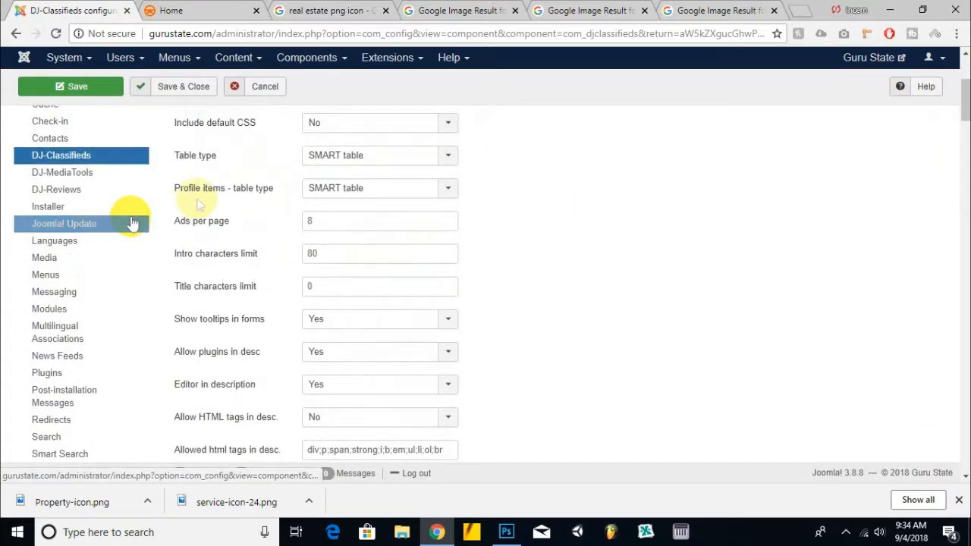
{"action": "left_click", "coordinate": [400, 157]}
{"action": "left_click", "coordinate": [575, 156]}
Step: Examine the advert view and comments settings
{"action": "scroll", "coordinate": [339, 198], "scroll_direction": "down", "scroll_amount": 4}
{"action": "scroll", "coordinate": [286, 253], "scroll_direction": "down", "scroll_amount": 1}
{"action": "scroll", "coordinate": [280, 249], "scroll_direction": "down", "scroll_amount": 4}
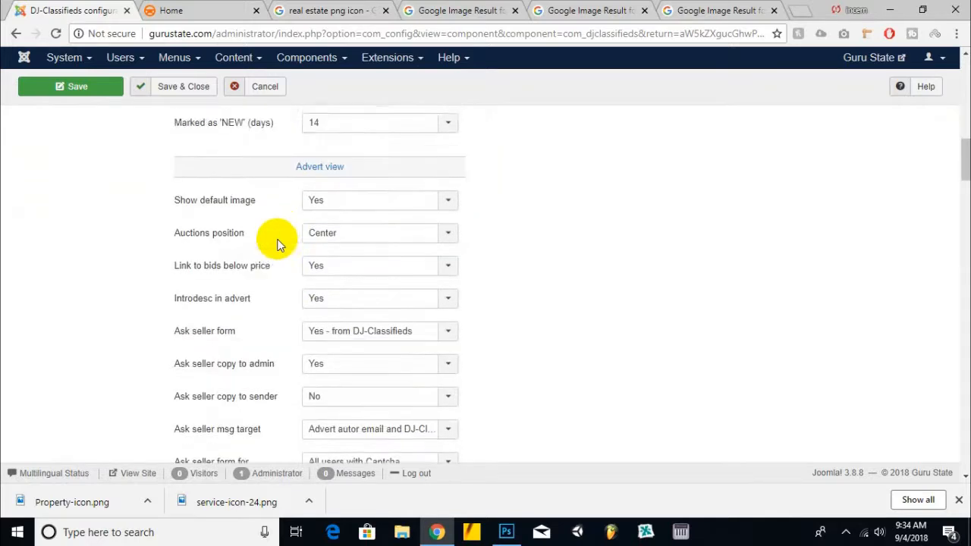
{"action": "scroll", "coordinate": [277, 241], "scroll_direction": "down", "scroll_amount": 10}
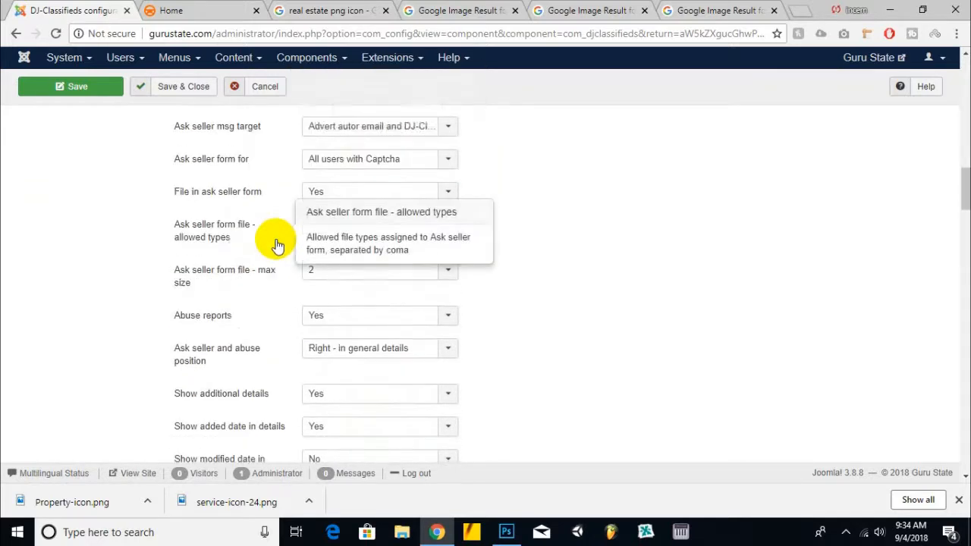
{"action": "scroll", "coordinate": [275, 243], "scroll_direction": "down", "scroll_amount": 3}
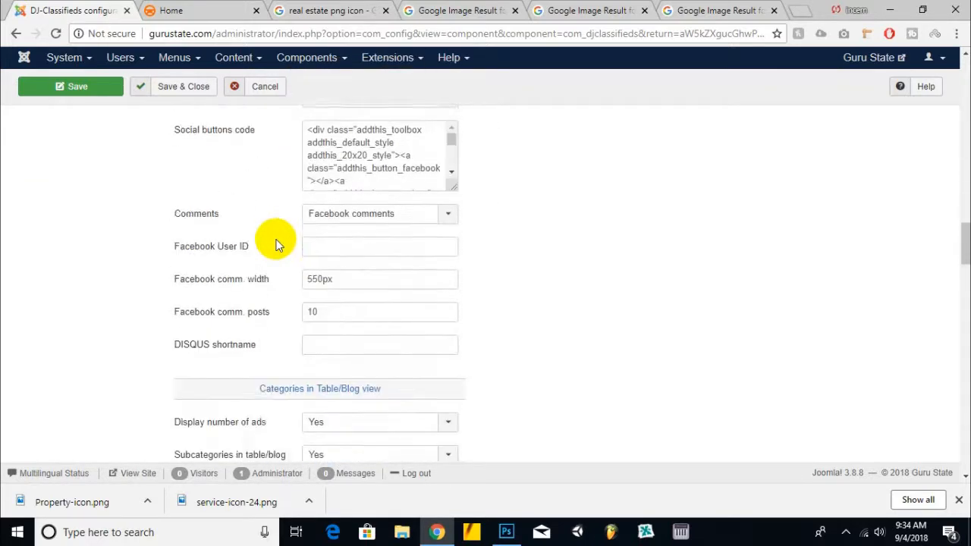
Step: Scroll through the remaining Views settings for category table/blog, region tree and profile options
{"action": "scroll", "coordinate": [276, 243], "scroll_direction": "down", "scroll_amount": 12}
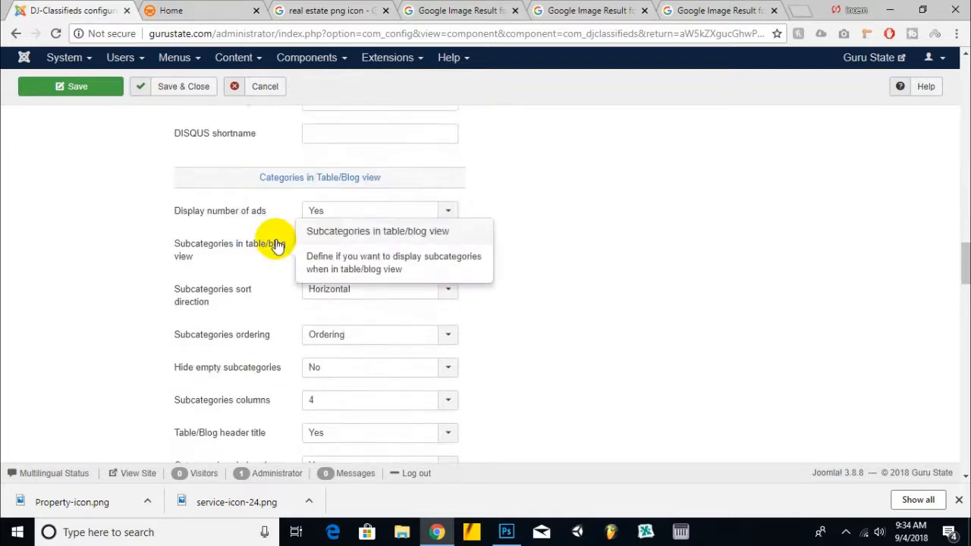
{"action": "scroll", "coordinate": [276, 243], "scroll_direction": "down", "scroll_amount": 12}
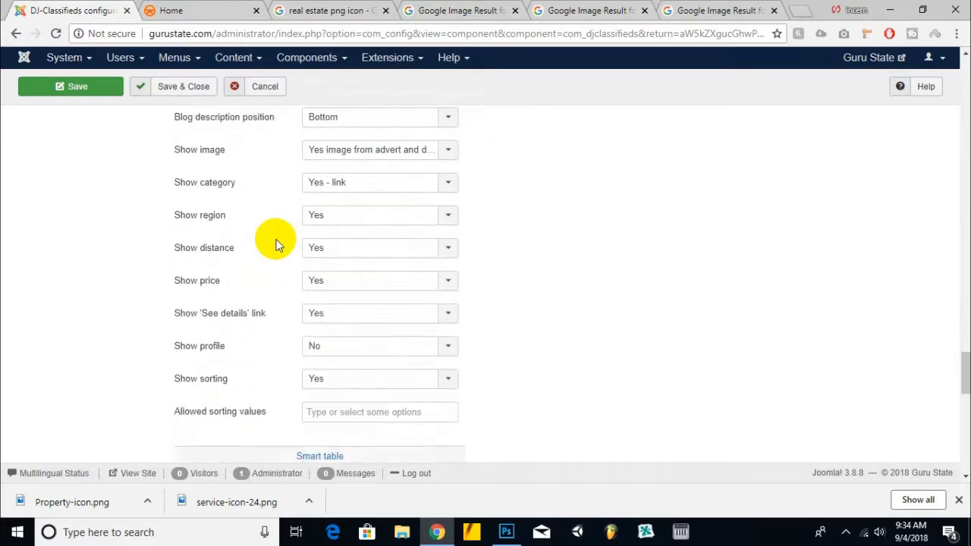
{"action": "scroll", "coordinate": [276, 243], "scroll_direction": "down", "scroll_amount": 8}
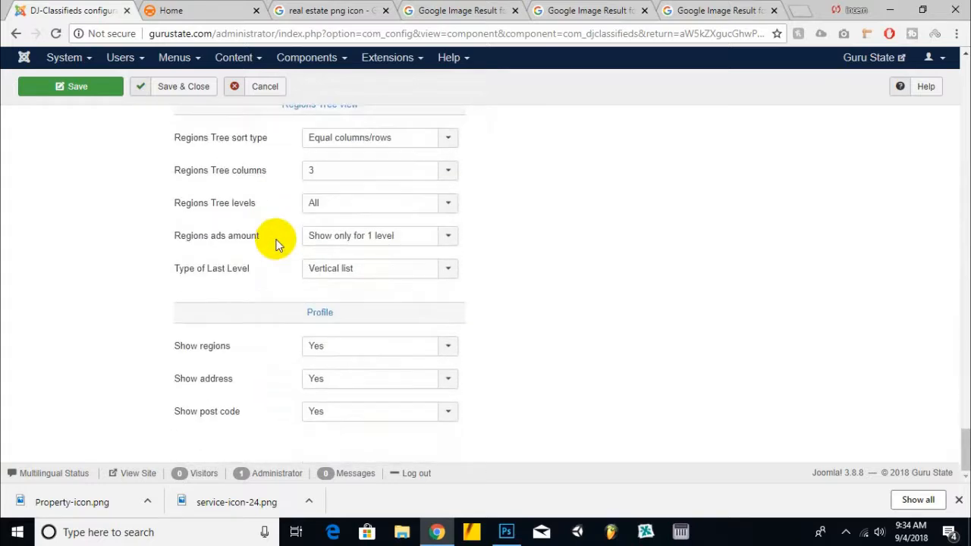
{"action": "scroll", "coordinate": [873, 379], "scroll_direction": "up", "scroll_amount": 6}
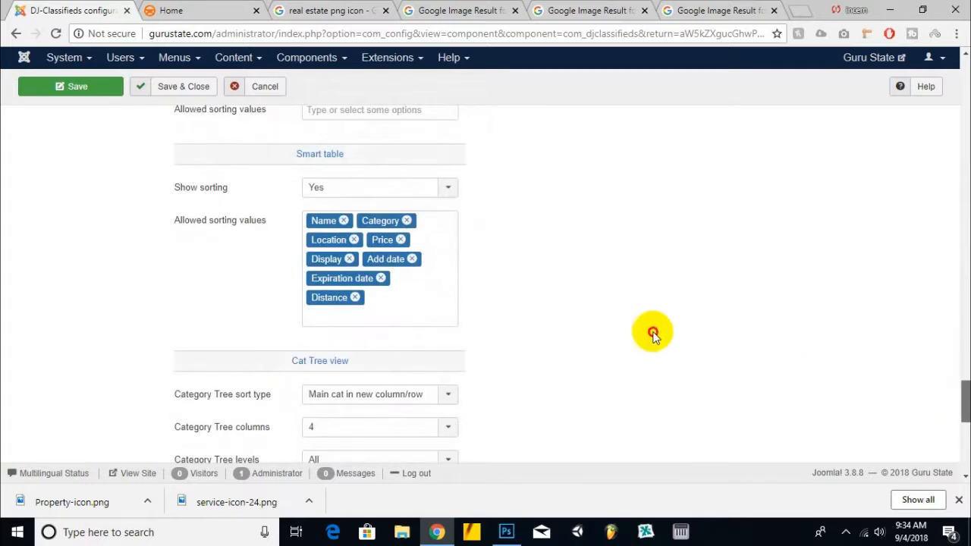
{"action": "scroll", "coordinate": [810, 182], "scroll_direction": "up", "scroll_amount": 10}
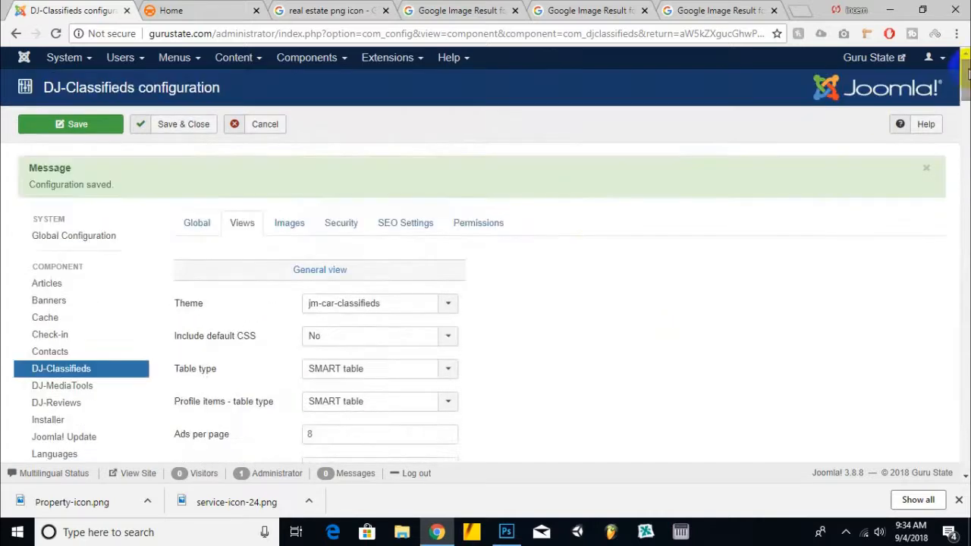
Step: Open the Images settings and inspect the adverts, profiles and categories image path fields
{"action": "left_click", "coordinate": [290, 221]}
{"action": "scroll", "coordinate": [588, 275], "scroll_direction": "down", "scroll_amount": 7}
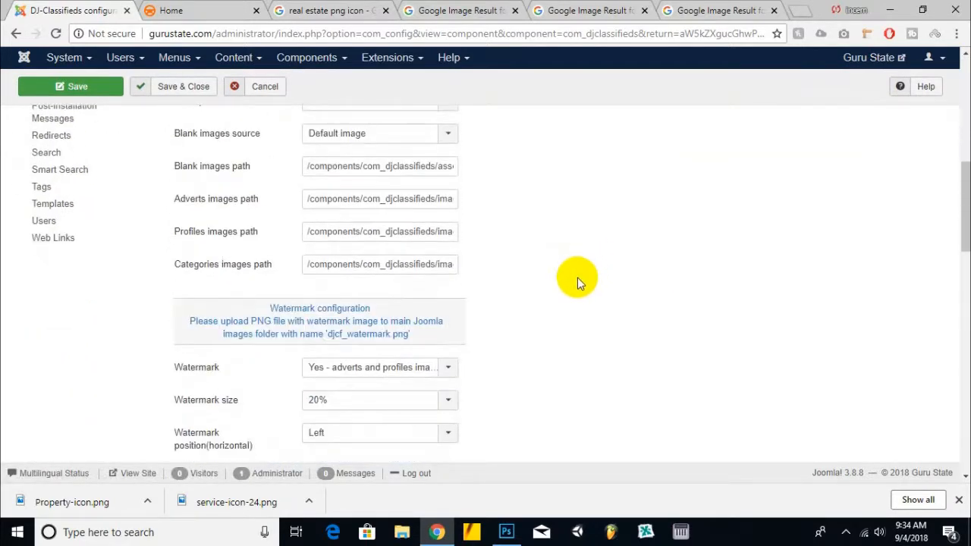
{"action": "scroll", "coordinate": [502, 266], "scroll_direction": "up", "scroll_amount": 1}
{"action": "left_click_drag", "start_coordinate": [358, 241], "coordinate": [528, 260]}
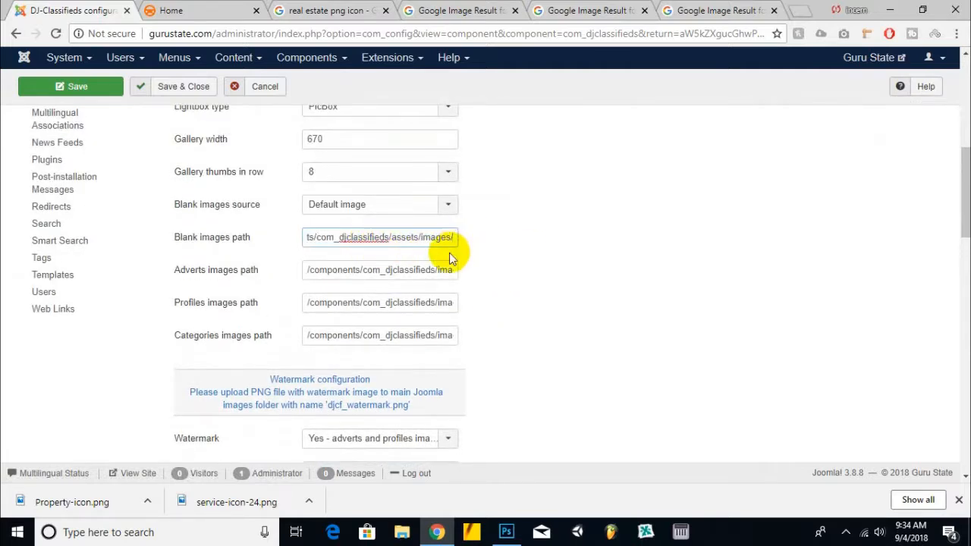
{"action": "left_click_drag", "start_coordinate": [408, 271], "coordinate": [501, 279]}
{"action": "left_click_drag", "start_coordinate": [393, 303], "coordinate": [514, 312]}
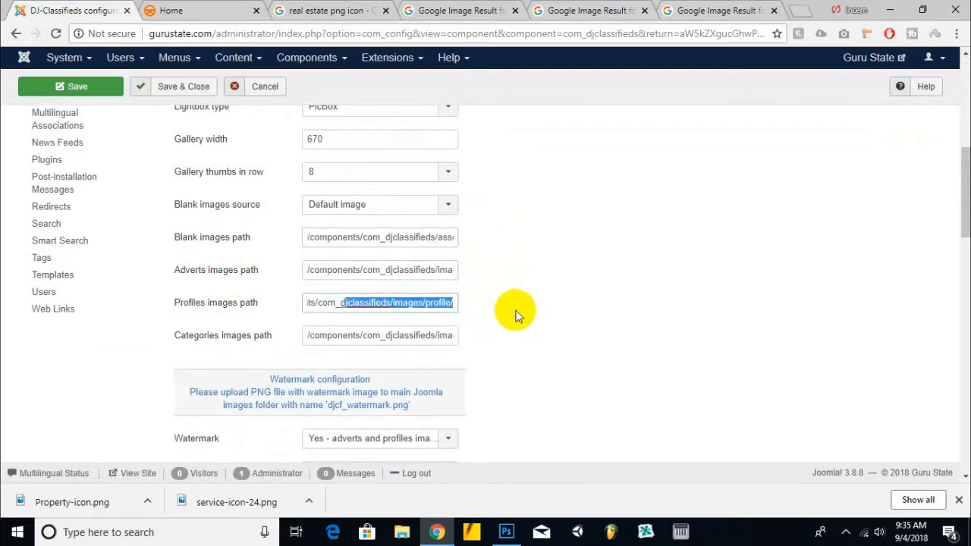
{"action": "left_click_drag", "start_coordinate": [397, 335], "coordinate": [549, 368]}
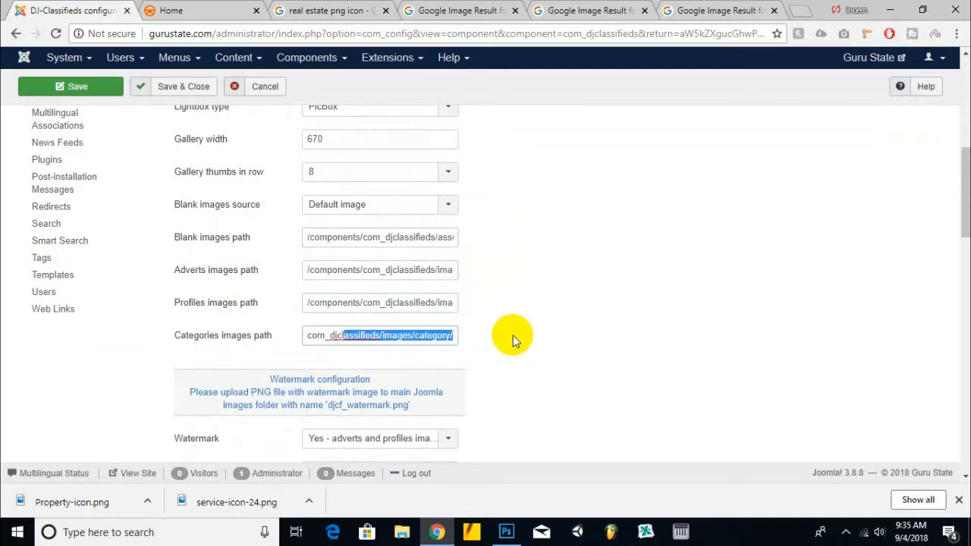
{"action": "left_click", "coordinate": [402, 335]}
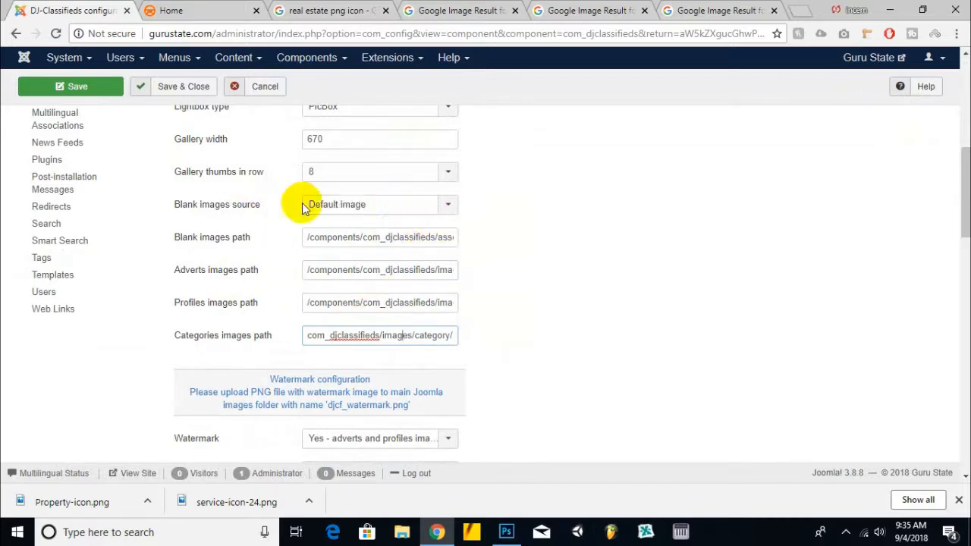
Step: Check the blank images source option and the full blank images path
{"action": "left_click", "coordinate": [371, 204]}
{"action": "left_click", "coordinate": [612, 214]}
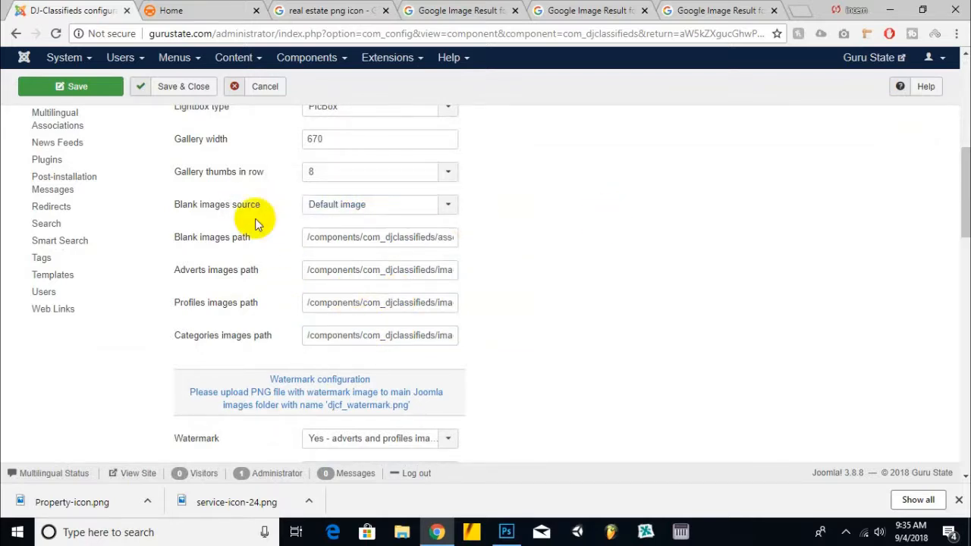
{"action": "scroll", "coordinate": [259, 223], "scroll_direction": "up", "scroll_amount": 1}
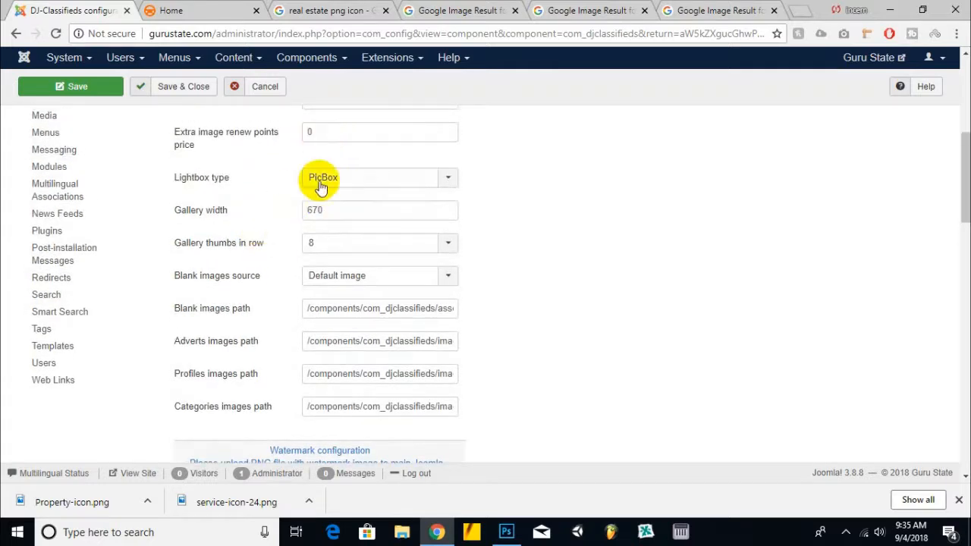
{"action": "scroll", "coordinate": [325, 141], "scroll_direction": "up", "scroll_amount": 4}
{"action": "scroll", "coordinate": [501, 242], "scroll_direction": "down", "scroll_amount": 4}
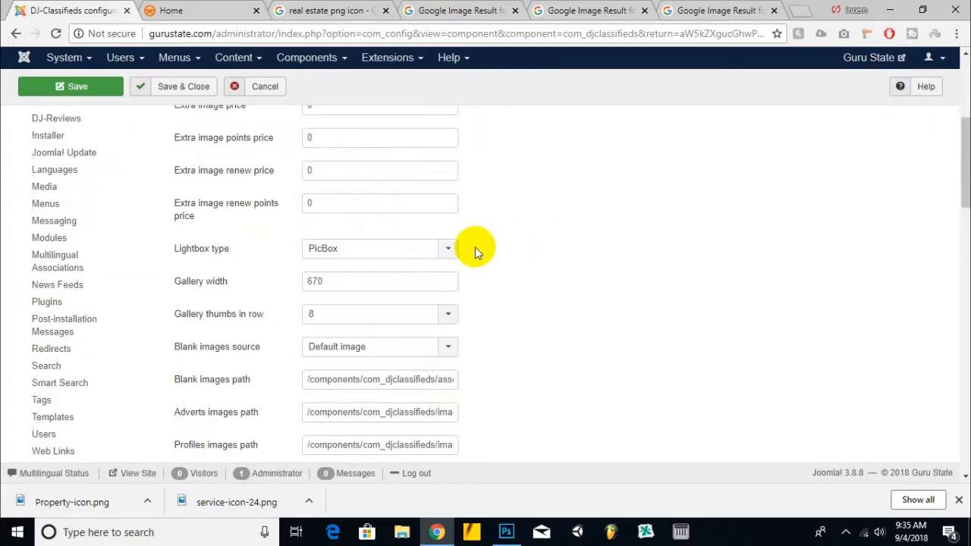
{"action": "left_click", "coordinate": [384, 308]}
{"action": "left_click_drag", "start_coordinate": [451, 311], "coordinate": [559, 314]}
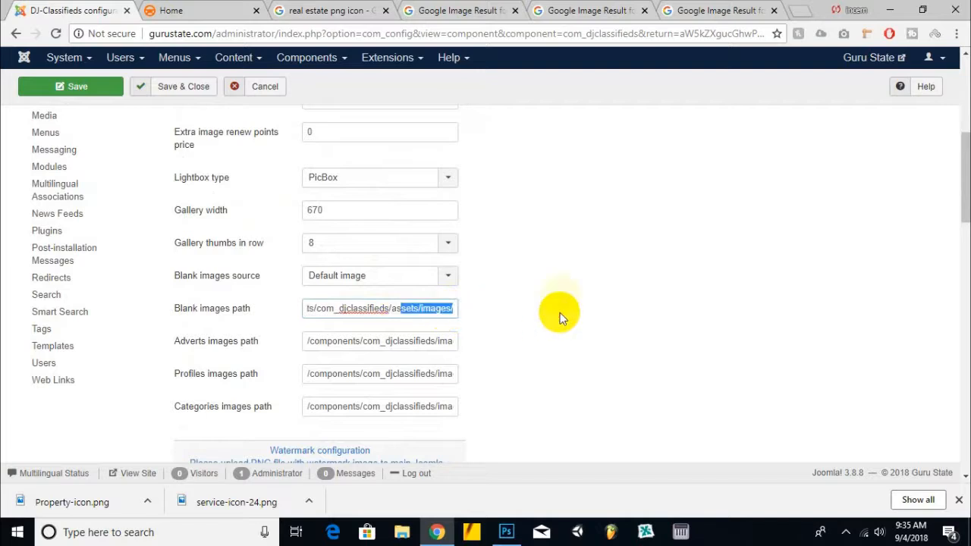
Step: Switch to the site's home page and scroll over the listing images
{"action": "left_click", "coordinate": [227, 10]}
{"action": "scroll", "coordinate": [258, 218], "scroll_direction": "down", "scroll_amount": 10}
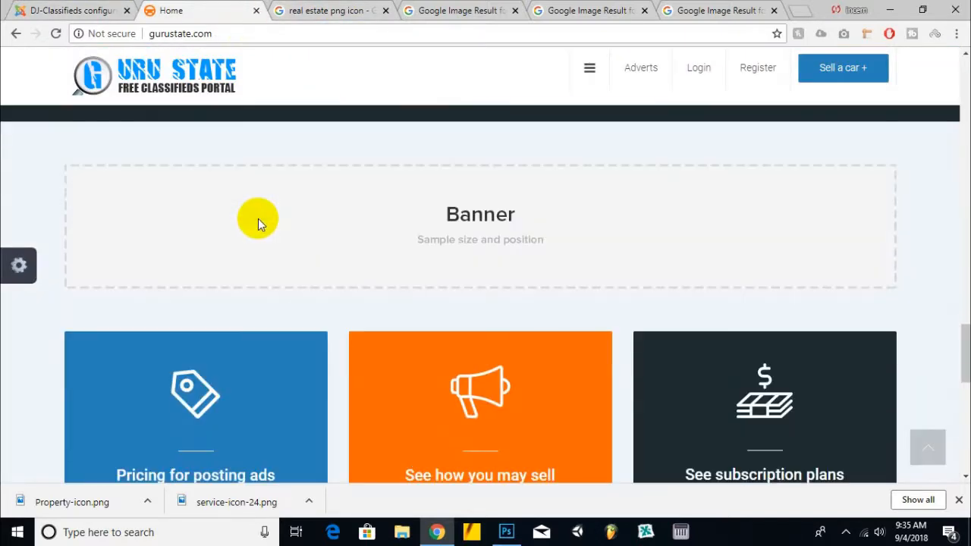
{"action": "scroll", "coordinate": [258, 214], "scroll_direction": "up", "scroll_amount": 8}
{"action": "scroll", "coordinate": [252, 211], "scroll_direction": "up", "scroll_amount": 15}
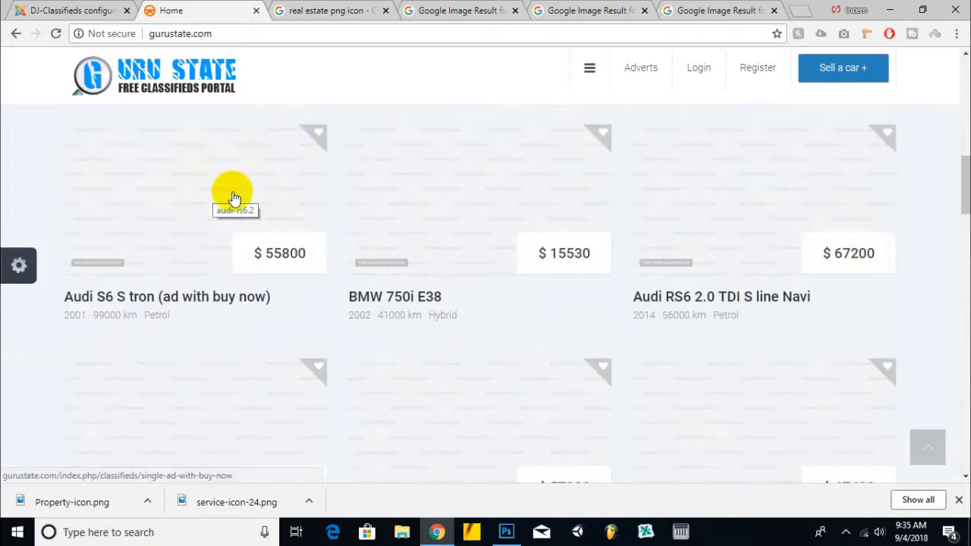
Step: Search Google Images for "no image" in the real estate icon tab
{"action": "left_click", "coordinate": [690, 9]}
{"action": "left_click", "coordinate": [334, 10]}
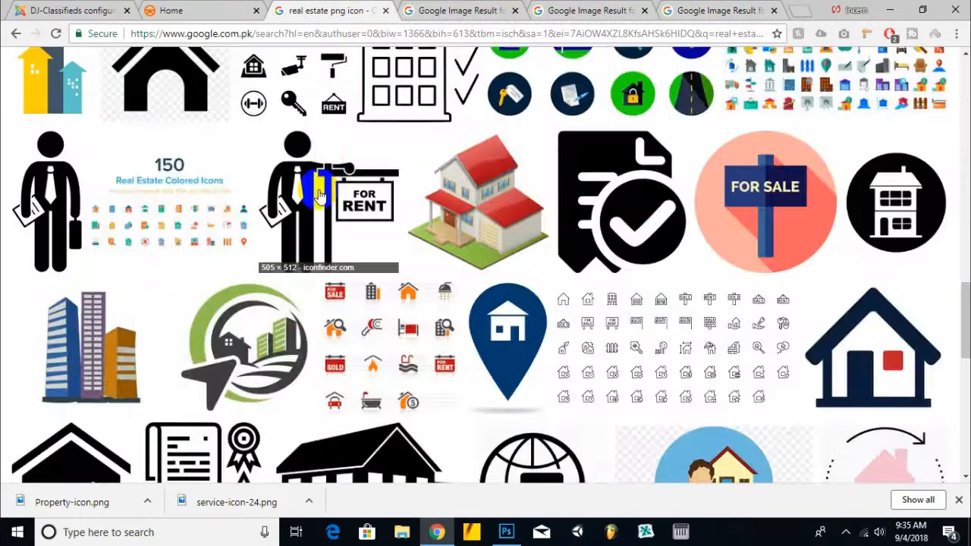
{"action": "scroll", "coordinate": [325, 203], "scroll_direction": "down", "scroll_amount": 5}
{"action": "scroll", "coordinate": [325, 204], "scroll_direction": "up", "scroll_amount": 10}
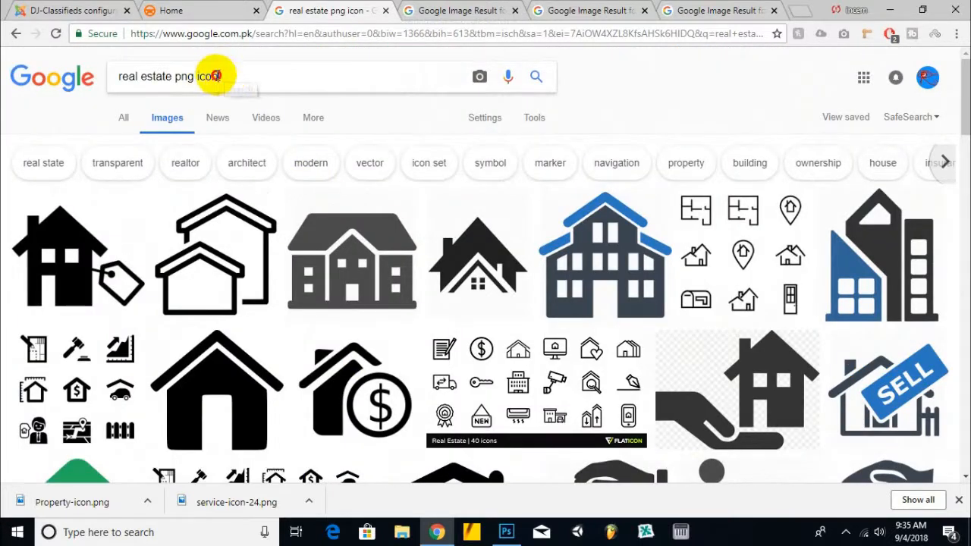
{"action": "left_click_drag", "start_coordinate": [223, 76], "coordinate": [118, 87]}
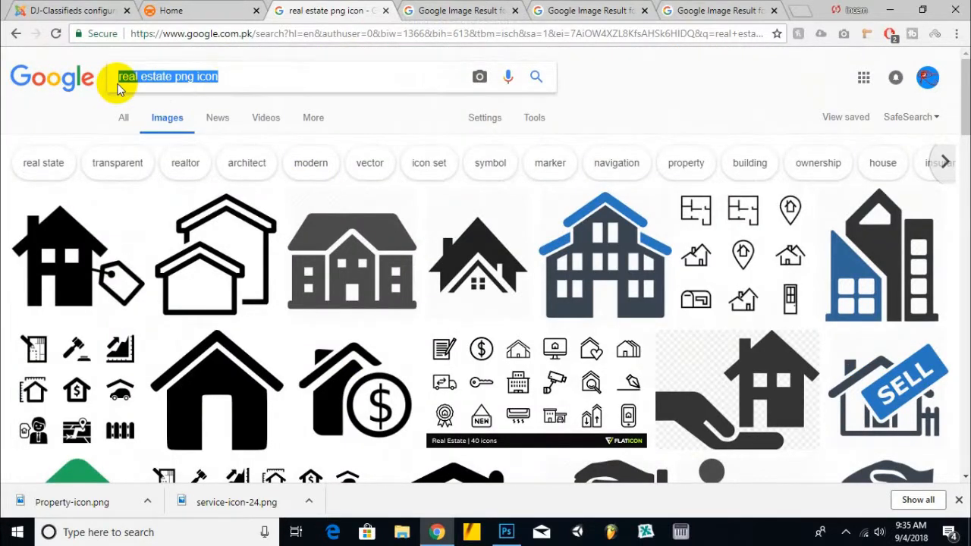
{"action": "type", "text": "no in"}
{"action": "key", "text": "BackSpace"}
{"action": "key", "text": "BackSpace"}
{"action": "type", "text": "image"}
{"action": "key", "text": "Return"}
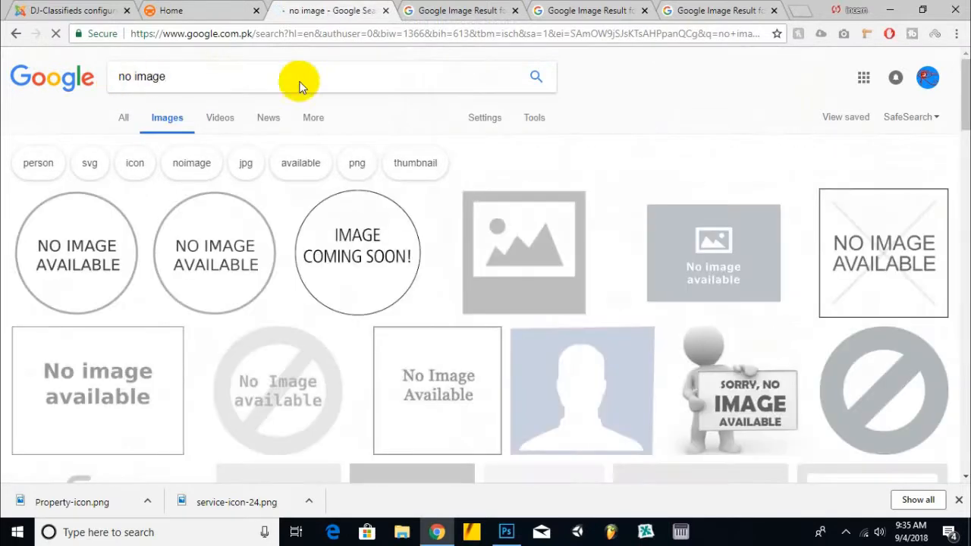
Step: Close the leftover image-result tabs and browse the "no image" search results
{"action": "left_click", "coordinate": [515, 11]}
{"action": "left_click", "coordinate": [515, 11]}
{"action": "left_click", "coordinate": [515, 10]}
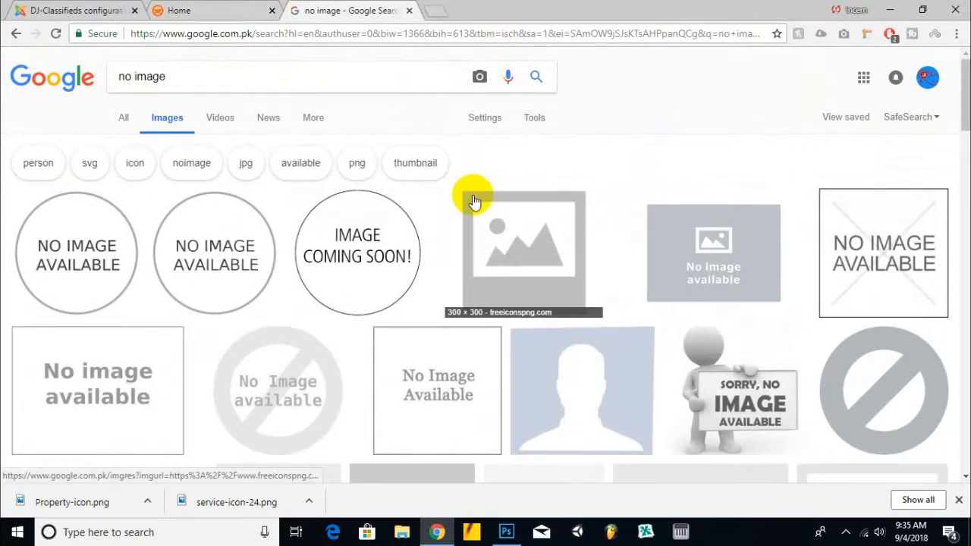
{"action": "scroll", "coordinate": [478, 190], "scroll_direction": "down", "scroll_amount": 7}
{"action": "scroll", "coordinate": [485, 191], "scroll_direction": "down", "scroll_amount": 3}
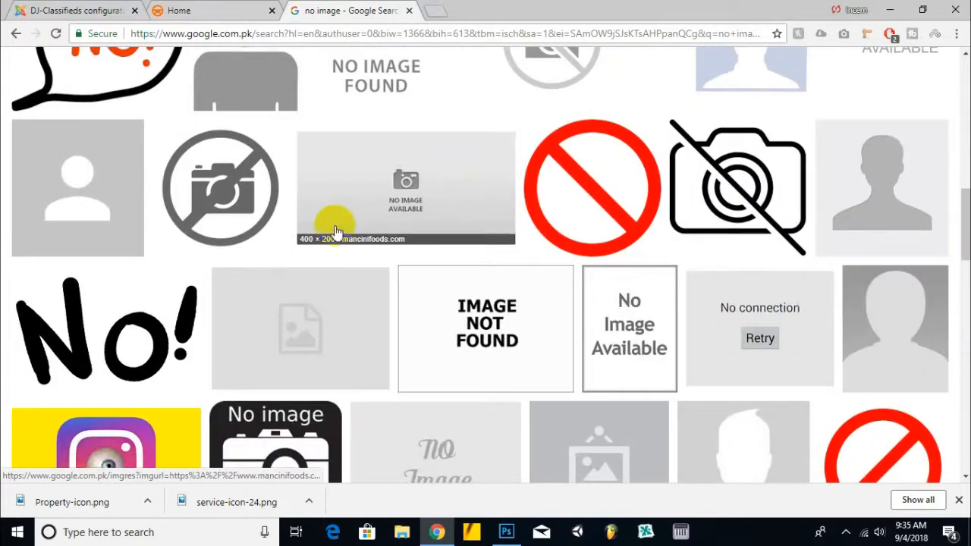
{"action": "scroll", "coordinate": [347, 228], "scroll_direction": "up", "scroll_amount": 3}
{"action": "scroll", "coordinate": [319, 227], "scroll_direction": "down", "scroll_amount": 7}
{"action": "scroll", "coordinate": [300, 208], "scroll_direction": "down", "scroll_amount": 1}
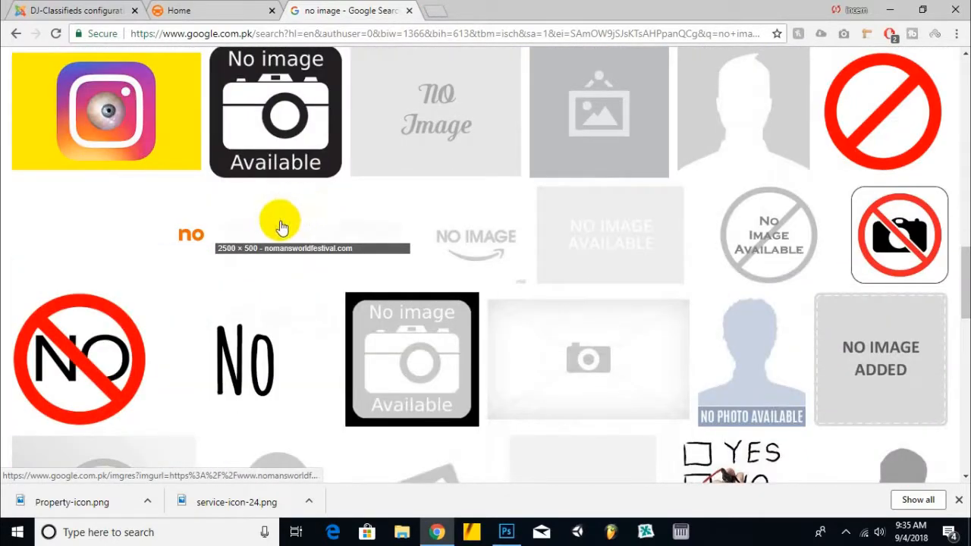
{"action": "scroll", "coordinate": [329, 210], "scroll_direction": "down", "scroll_amount": 2}
{"action": "scroll", "coordinate": [250, 199], "scroll_direction": "up", "scroll_amount": 3}
Step: Open the Instagram image result in a new tab and keep scrolling the results
{"action": "right_click", "coordinate": [165, 187]}
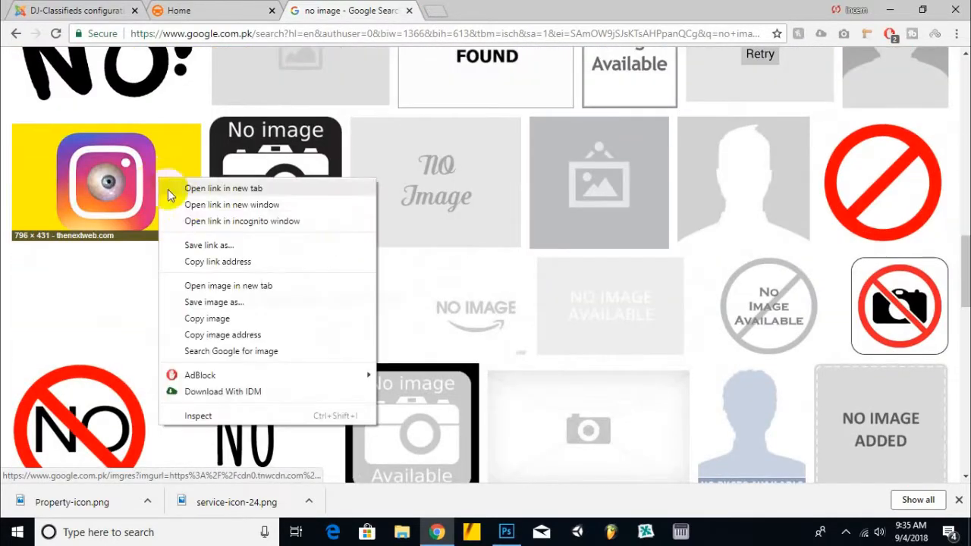
{"action": "left_click", "coordinate": [190, 189]}
{"action": "scroll", "coordinate": [205, 205], "scroll_direction": "down", "scroll_amount": 4}
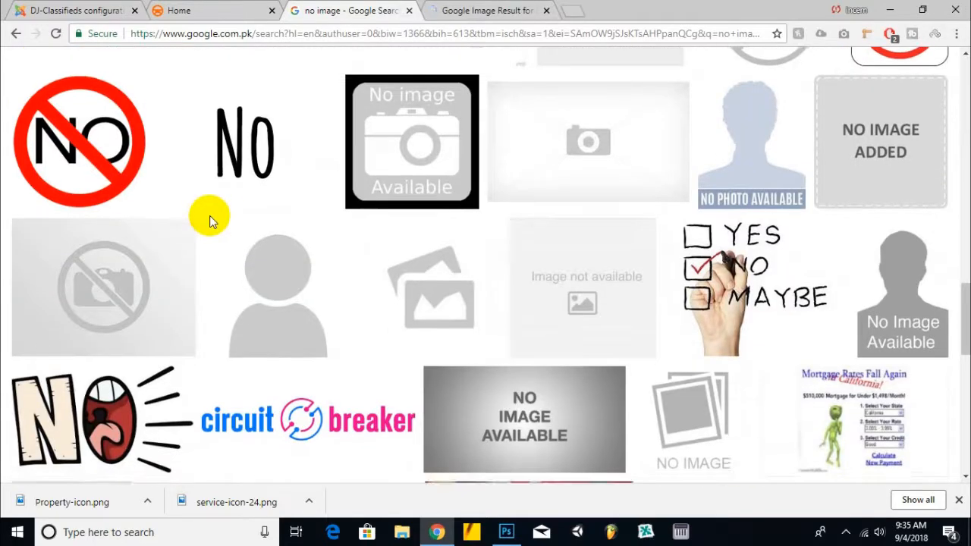
{"action": "scroll", "coordinate": [210, 216], "scroll_direction": "down", "scroll_amount": 3}
{"action": "scroll", "coordinate": [211, 221], "scroll_direction": "down", "scroll_amount": 9}
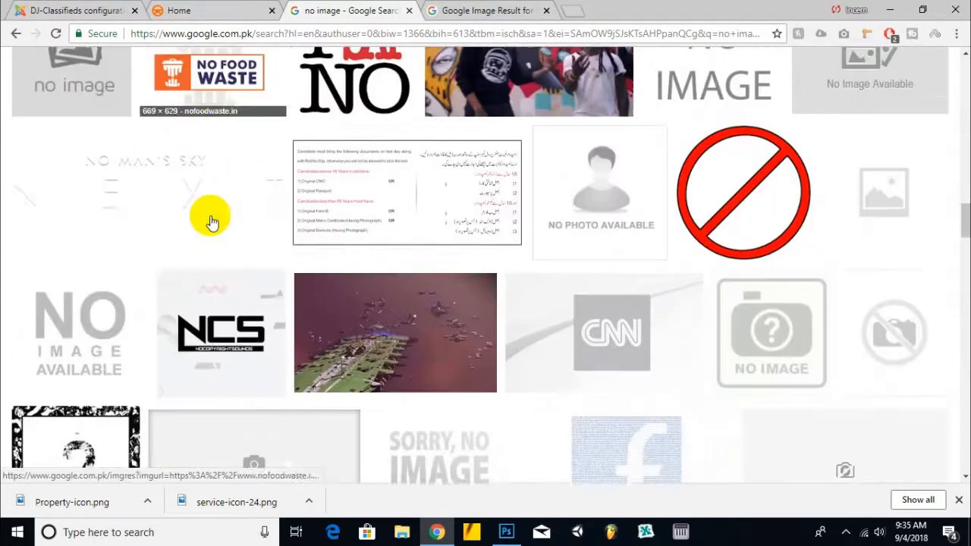
{"action": "scroll", "coordinate": [211, 226], "scroll_direction": "down", "scroll_amount": 3}
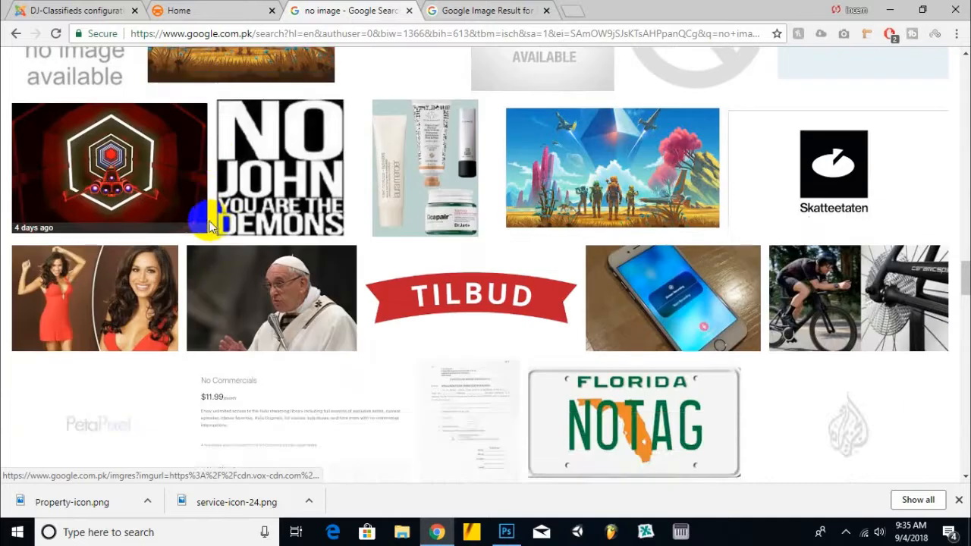
{"action": "scroll", "coordinate": [164, 219], "scroll_direction": "down", "scroll_amount": 4}
{"action": "scroll", "coordinate": [168, 227], "scroll_direction": "down", "scroll_amount": 2}
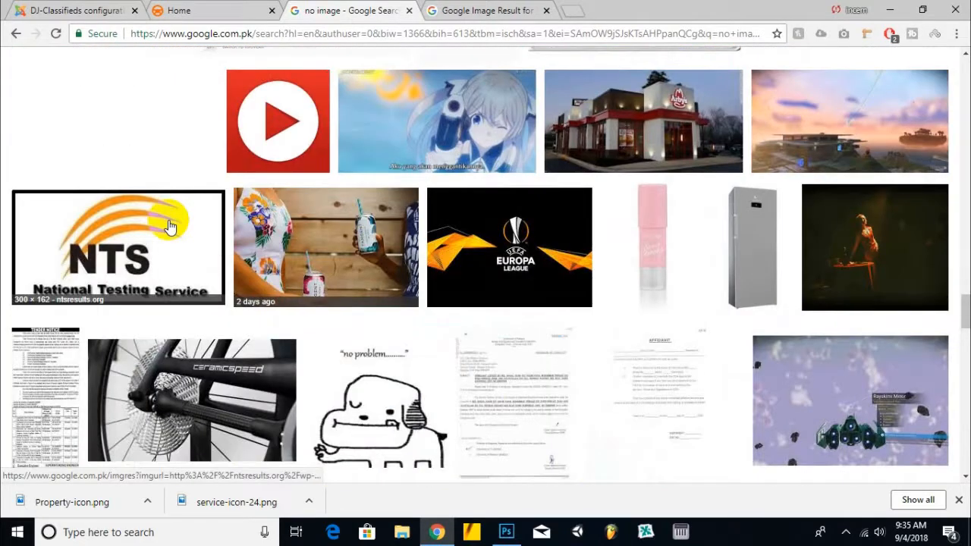
Step: Save the Instagram image to the Desktop as a PNG image
{"action": "left_click", "coordinate": [531, 11]}
{"action": "right_click", "coordinate": [399, 170]}
{"action": "left_click", "coordinate": [454, 288]}
{"action": "left_click", "coordinate": [750, 362]}
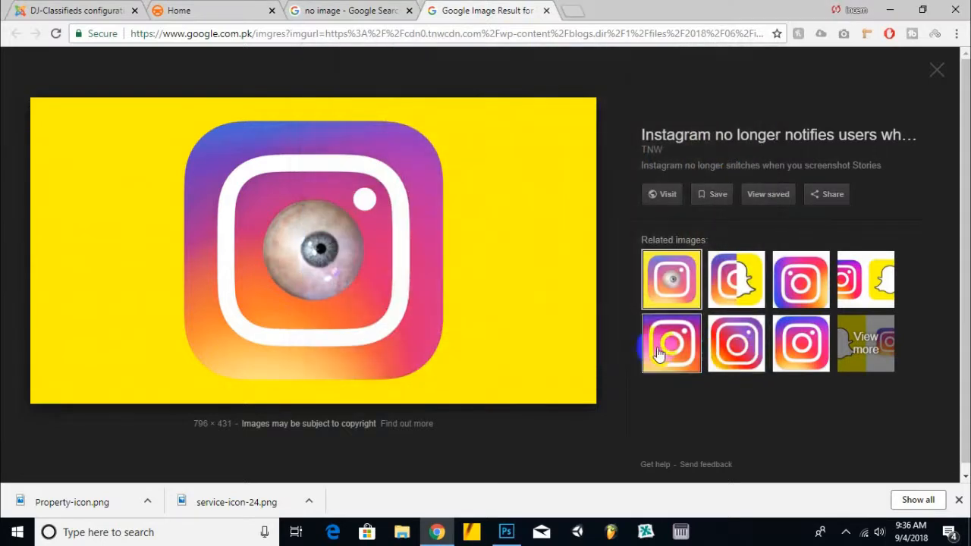
{"action": "right_click", "coordinate": [402, 283]}
{"action": "left_click", "coordinate": [458, 159]}
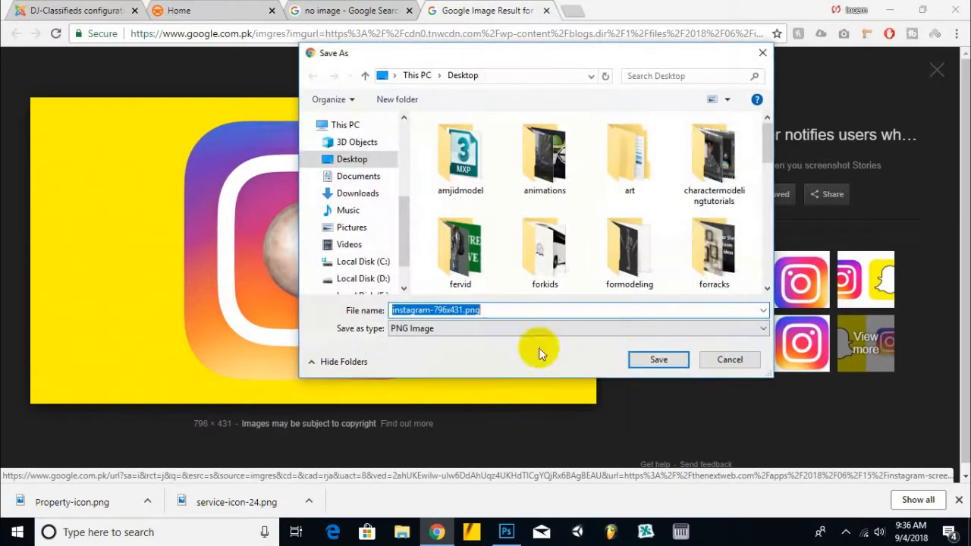
{"action": "left_click", "coordinate": [654, 360]}
{"action": "left_click_drag", "start_coordinate": [119, 495], "coordinate": [604, 123]}
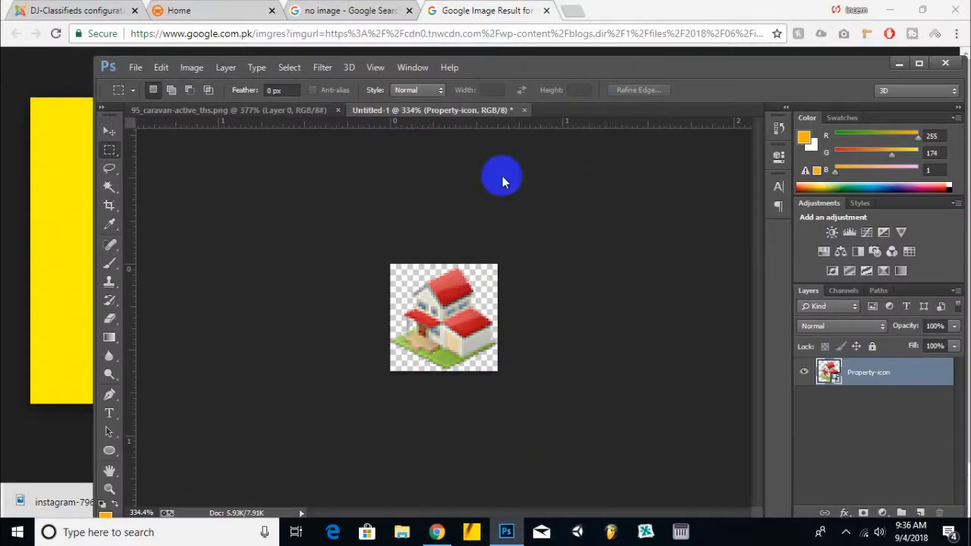
Step: Save the GURU STATE logo image from the site's home page
{"action": "left_click", "coordinate": [253, 15]}
{"action": "right_click", "coordinate": [171, 92]}
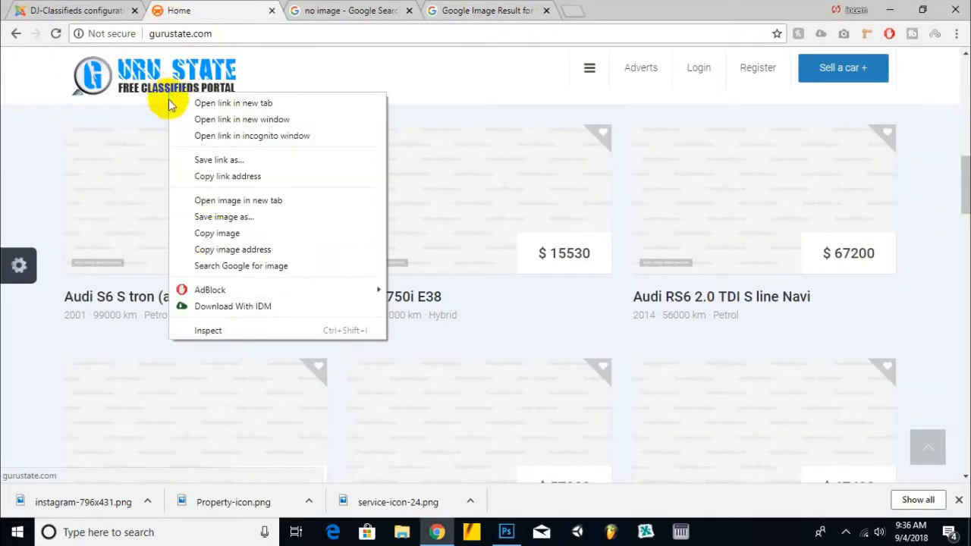
{"action": "left_click", "coordinate": [217, 218]}
{"action": "left_click", "coordinate": [631, 362]}
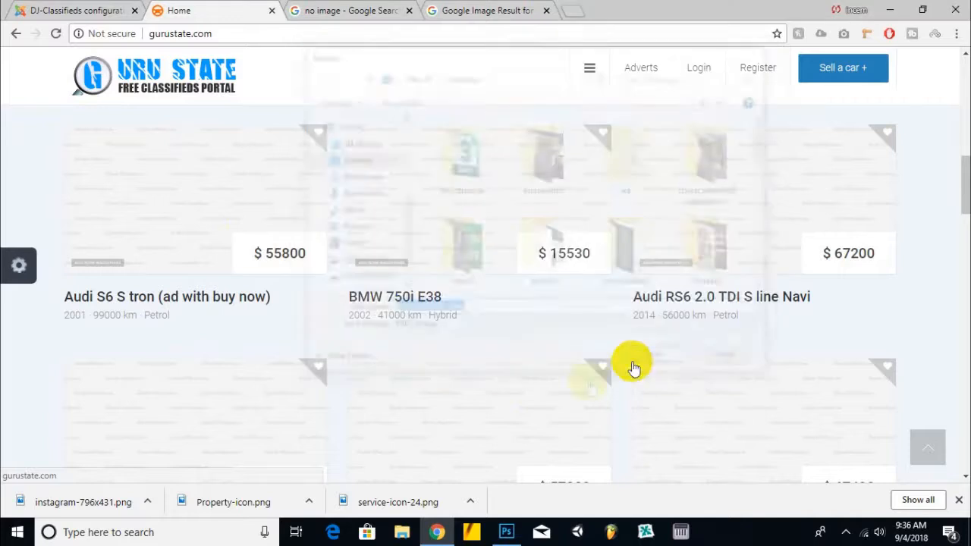
Step: Drag the downloaded Instagram image into Photoshop to open it
{"action": "left_click_drag", "start_coordinate": [79, 513], "coordinate": [465, 484]}
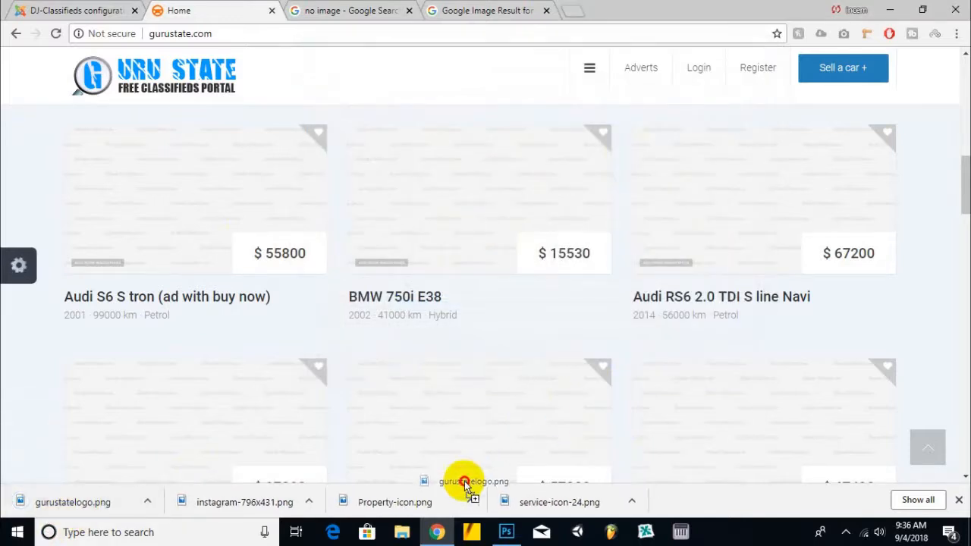
{"action": "left_click_drag", "start_coordinate": [500, 528], "coordinate": [461, 339]}
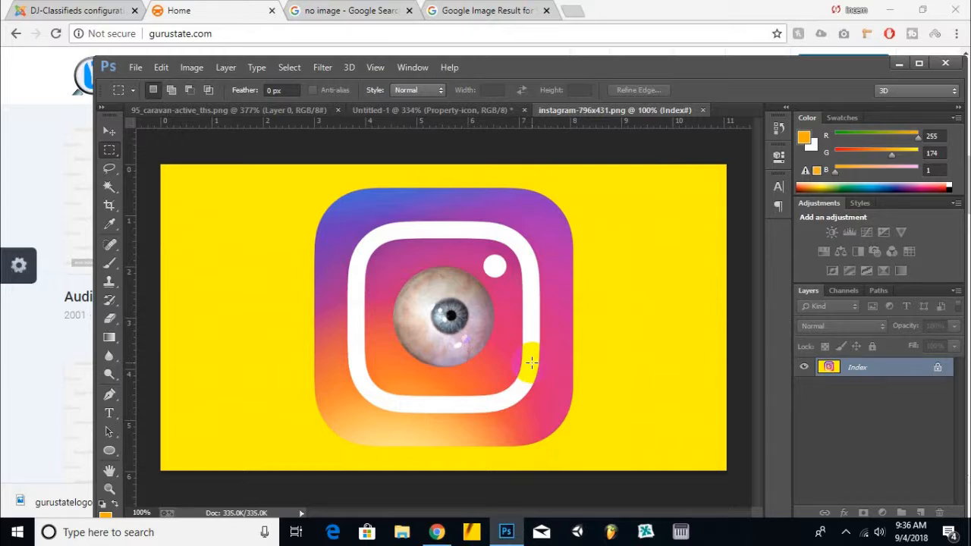
Step: Select the whole Instagram image and copy it
{"action": "left_click", "coordinate": [111, 129]}
{"action": "left_click", "coordinate": [296, 169]}
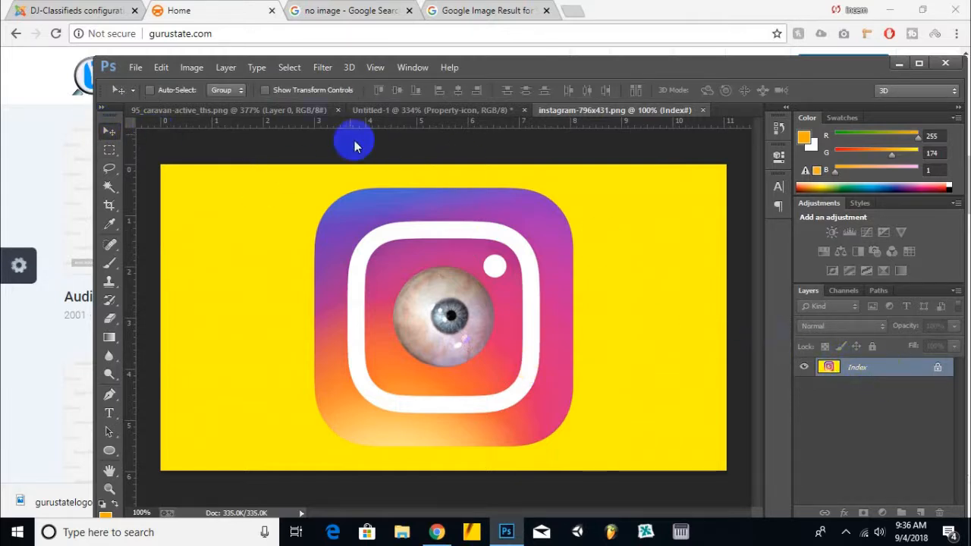
{"action": "left_click", "coordinate": [289, 68]}
{"action": "left_click", "coordinate": [294, 82]}
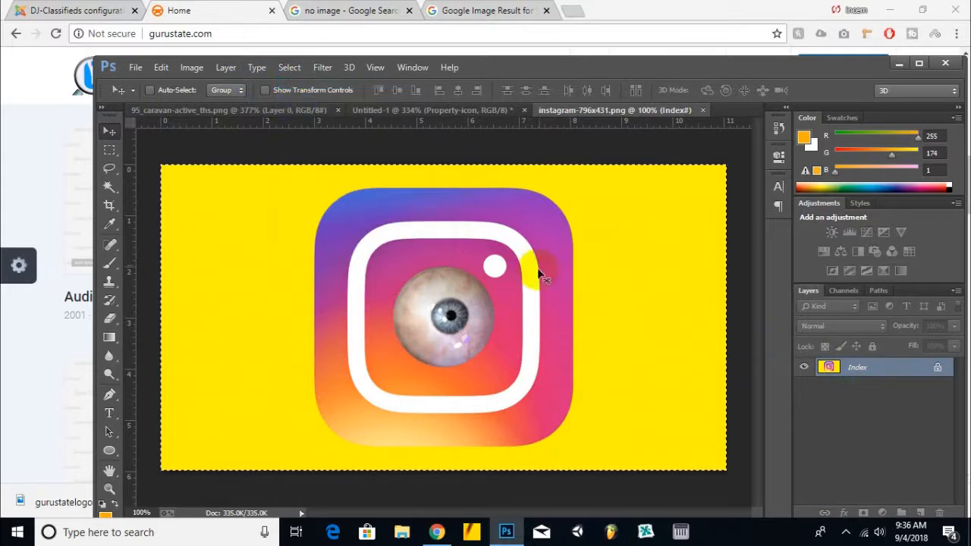
{"action": "left_click", "coordinate": [161, 68]}
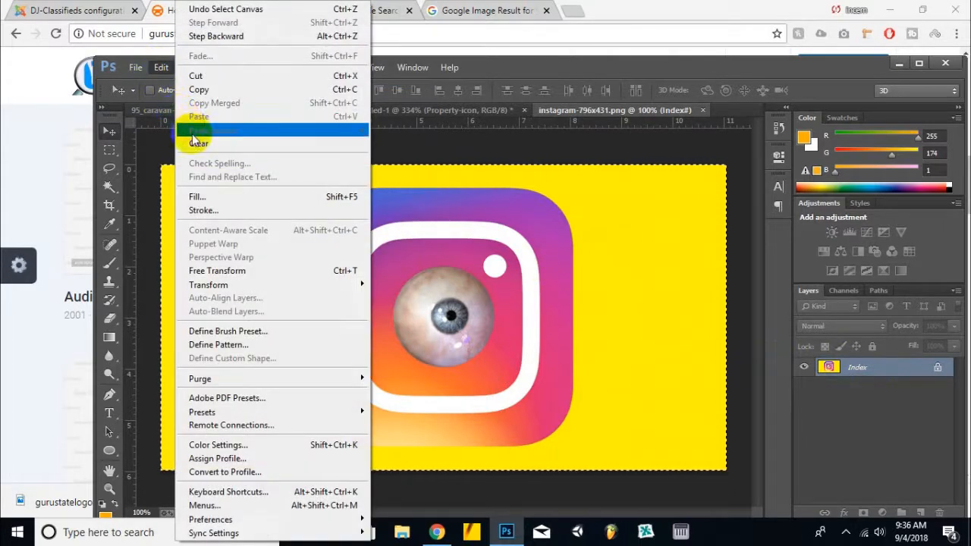
{"action": "left_click", "coordinate": [202, 90]}
Step: Create a new 796 × 431 pixel transparent document from the clipboard
{"action": "left_click", "coordinate": [135, 67]}
{"action": "left_click", "coordinate": [148, 82]}
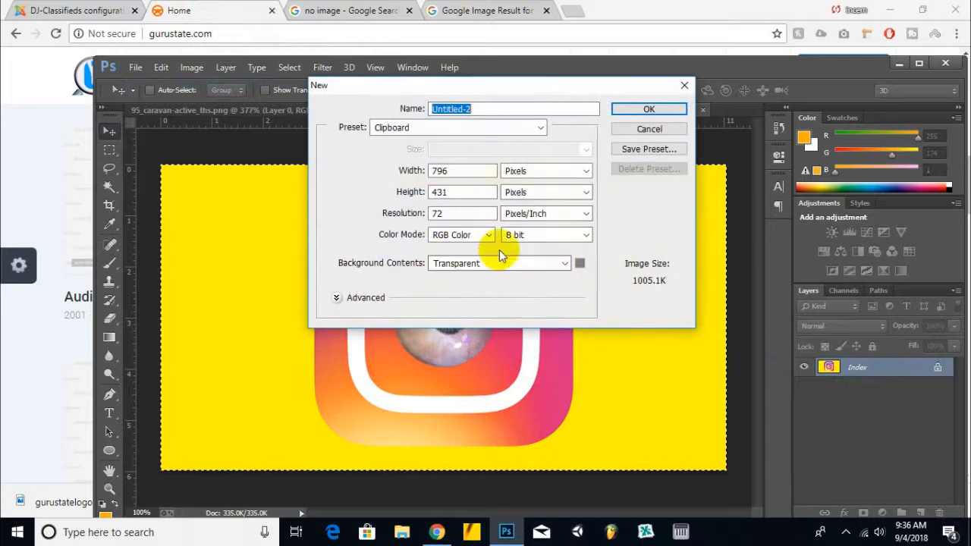
{"action": "left_click", "coordinate": [634, 110]}
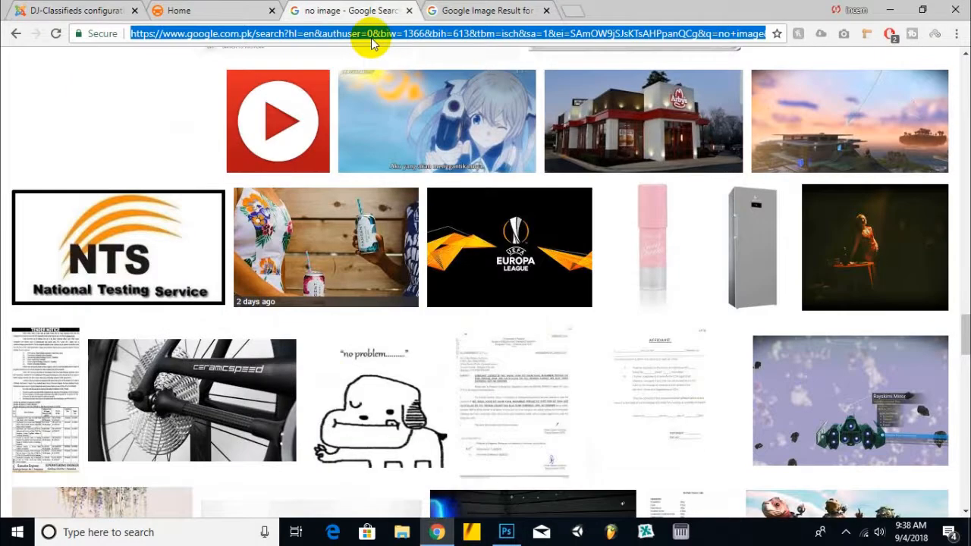
Step: Open gurustate.com/cpanel in the browser
{"action": "type", "text": "g"}
{"action": "key", "text": "BackSpace"}
{"action": "type", "text": "urustate.com"}
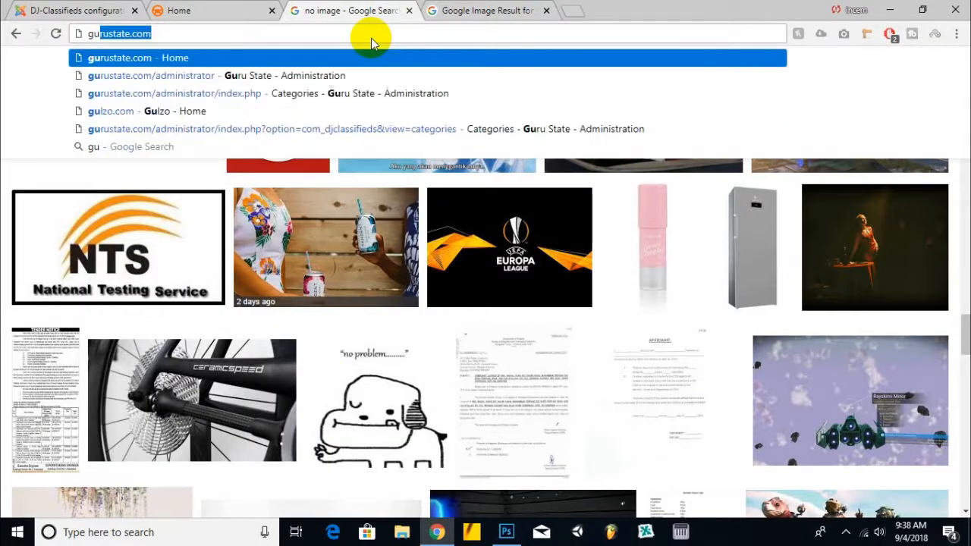
{"action": "key", "text": "Right"}
{"action": "type", "text": "/"}
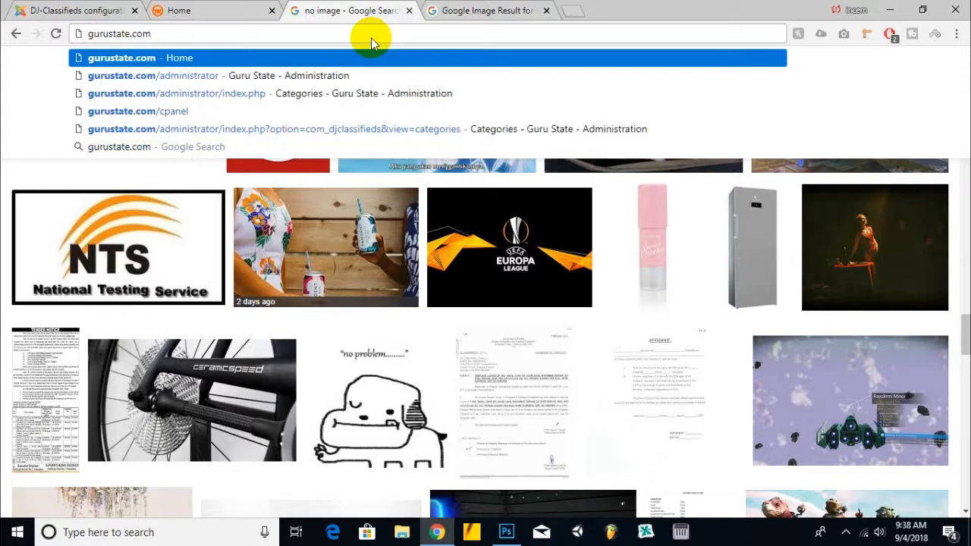
{"action": "type", "text": "cpanel"}
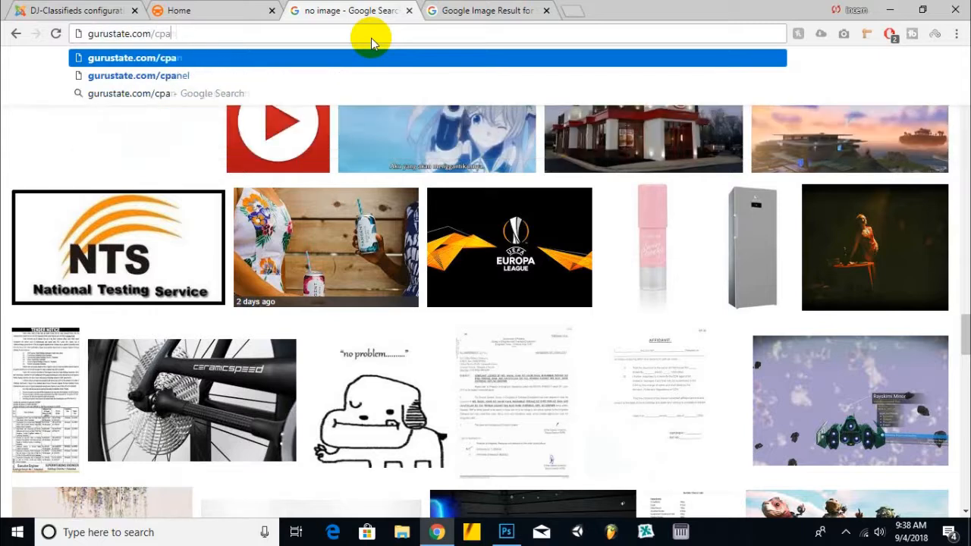
{"action": "key", "text": "Return"}
Step: Close the Google image tabs and return to the DJ-Classifieds configuration tab
{"action": "left_click", "coordinate": [488, 11]}
{"action": "left_click", "coordinate": [546, 10]}
{"action": "left_click", "coordinate": [232, 7]}
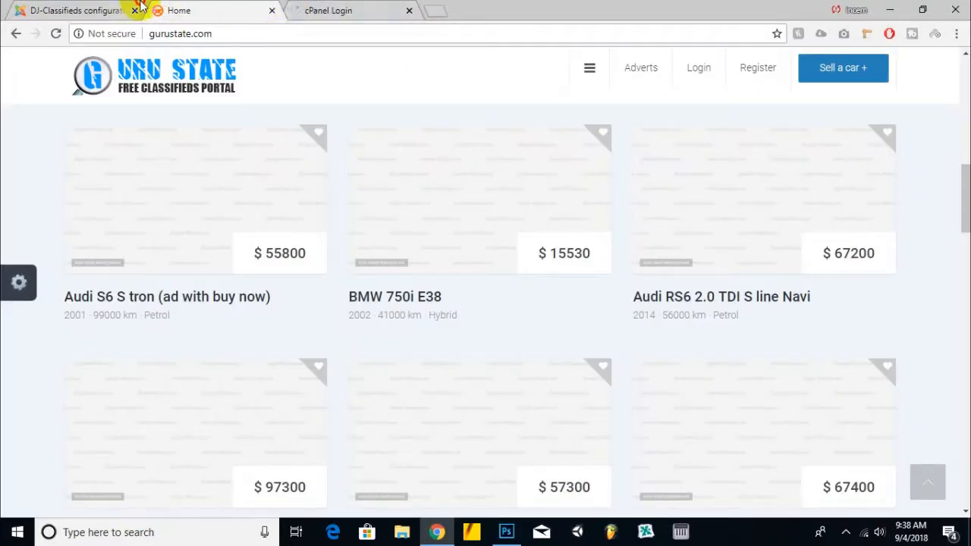
{"action": "left_click", "coordinate": [140, 6]}
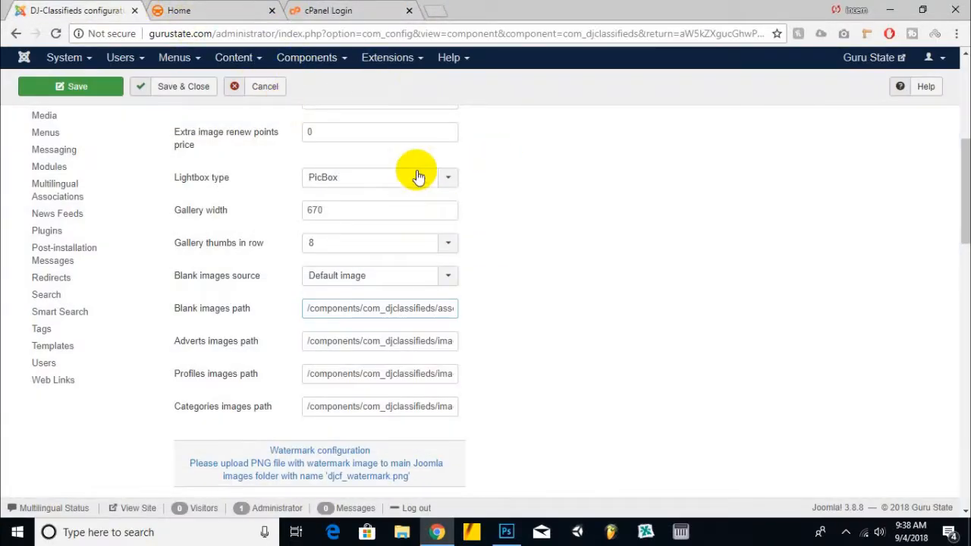
Step: Change the Blank images path so it ends with noimagesgs.jpg
{"action": "left_click_drag", "start_coordinate": [449, 309], "coordinate": [544, 328]}
{"action": "left_click", "coordinate": [453, 308]}
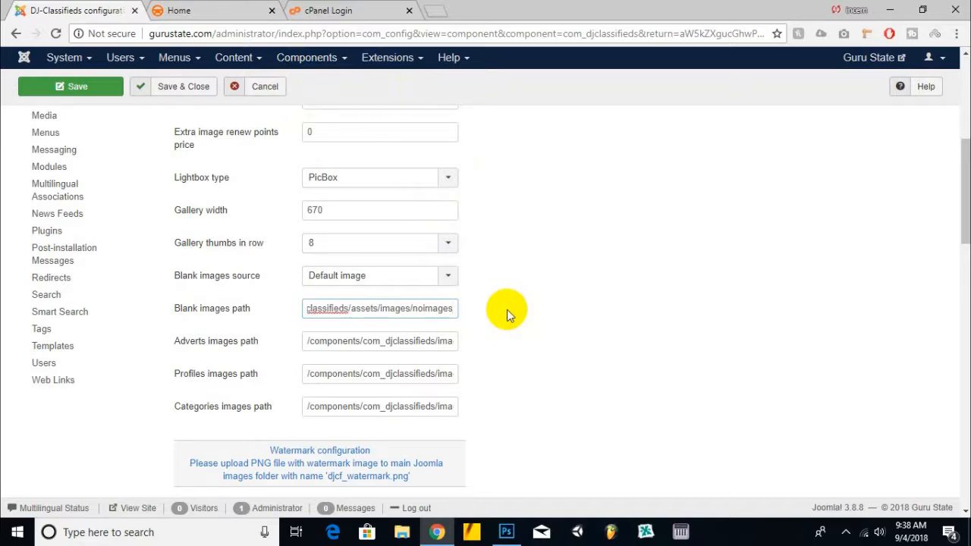
{"action": "type", "text": "s.jp"}
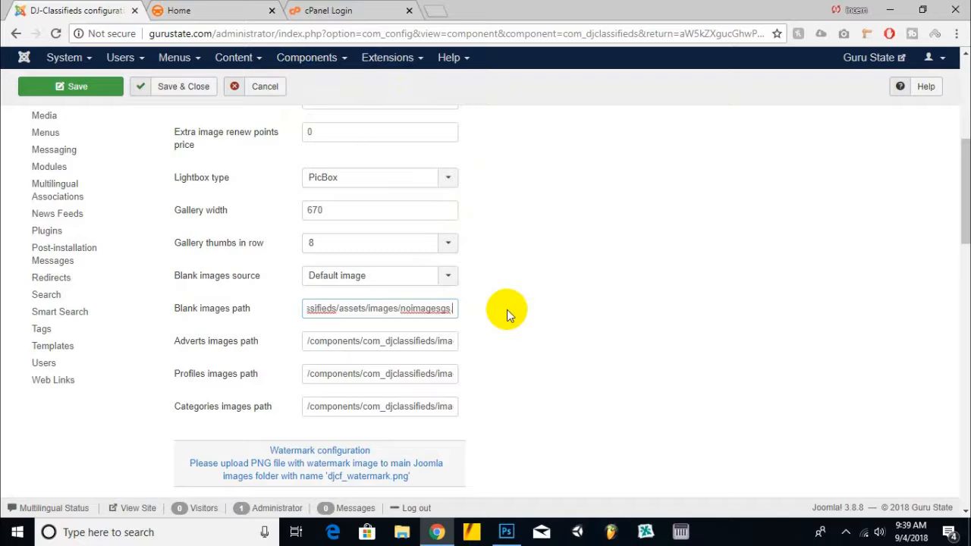
{"action": "type", "text": "g"}
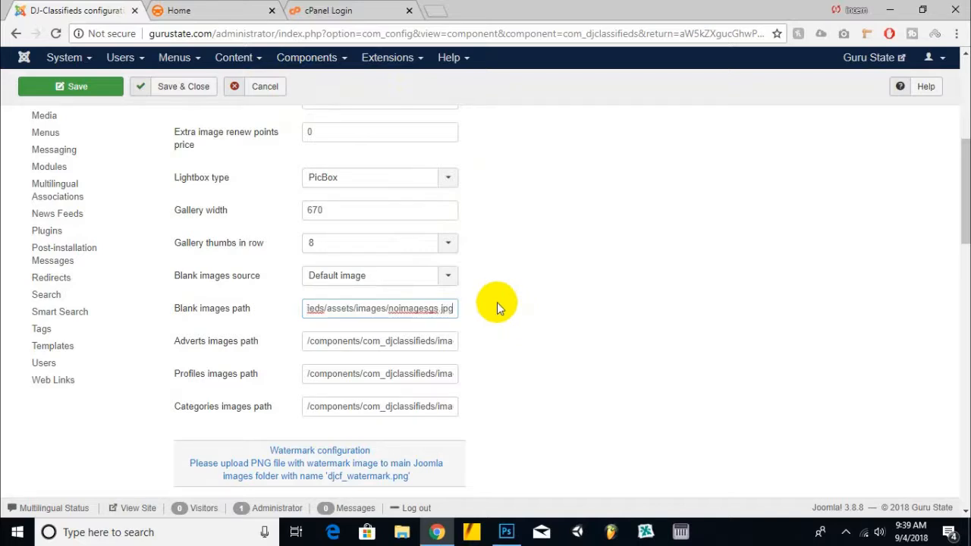
{"action": "left_click", "coordinate": [392, 312]}
{"action": "left_click_drag", "start_coordinate": [392, 311], "coordinate": [549, 322]}
{"action": "left_click", "coordinate": [550, 323]}
Step: Review the watermark and image size settings further down the configuration page
{"action": "scroll", "coordinate": [533, 300], "scroll_direction": "down", "scroll_amount": 3}
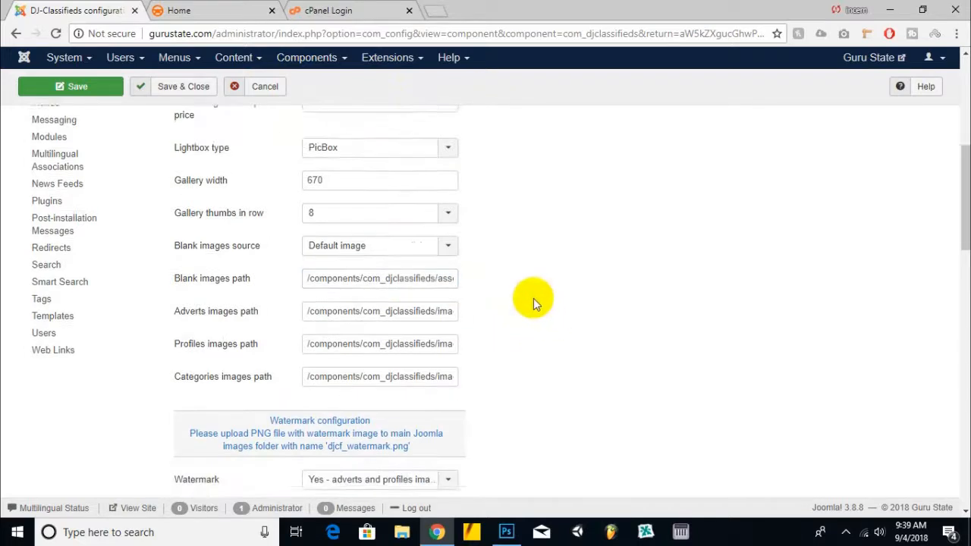
{"action": "scroll", "coordinate": [396, 227], "scroll_direction": "down", "scroll_amount": 1}
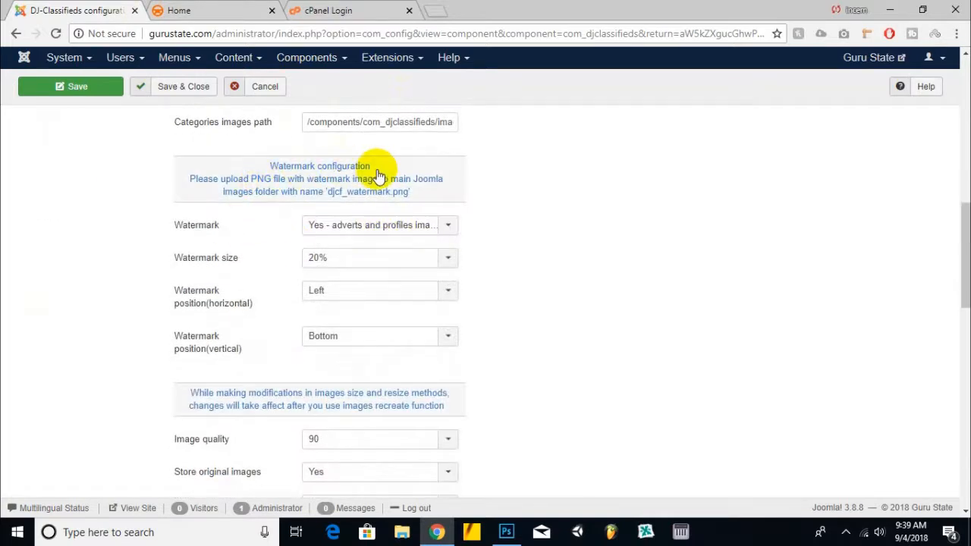
{"action": "scroll", "coordinate": [378, 176], "scroll_direction": "down", "scroll_amount": 1}
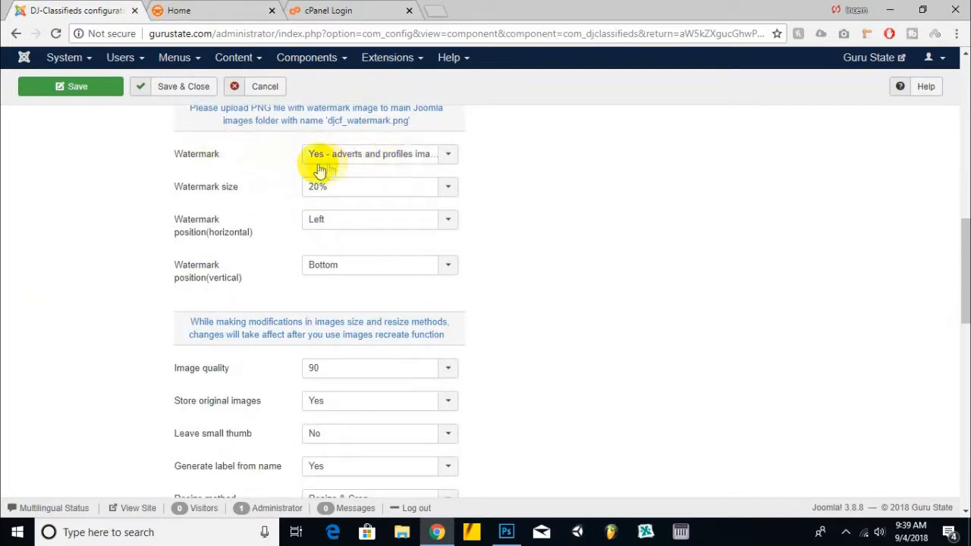
{"action": "left_click", "coordinate": [345, 157]}
{"action": "scroll", "coordinate": [490, 190], "scroll_direction": "down", "scroll_amount": 8}
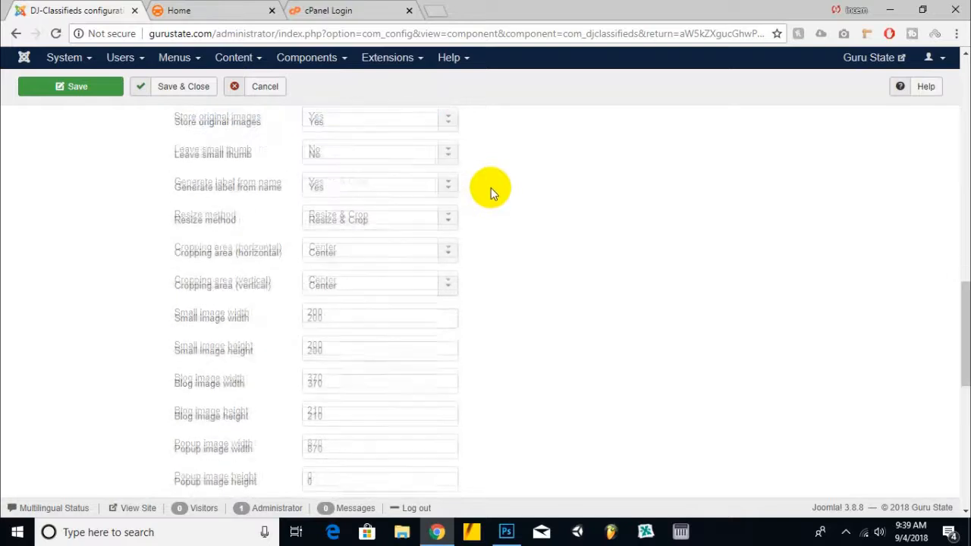
{"action": "scroll", "coordinate": [491, 191], "scroll_direction": "down", "scroll_amount": 3}
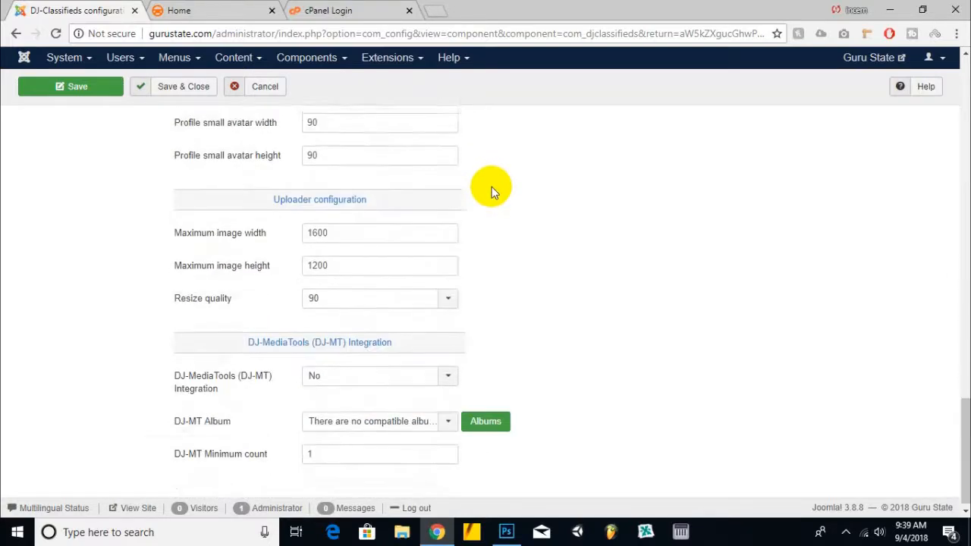
{"action": "scroll", "coordinate": [492, 187], "scroll_direction": "up", "scroll_amount": 8}
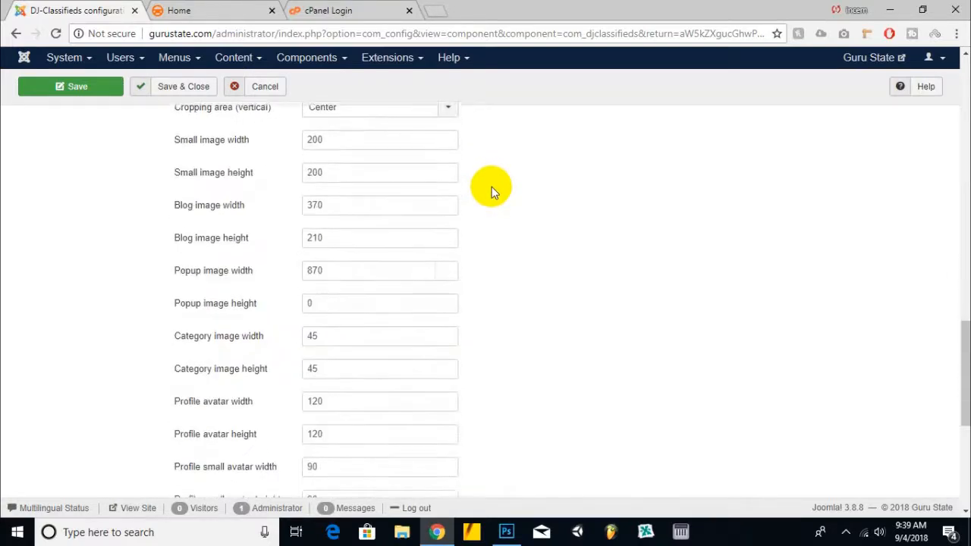
{"action": "scroll", "coordinate": [492, 186], "scroll_direction": "up", "scroll_amount": 7}
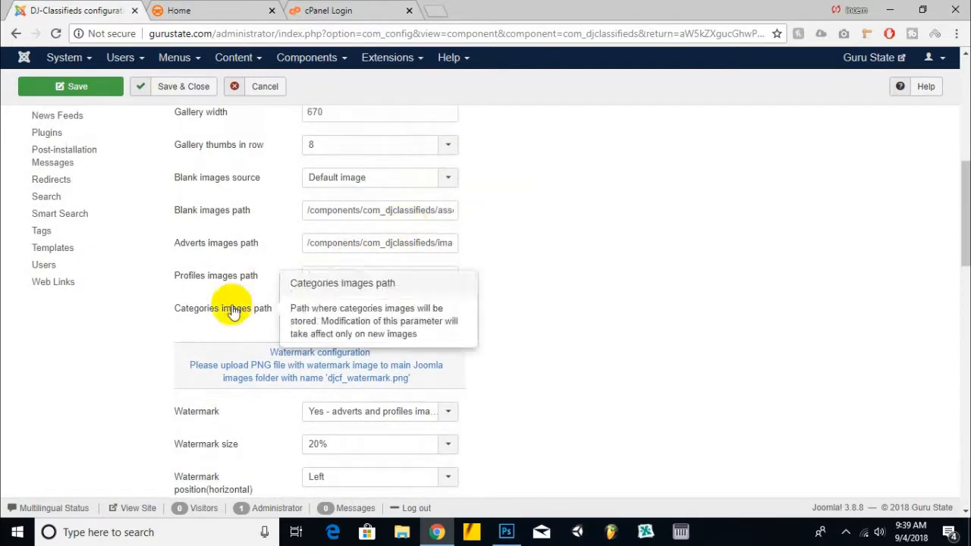
{"action": "scroll", "coordinate": [325, 205], "scroll_direction": "up", "scroll_amount": 3}
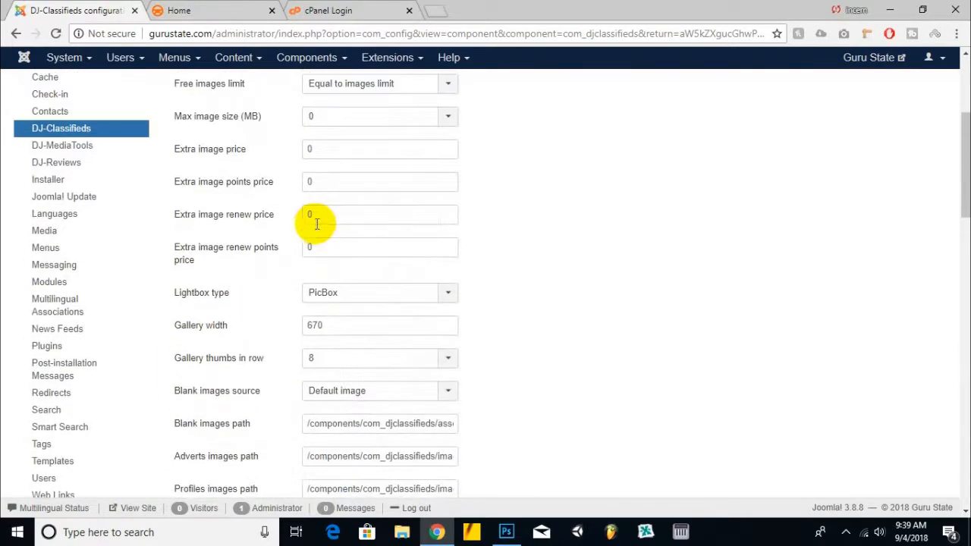
{"action": "scroll", "coordinate": [315, 227], "scroll_direction": "up", "scroll_amount": 1}
{"action": "scroll", "coordinate": [314, 227], "scroll_direction": "down", "scroll_amount": 7}
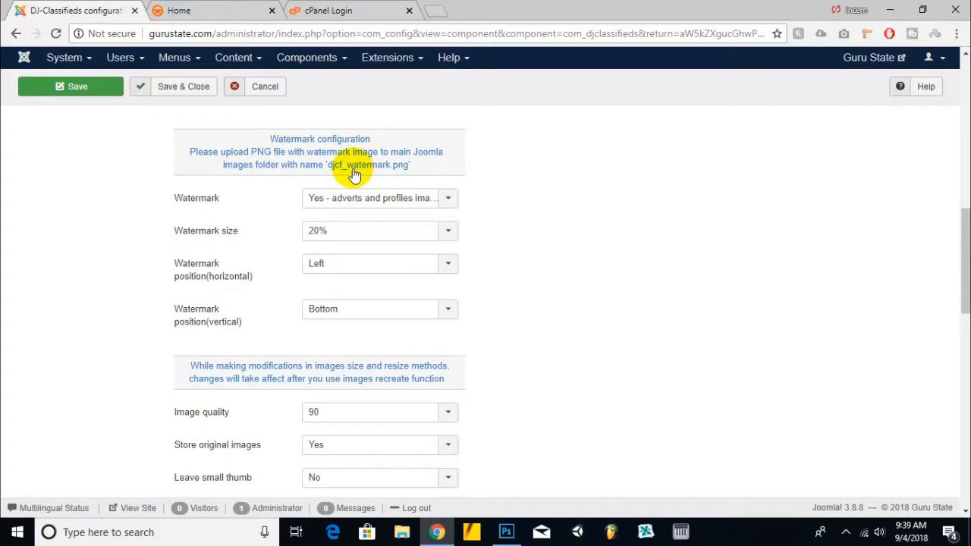
Step: Close the Instagram image document in Photoshop
{"action": "left_click", "coordinate": [507, 532]}
{"action": "left_click", "coordinate": [195, 113]}
{"action": "left_click", "coordinate": [398, 112]}
{"action": "left_click", "coordinate": [482, 114]}
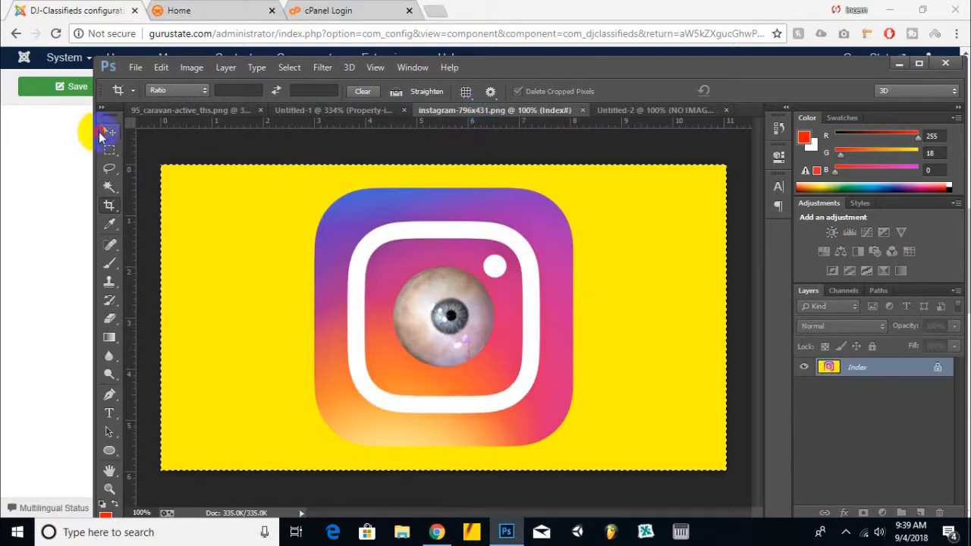
{"action": "left_click", "coordinate": [108, 131]}
{"action": "left_click", "coordinate": [402, 533]}
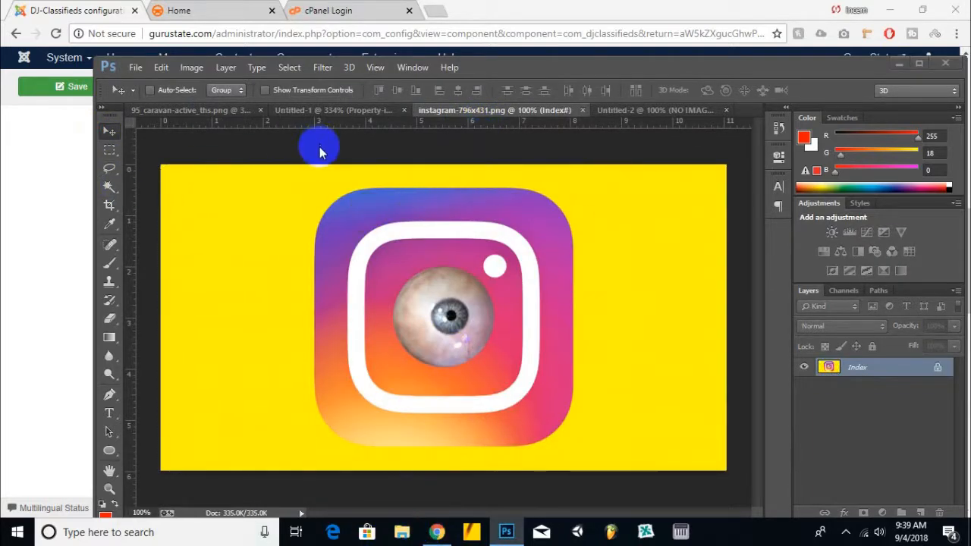
{"action": "left_click", "coordinate": [583, 110]}
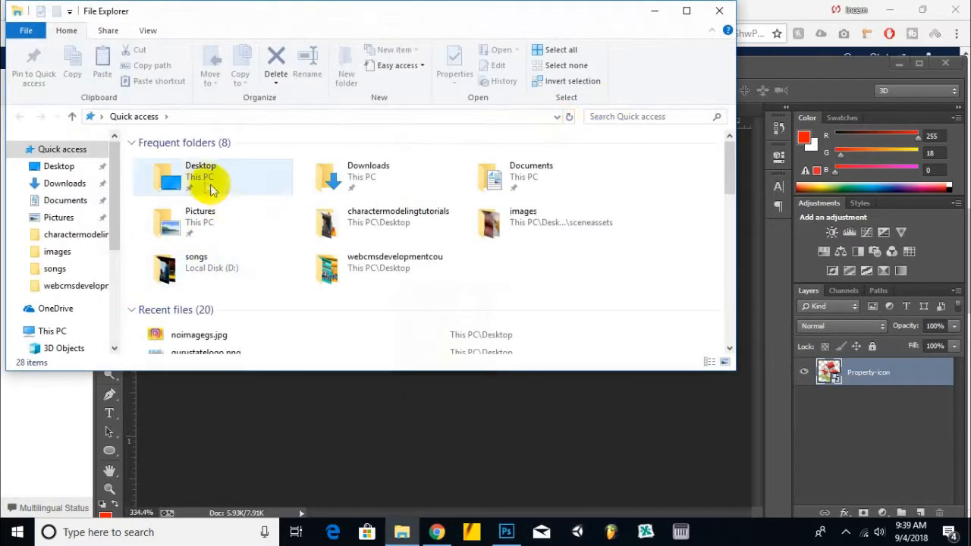
Step: Open gurustatelogo.png from the Desktop in Photoshop
{"action": "double_click", "coordinate": [202, 184]}
{"action": "scroll", "coordinate": [423, 269], "scroll_direction": "down", "scroll_amount": 3}
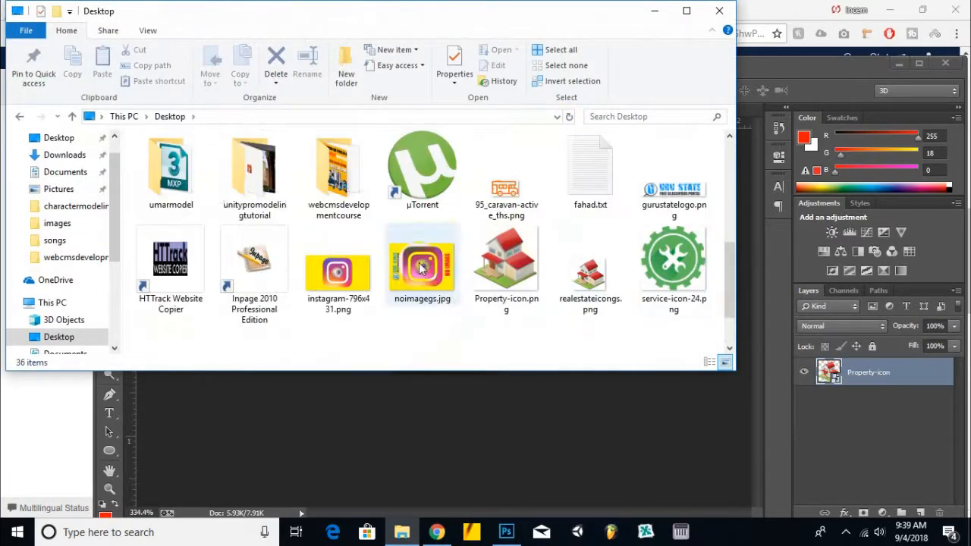
{"action": "left_click_drag", "start_coordinate": [671, 194], "coordinate": [554, 133]}
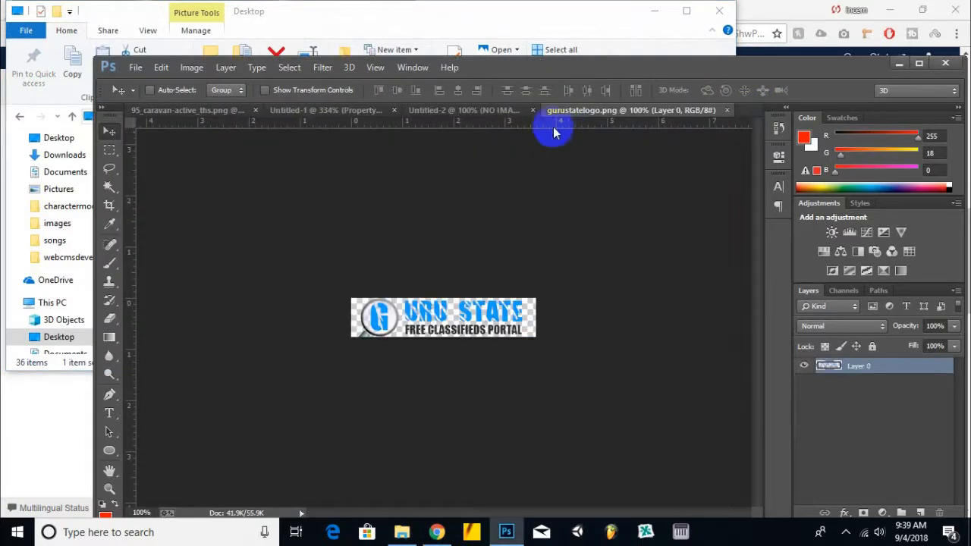
Step: Save the logo as a PNG named djcf_watermark, copying the name from the watermark instructions
{"action": "left_click", "coordinate": [135, 67]}
{"action": "left_click", "coordinate": [125, 192]}
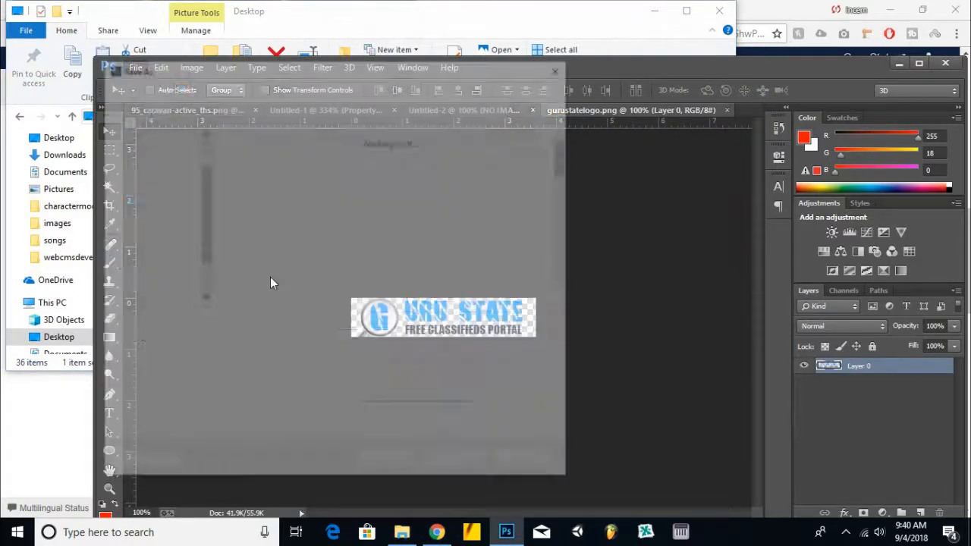
{"action": "left_click", "coordinate": [338, 337]}
{"action": "left_click", "coordinate": [317, 339]}
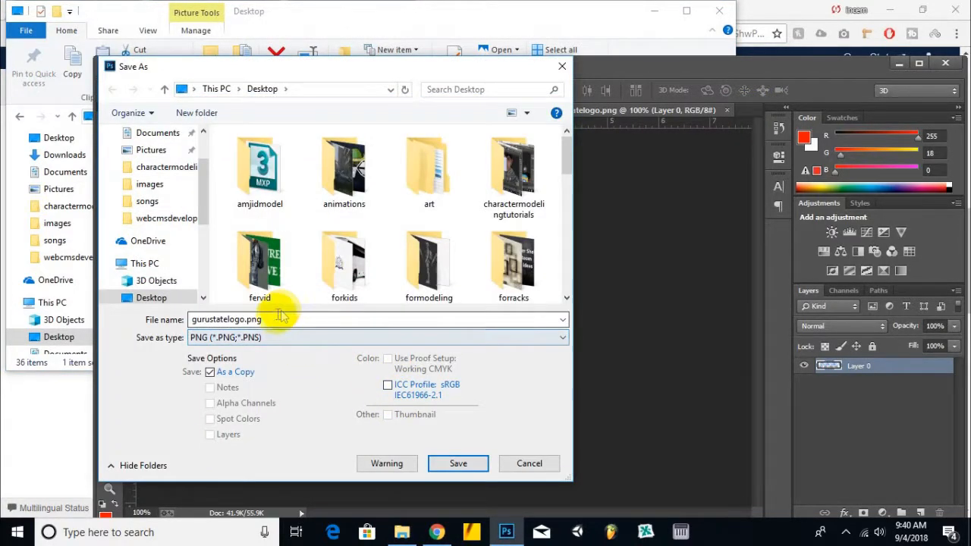
{"action": "left_click", "coordinate": [436, 532]}
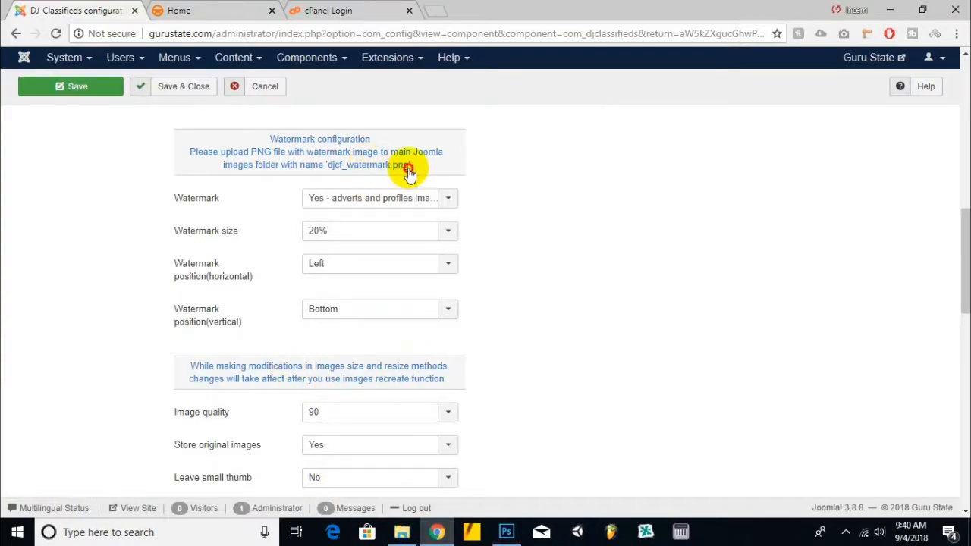
{"action": "right_click", "coordinate": [332, 173]}
{"action": "left_click", "coordinate": [365, 186]}
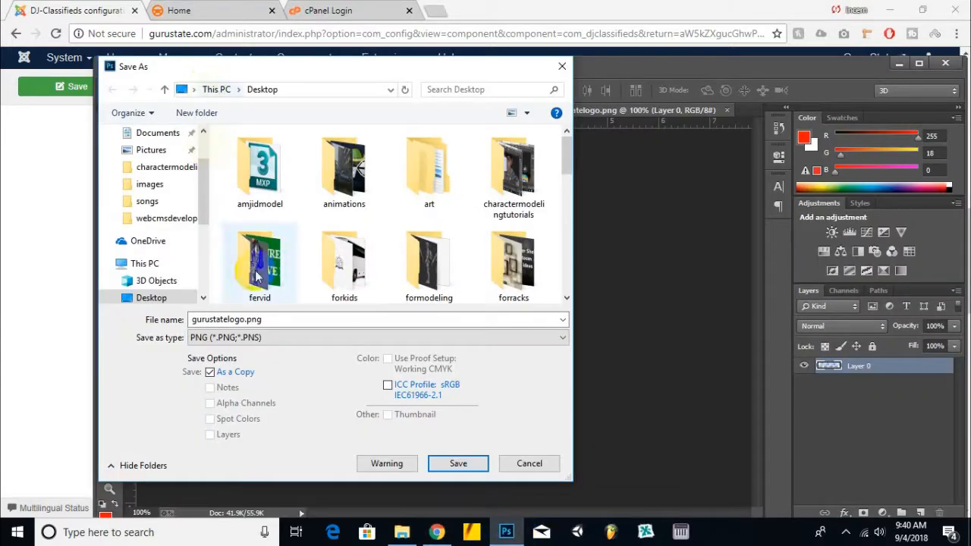
{"action": "double_click", "coordinate": [249, 319]}
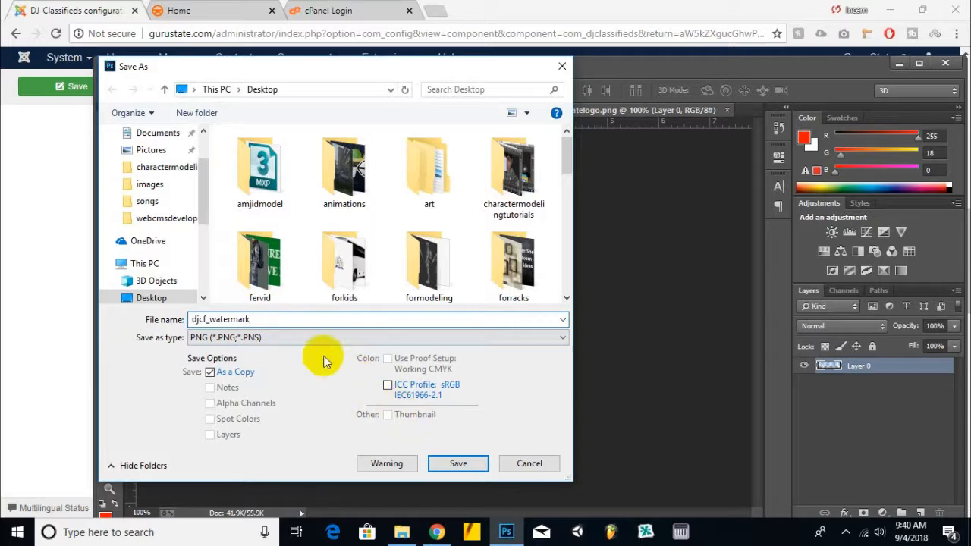
{"action": "left_click", "coordinate": [448, 463]}
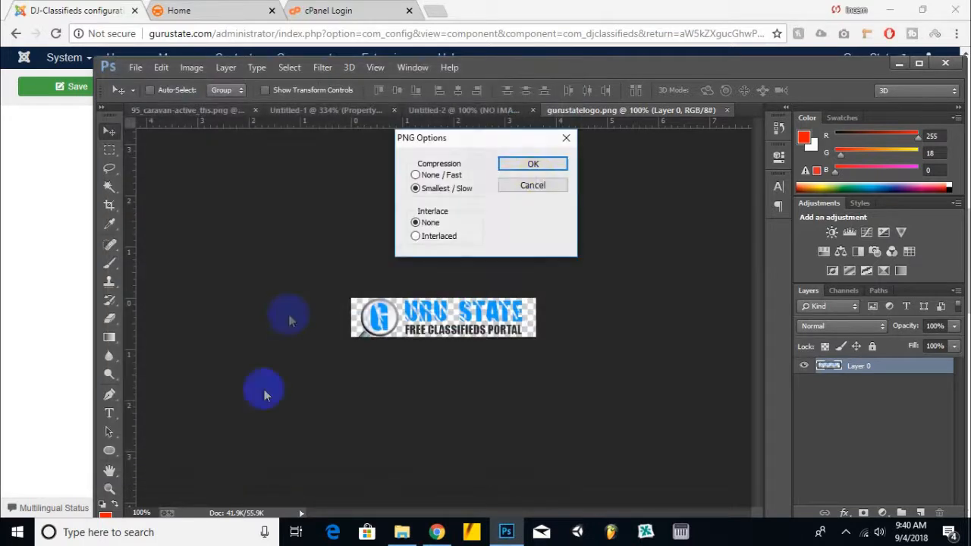
{"action": "left_click", "coordinate": [556, 172]}
Step: Log in to cPanel and return to the DJ-Classifieds configuration tab
{"action": "left_click", "coordinate": [399, 10]}
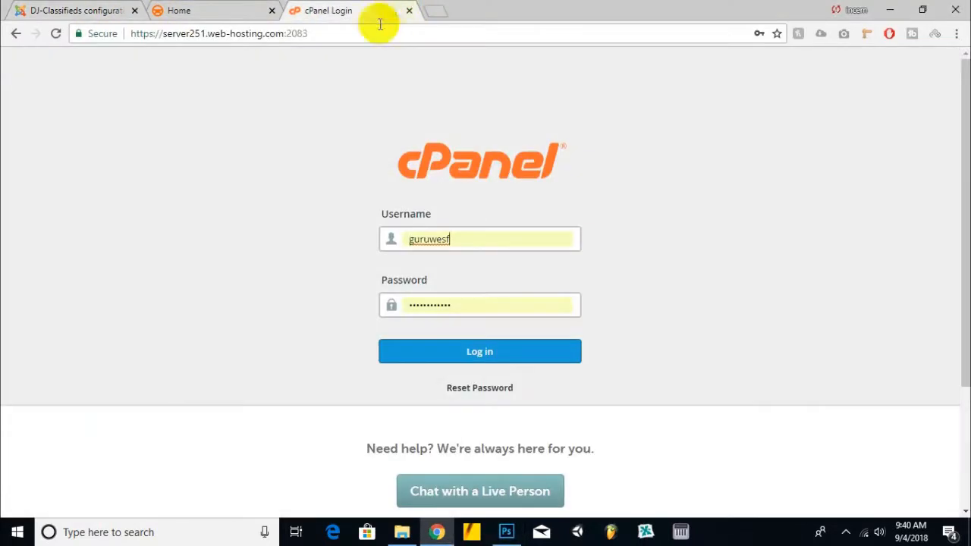
{"action": "left_click", "coordinate": [452, 350]}
{"action": "left_click", "coordinate": [74, 10]}
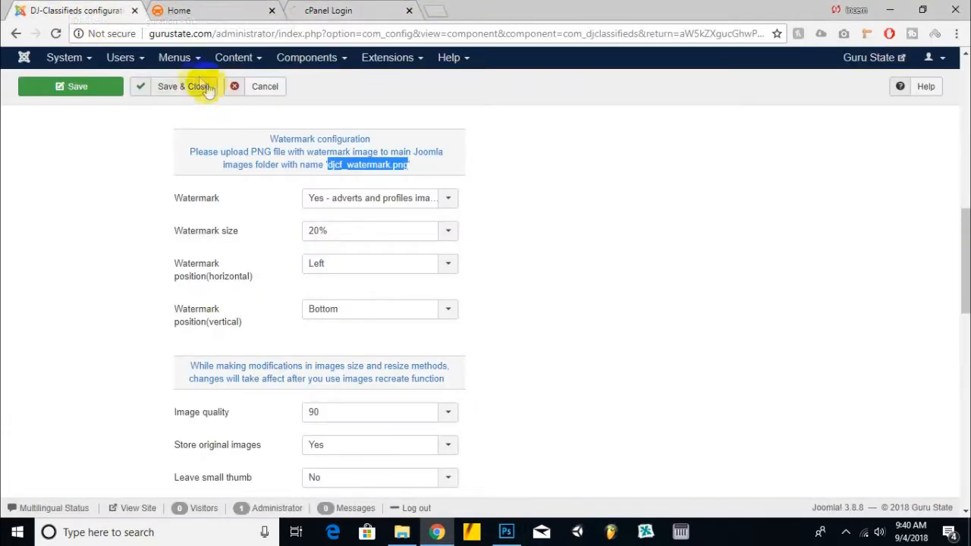
Step: Review the blank and watermark image path settings, then open the cPanel File Manager in a new tab
{"action": "scroll", "coordinate": [545, 152], "scroll_direction": "up", "scroll_amount": 1}
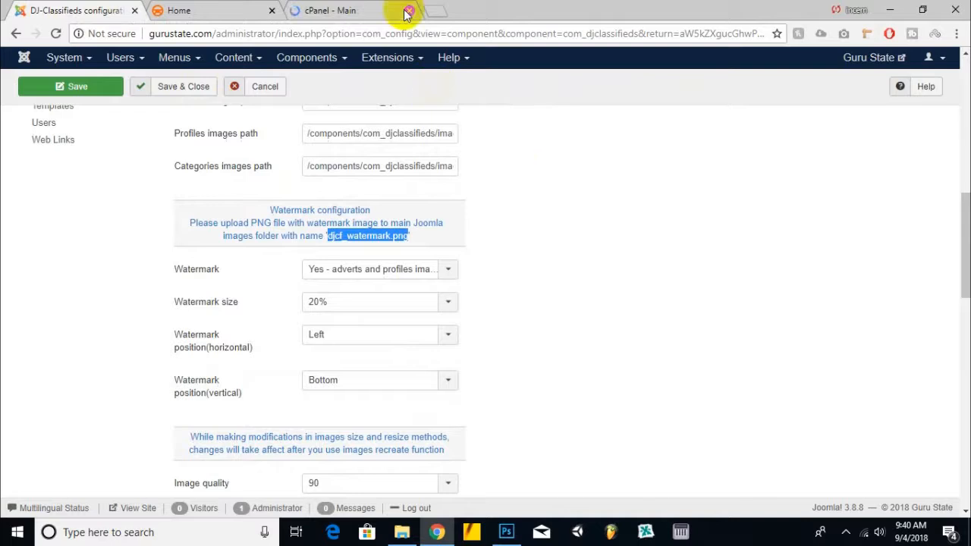
{"action": "scroll", "coordinate": [379, 104], "scroll_direction": "up", "scroll_amount": 3}
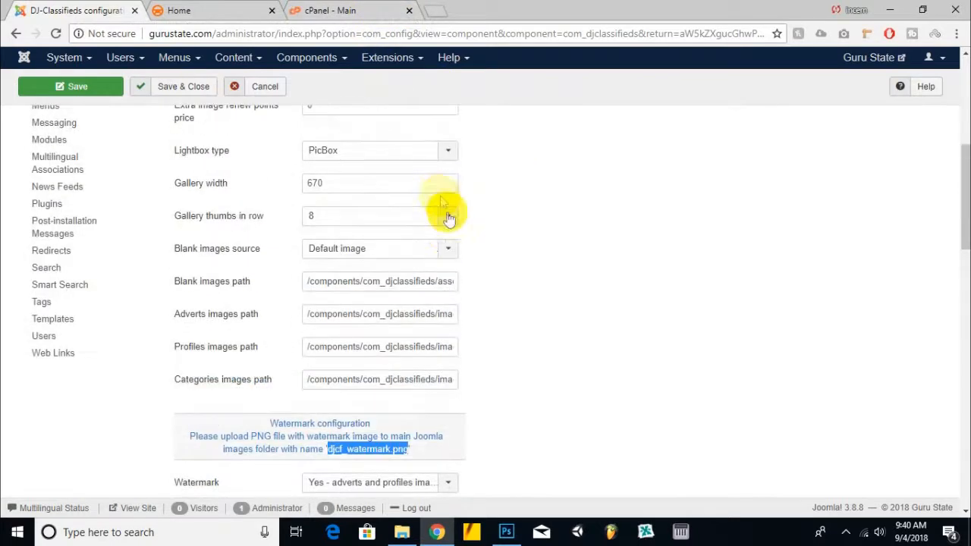
{"action": "left_click", "coordinate": [372, 10]}
{"action": "left_click", "coordinate": [146, 360]}
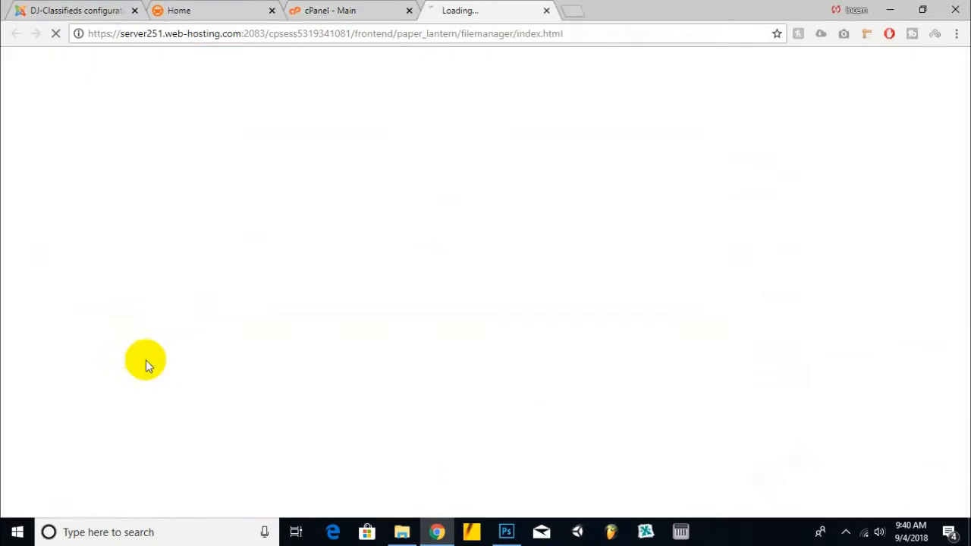
{"action": "left_click", "coordinate": [113, 9]}
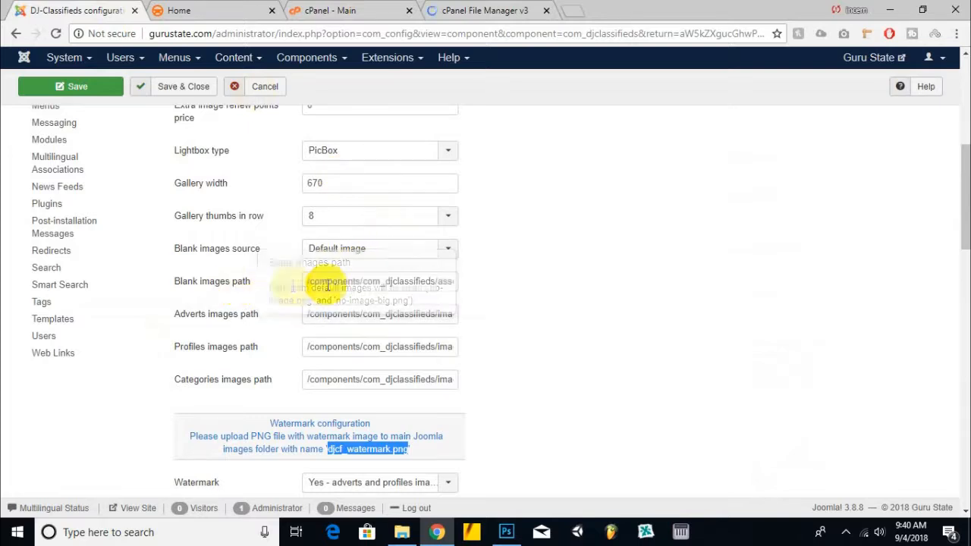
{"action": "left_click", "coordinate": [482, 8]}
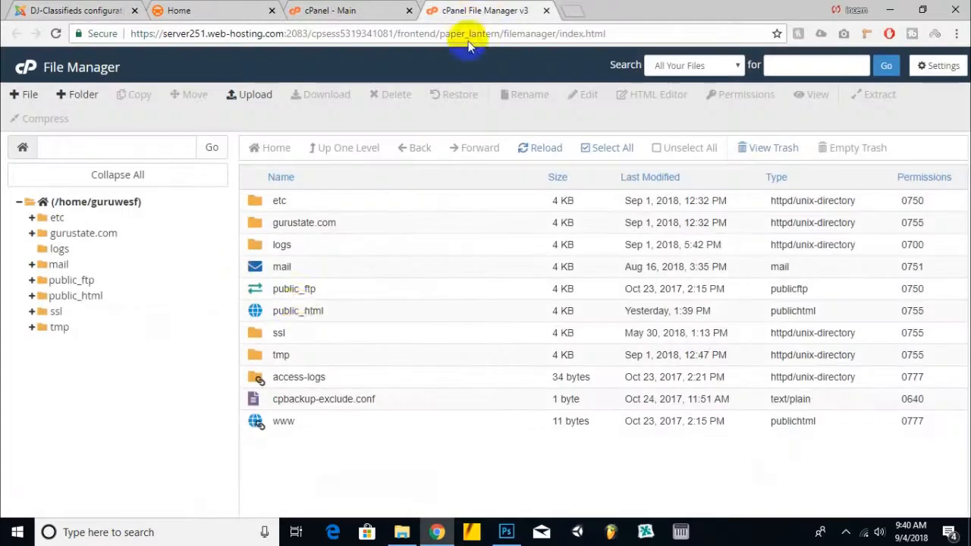
Step: Navigate to public_html/components/com_djclassifieds/assets/images, checking it against the configured blank images path
{"action": "double_click", "coordinate": [379, 307]}
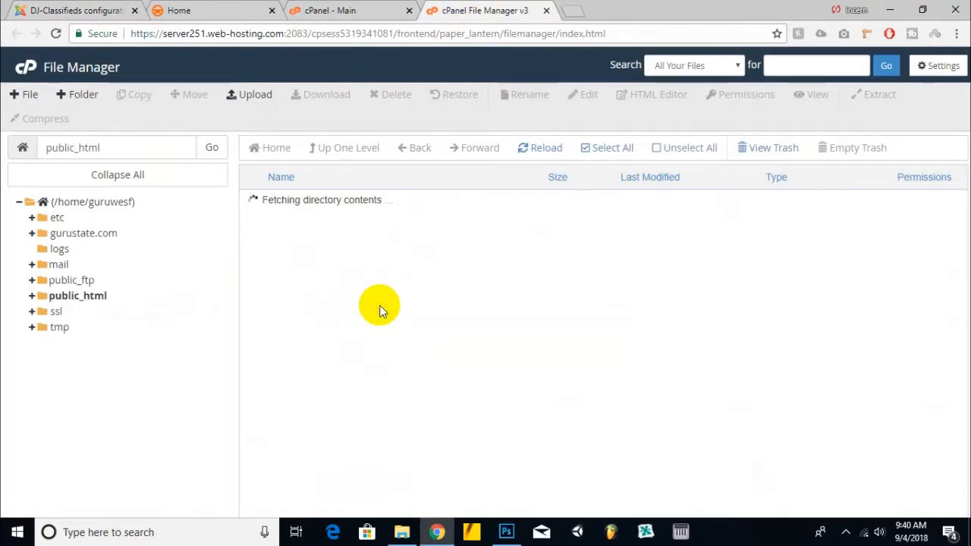
{"action": "double_click", "coordinate": [364, 289]}
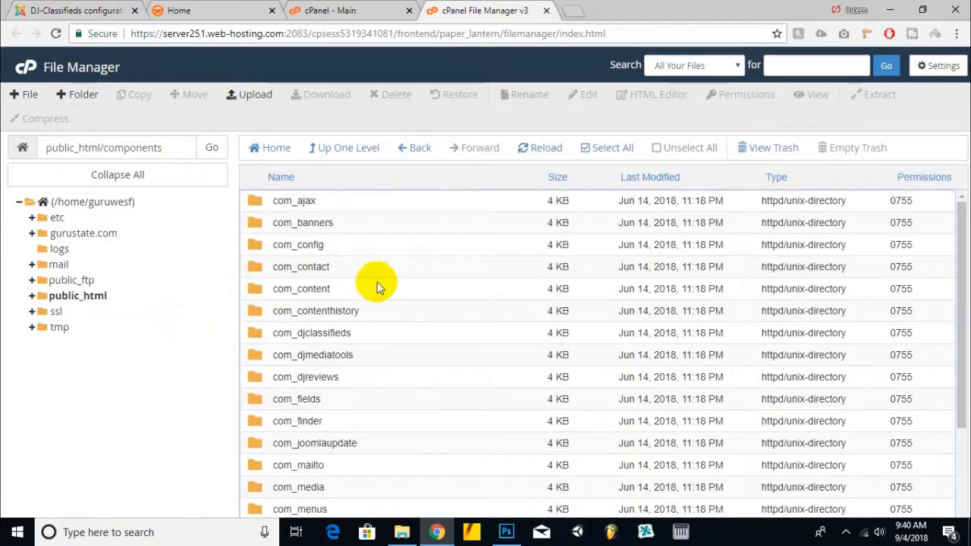
{"action": "left_click", "coordinate": [367, 340]}
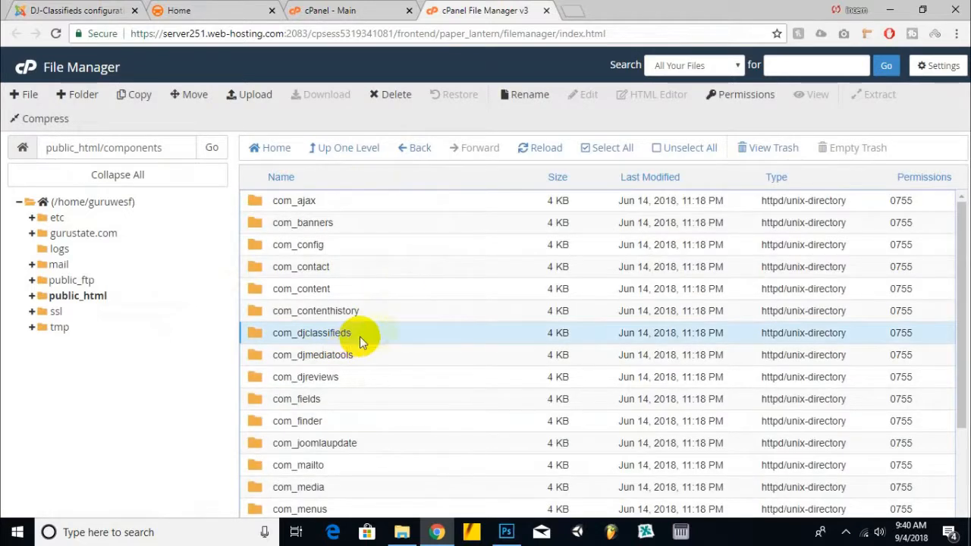
{"action": "double_click", "coordinate": [382, 338]}
{"action": "left_click", "coordinate": [330, 10]}
{"action": "left_click", "coordinate": [182, 10]}
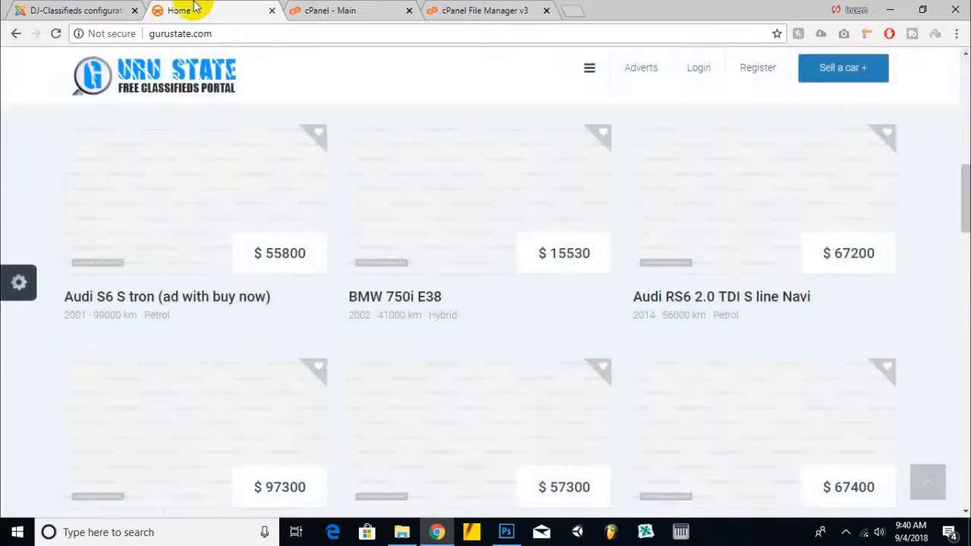
{"action": "left_click", "coordinate": [76, 10]}
{"action": "left_click_drag", "start_coordinate": [440, 282], "coordinate": [454, 283]}
{"action": "left_click", "coordinate": [360, 285]}
{"action": "left_click", "coordinate": [486, 10]}
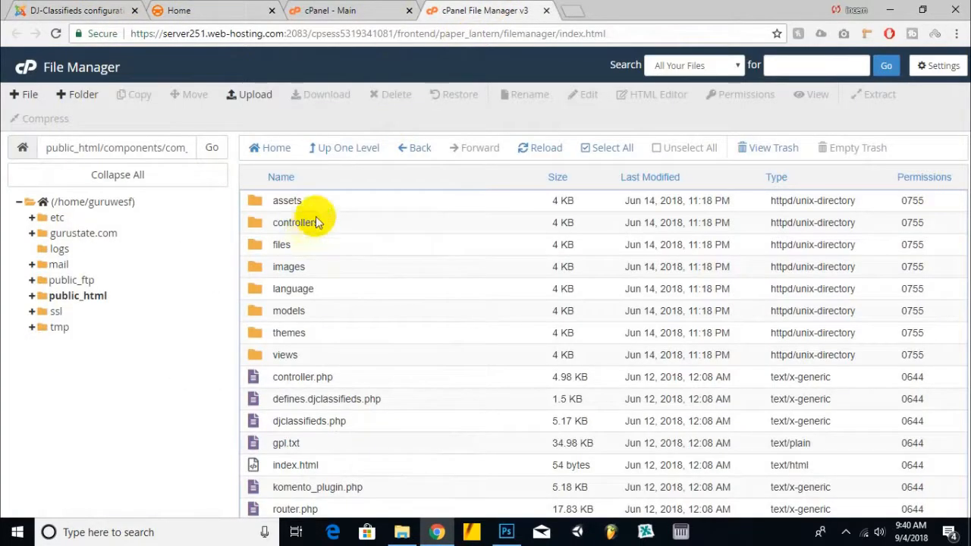
{"action": "double_click", "coordinate": [334, 200]}
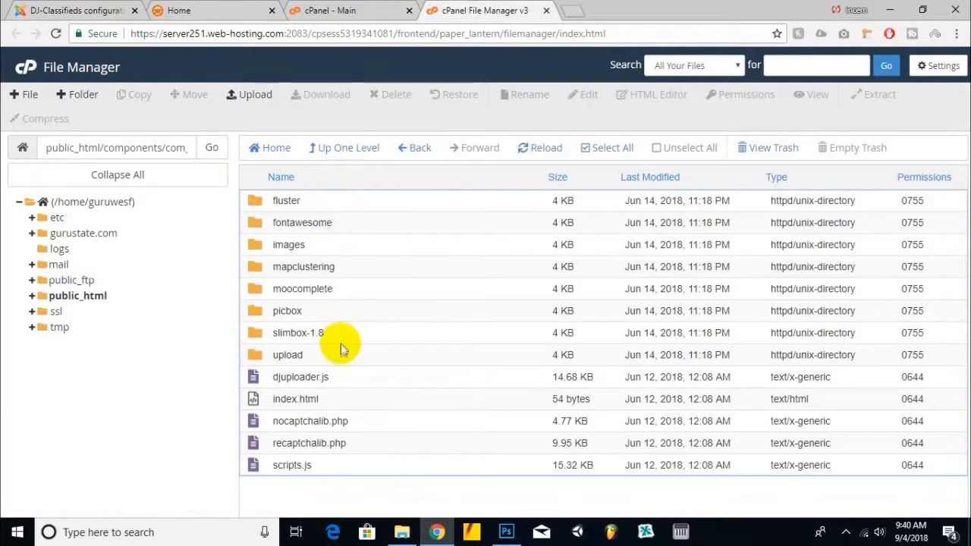
{"action": "double_click", "coordinate": [346, 246]}
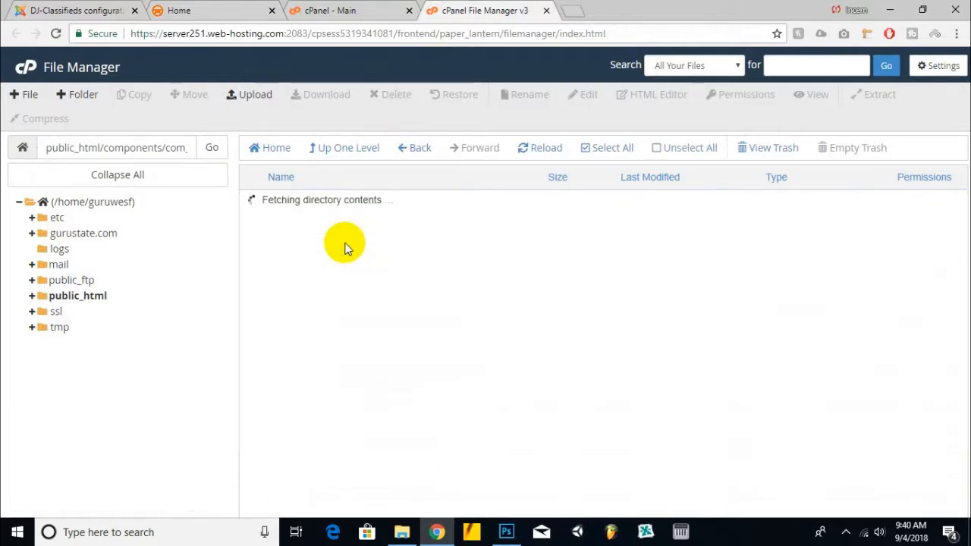
Step: Find and select no-image.png among the component's asset images
{"action": "scroll", "coordinate": [366, 365], "scroll_direction": "down", "scroll_amount": 15}
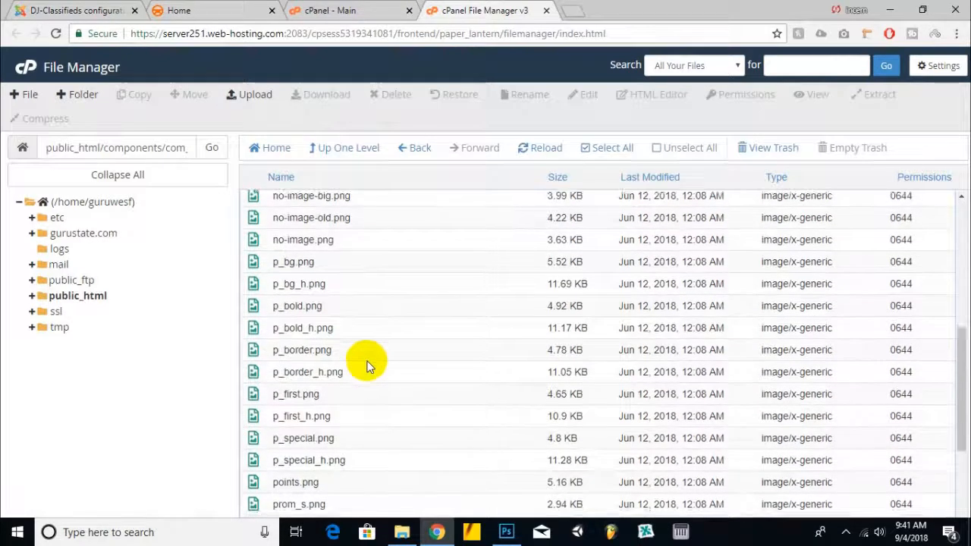
{"action": "scroll", "coordinate": [367, 365], "scroll_direction": "up", "scroll_amount": 3}
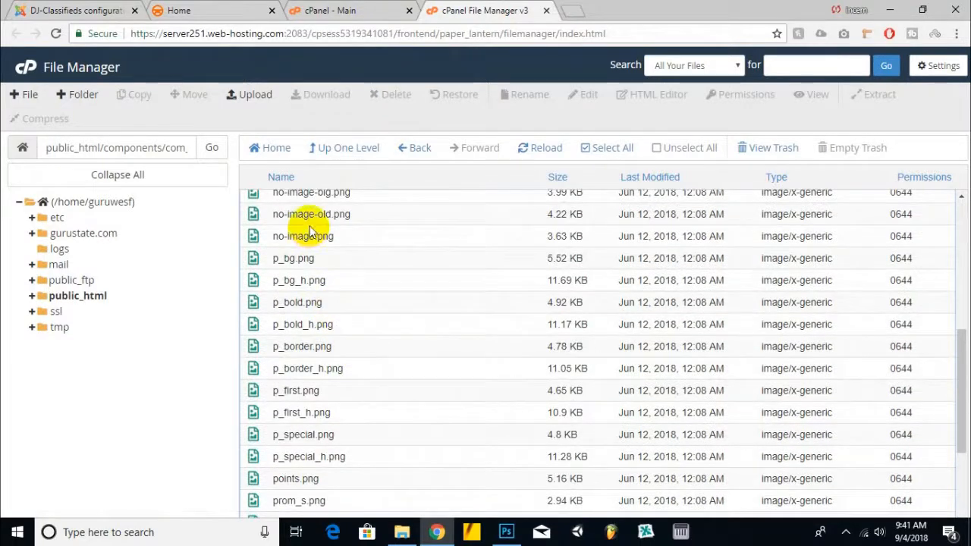
{"action": "left_click", "coordinate": [358, 238]}
{"action": "scroll", "coordinate": [334, 258], "scroll_direction": "up", "scroll_amount": 1}
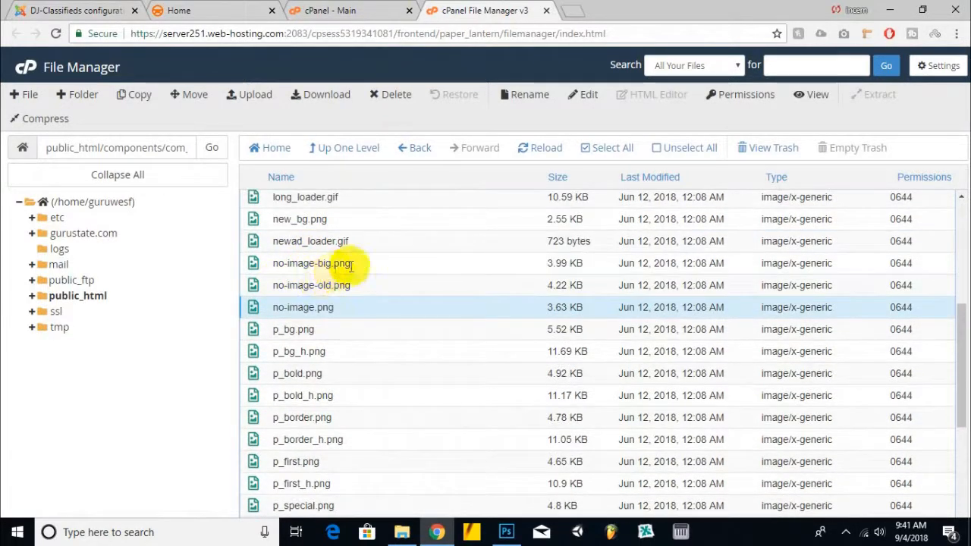
{"action": "scroll", "coordinate": [437, 309], "scroll_direction": "down", "scroll_amount": 4}
{"action": "left_click", "coordinate": [326, 103]}
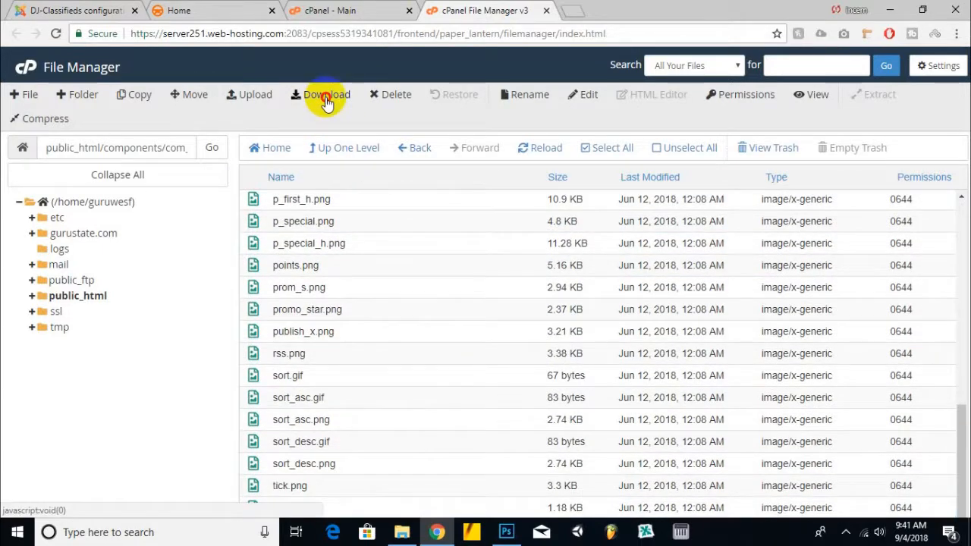
Step: Upload noimagegs.jpg from the Desktop into the com_djclassifieds assets images folder
{"action": "left_click", "coordinate": [250, 94]}
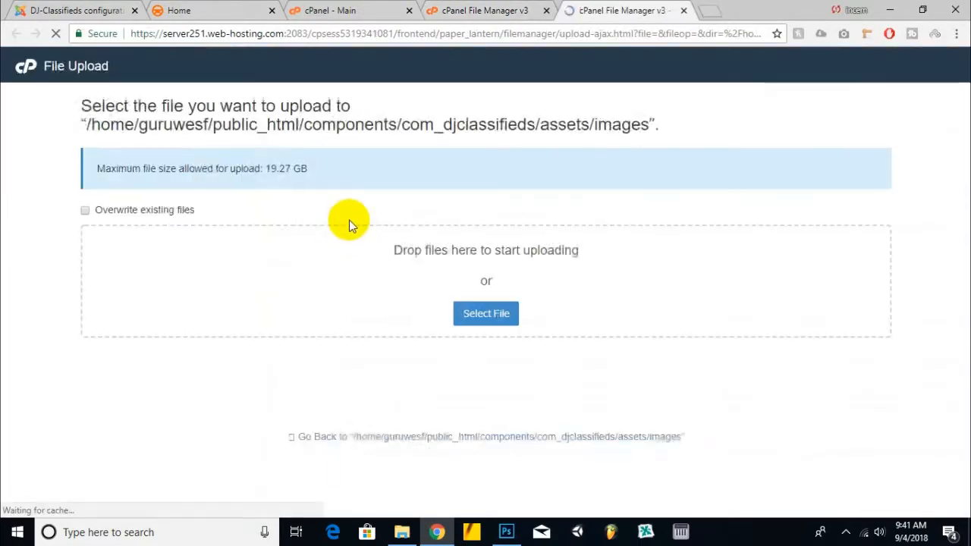
{"action": "left_click", "coordinate": [482, 314]}
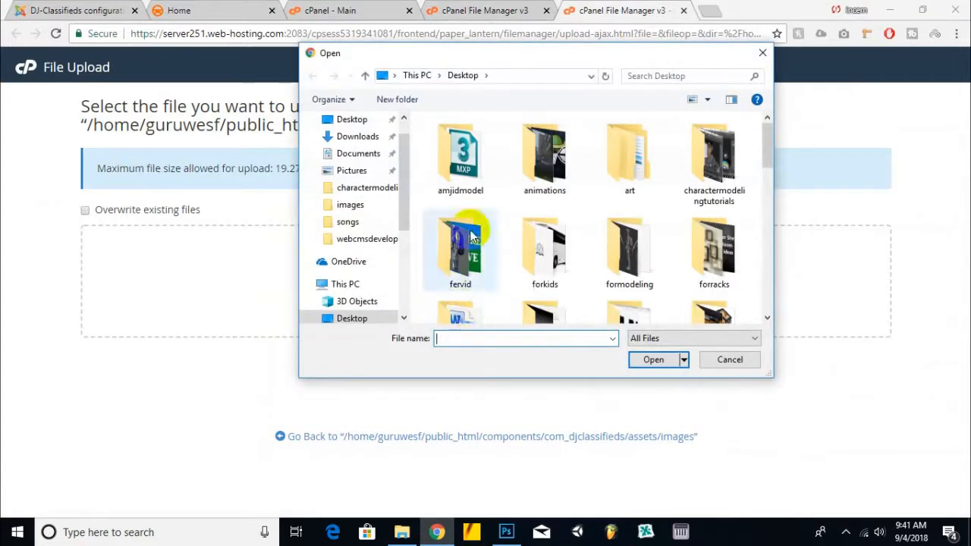
{"action": "scroll", "coordinate": [493, 243], "scroll_direction": "down", "scroll_amount": 3}
{"action": "scroll", "coordinate": [546, 216], "scroll_direction": "down", "scroll_amount": 5}
{"action": "scroll", "coordinate": [546, 214], "scroll_direction": "down", "scroll_amount": 1}
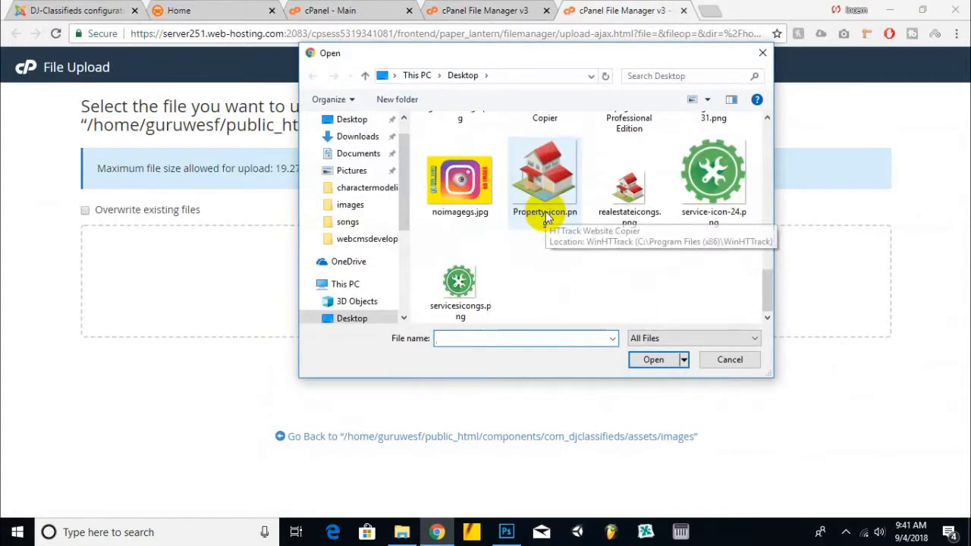
{"action": "scroll", "coordinate": [548, 211], "scroll_direction": "up", "scroll_amount": 1}
{"action": "double_click", "coordinate": [461, 258]}
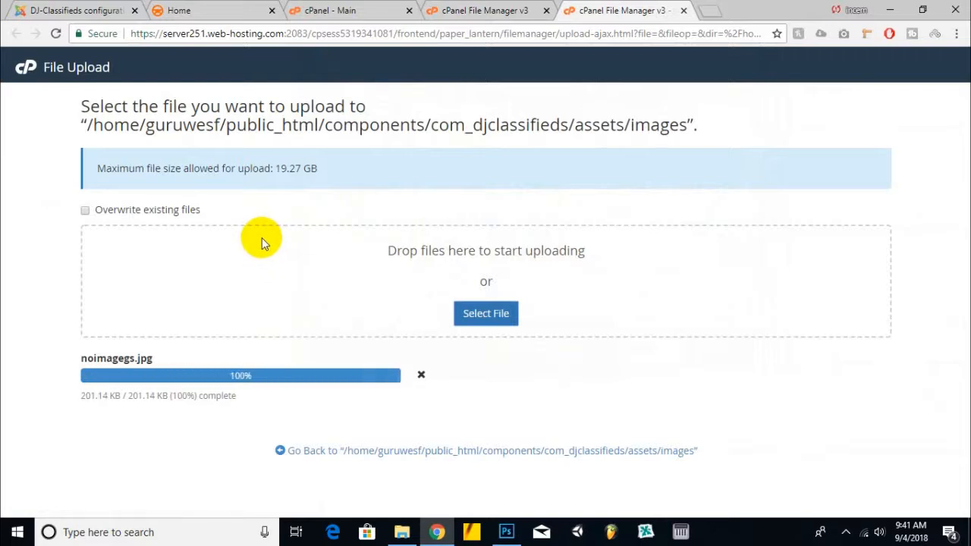
Step: Go to public_html/images and try uploading djcf_watermark.png, declining to overwrite the existing file
{"action": "left_click", "coordinate": [486, 11]}
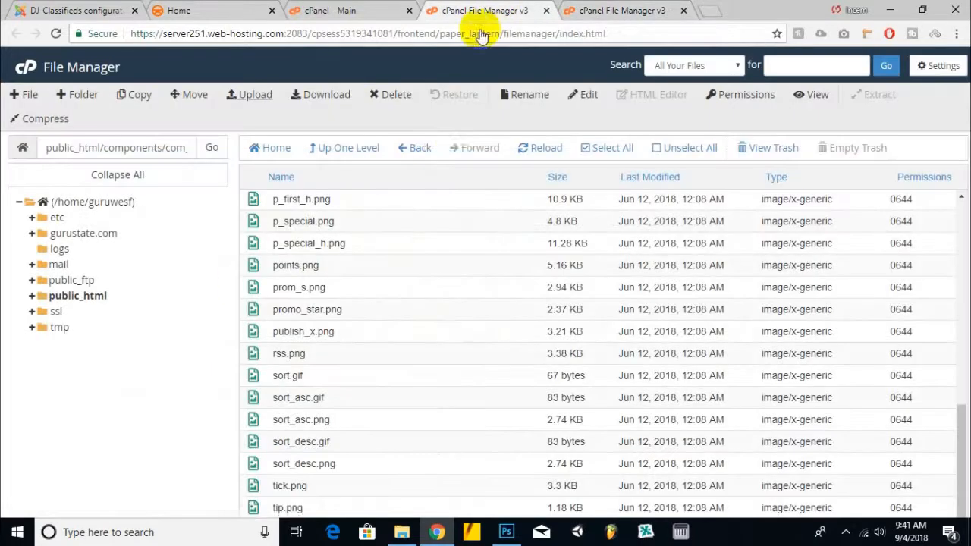
{"action": "left_click", "coordinate": [513, 155]}
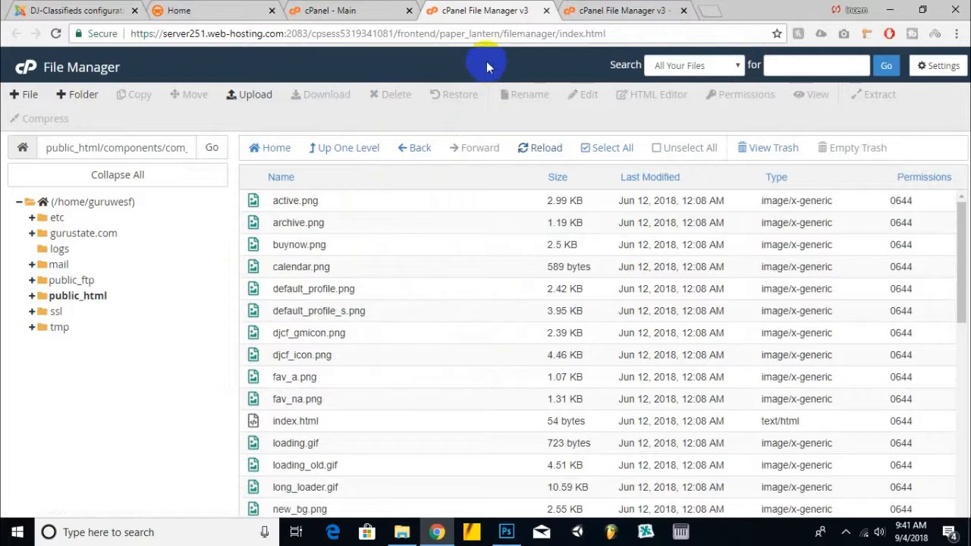
{"action": "left_click", "coordinate": [337, 160]}
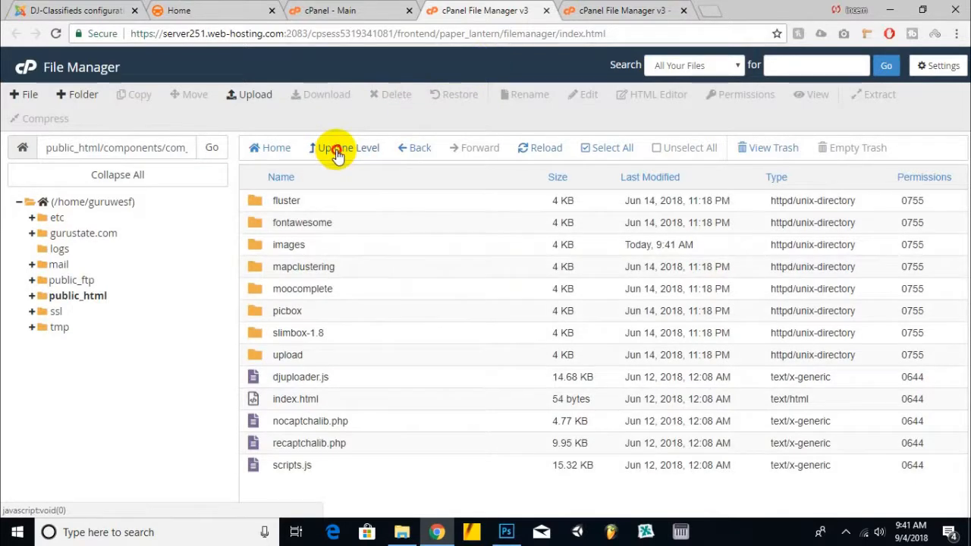
{"action": "left_click", "coordinate": [337, 151]}
{"action": "left_click", "coordinate": [337, 152]}
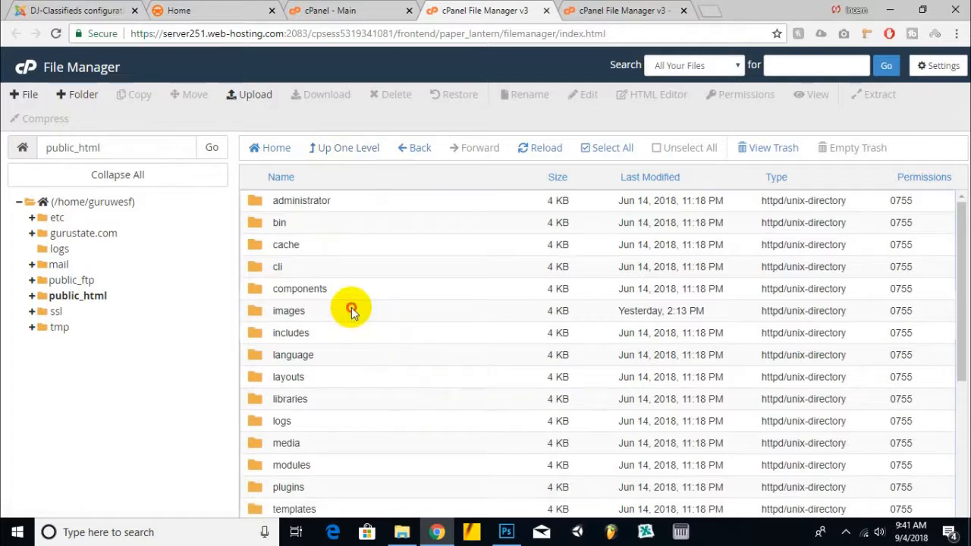
{"action": "double_click", "coordinate": [352, 311]}
{"action": "left_click", "coordinate": [247, 95]}
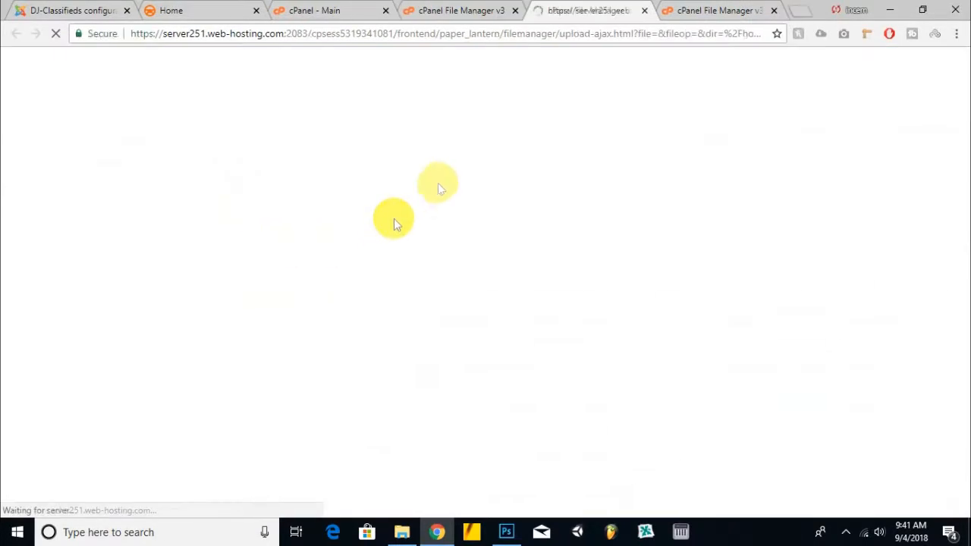
{"action": "left_click", "coordinate": [483, 291]}
{"action": "scroll", "coordinate": [445, 261], "scroll_direction": "down", "scroll_amount": 10}
{"action": "double_click", "coordinate": [631, 182]}
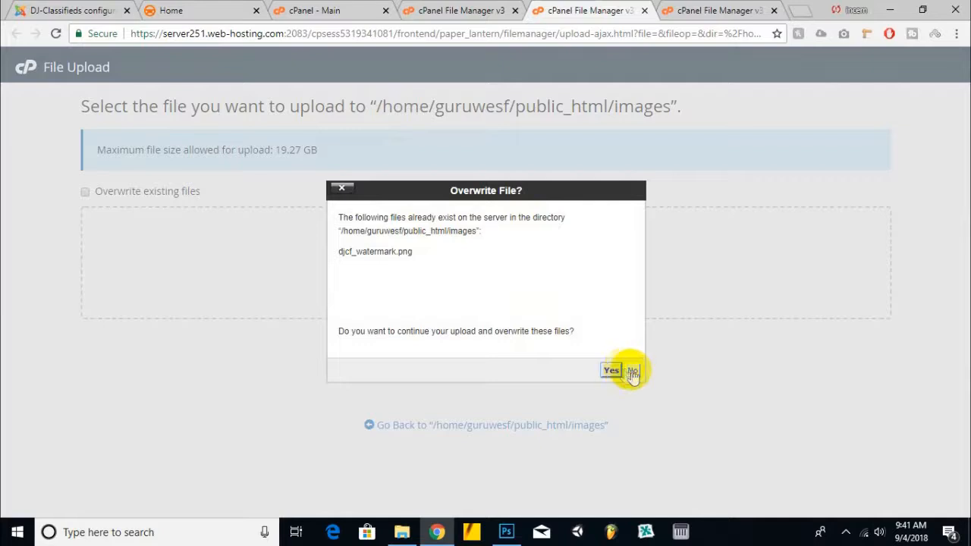
{"action": "left_click", "coordinate": [633, 372]}
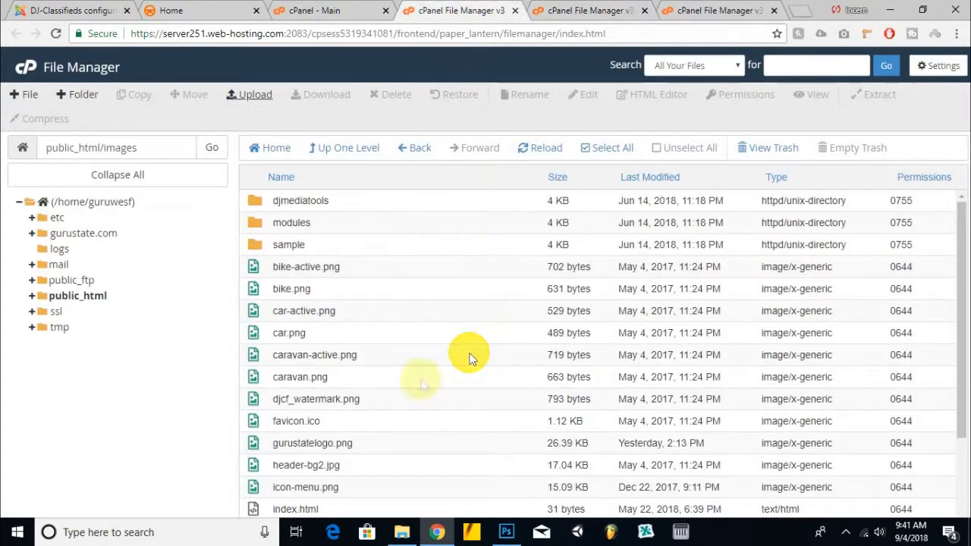
Step: Rename the existing djcf_watermark.png in the images folder to djcf_watermark1.png
{"action": "left_click", "coordinate": [427, 433]}
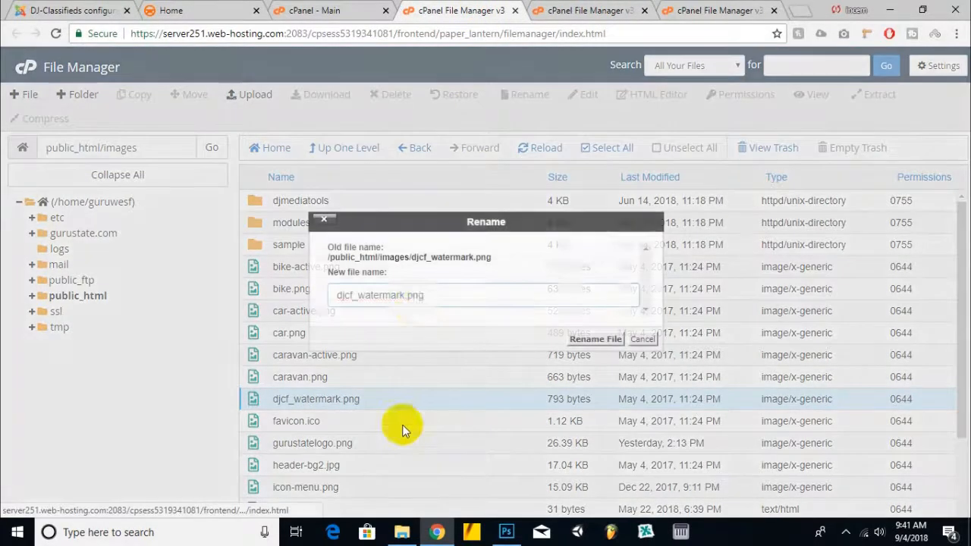
{"action": "type", "text": "12"}
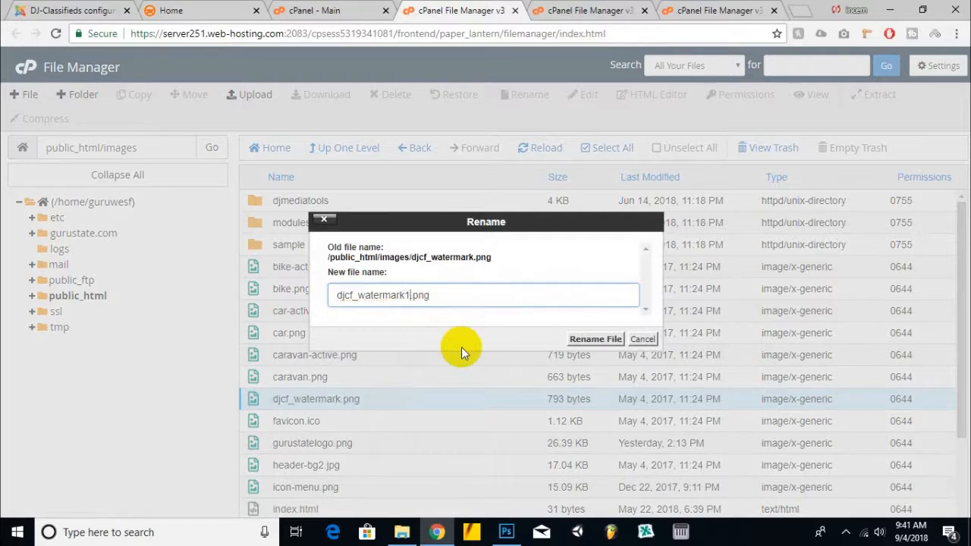
{"action": "left_click", "coordinate": [596, 340]}
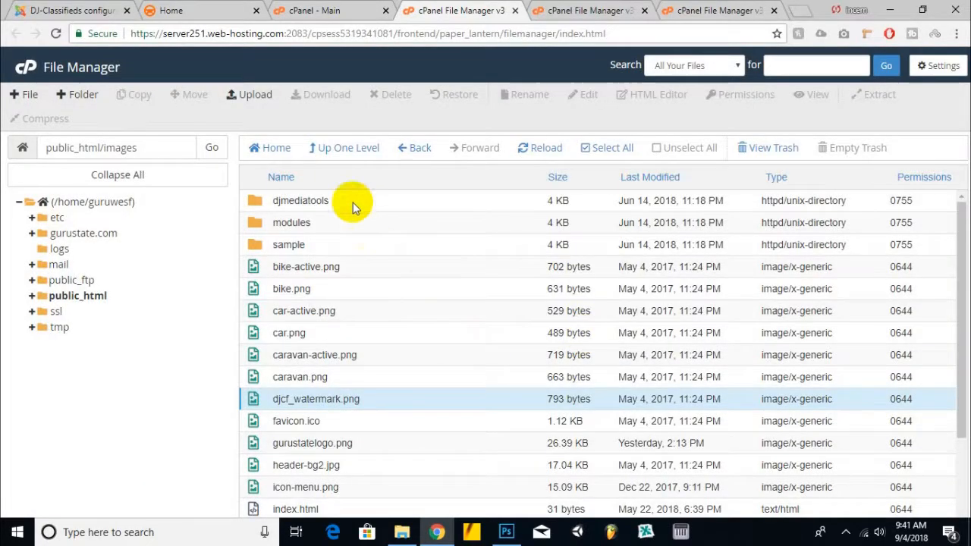
Step: Upload the new djcf_watermark.png from the Desktop into public_html/images
{"action": "left_click", "coordinate": [247, 96]}
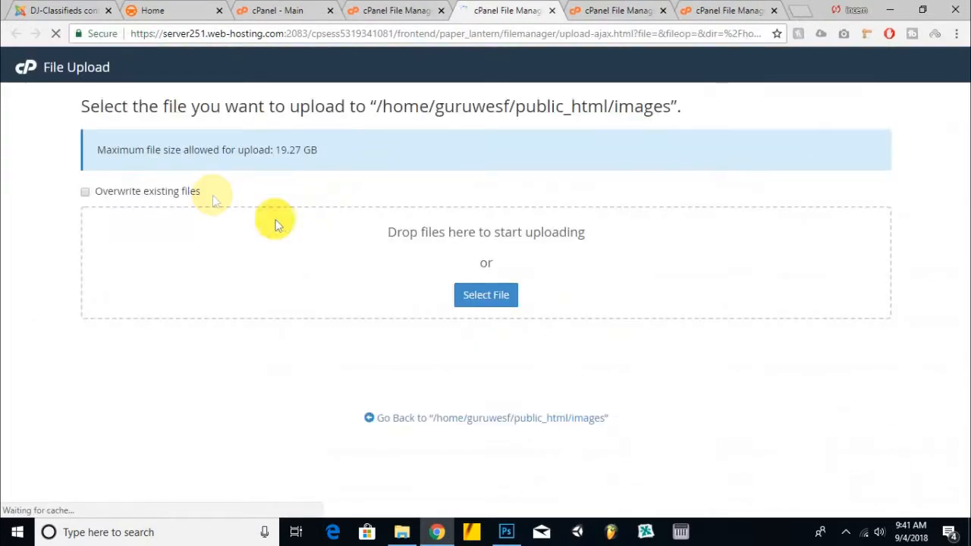
{"action": "left_click", "coordinate": [485, 295]}
{"action": "scroll", "coordinate": [532, 266], "scroll_direction": "down", "scroll_amount": 6}
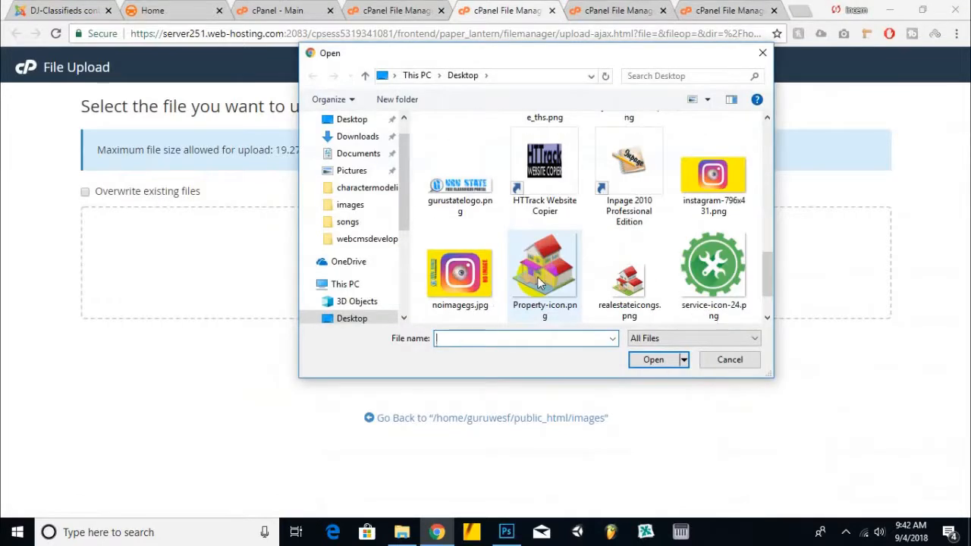
{"action": "double_click", "coordinate": [453, 203]}
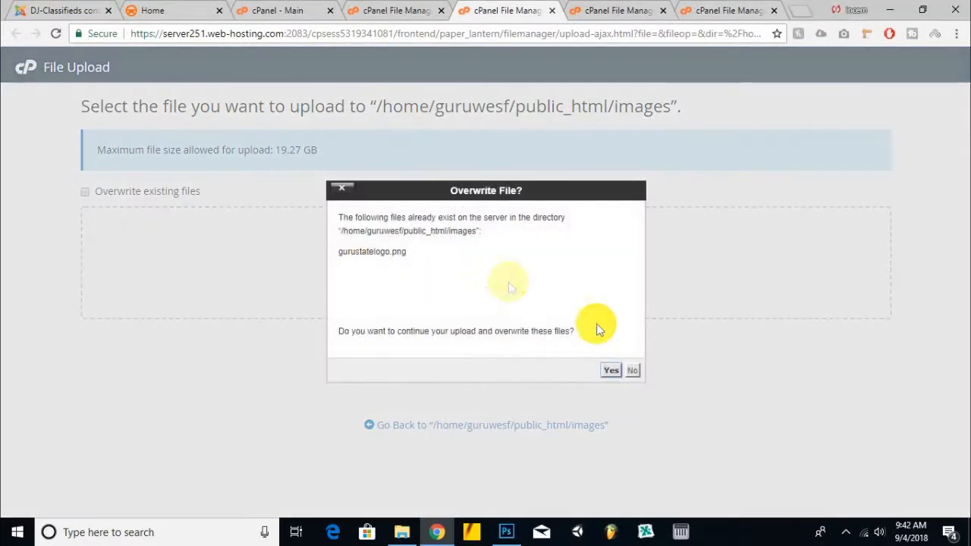
{"action": "left_click", "coordinate": [632, 370]}
{"action": "left_click", "coordinate": [483, 295]}
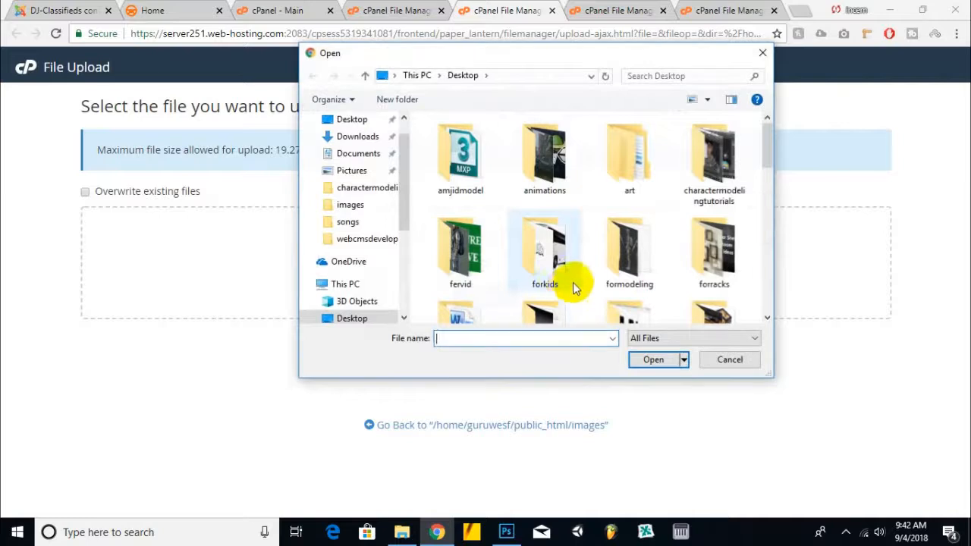
{"action": "double_click", "coordinate": [630, 171]}
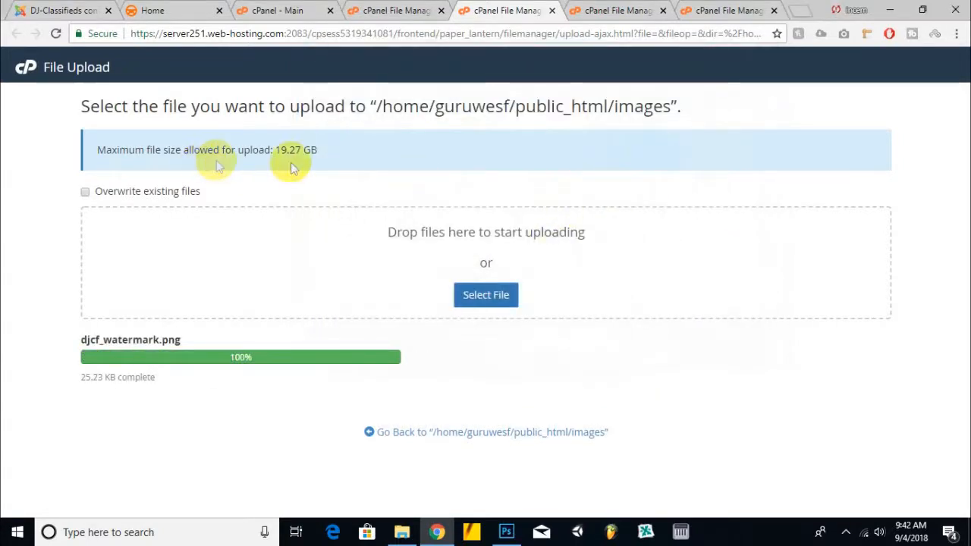
Step: Close the extra cPanel File Manager tabs, keeping the site homepage tab open
{"action": "left_click", "coordinate": [183, 7]}
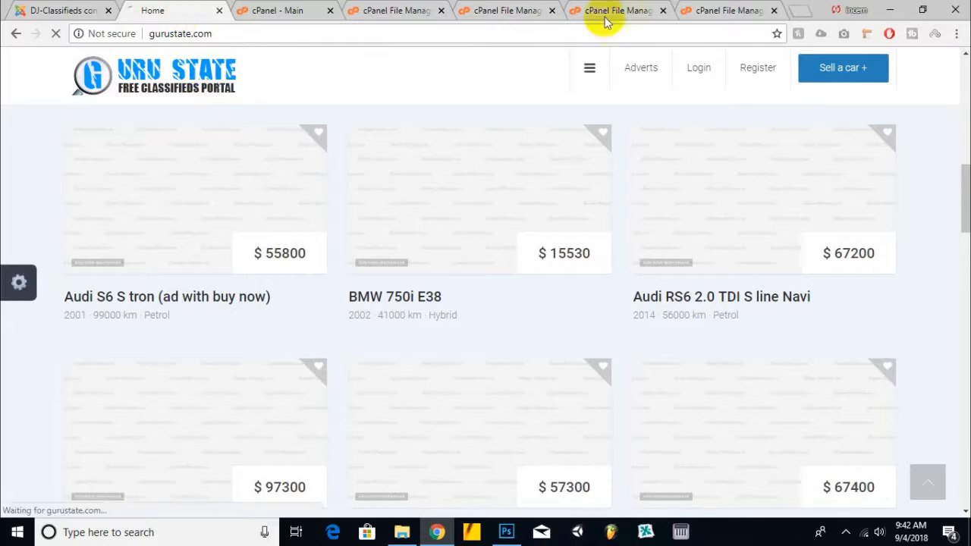
{"action": "left_click", "coordinate": [436, 9]}
{"action": "left_click", "coordinate": [440, 10]}
{"action": "left_click", "coordinate": [441, 9]}
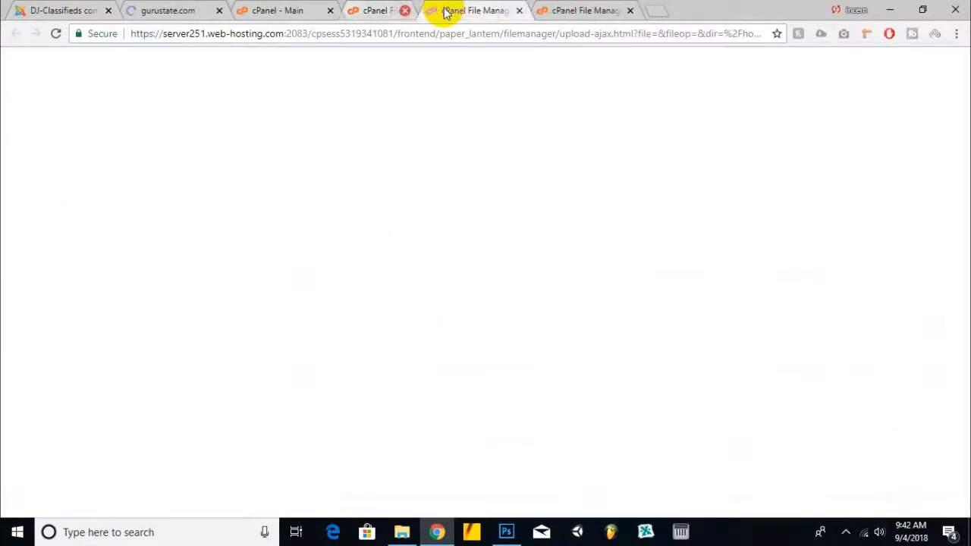
{"action": "left_click", "coordinate": [441, 10]}
{"action": "left_click", "coordinate": [441, 10]}
{"action": "left_click_drag", "start_coordinate": [220, 6], "coordinate": [568, 9]}
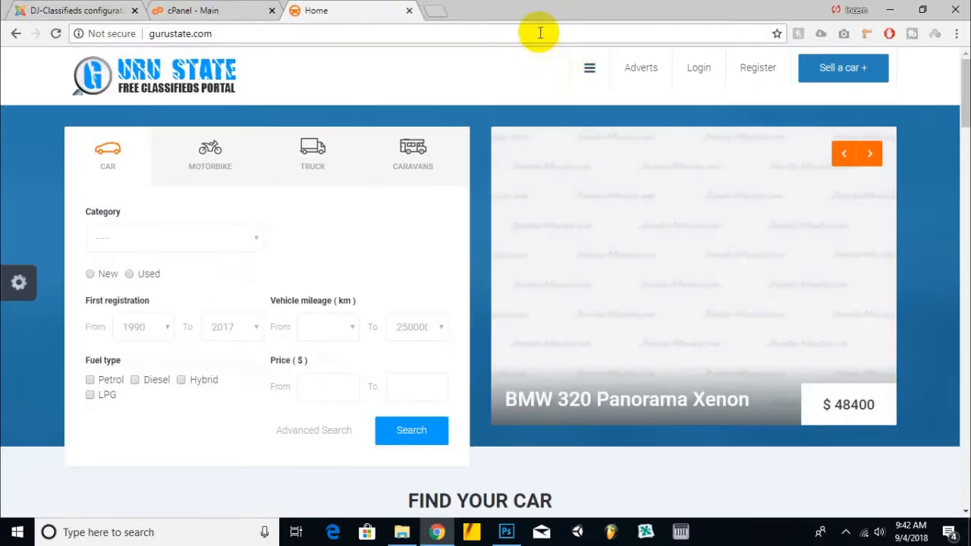
Step: Copy the gurustate.com address and load it in a new incognito window
{"action": "double_click", "coordinate": [538, 32]}
{"action": "right_click", "coordinate": [538, 32]}
{"action": "left_click", "coordinate": [559, 184]}
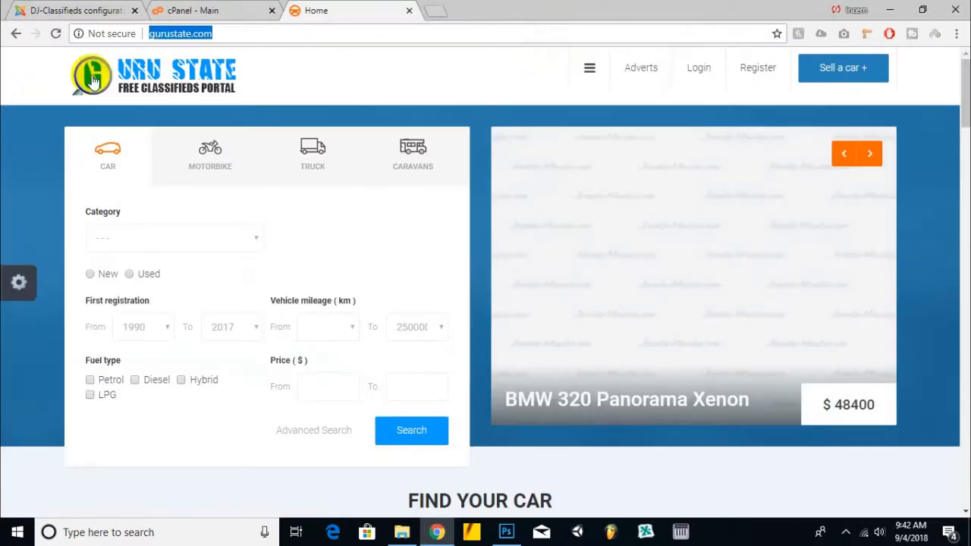
{"action": "right_click", "coordinate": [175, 38]}
{"action": "left_click", "coordinate": [184, 104]}
{"action": "scroll", "coordinate": [280, 146], "scroll_direction": "down", "scroll_amount": 10}
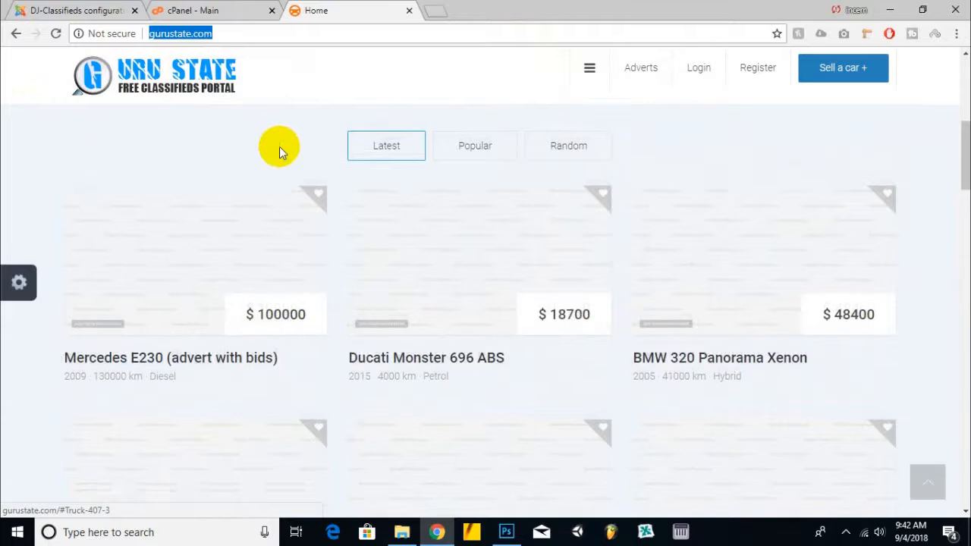
{"action": "scroll", "coordinate": [286, 148], "scroll_direction": "down", "scroll_amount": 6}
{"action": "scroll", "coordinate": [286, 148], "scroll_direction": "up", "scroll_amount": 6}
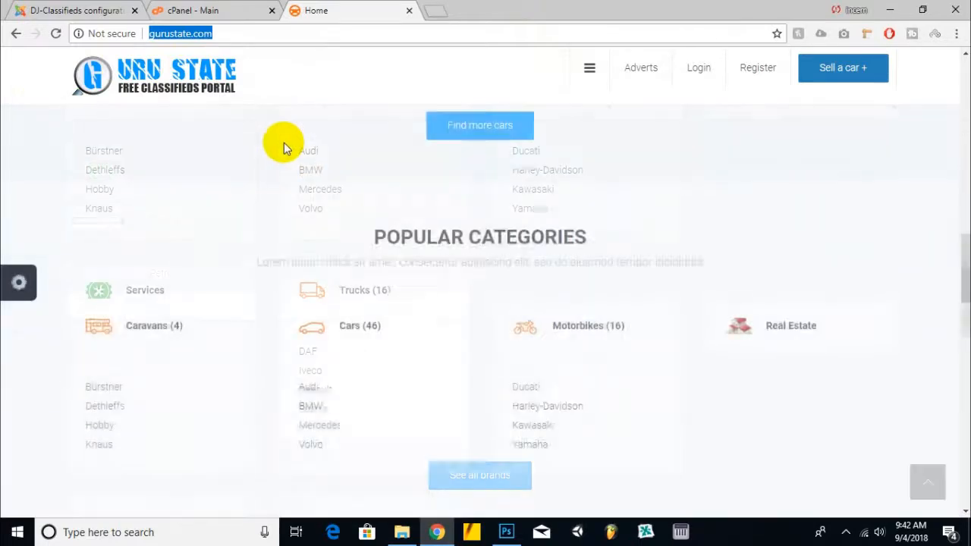
{"action": "scroll", "coordinate": [285, 152], "scroll_direction": "up", "scroll_amount": 3}
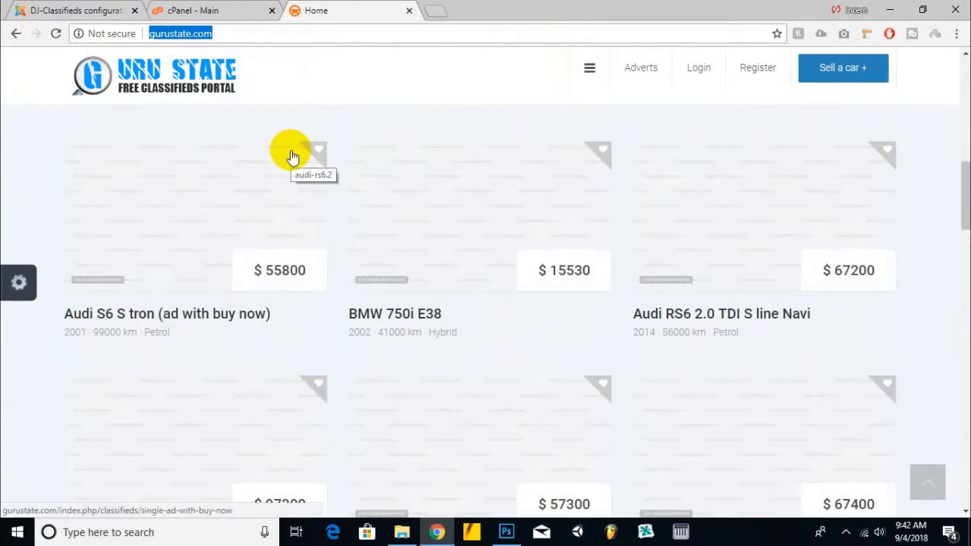
{"action": "key", "text": "ctrl+shift+n"}
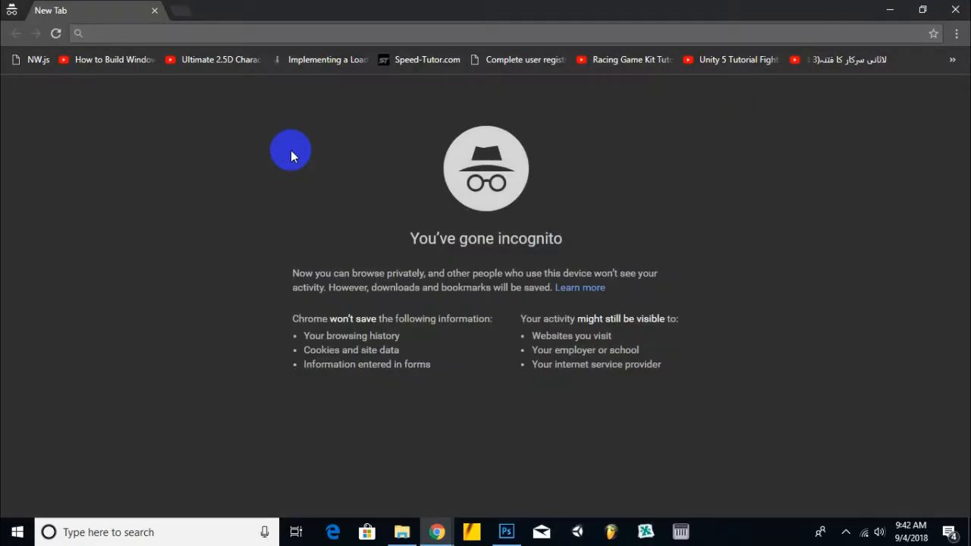
{"action": "key", "text": "ctrl+v"}
{"action": "key", "text": "Return"}
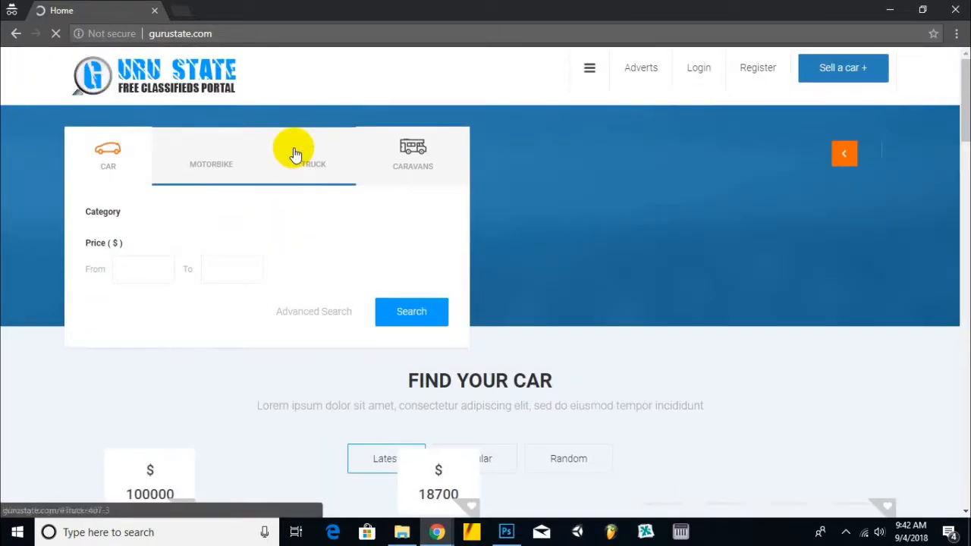
Step: Open the Volvo S40 D5 Ocean Race advert from the homepage listings and inspect its watermarked images
{"action": "scroll", "coordinate": [293, 140], "scroll_direction": "down", "scroll_amount": 15}
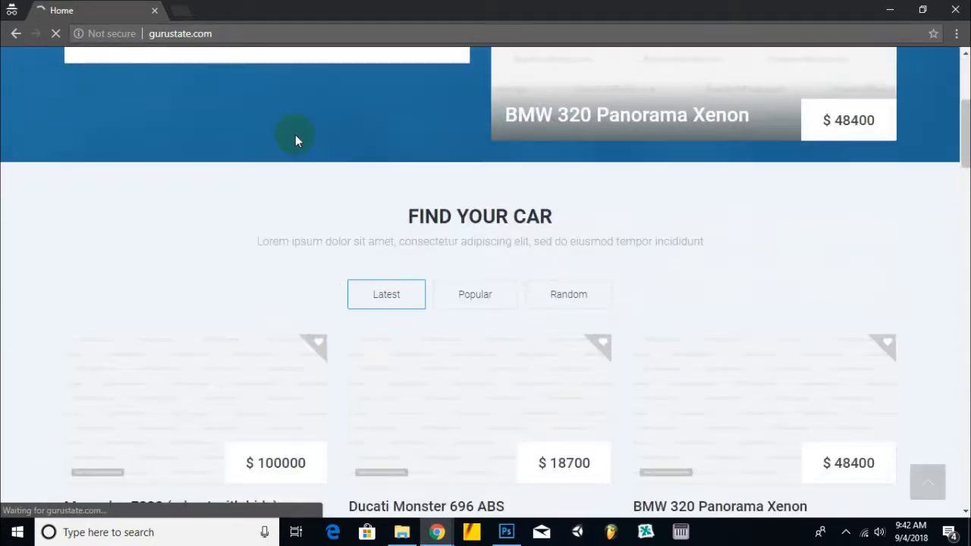
{"action": "scroll", "coordinate": [296, 140], "scroll_direction": "down", "scroll_amount": 10}
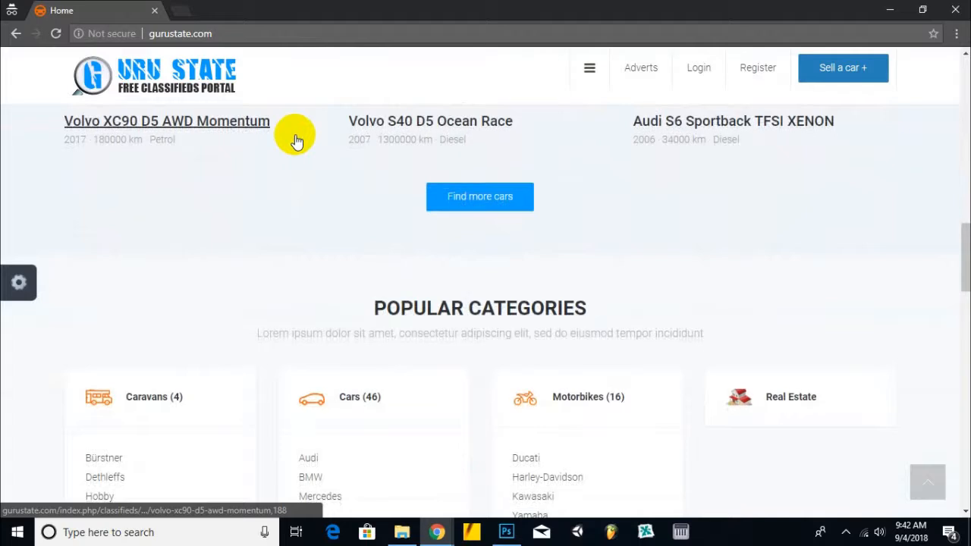
{"action": "scroll", "coordinate": [256, 334], "scroll_direction": "down", "scroll_amount": 5}
{"action": "scroll", "coordinate": [258, 338], "scroll_direction": "down", "scroll_amount": 5}
{"action": "scroll", "coordinate": [268, 339], "scroll_direction": "up", "scroll_amount": 6}
{"action": "scroll", "coordinate": [270, 335], "scroll_direction": "up", "scroll_amount": 12}
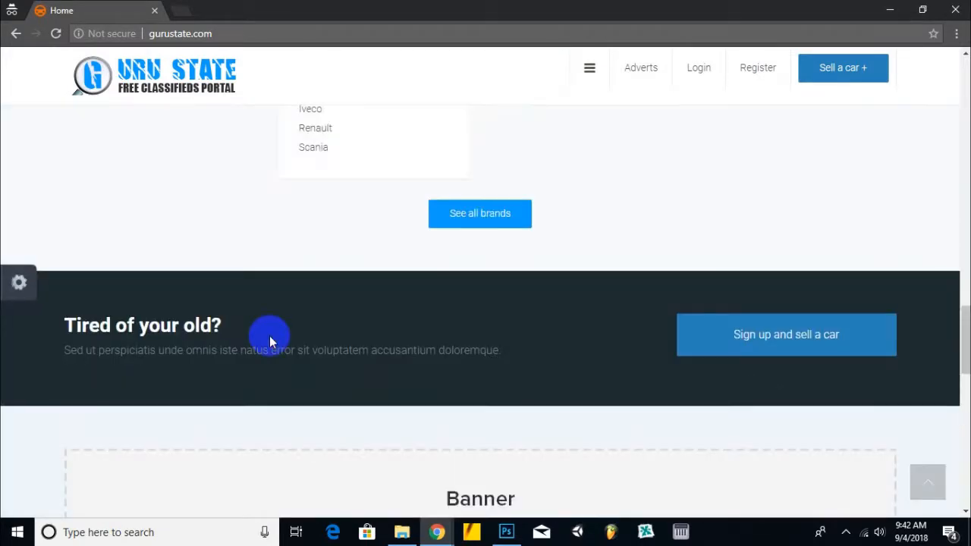
{"action": "scroll", "coordinate": [321, 326], "scroll_direction": "up", "scroll_amount": 2}
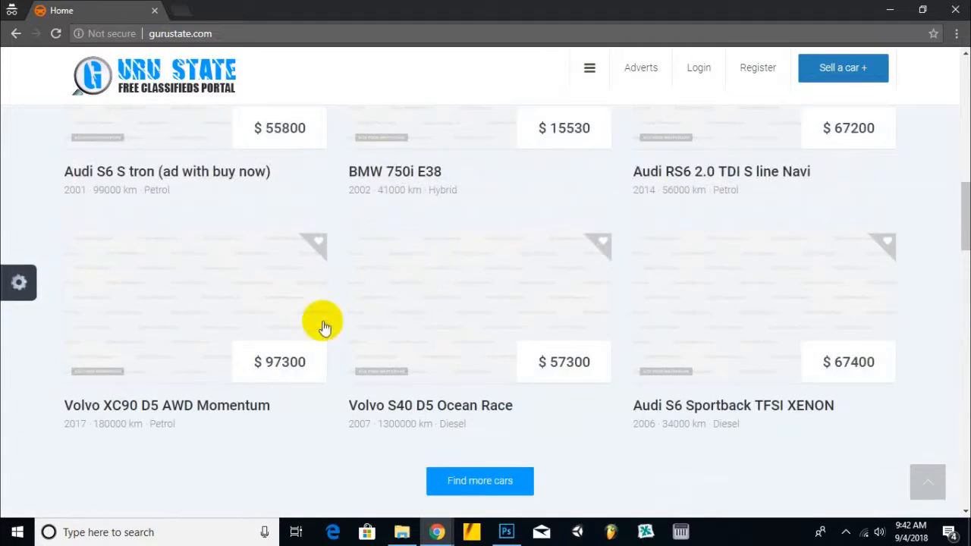
{"action": "left_click", "coordinate": [407, 302]}
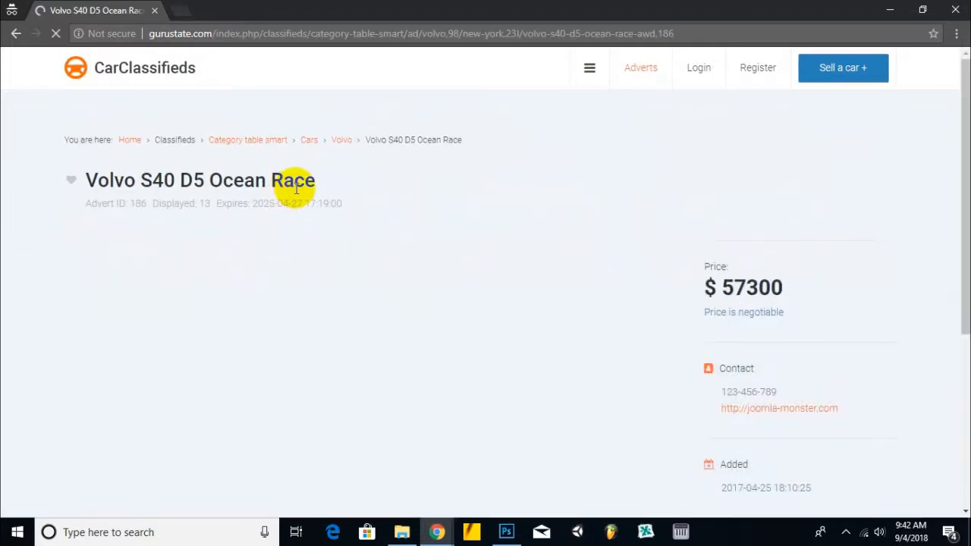
{"action": "scroll", "coordinate": [296, 188], "scroll_direction": "down", "scroll_amount": 5}
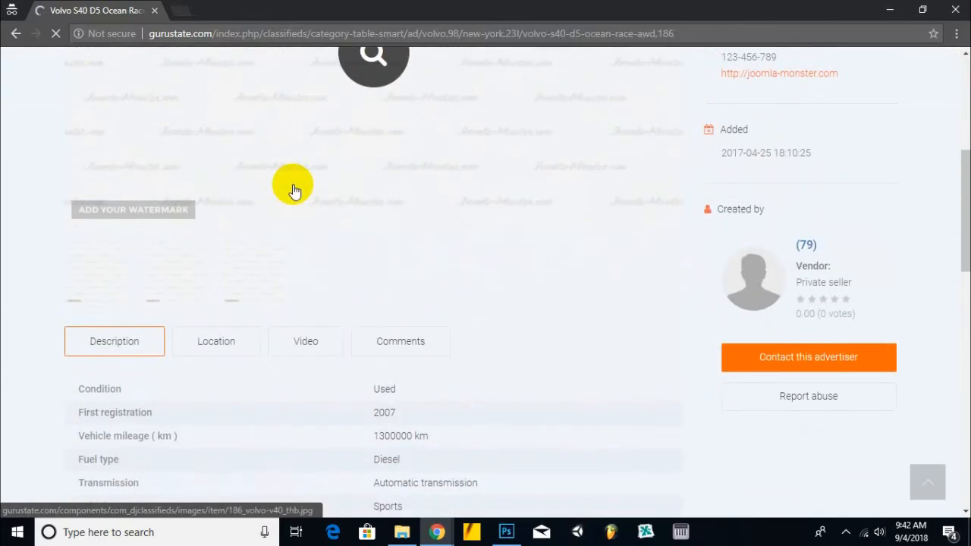